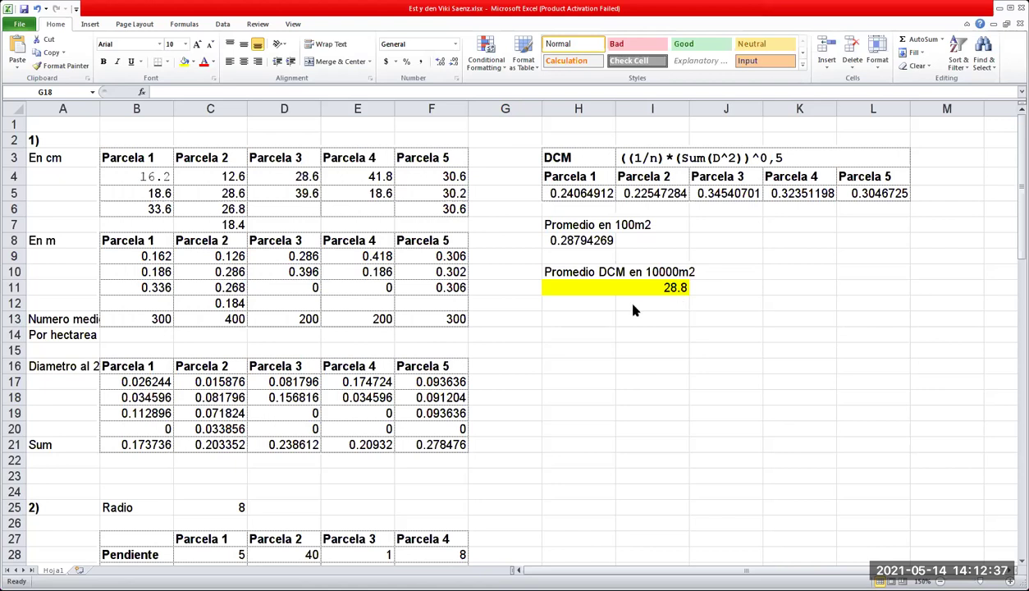
# Set the font colour of the DCM label and its formula text in H3:L3 to red.
pyautogui.click(652, 353)
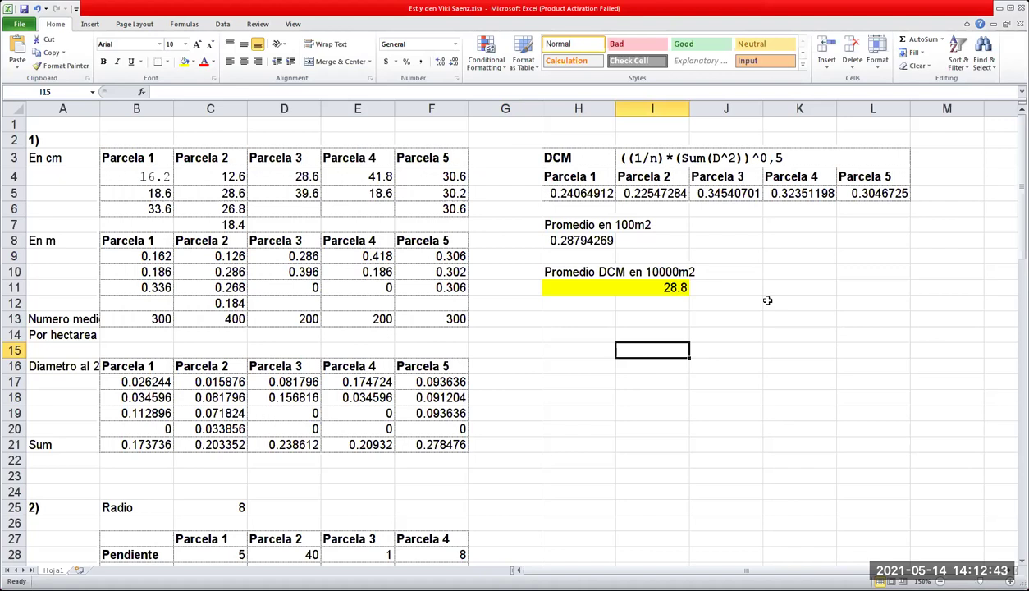
pyautogui.moveTo(560, 157); pyautogui.dragTo(780, 155)
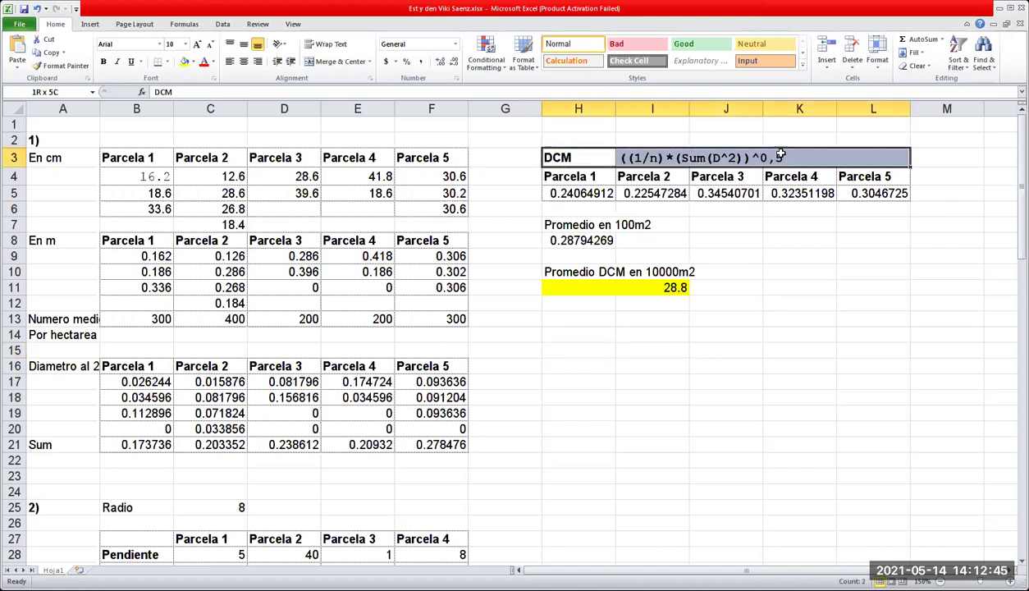
pyautogui.click(203, 62)
pyautogui.click(888, 318)
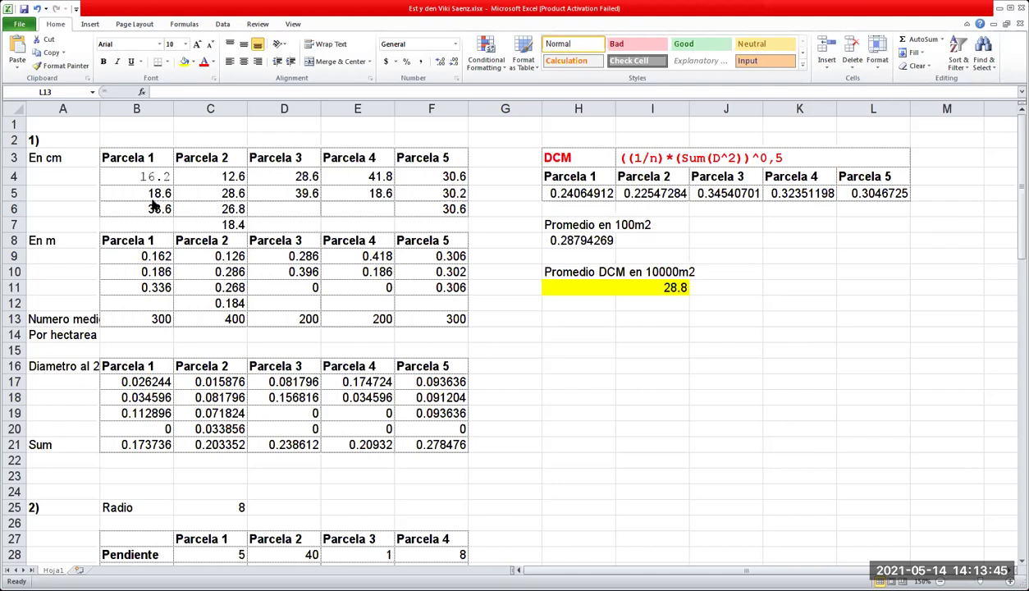
# Change the font of the centimetre diameter values in B4:F7 to Candara.
pyautogui.moveTo(133, 172); pyautogui.dragTo(407, 224)
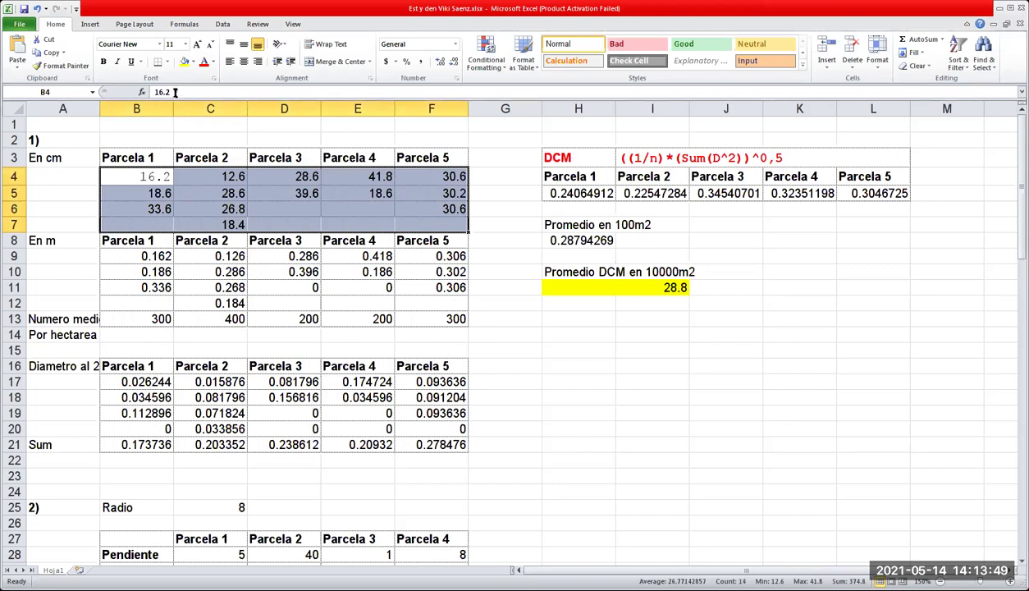
pyautogui.click(159, 43)
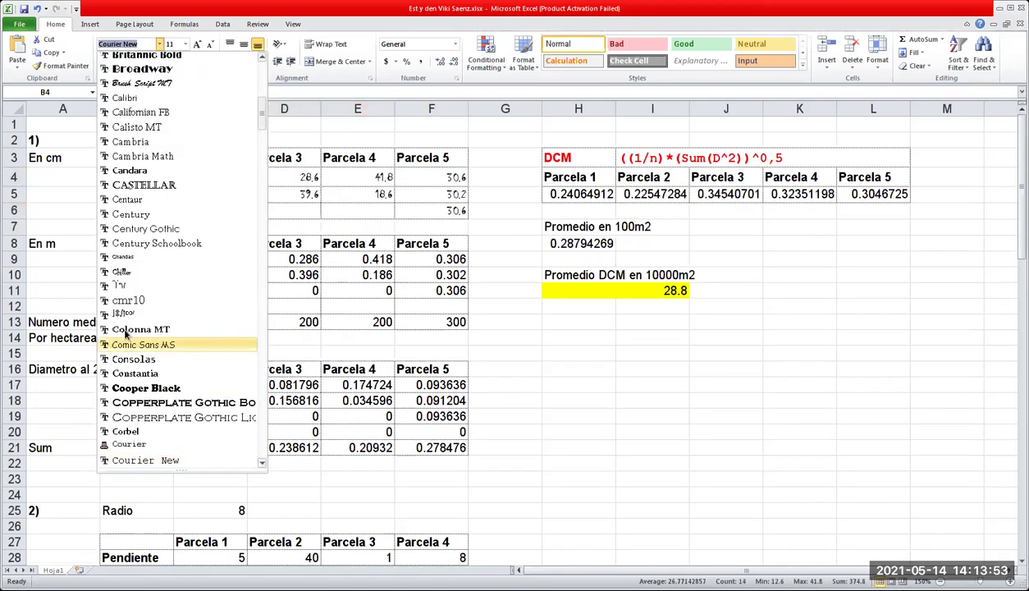
pyautogui.press('Escape')
pyautogui.click(650, 382)
# Examine the parcel diameters in centimetres and metres and the per-hectare number formulas in row 13.
pyautogui.click(151, 174)
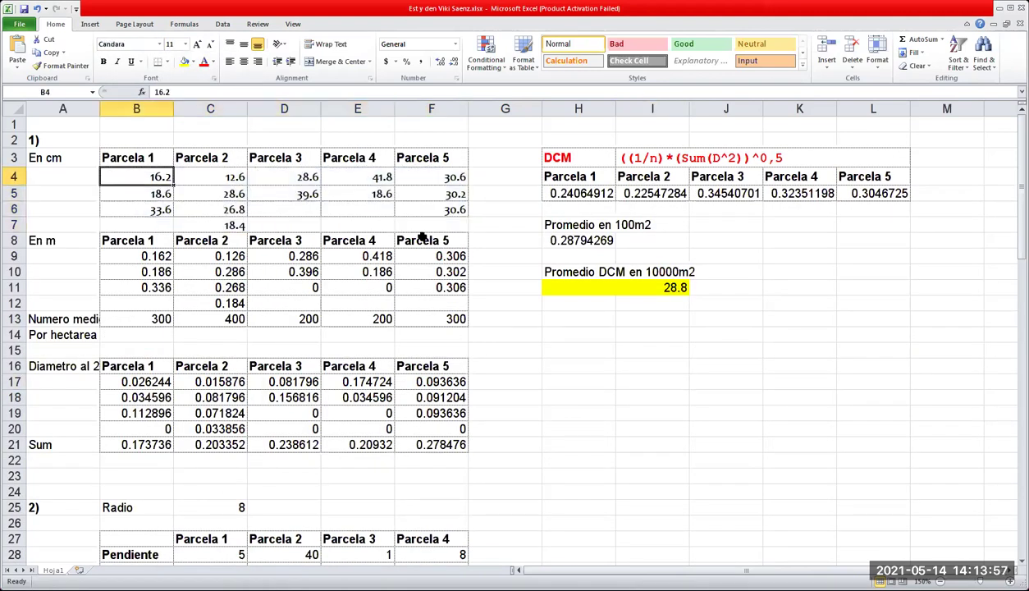
pyautogui.press('Down')
pyautogui.press('Down')
pyautogui.press('Right')
pyautogui.press('Right')
pyautogui.press('Right')
pyautogui.press('Right')
pyautogui.press('Down')
pyautogui.press('Down')
pyautogui.press('Down')
pyautogui.press('Down')
pyautogui.press('Down')
pyautogui.press('Down')
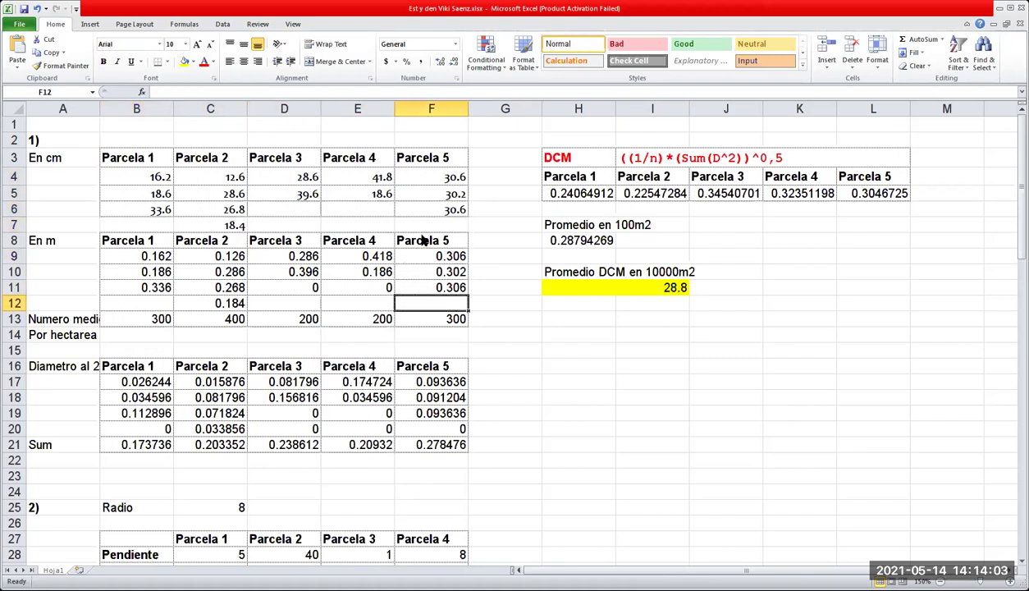
pyautogui.press('Down')
pyautogui.press('Left')
pyautogui.press('Left')
pyautogui.press('Left')
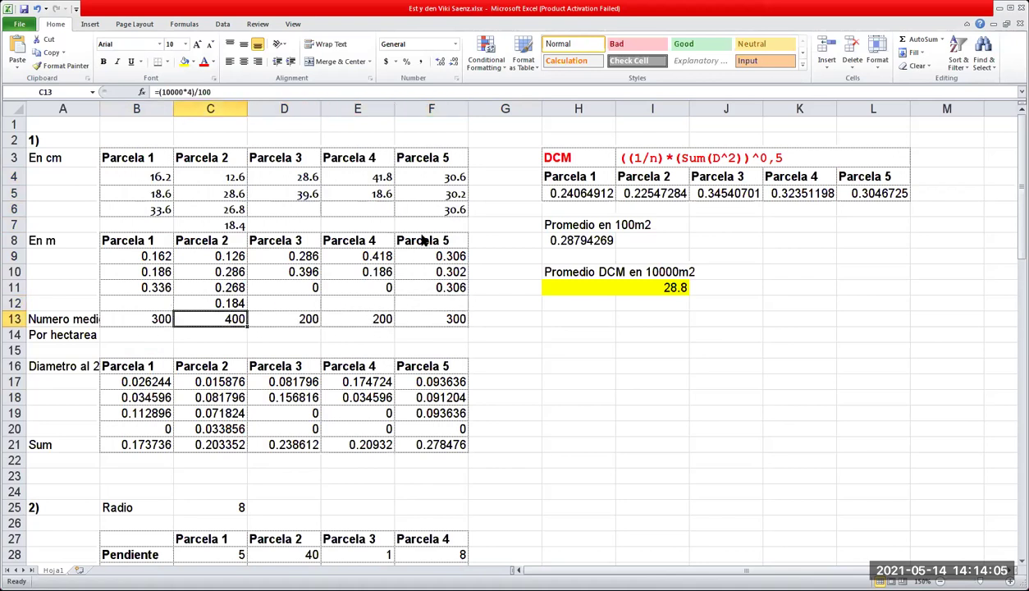
pyautogui.press('Right')
pyautogui.press('Right')
pyautogui.press('Right')
pyautogui.press('Right')
pyautogui.press('Right')
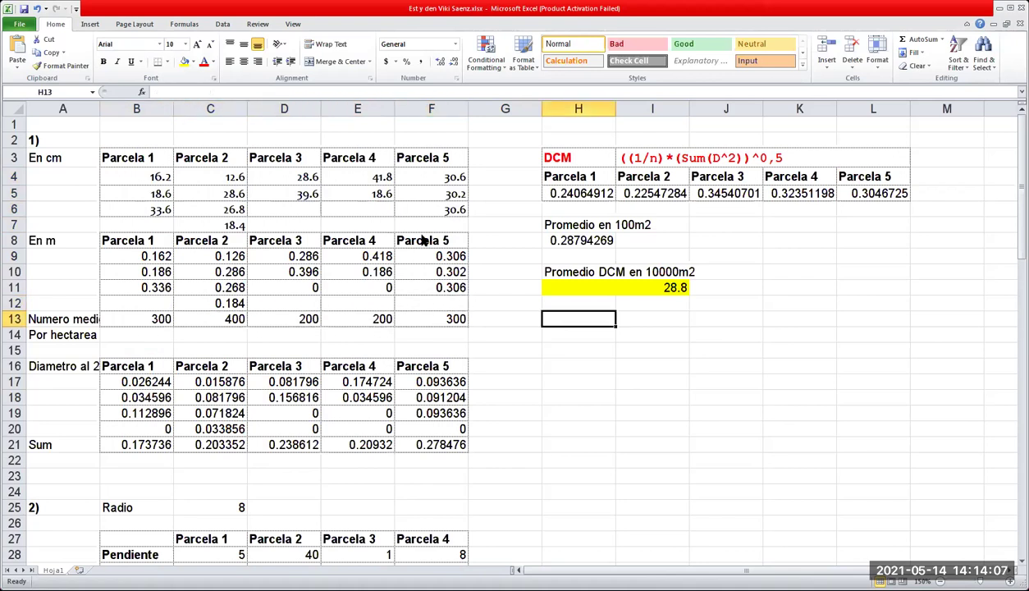
# Reduce the DCM results of the five parcels in H5:L5 to three decimal places.
pyautogui.moveTo(551, 193); pyautogui.dragTo(853, 198)
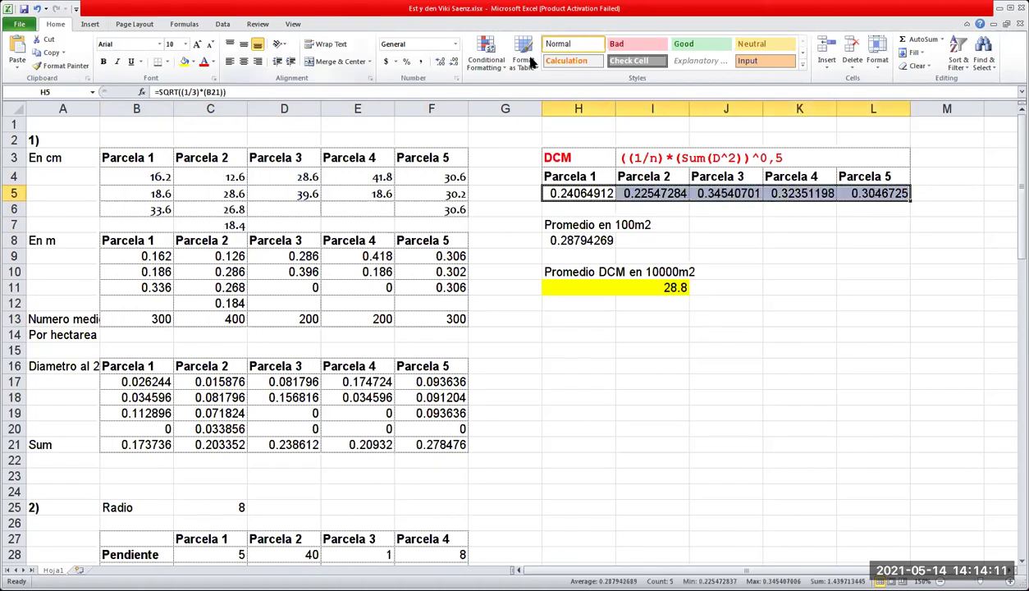
pyautogui.click(454, 63)
pyautogui.click(453, 63)
pyautogui.click(454, 63)
pyautogui.click(453, 63)
pyautogui.click(453, 64)
pyautogui.click(452, 64)
pyautogui.click(440, 63)
pyautogui.click(786, 269)
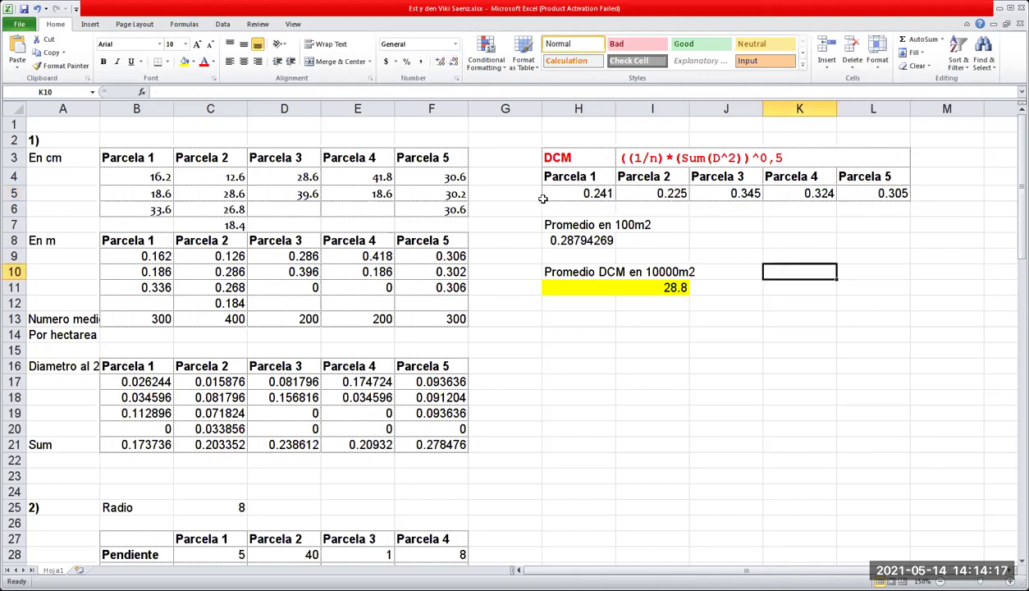
pyautogui.moveTo(563, 193); pyautogui.dragTo(854, 196)
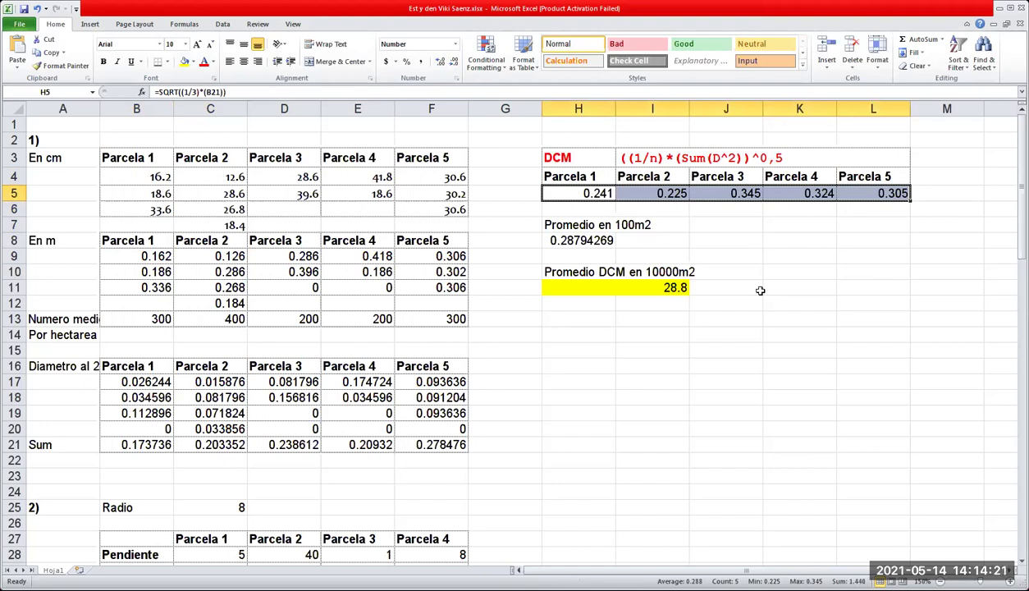
# Highlight the per-hectare numbers in B13:F13 with a yellow fill and red font.
pyautogui.click(144, 318)
pyautogui.moveTo(206, 323); pyautogui.dragTo(432, 321)
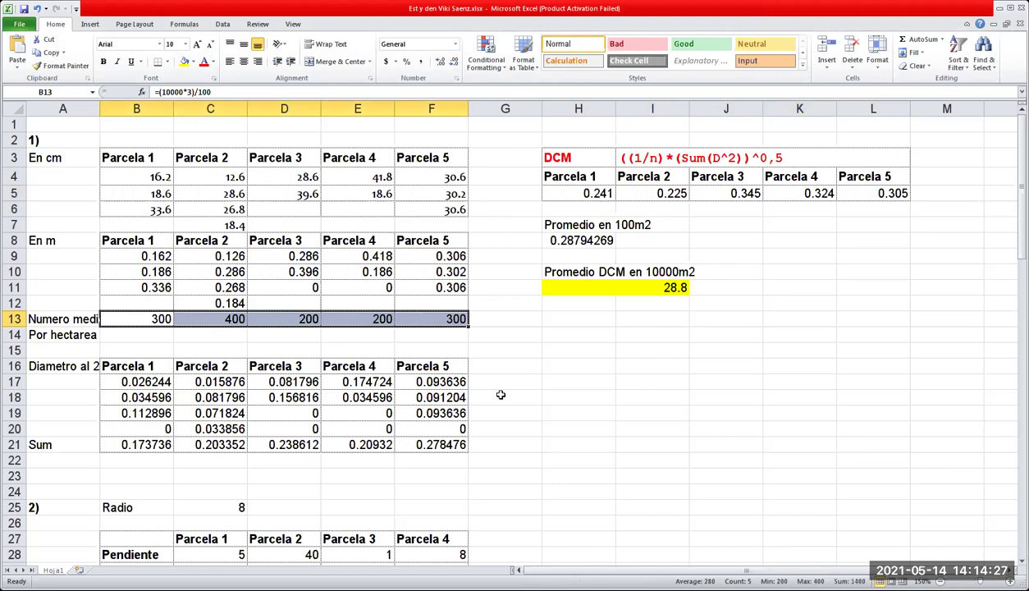
pyautogui.click(136, 321)
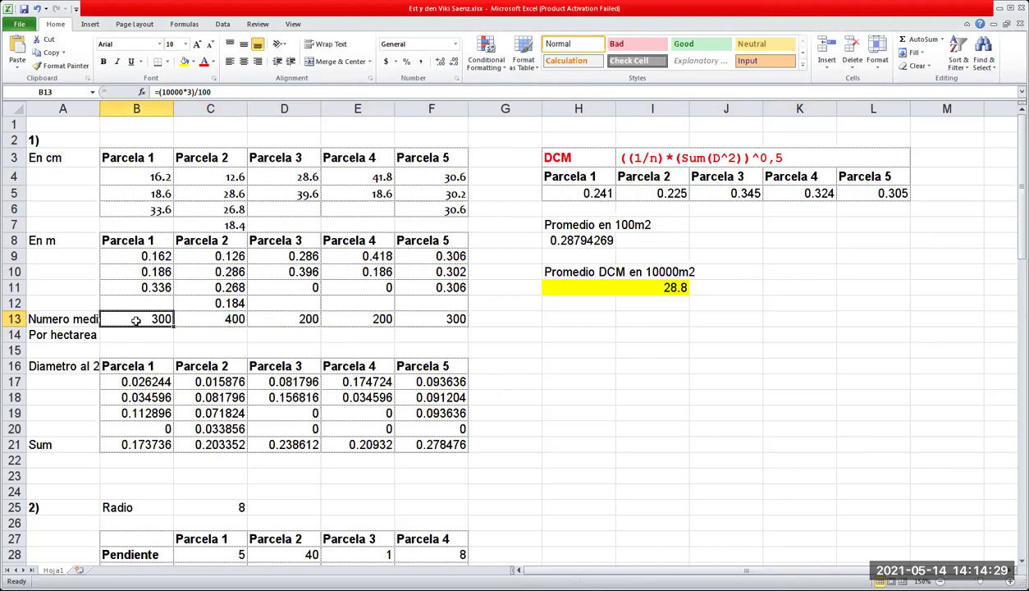
pyautogui.click(220, 92)
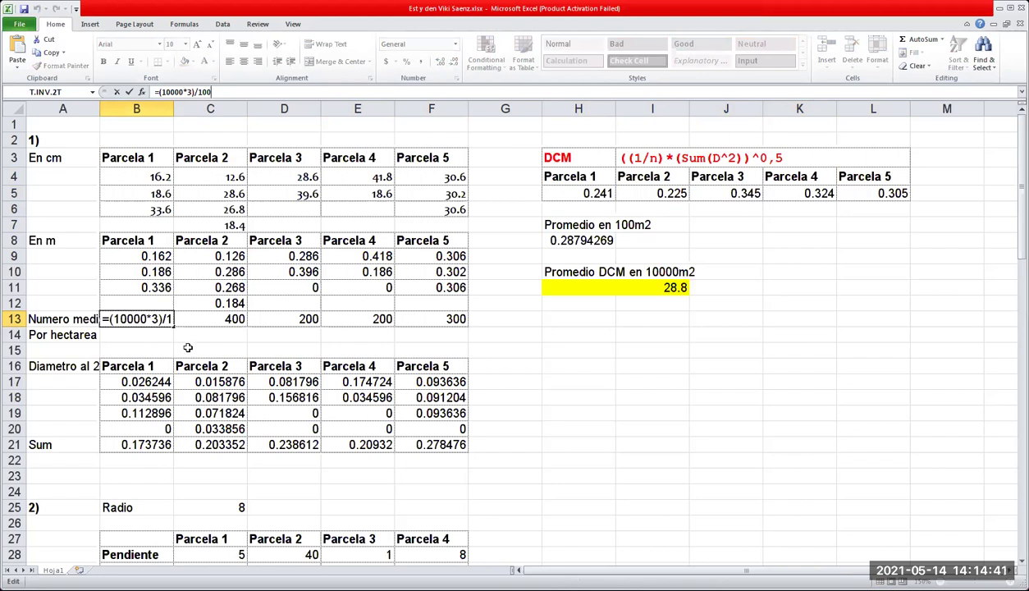
pyautogui.moveTo(141, 326); pyautogui.dragTo(442, 320)
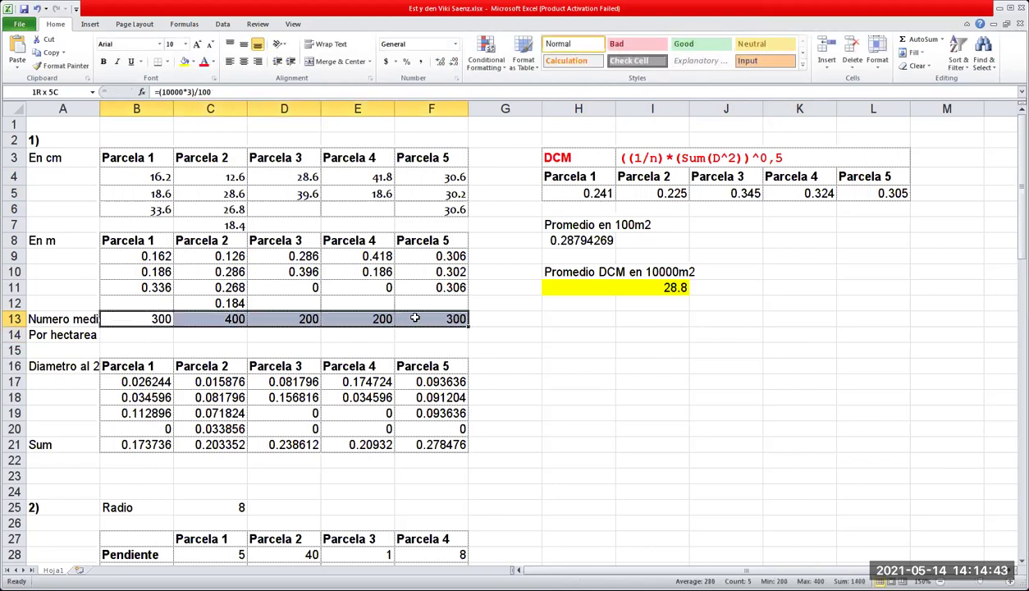
pyautogui.click(185, 62)
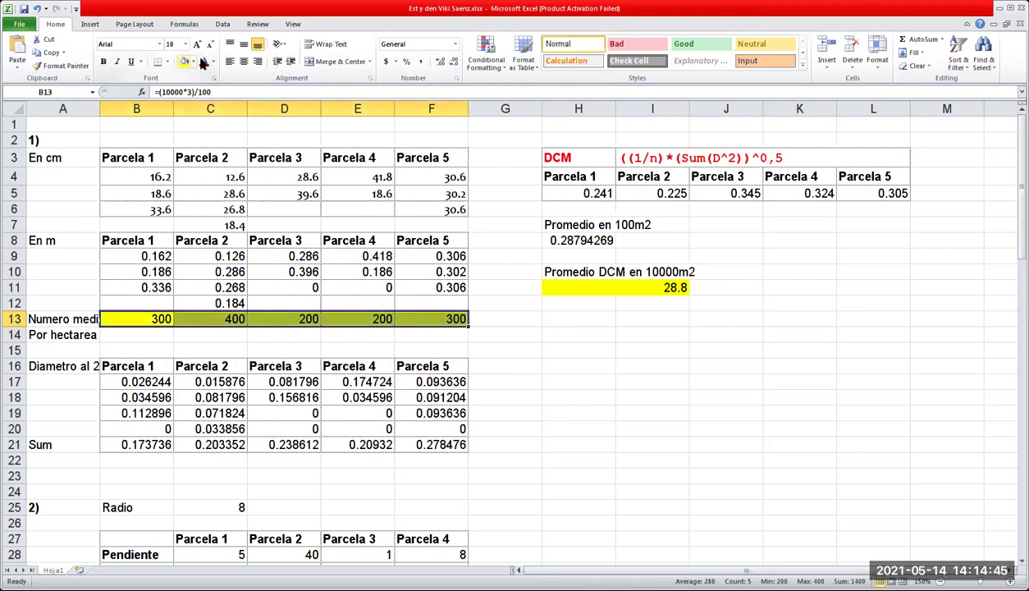
pyautogui.click(204, 63)
pyautogui.click(259, 331)
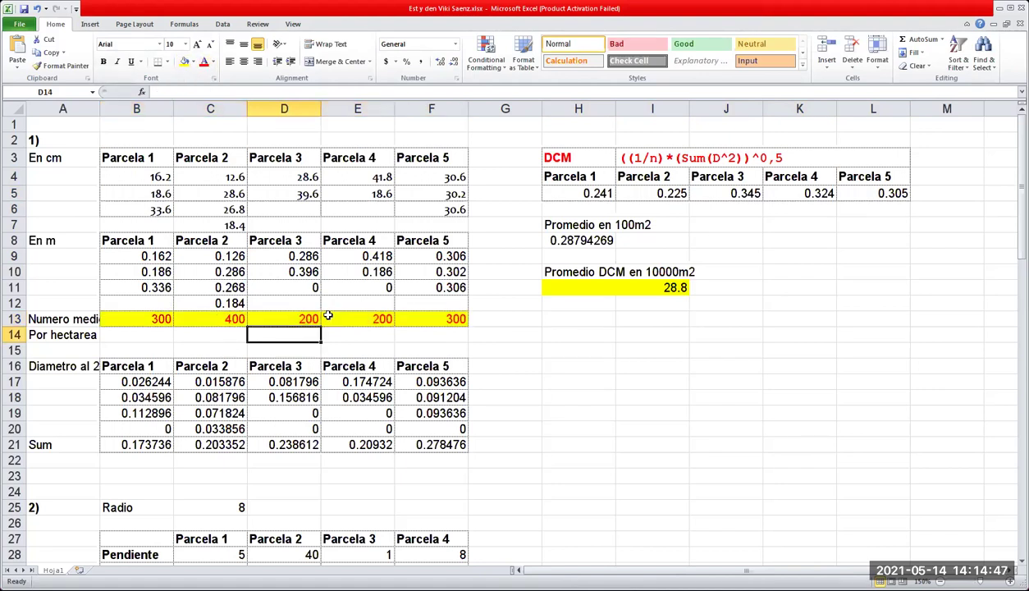
# Delete the zero values of Parcela 3 and Parcela 4 in D11:E11.
pyautogui.click(428, 318)
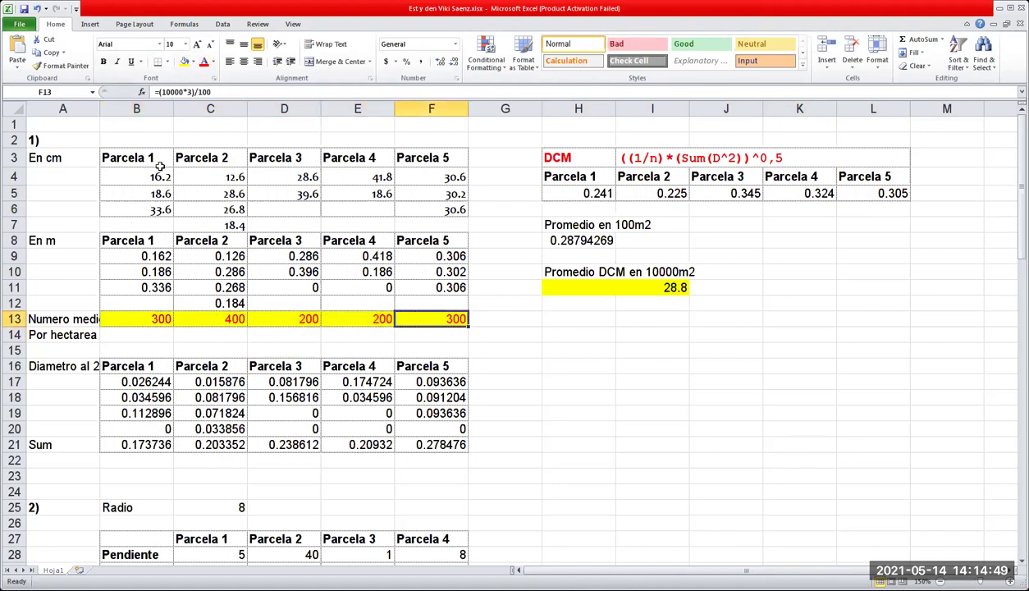
pyautogui.moveTo(145, 179); pyautogui.dragTo(145, 209)
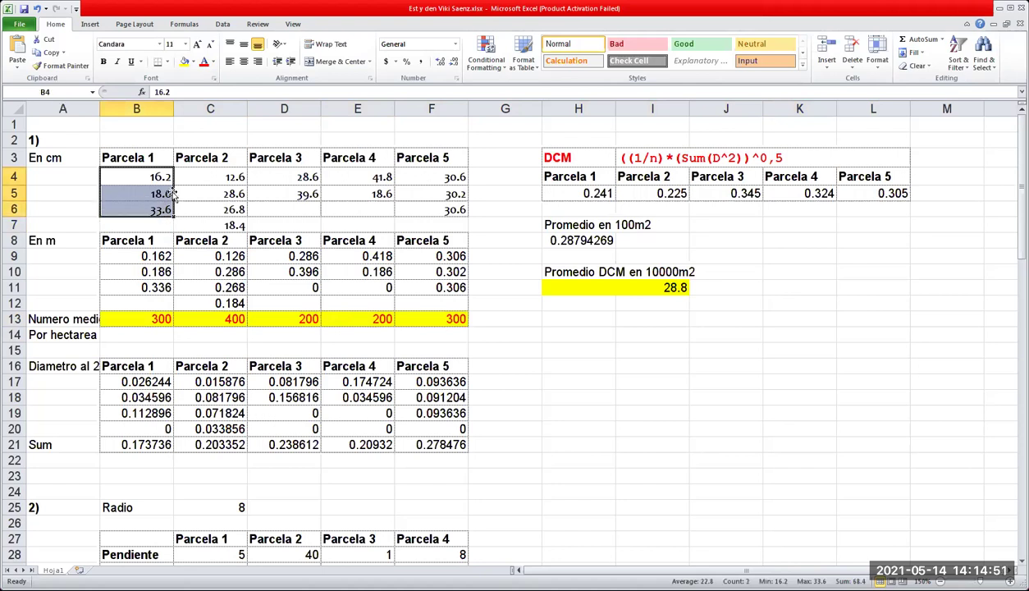
pyautogui.click(492, 320)
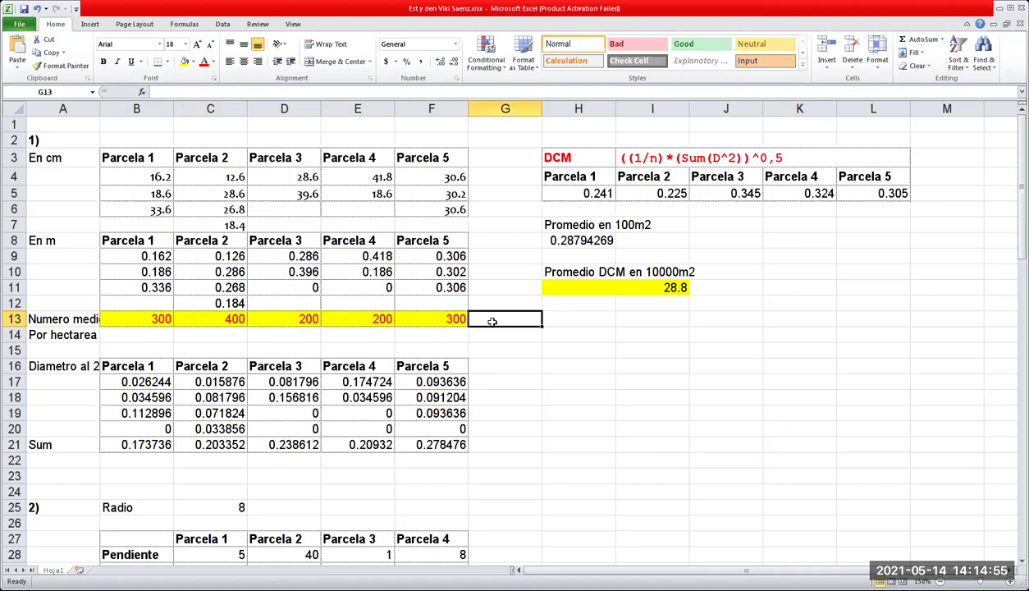
pyautogui.moveTo(288, 284); pyautogui.dragTo(362, 293)
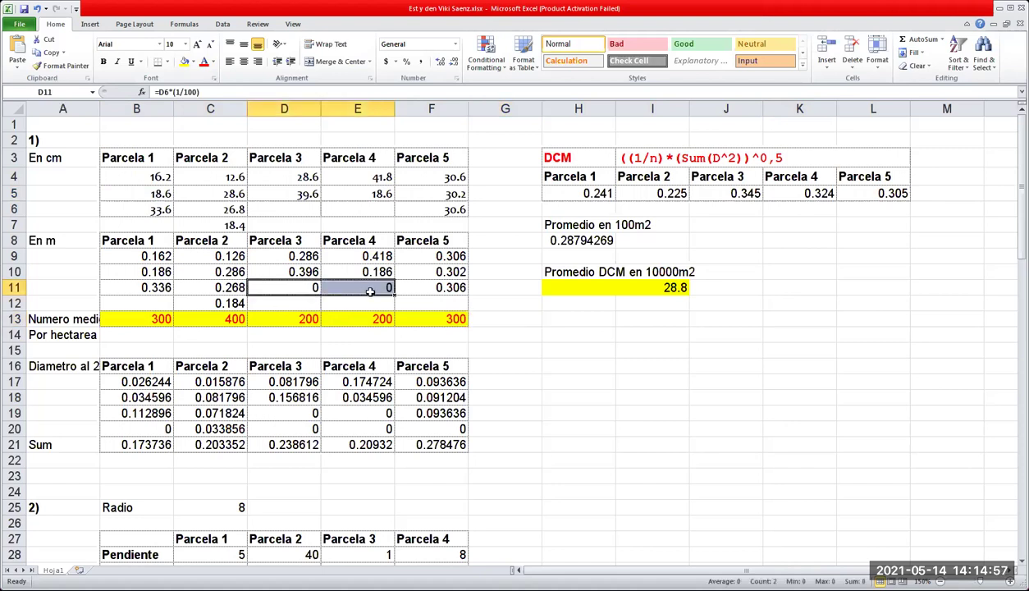
pyautogui.press('Delete')
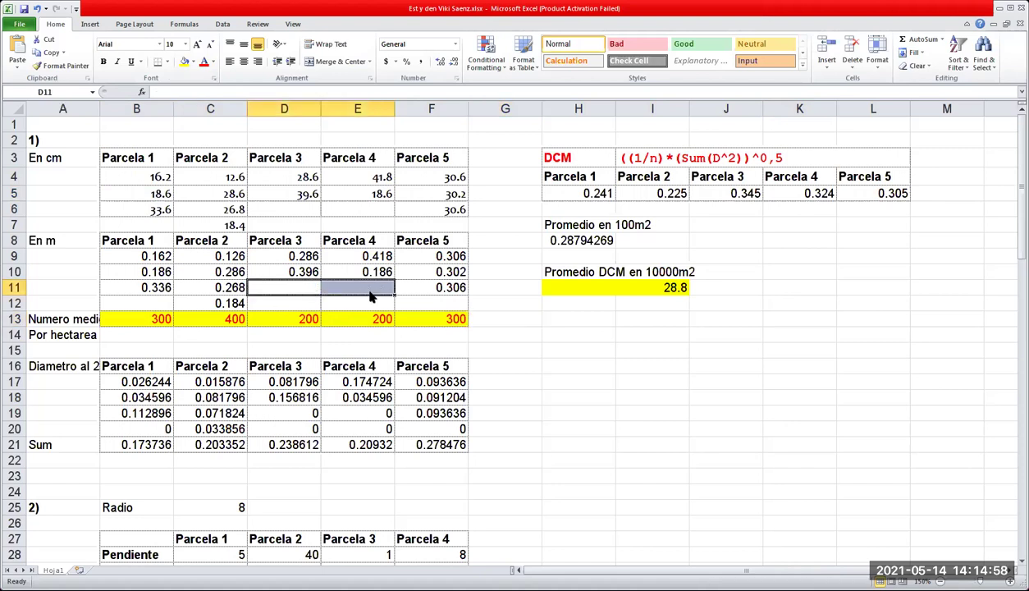
# Examine the Parcela 5 per-hectare number, the DCM results, the centimetre data and the average DCM for 10000 m2.
pyautogui.click(448, 319)
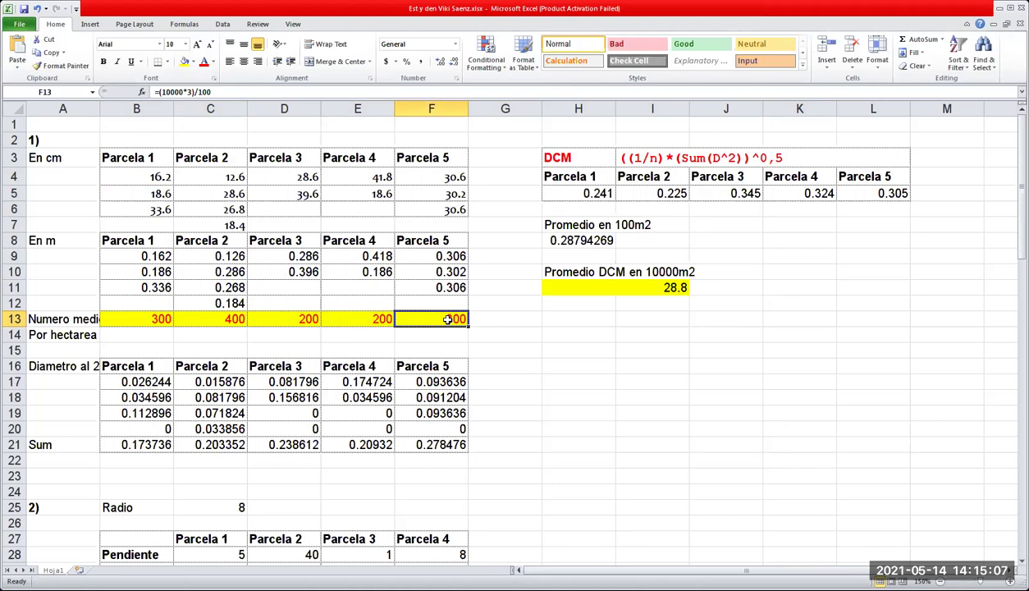
pyautogui.click(582, 191)
pyautogui.hotkey('shift', 'Right')
pyautogui.hotkey('shift', 'Right')
pyautogui.hotkey('shift', 'Right')
pyautogui.hotkey('shift', 'Right')
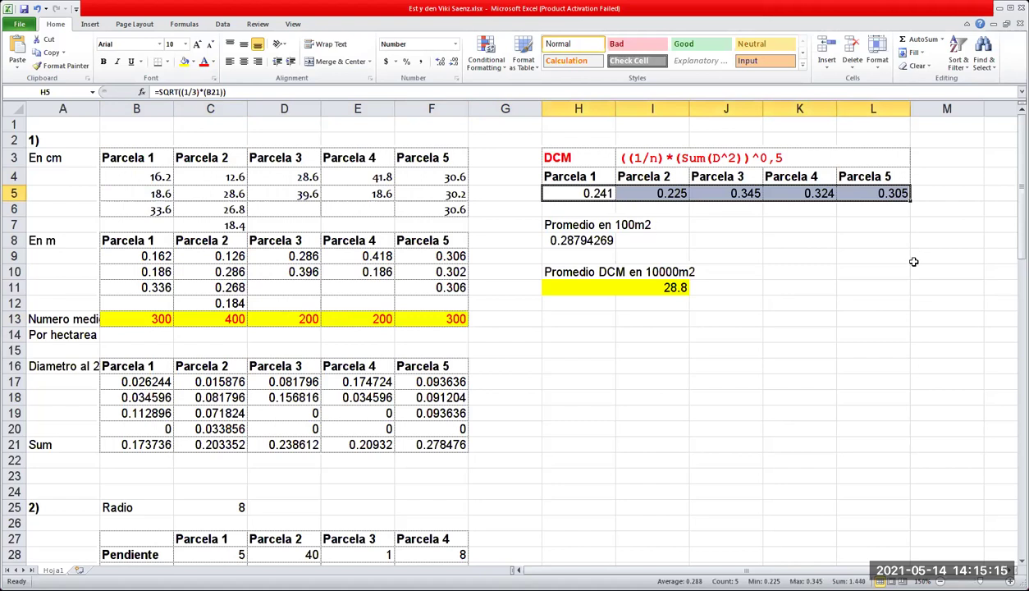
pyautogui.click(675, 287)
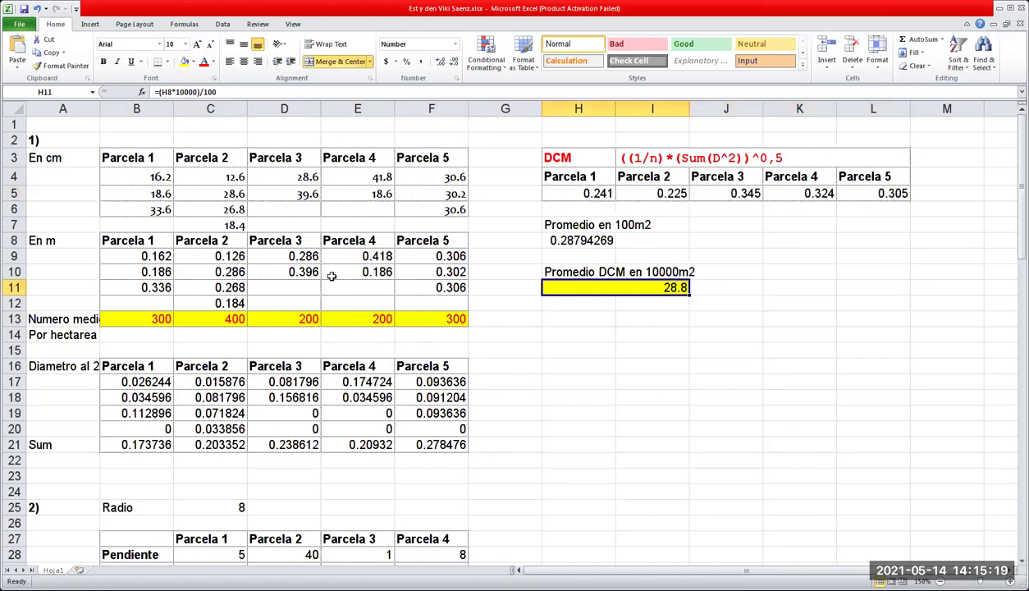
pyautogui.moveTo(117, 158); pyautogui.dragTo(415, 222)
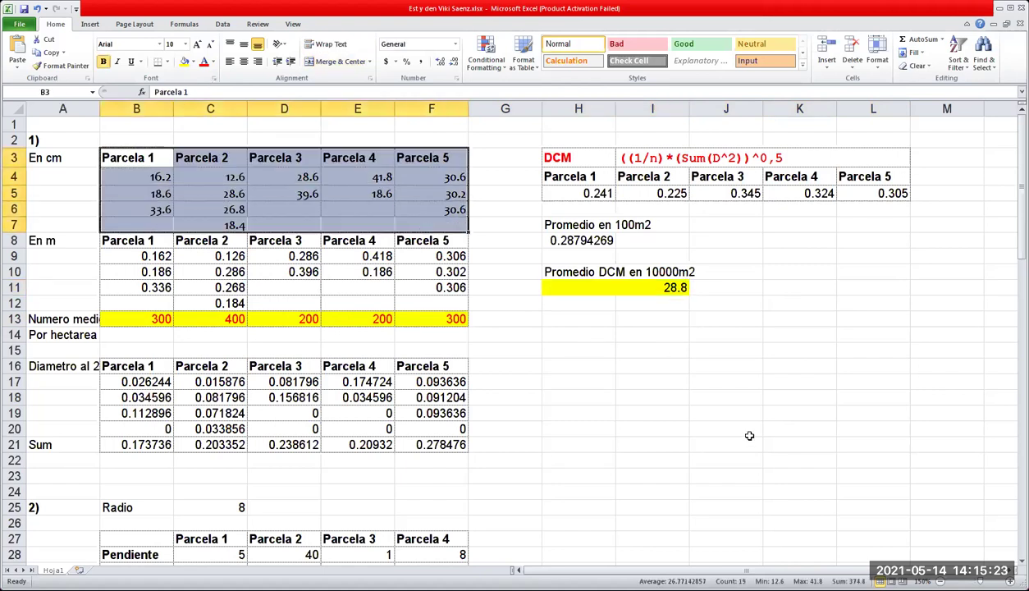
pyautogui.click(657, 286)
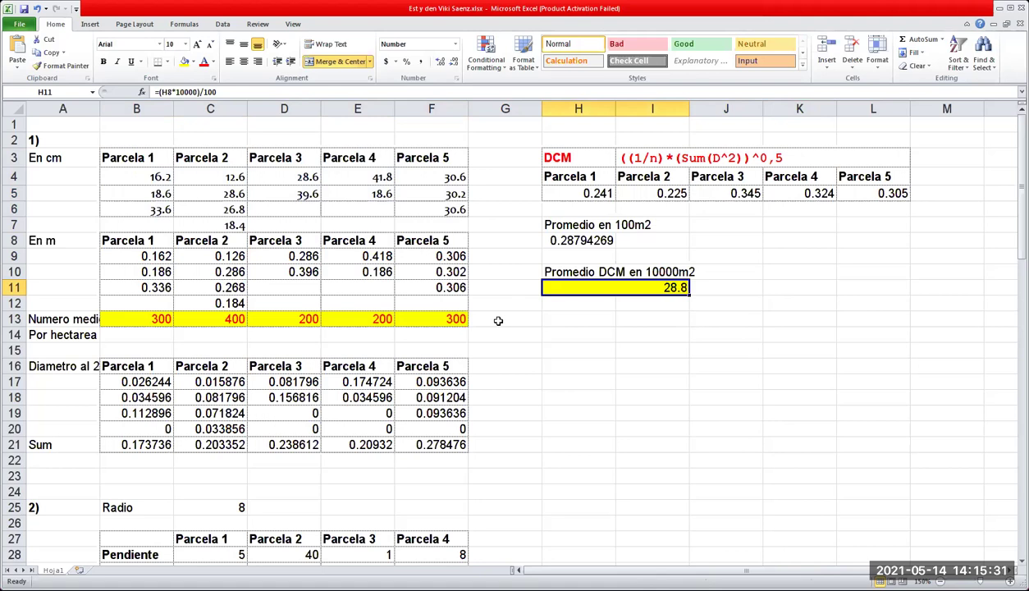
# Calculate the average of the per-hectare numbers B13:F13 in cell G13.
pyautogui.click(498, 320)
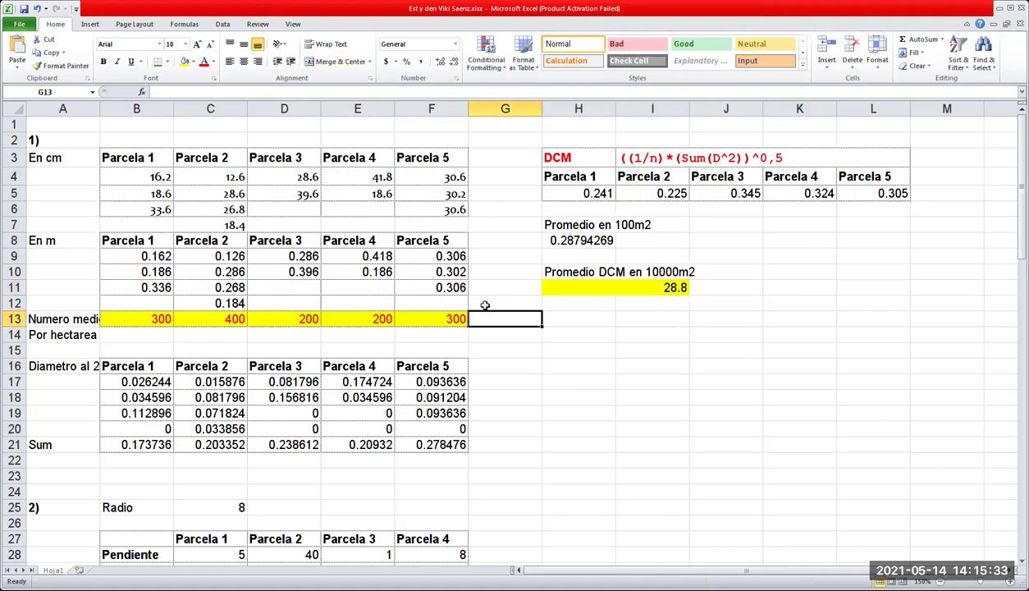
pyautogui.write('+averg')
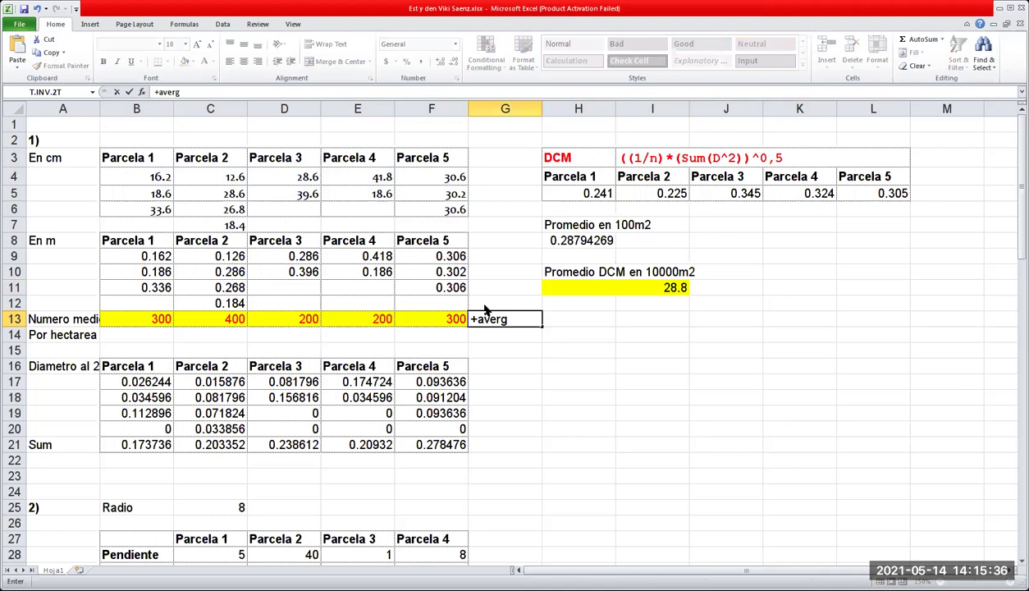
pyautogui.press('BackSpace')
pyautogui.write('ag')
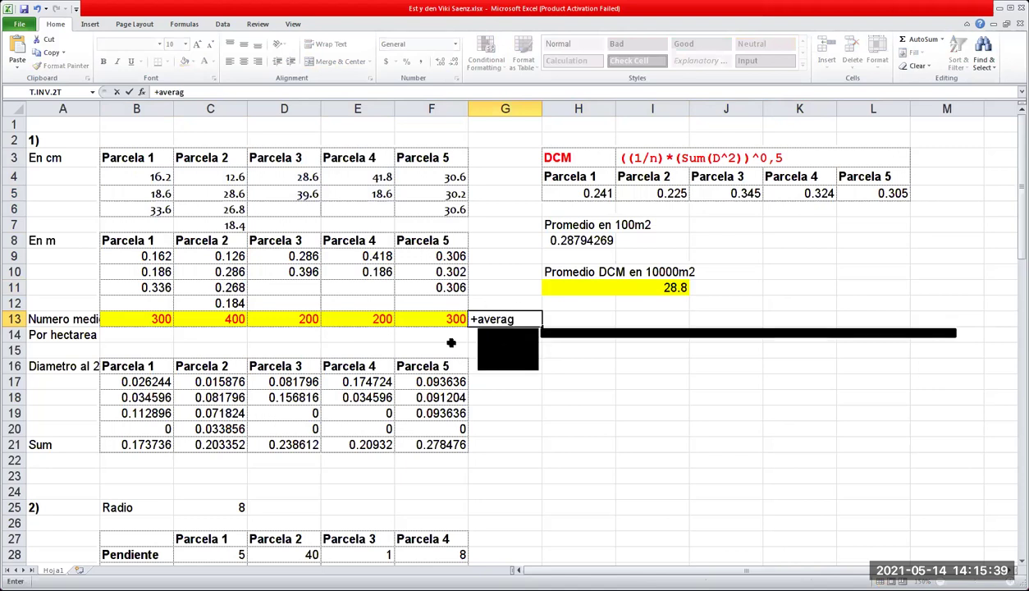
pyautogui.press('Tab')
pyautogui.moveTo(447, 318); pyautogui.dragTo(158, 322)
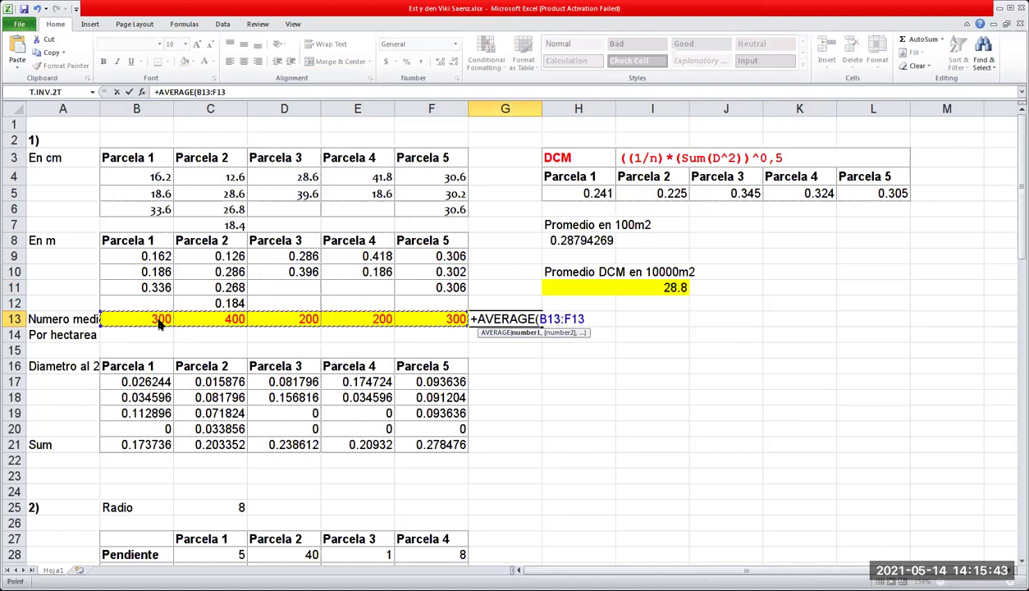
pyautogui.press('Return')
# Move the average from G13 to I13 and fill it with yellow.
pyautogui.click(531, 318)
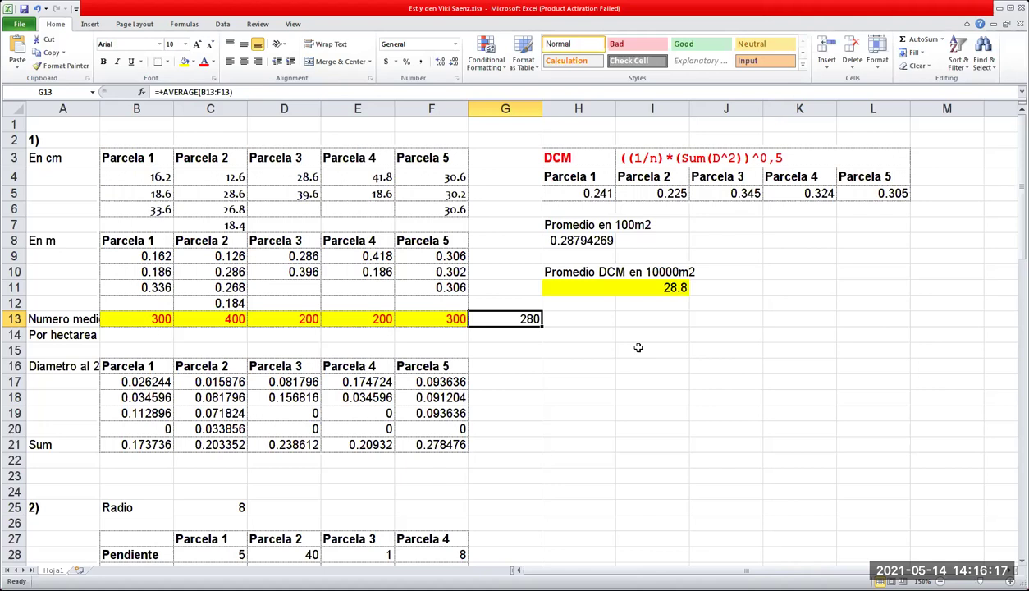
pyautogui.moveTo(529, 316); pyautogui.dragTo(676, 318)
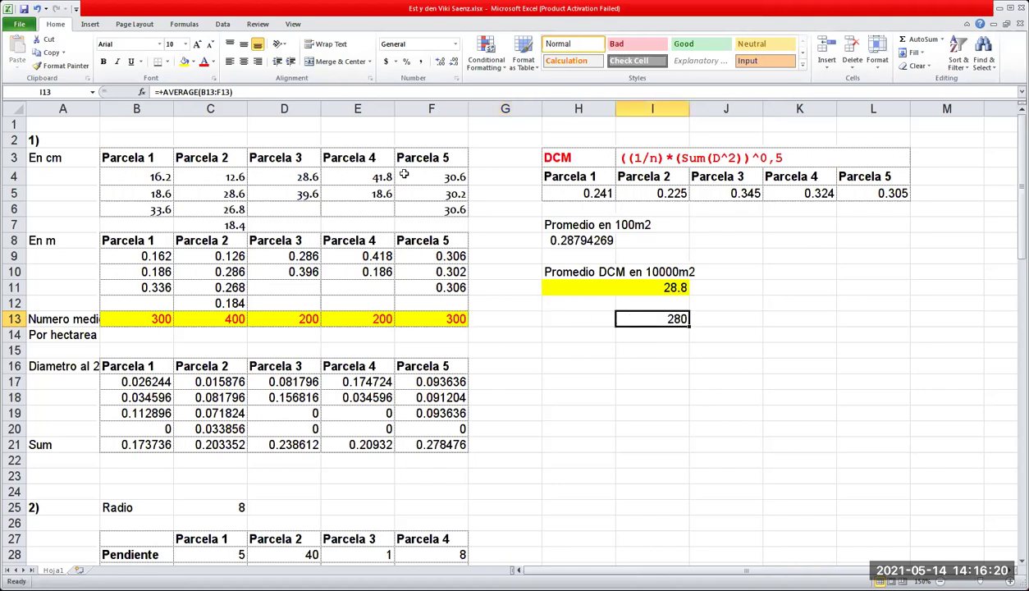
pyautogui.click(184, 62)
# Make the average DCM in H11 and the average per-hectare number in I13 bold.
pyautogui.moveTo(578, 287); pyautogui.dragTo(669, 324)
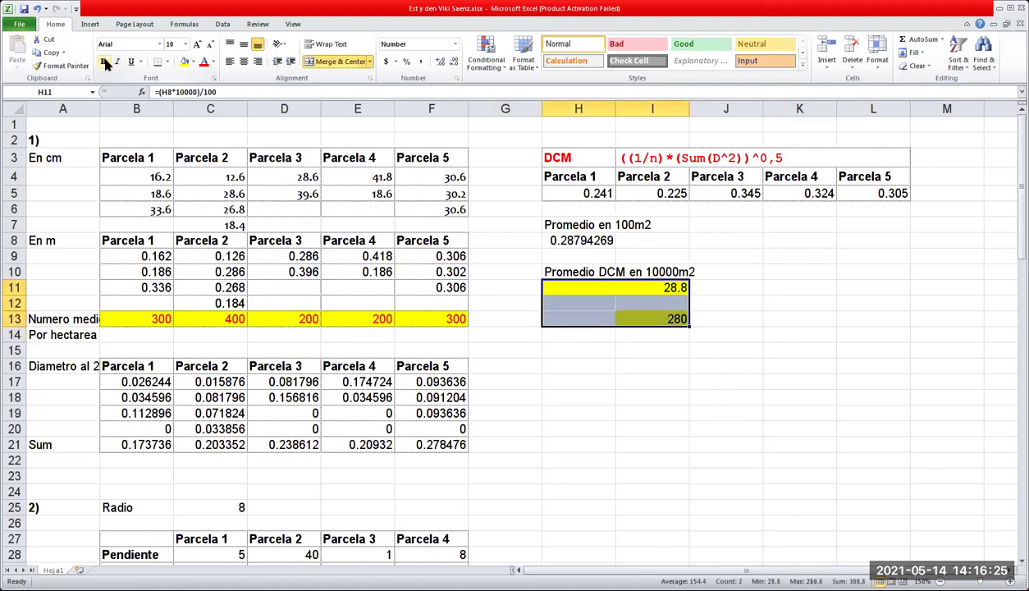
pyautogui.click(829, 349)
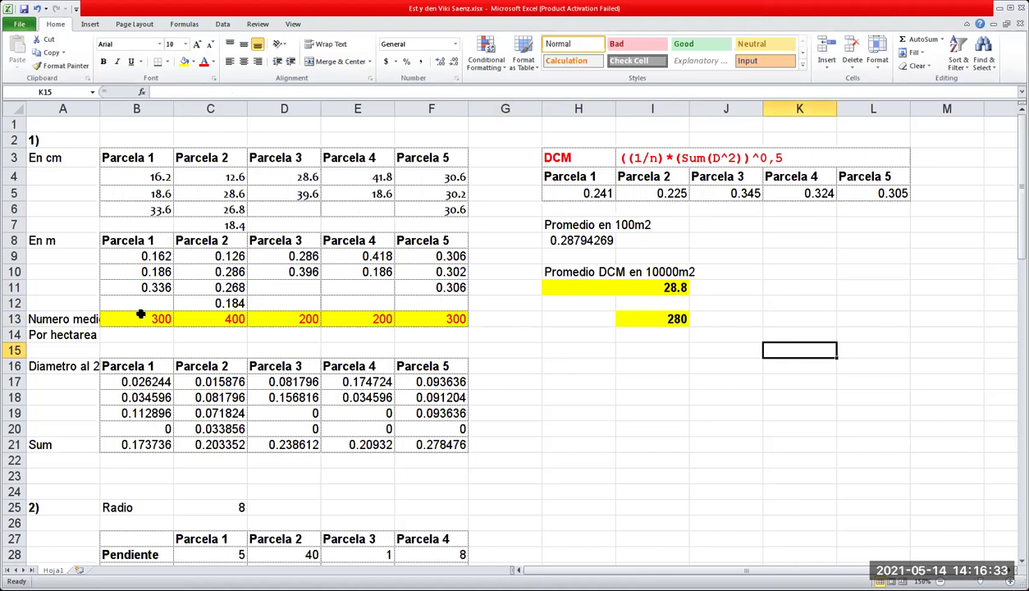
# Examine the per-hectare formulas of Parcela 2 and Parcela 3 and compare the DCM results of Parcelas 2 to 5.
pyautogui.click(207, 314)
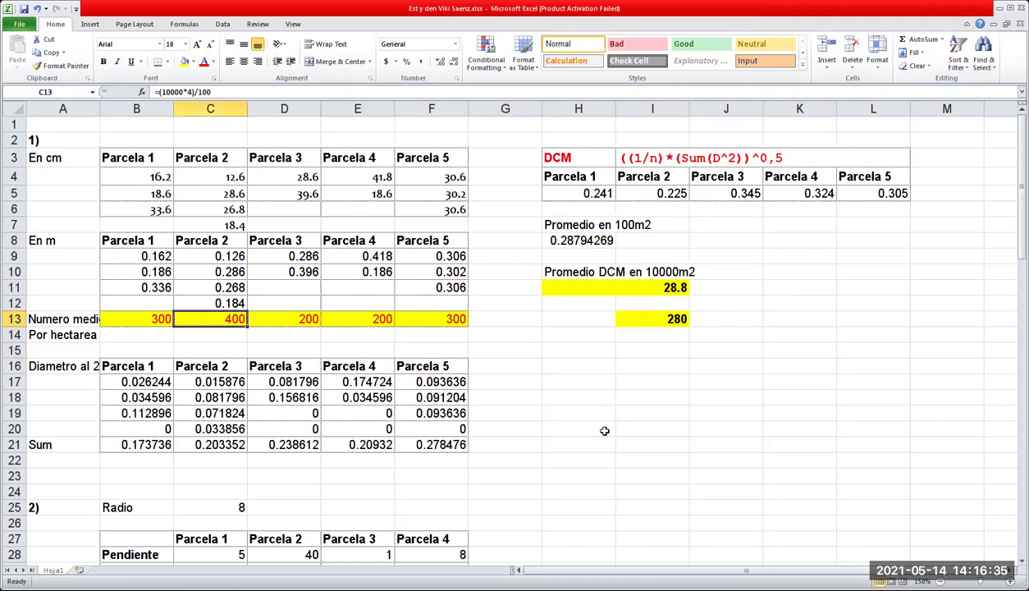
pyautogui.press('Right')
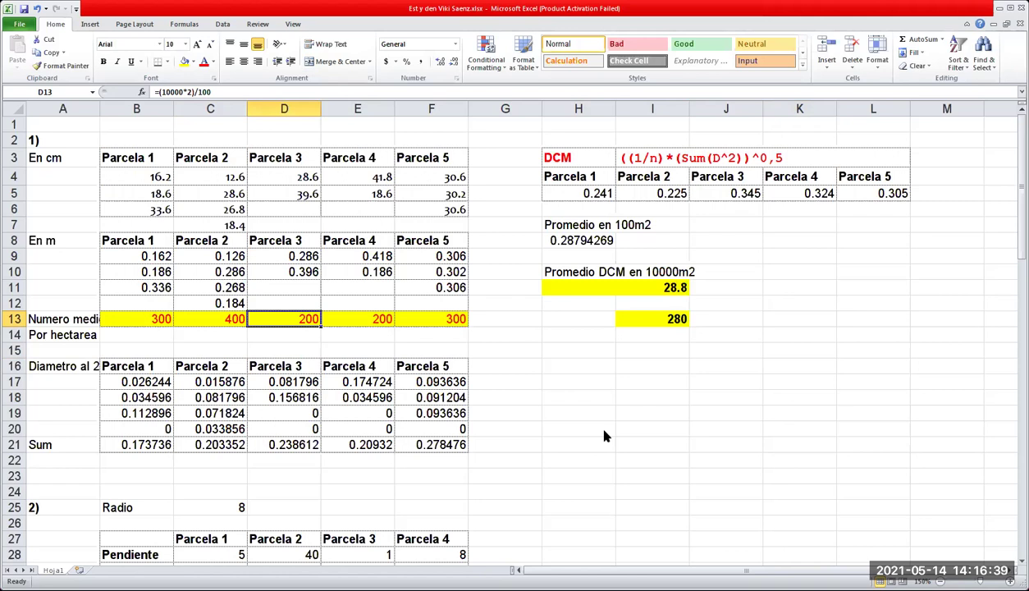
pyautogui.press('Left')
pyautogui.press('Right')
pyautogui.click(888, 193)
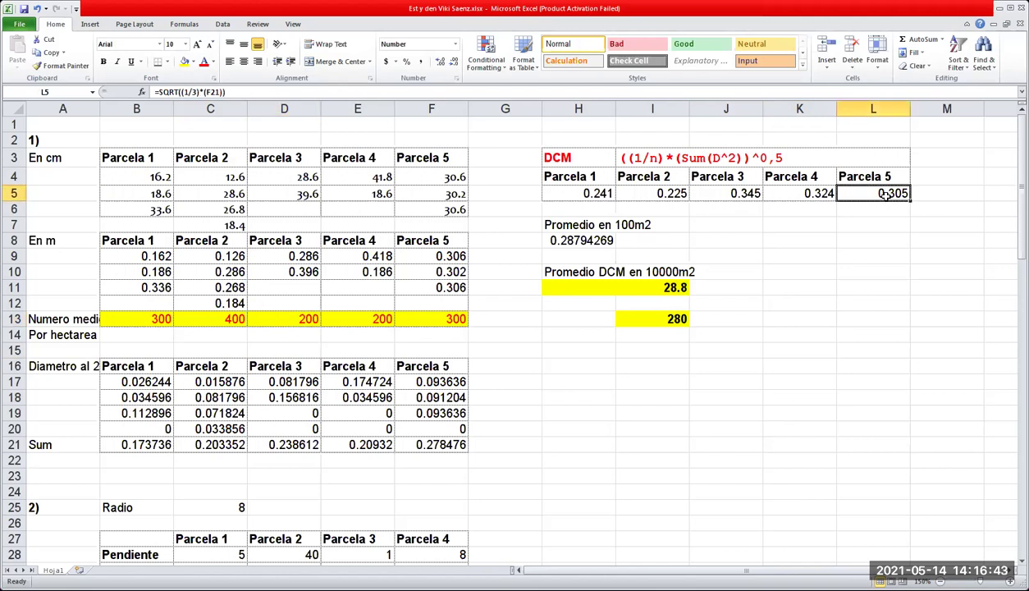
pyautogui.click(821, 192)
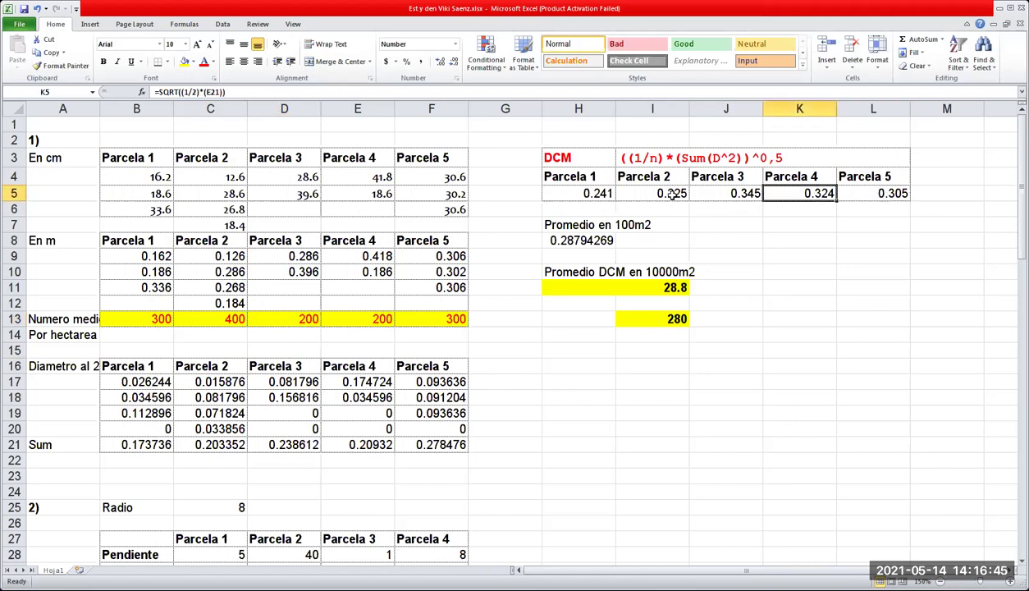
pyautogui.keyDown('ctrl'); pyautogui.click(658, 193); pyautogui.keyUp('ctrl')
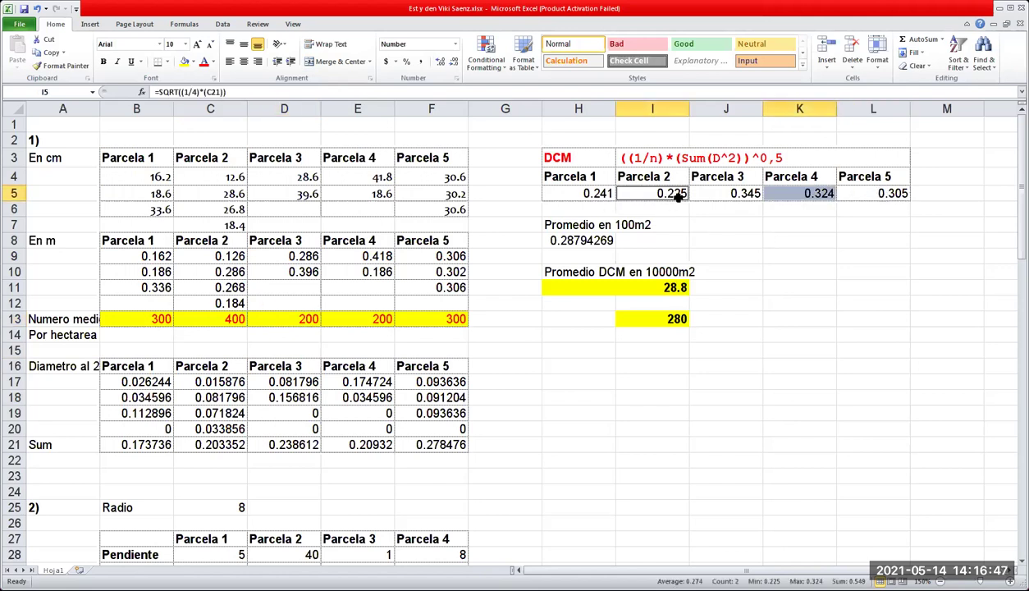
pyautogui.click(808, 269)
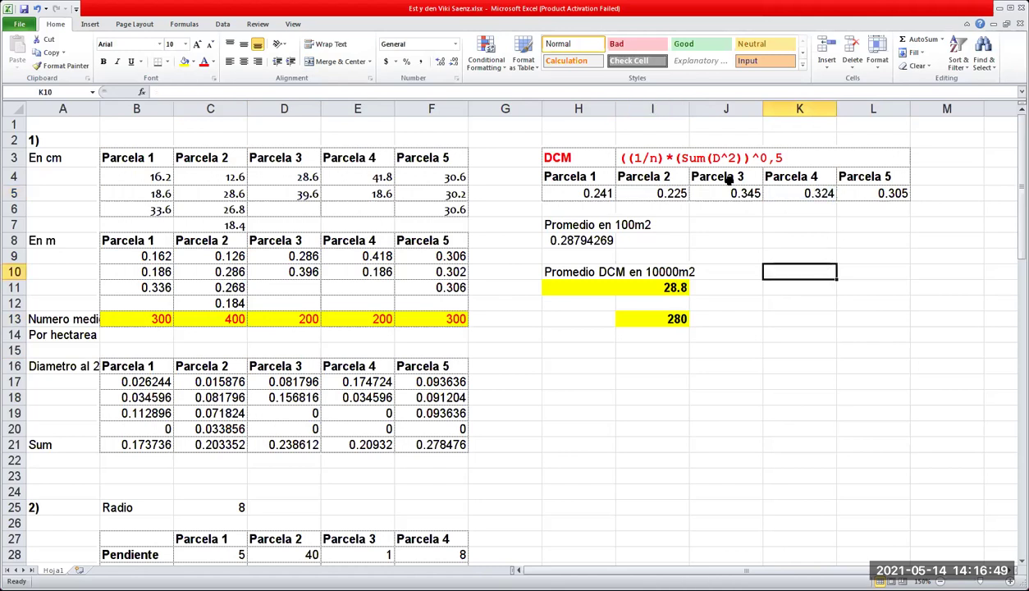
pyautogui.click(726, 193)
pyautogui.moveTo(671, 190); pyautogui.dragTo(710, 191)
pyautogui.click(726, 273)
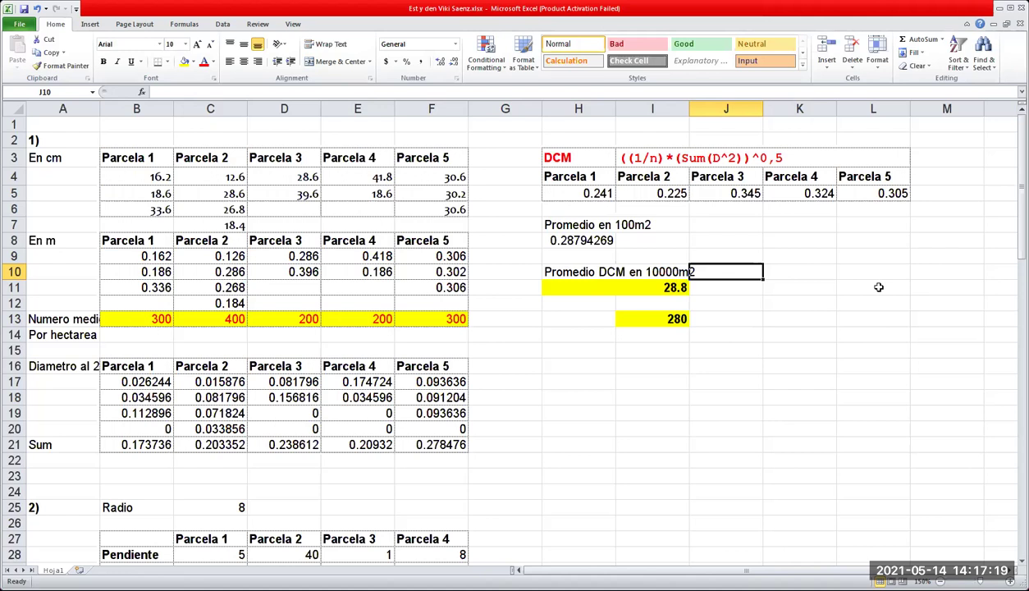
# Move the average per-hectare number from I13 to L13.
pyautogui.click(675, 324)
pyautogui.moveTo(675, 326); pyautogui.dragTo(896, 327)
pyautogui.click(815, 364)
# Enter the formula +B13 in H13 to bring in the per-hectare number of Parcela 1.
pyautogui.click(565, 321)
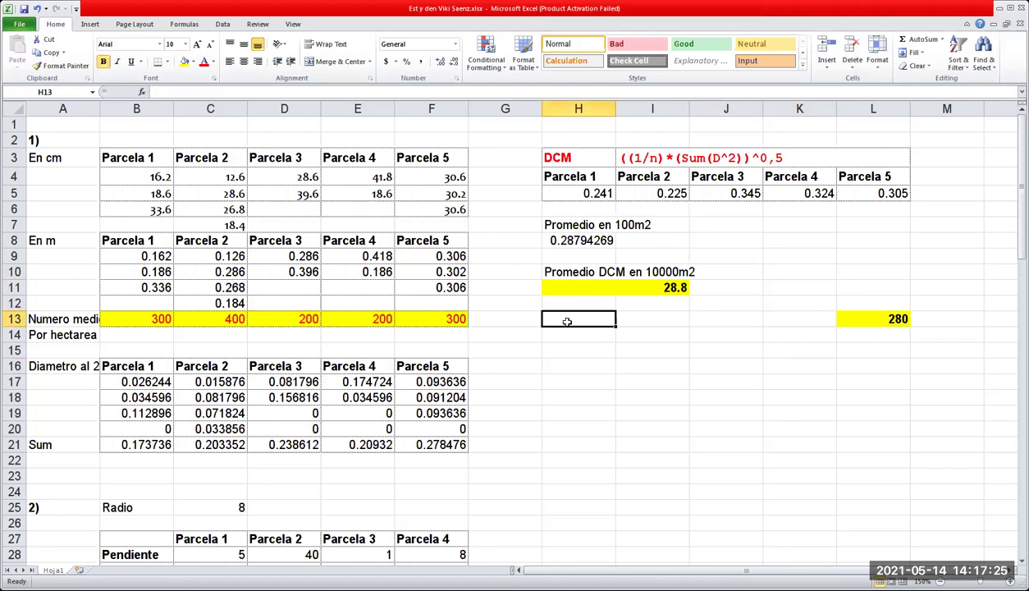
pyautogui.write('+')
pyautogui.press('Left')
pyautogui.press('Left')
pyautogui.press('Left')
pyautogui.press('Left')
pyautogui.press('Left')
pyautogui.press('Left')
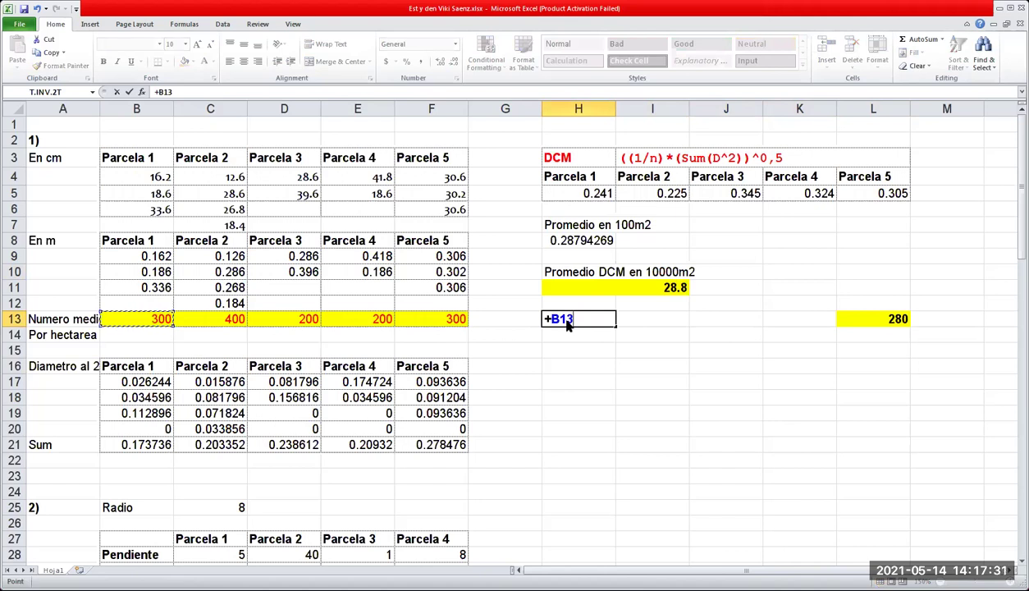
pyautogui.press('Return')
pyautogui.click(566, 324)
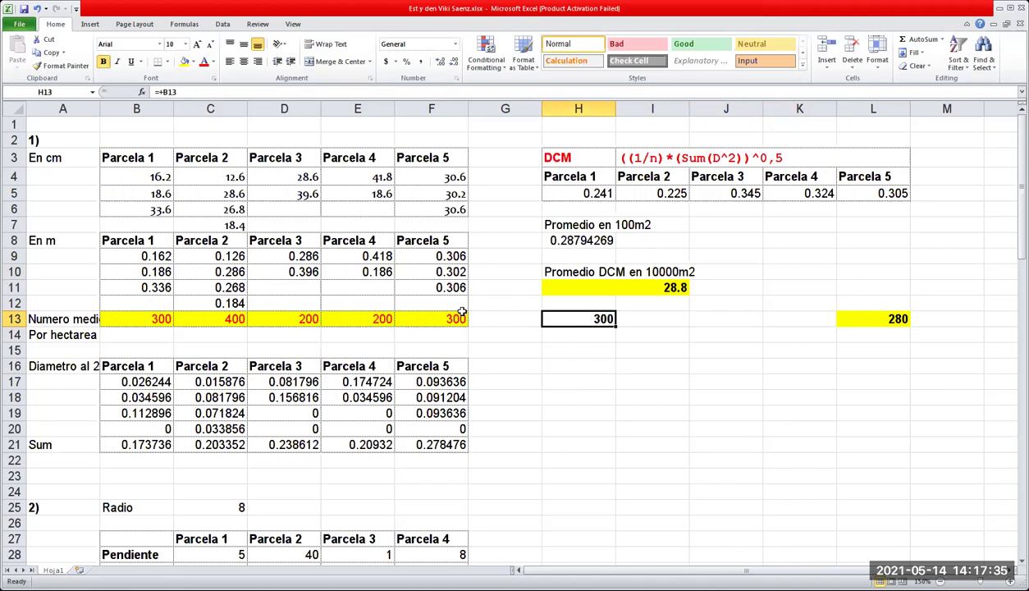
pyautogui.click(899, 330)
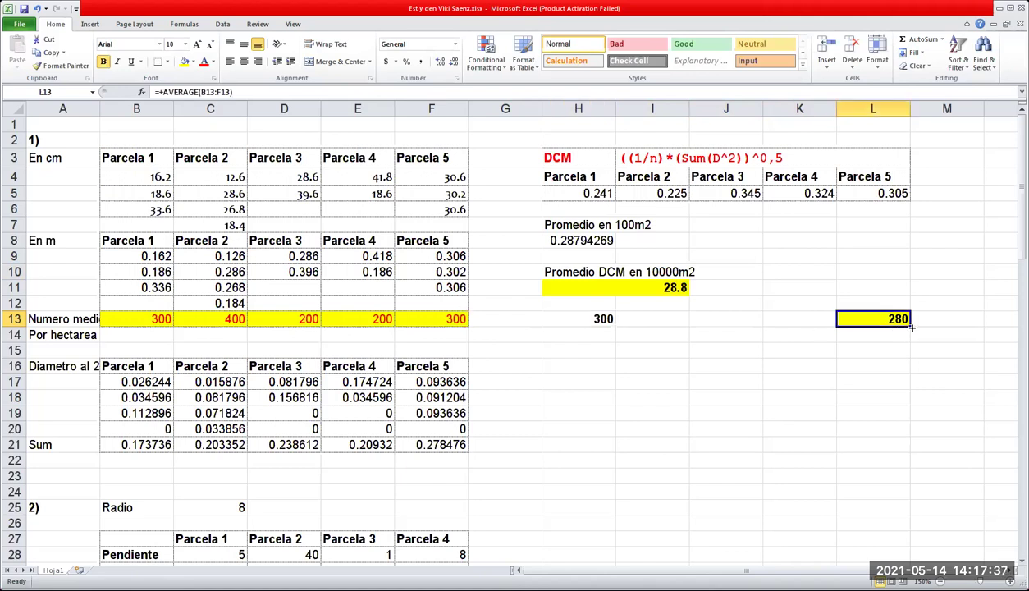
# Number the columns above the averages by entering 1, 2, 3, 4 and 5 in H12:L12.
pyautogui.click(597, 304)
pyautogui.write('1')
pyautogui.press('Tab')
pyautogui.write('2')
pyautogui.press('Tab')
pyautogui.write('3')
pyautogui.press('Tab')
pyautogui.write('4')
pyautogui.press('Tab')
pyautogui.write('5')
pyautogui.press('Tab')
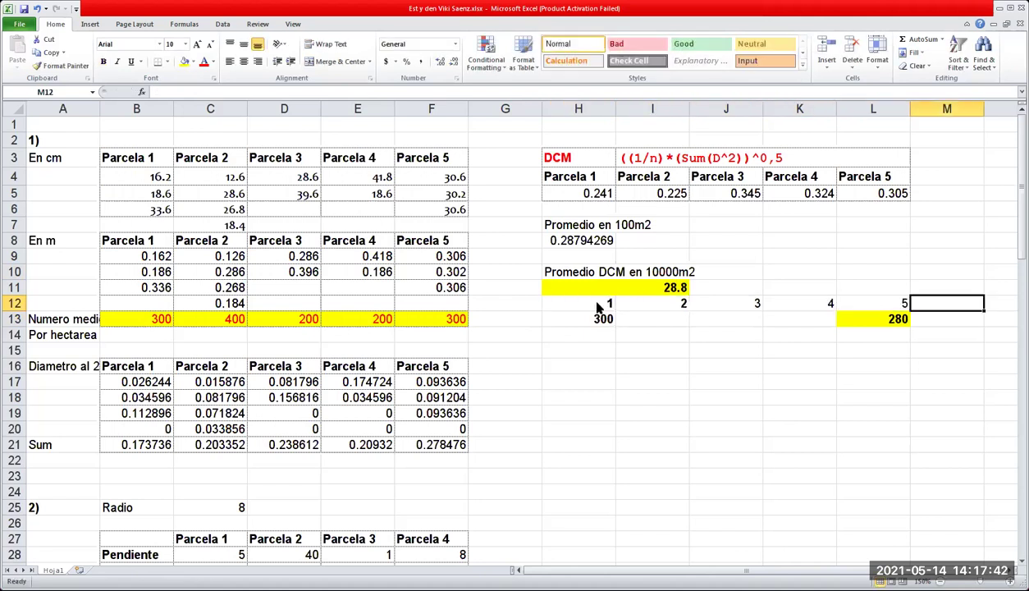
# Copy the average formula from L13 across to I13 and make I13 average B13:C13.
pyautogui.click(884, 318)
pyautogui.moveTo(908, 326); pyautogui.dragTo(650, 321)
pyautogui.click(648, 320)
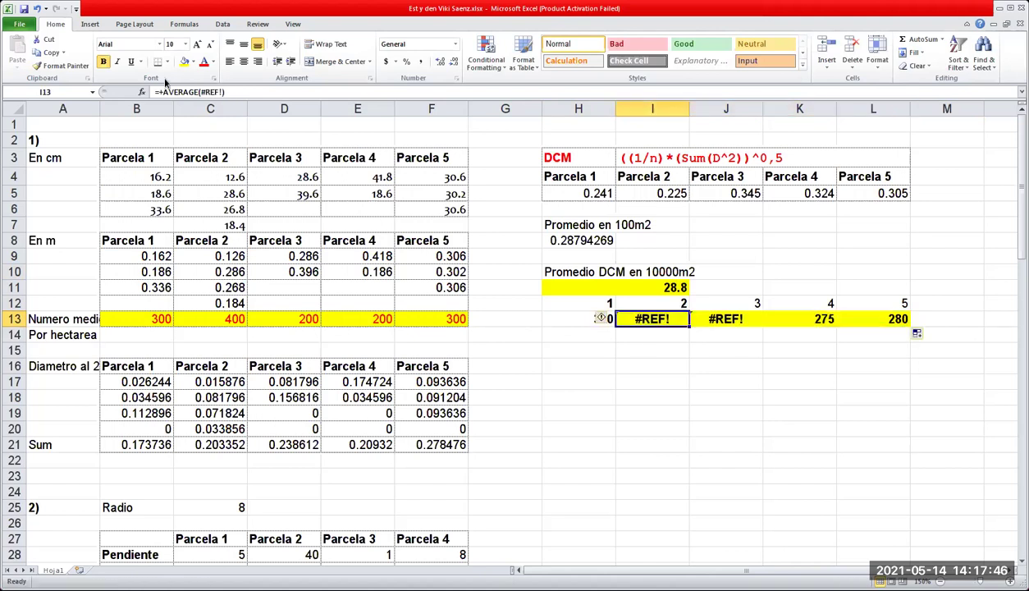
pyautogui.doubleClick(212, 92)
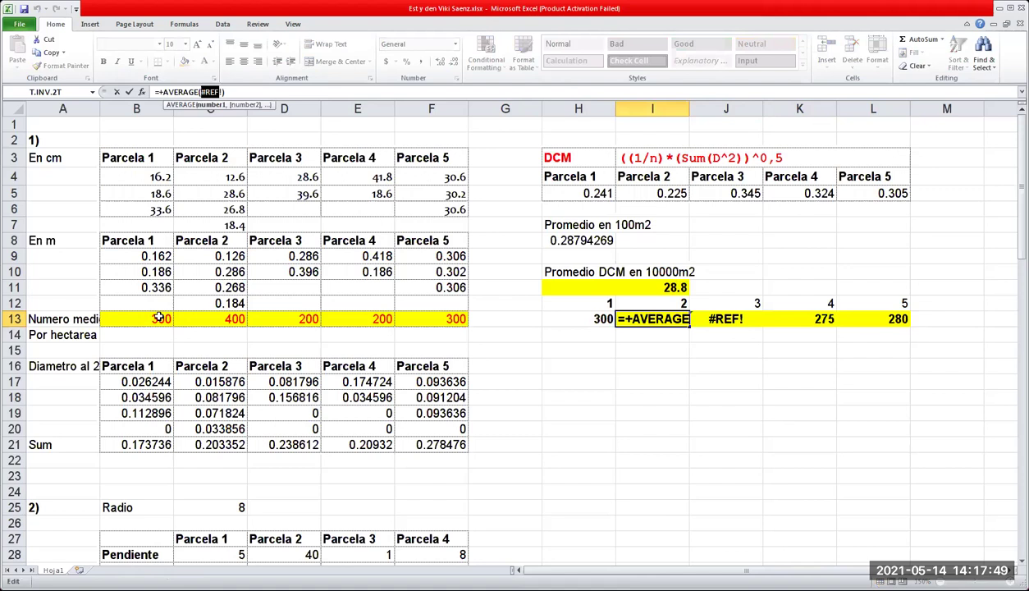
pyautogui.moveTo(159, 317); pyautogui.dragTo(240, 318)
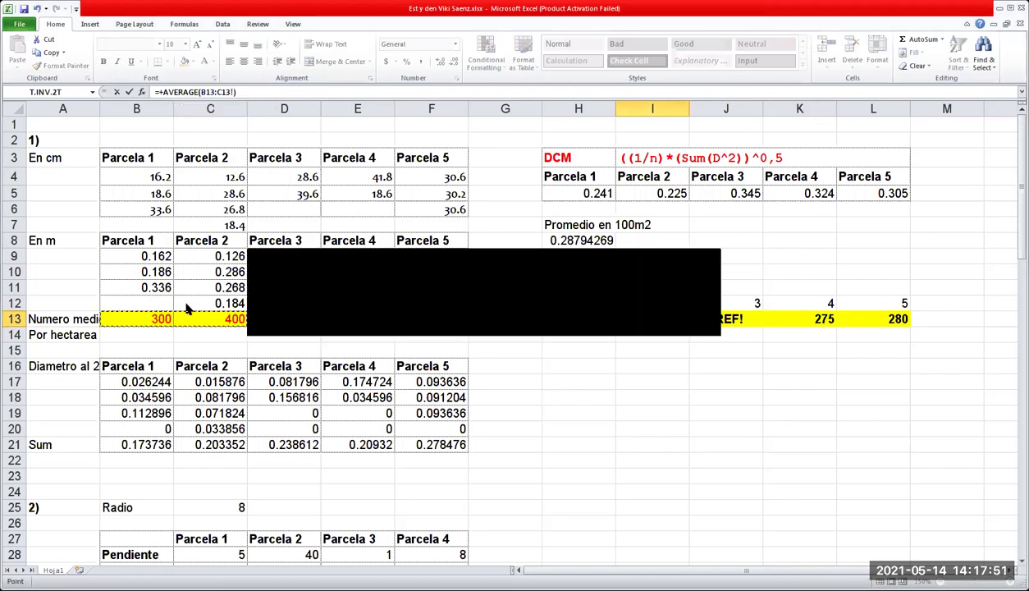
pyautogui.click(236, 92)
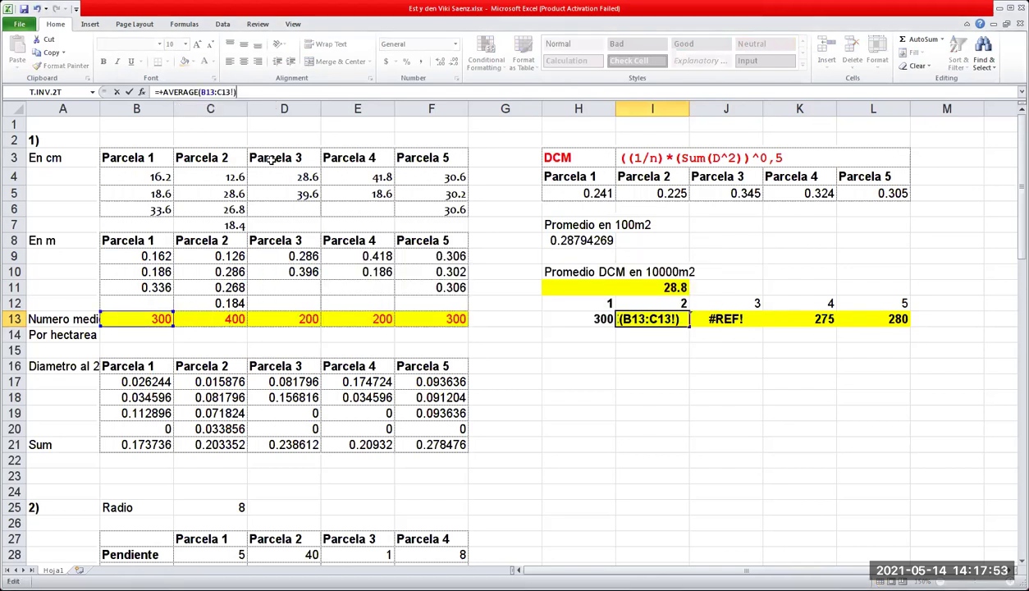
pyautogui.click(228, 92)
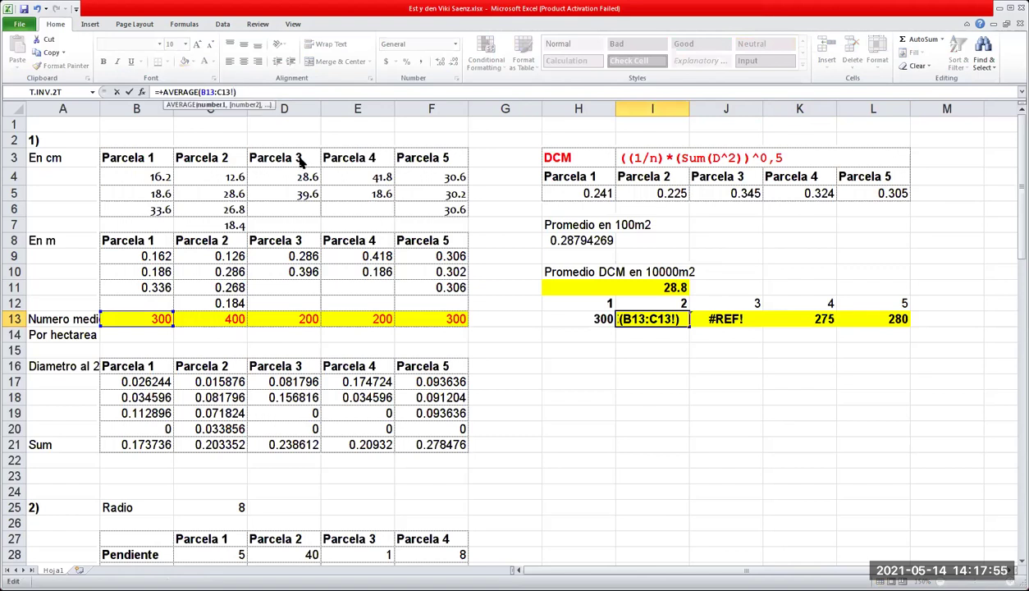
pyautogui.press('Return')
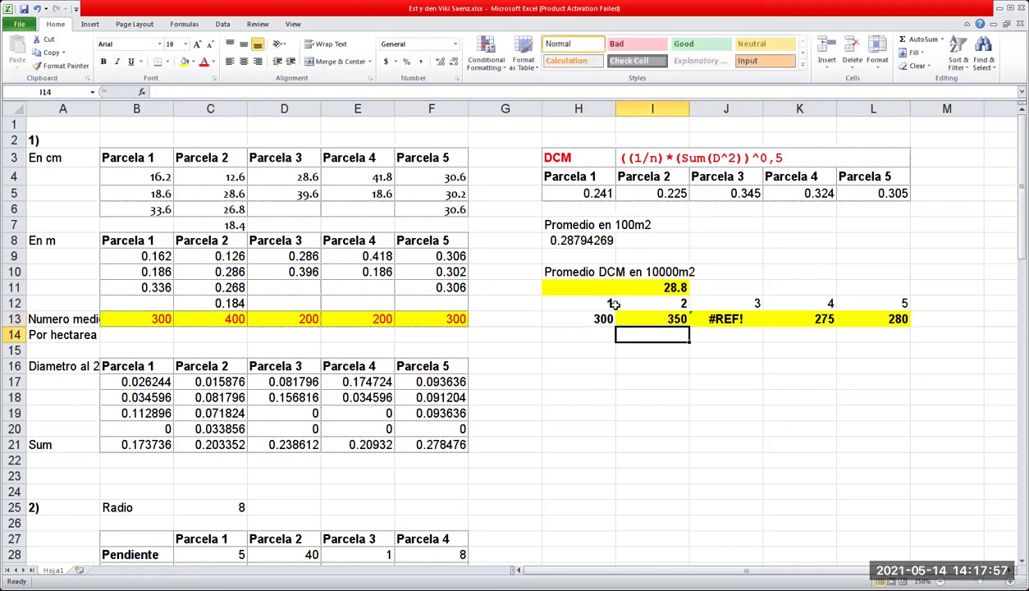
# Correct the formula in J13 so that it averages B13:D13.
pyautogui.click(695, 319)
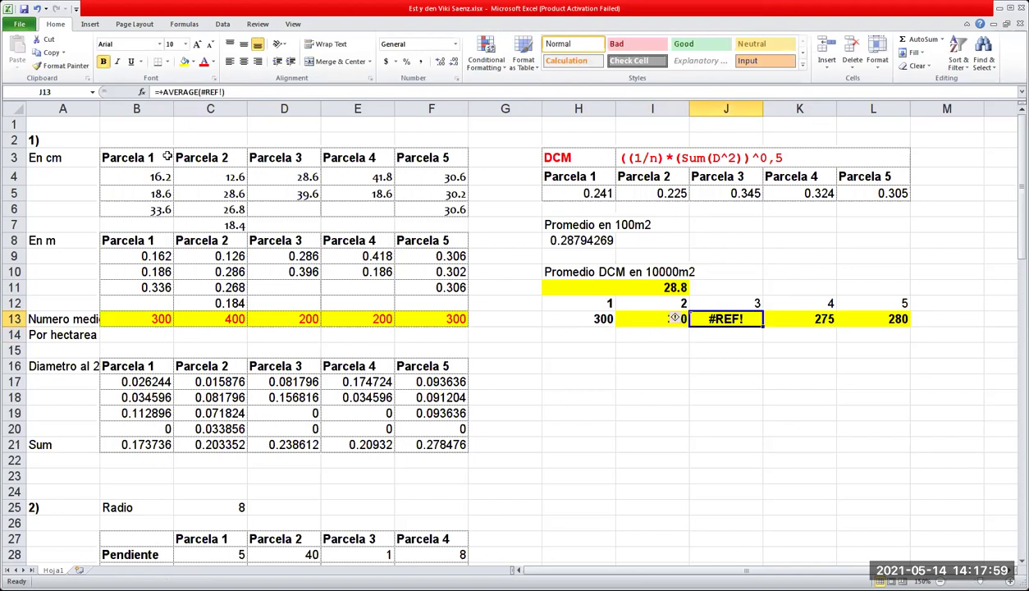
pyautogui.click(200, 92)
pyautogui.doubleClick(205, 92)
pyautogui.moveTo(152, 318); pyautogui.dragTo(283, 319)
pyautogui.press('Return')
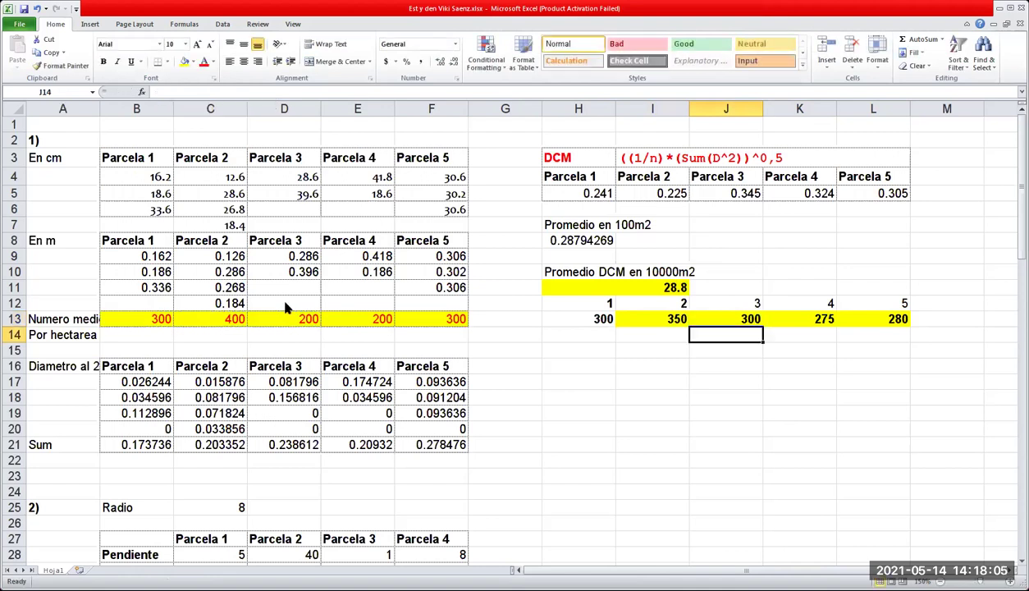
# Correct the formula in K13 so that it averages B13:E13.
pyautogui.press('Right')
pyautogui.click(213, 92)
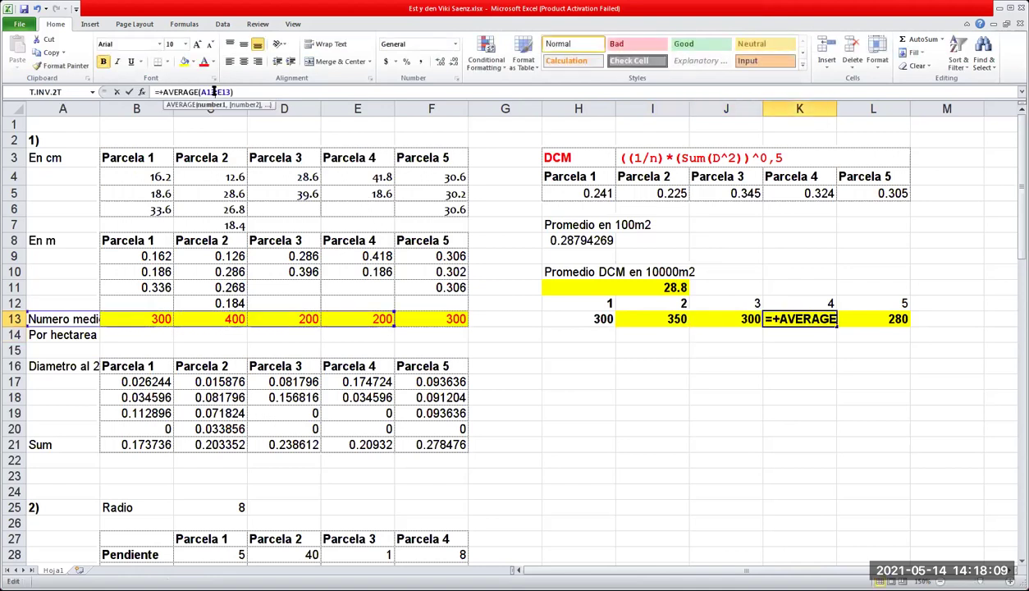
pyautogui.moveTo(31, 323); pyautogui.dragTo(84, 327)
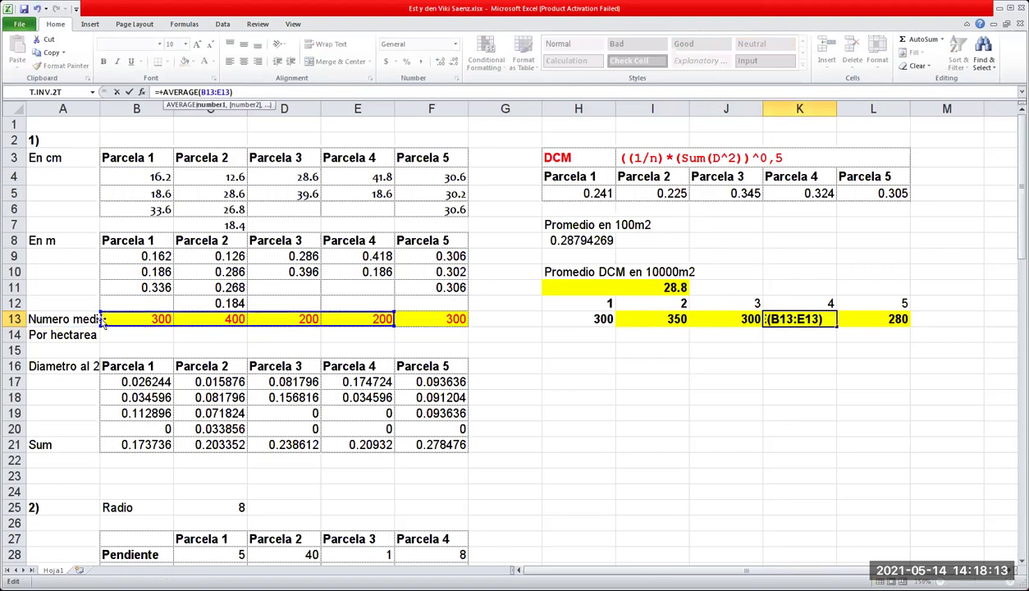
pyautogui.press('Return')
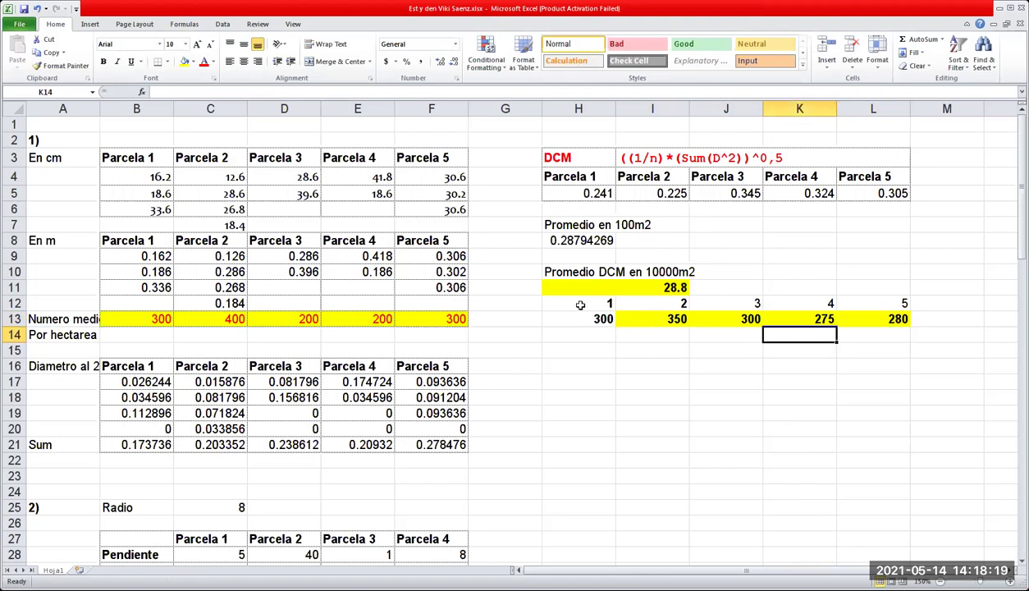
# Insert a basic 2-D line chart from the numbered averages in H12:L13.
pyautogui.moveTo(582, 303); pyautogui.dragTo(893, 318)
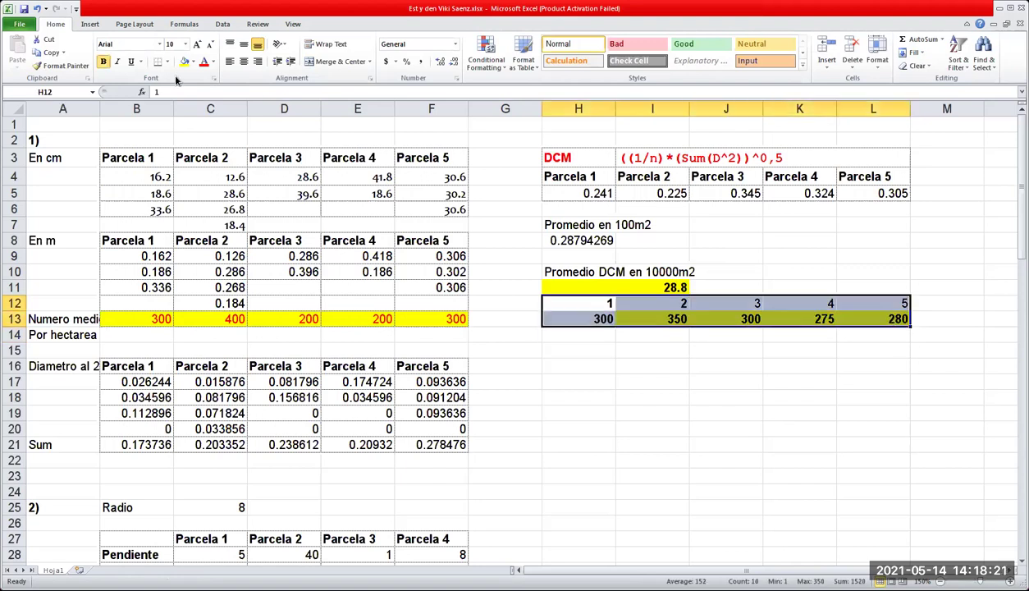
pyautogui.click(88, 24)
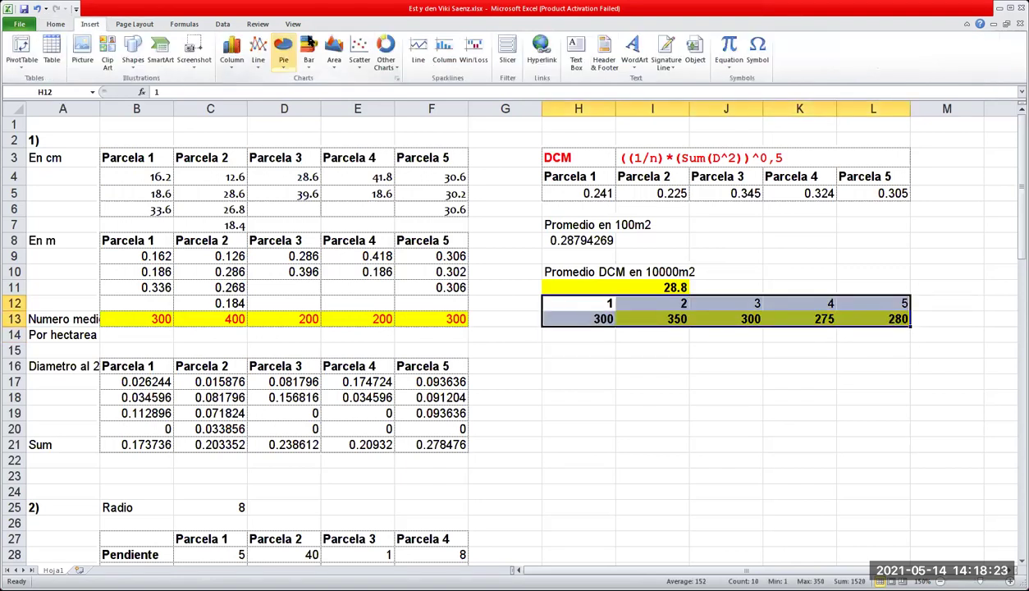
pyautogui.click(257, 51)
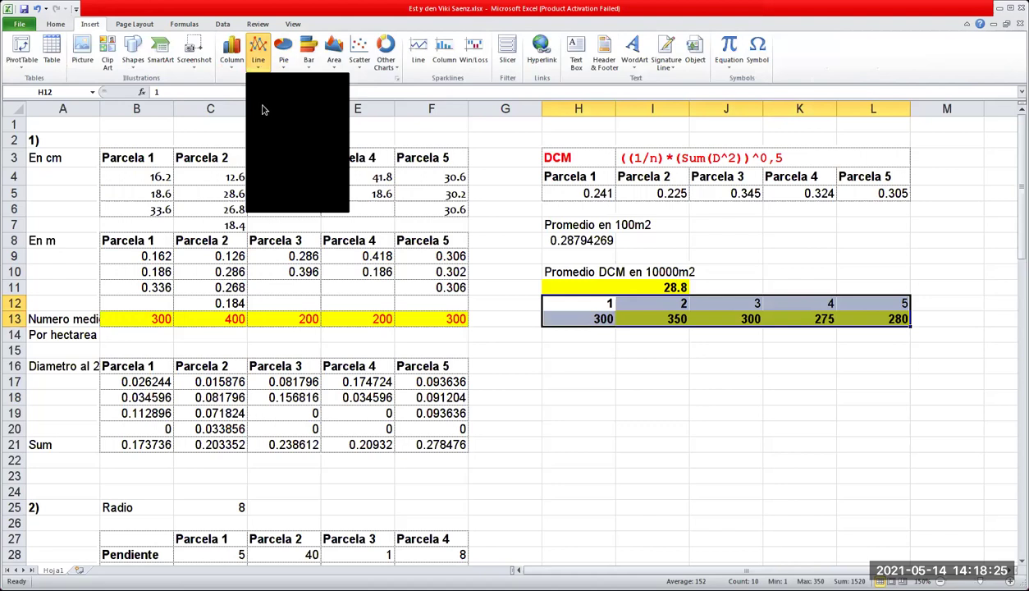
pyautogui.click(261, 107)
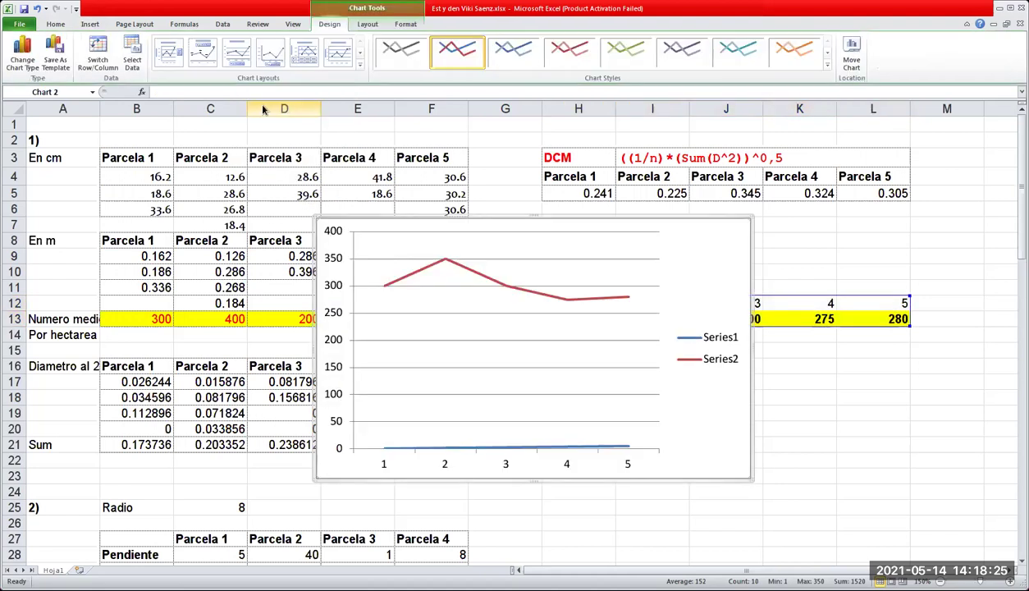
# Delete the Series1 line and the legend from the line chart.
pyautogui.click(715, 341)
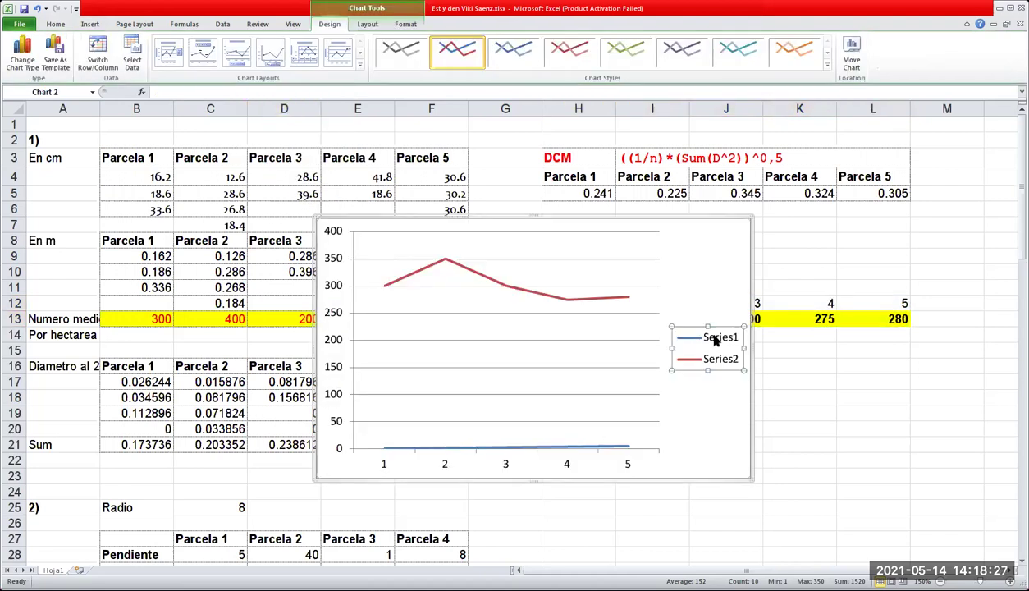
pyautogui.click(617, 448)
pyautogui.press('Delete')
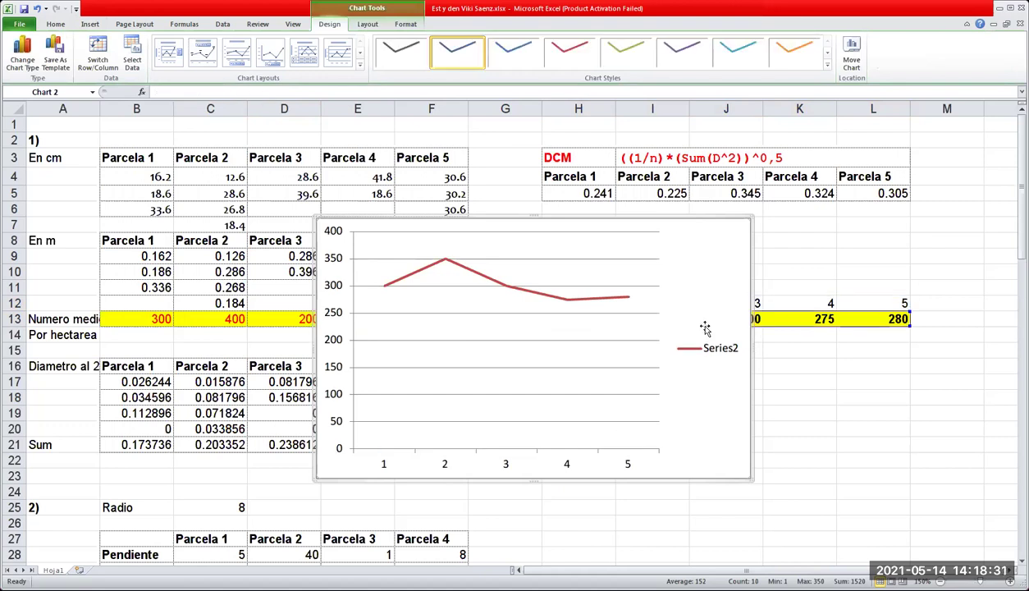
pyautogui.click(695, 355)
pyautogui.press('Delete')
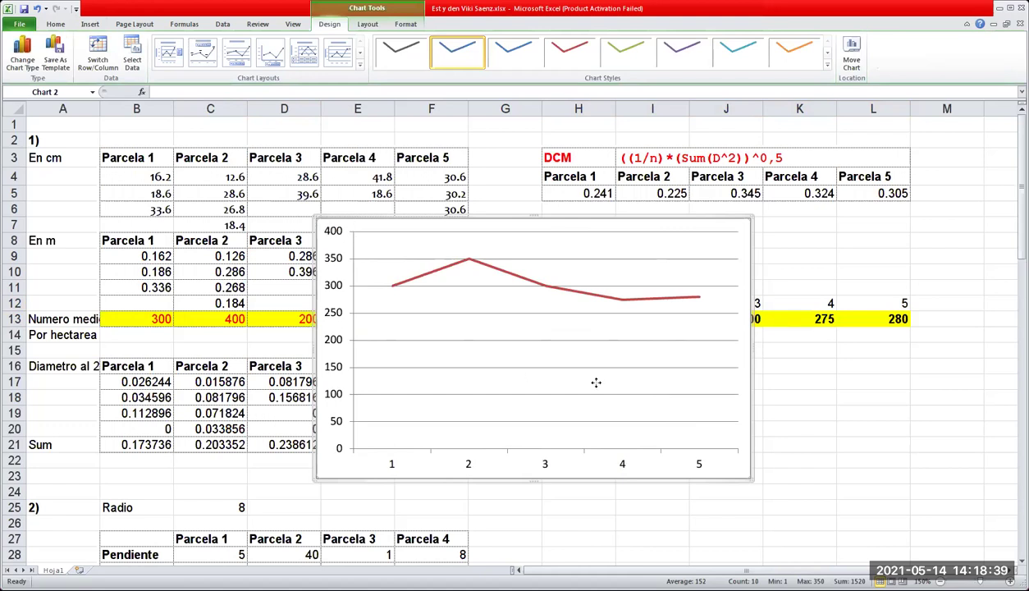
# Place the line chart directly below the averages row and shrink it to end at about row 21.
pyautogui.moveTo(548, 343); pyautogui.dragTo(561, 340)
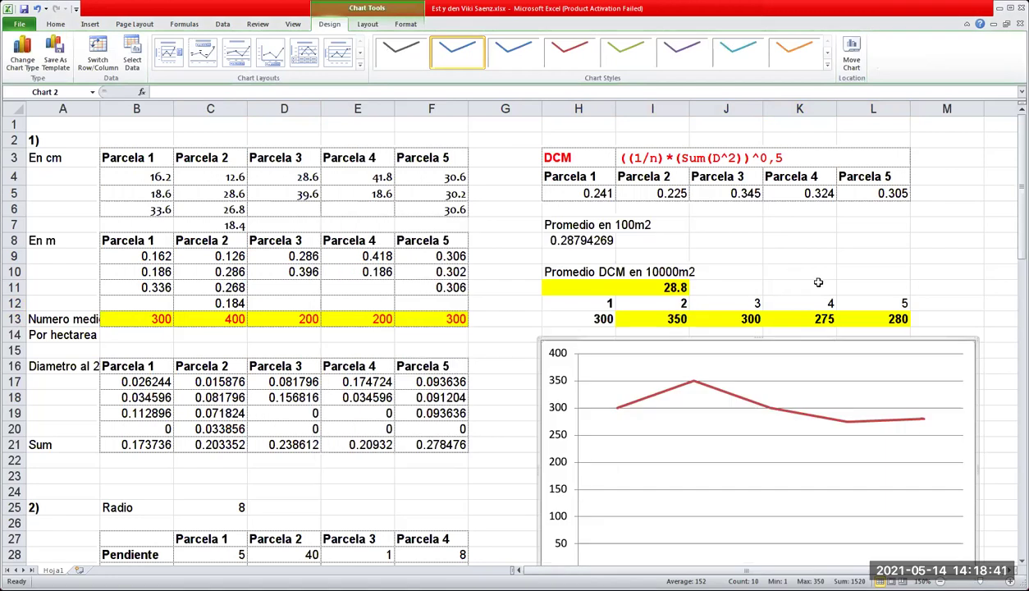
pyautogui.scroll(-1, 818, 282)
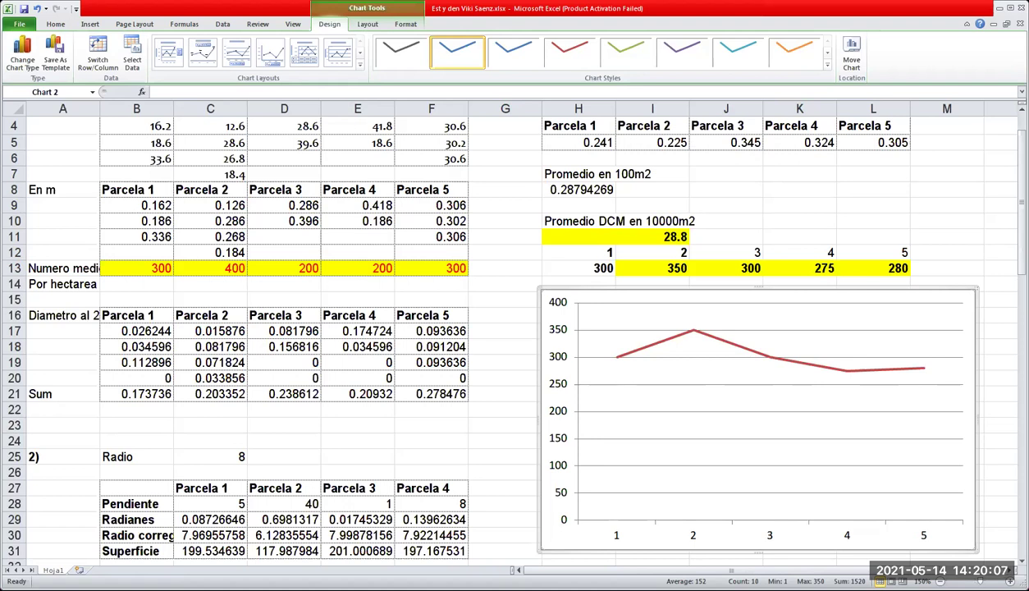
pyautogui.moveTo(971, 558); pyautogui.dragTo(946, 406)
pyautogui.click(993, 267)
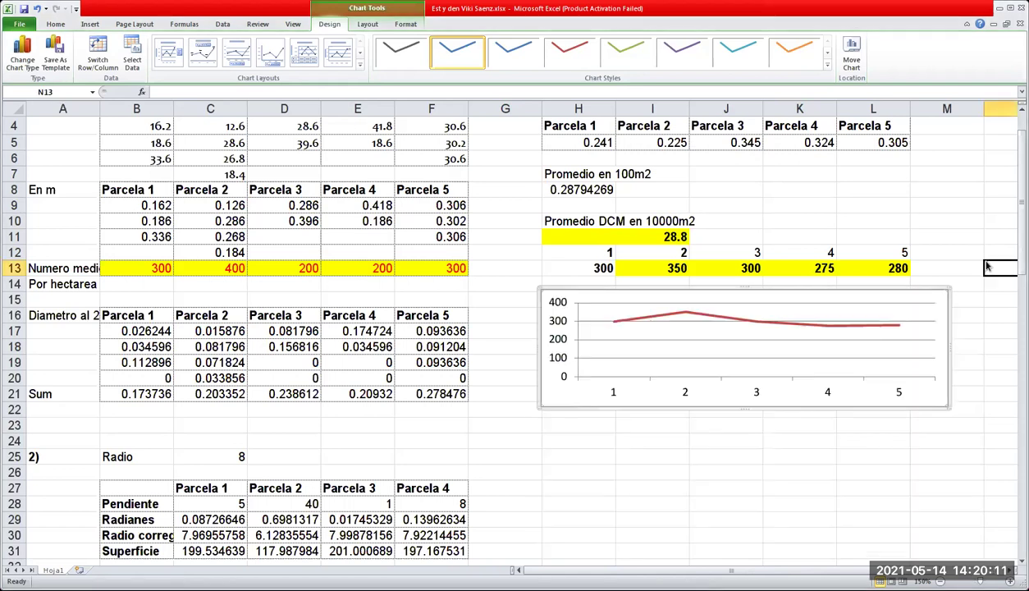
# Format the line chart's vertical axis so that its scale starts at a minimum of 200.
pyautogui.click(566, 495)
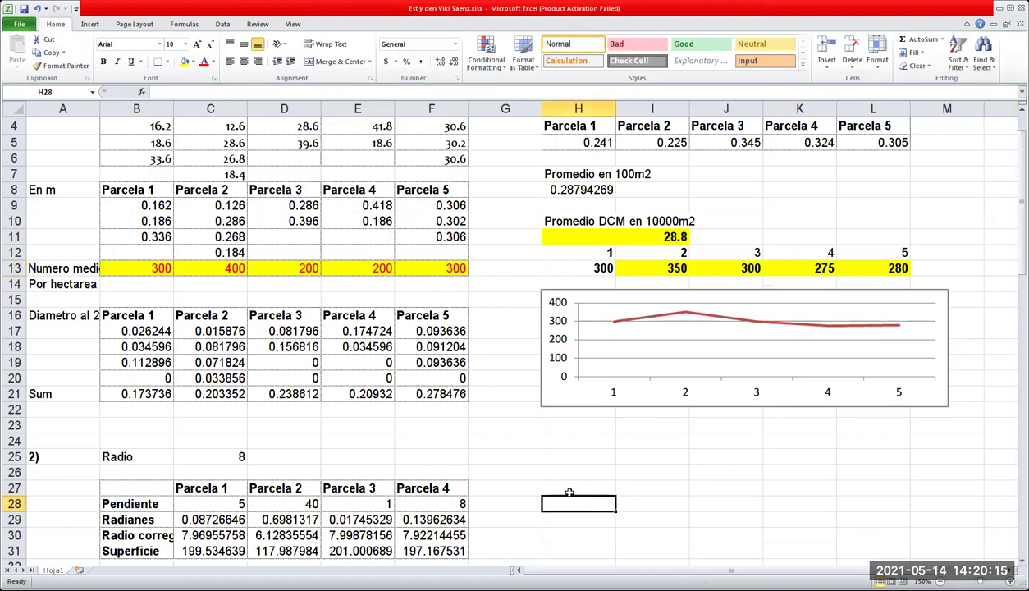
pyautogui.click(562, 340)
pyautogui.rightClick(562, 340)
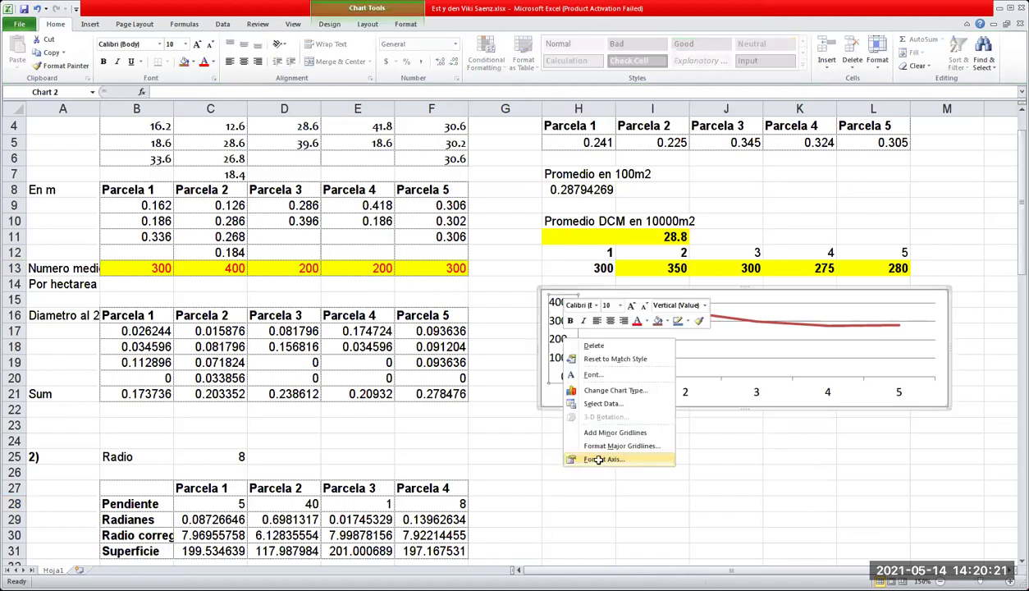
pyautogui.click(599, 459)
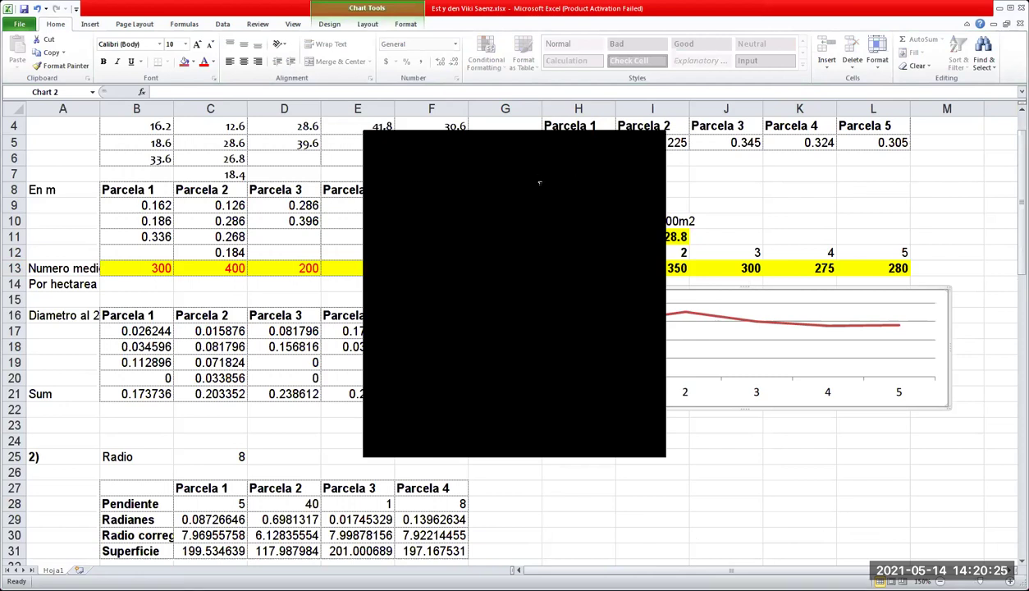
pyautogui.click(640, 443)
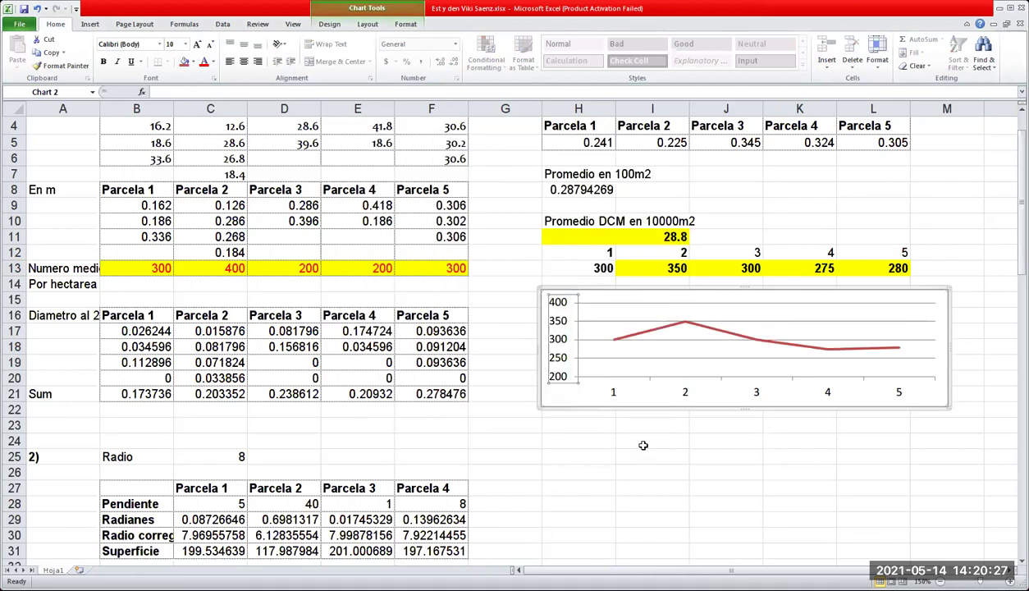
pyautogui.click(648, 456)
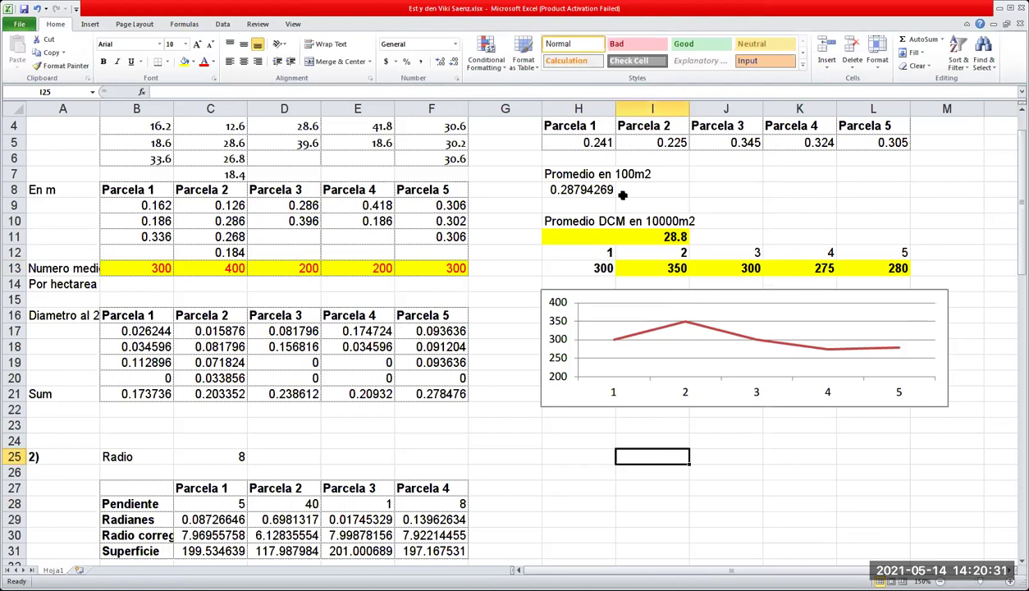
# Compare the per-hectare numbers of Parcela 1 and 2 in row 13 with the cumulative averages and the charted line.
pyautogui.scroll(1, 776, 198)
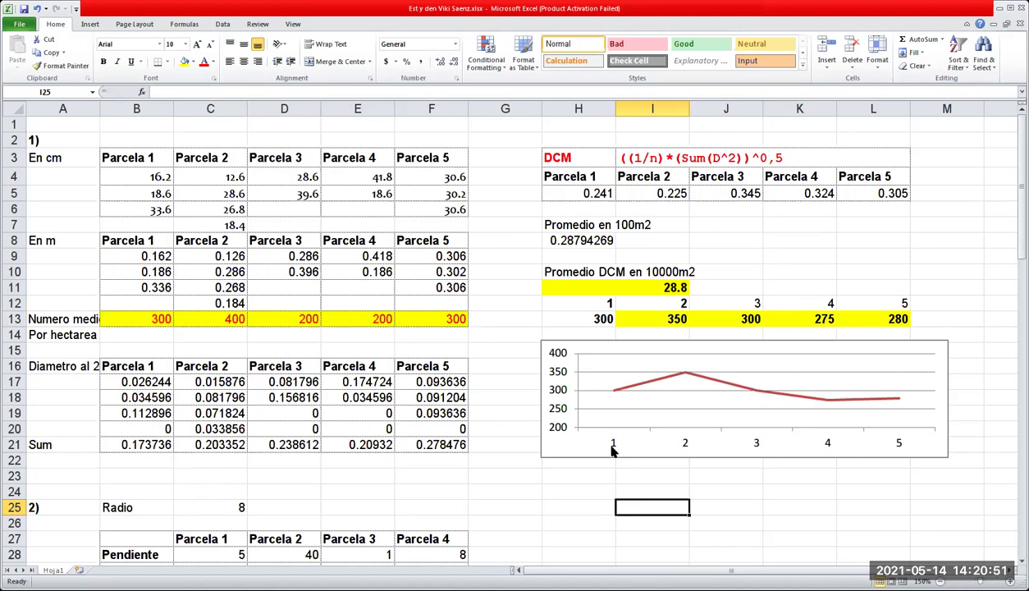
pyautogui.click(155, 318)
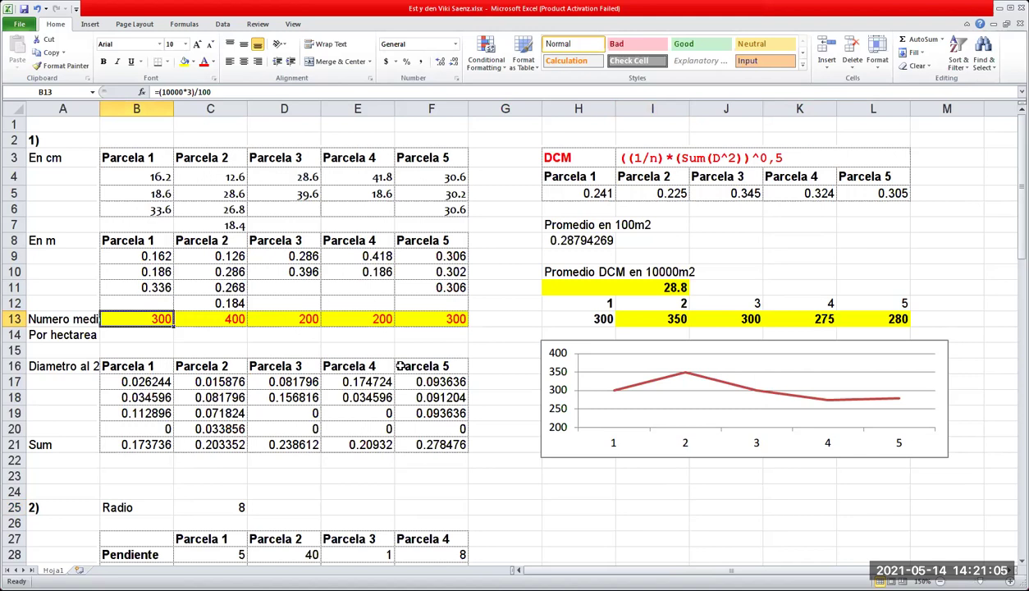
pyautogui.hotkey('shift', 'Right')
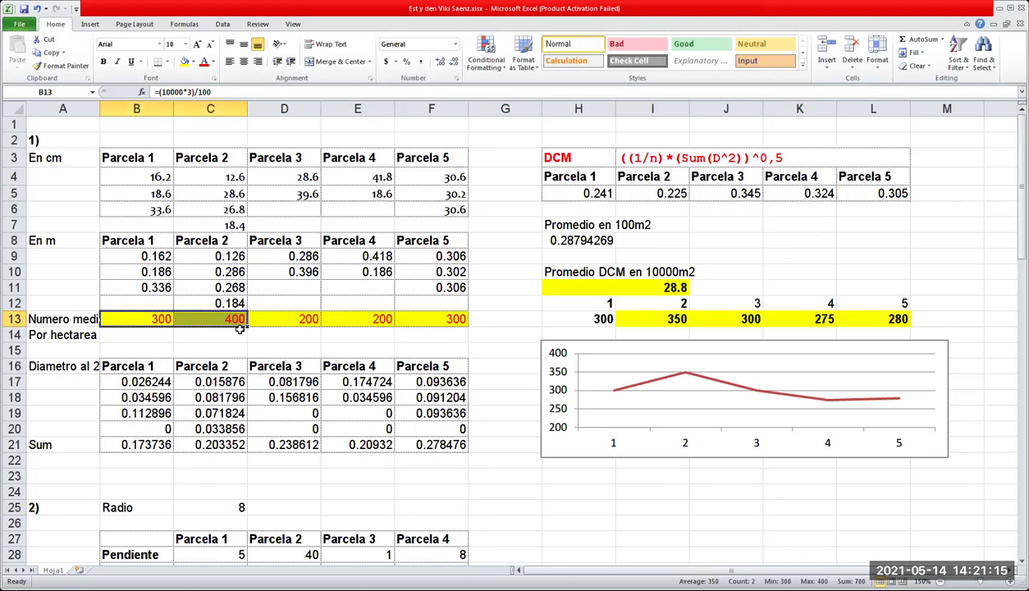
pyautogui.click(686, 375)
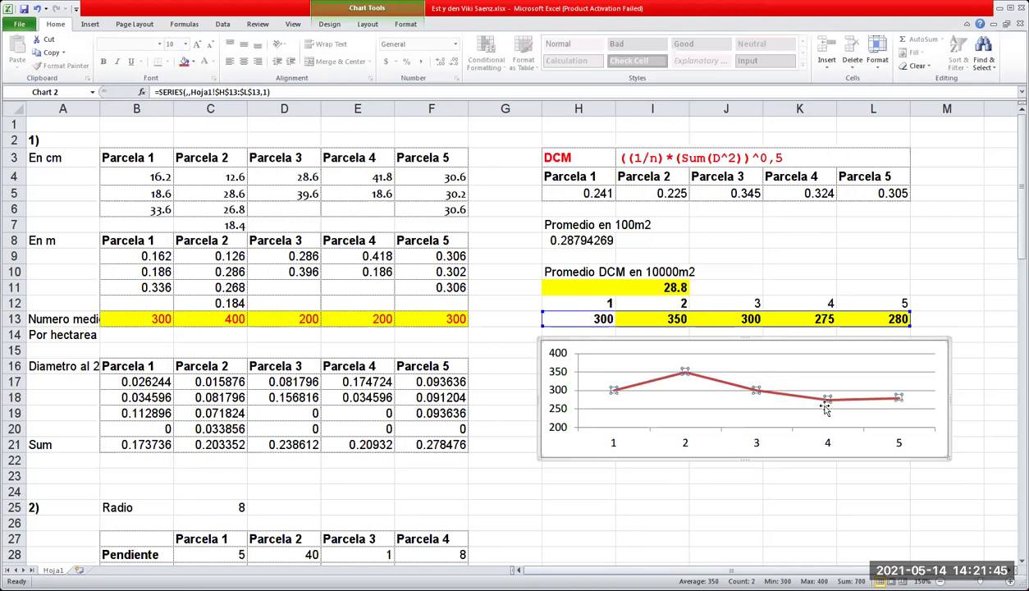
pyautogui.moveTo(821, 320); pyautogui.dragTo(886, 318)
pyautogui.click(917, 285)
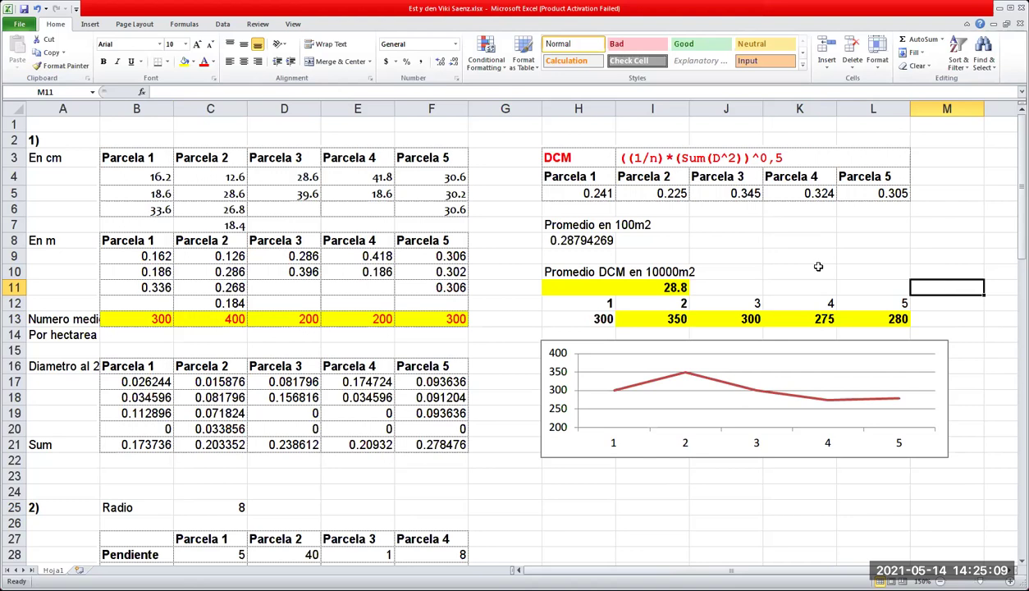
# Trace the Parcela 1 DCM formula in H5 back through the sum in B21 to the squared diameter in B17.
pyautogui.scroll(-7, 611, 436)
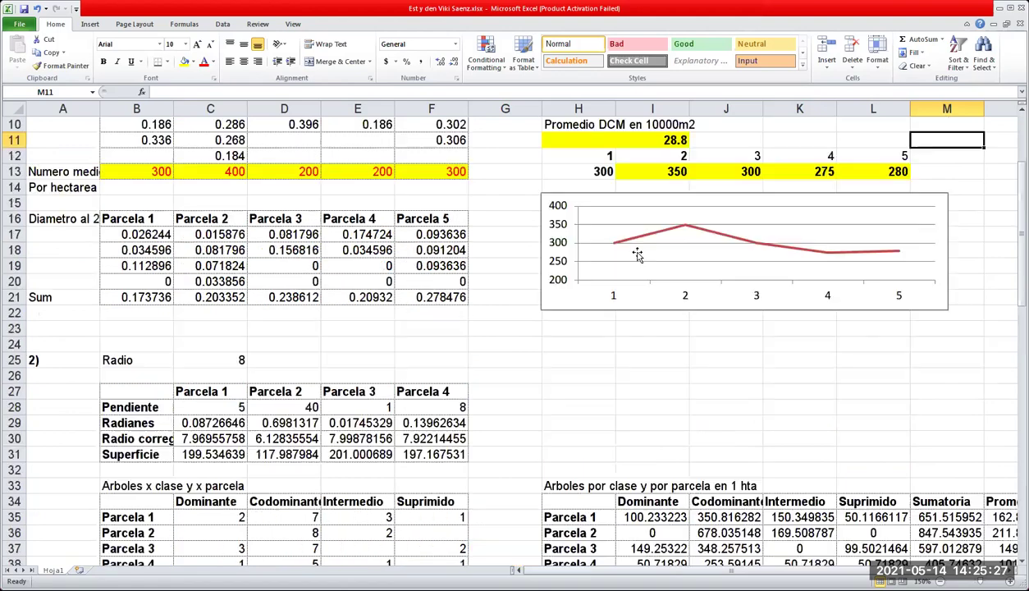
pyautogui.scroll(7, 632, 250)
pyautogui.click(569, 192)
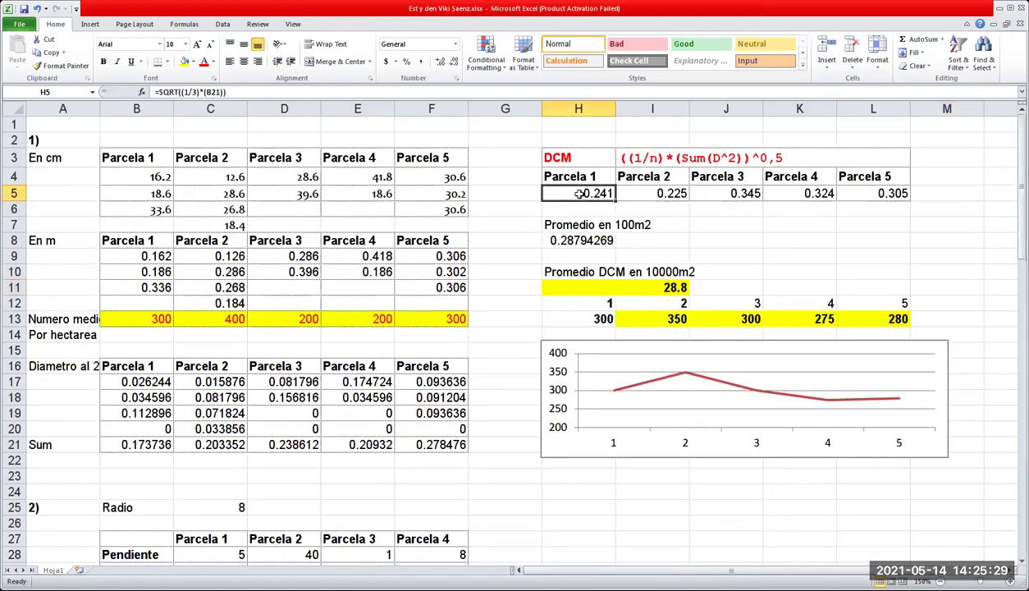
pyautogui.click(231, 91)
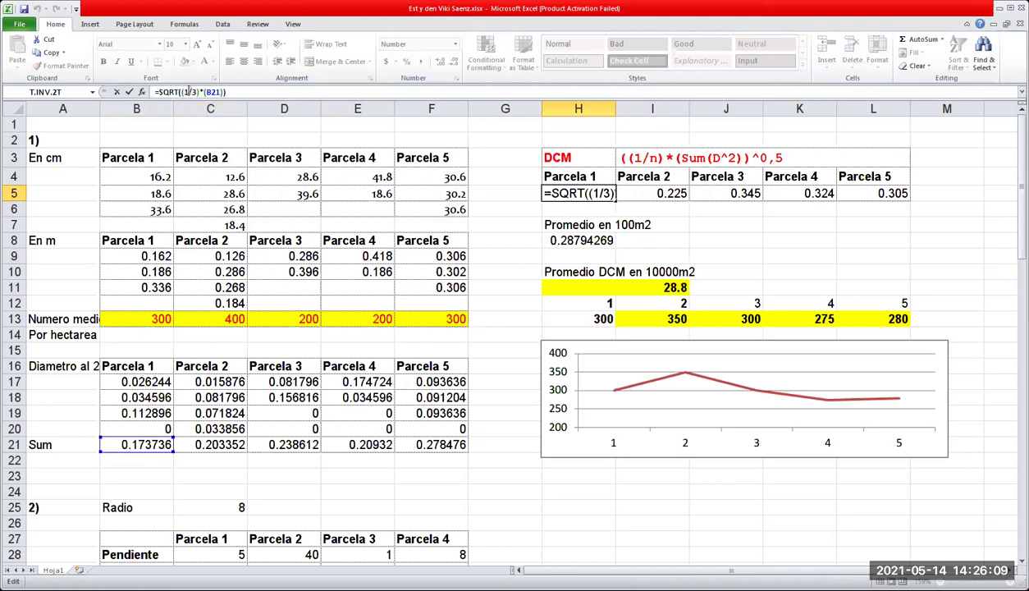
pyautogui.click(159, 444)
pyautogui.click(159, 444)
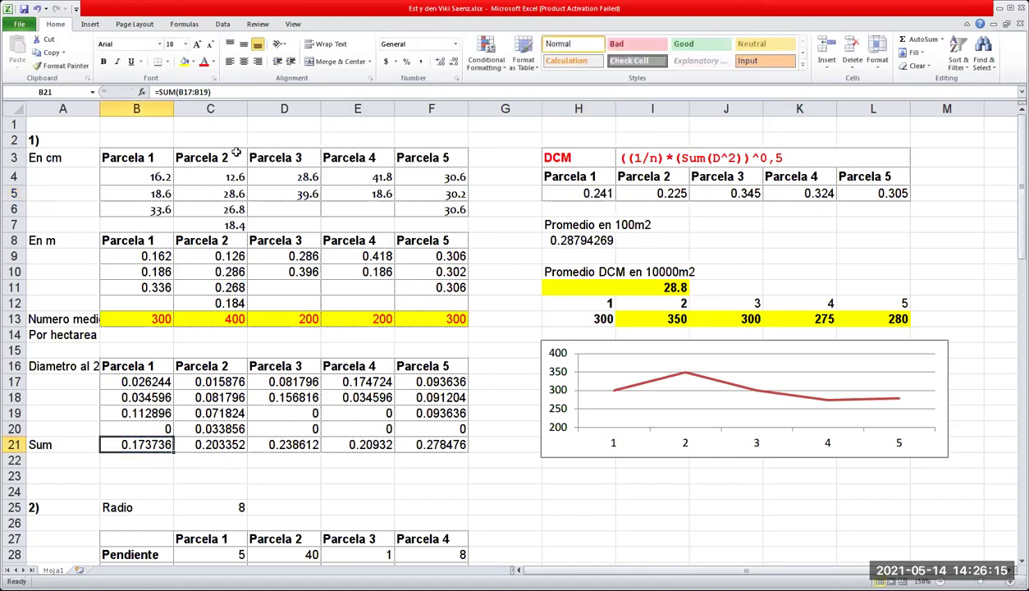
pyautogui.click(227, 92)
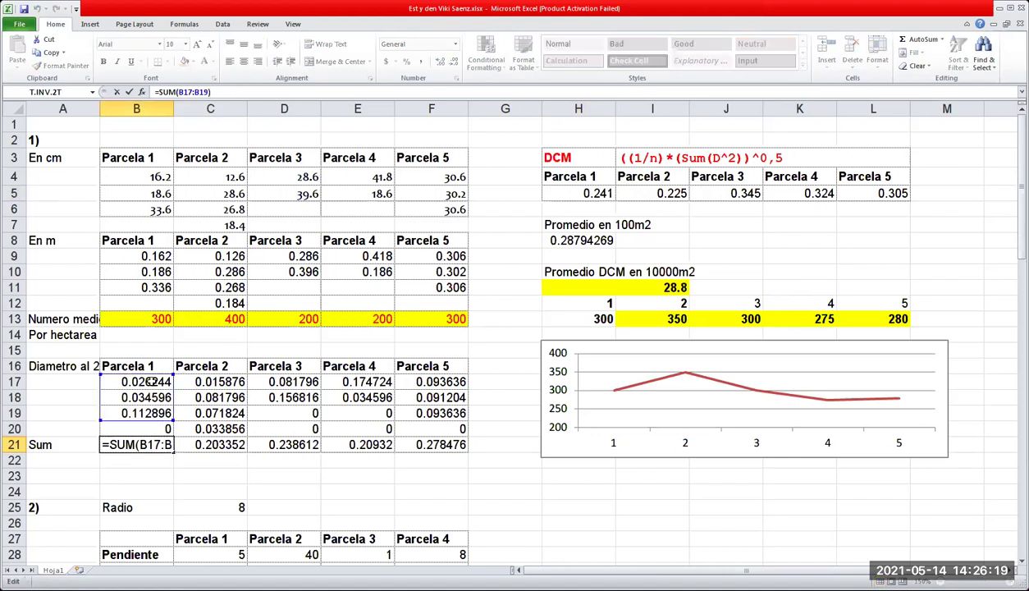
pyautogui.click(150, 382)
pyautogui.click(188, 93)
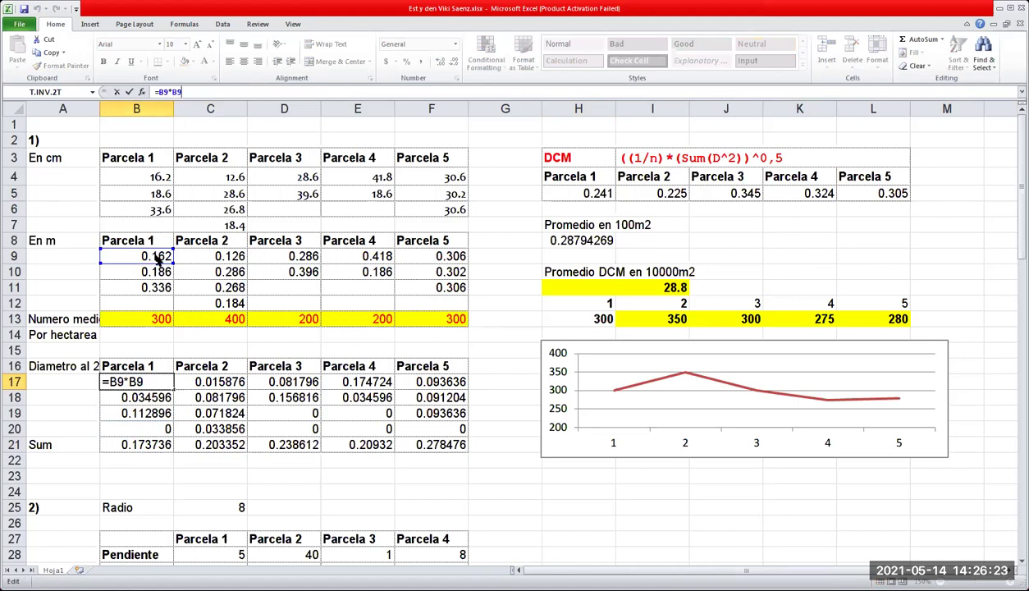
# Review Parcela 1's diameters in centimetres and metres, B4 and B9, along with the squares in B17:B19 and their sum in B21.
pyautogui.click(134, 177)
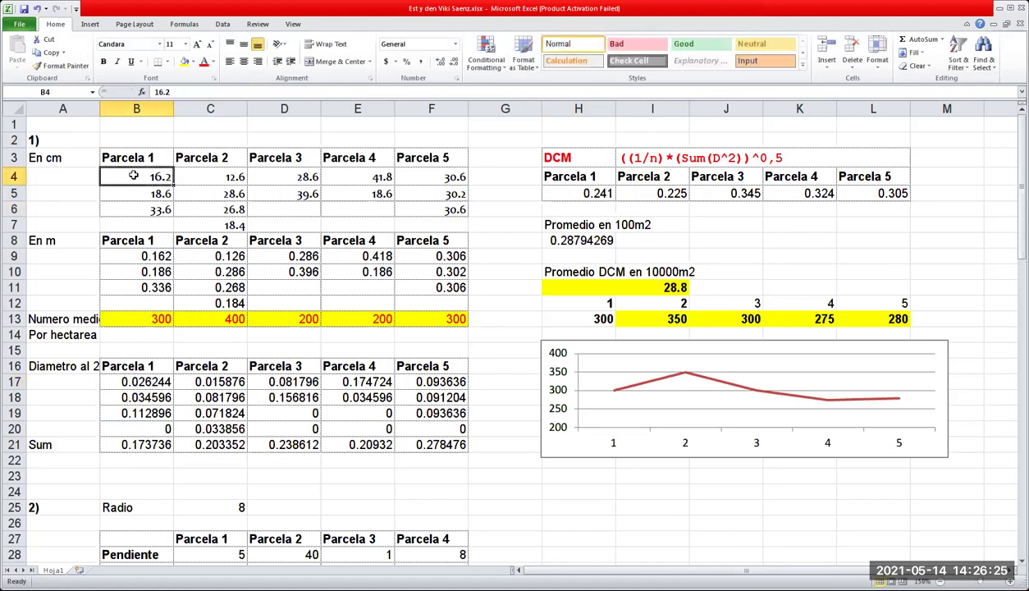
pyautogui.click(137, 259)
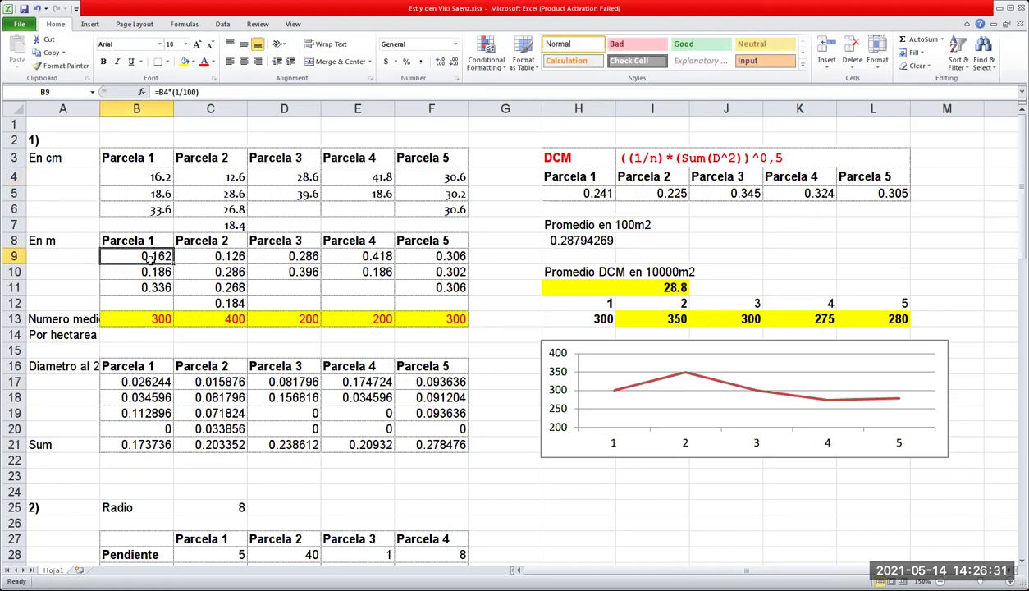
pyautogui.click(136, 381)
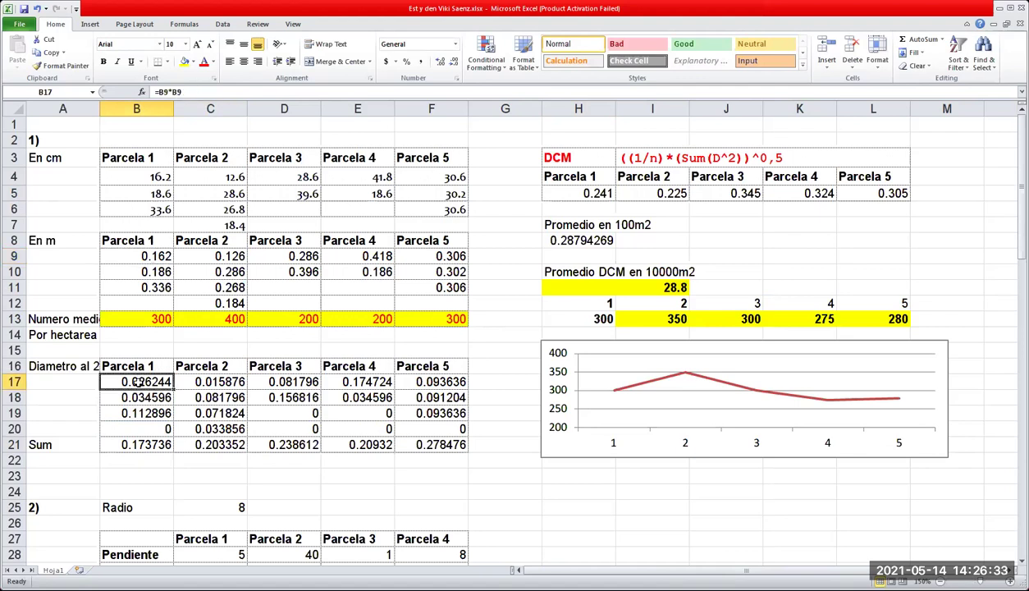
pyautogui.click(138, 443)
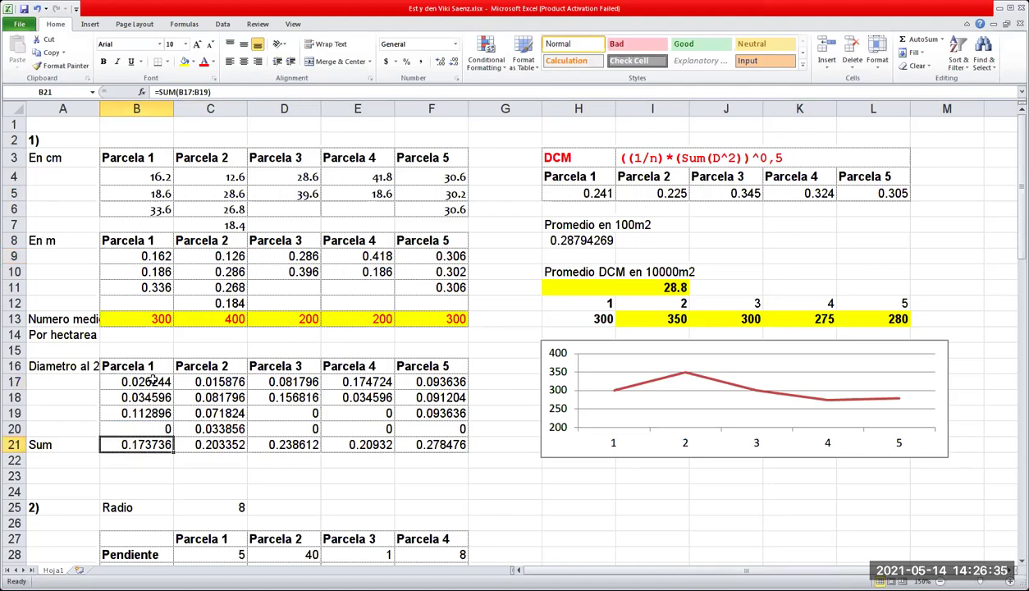
pyautogui.moveTo(145, 384); pyautogui.dragTo(144, 407)
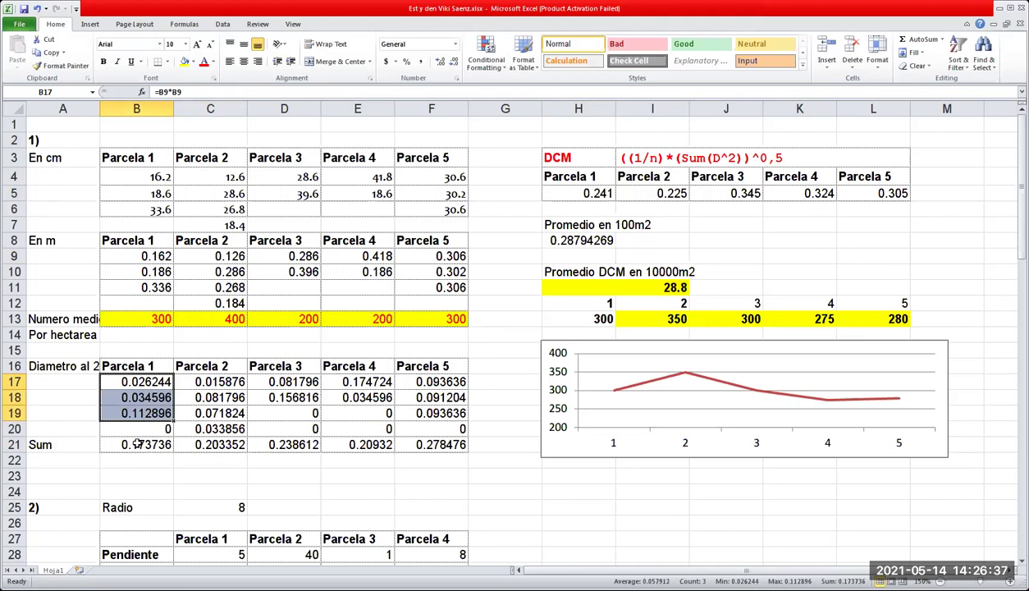
pyautogui.click(138, 441)
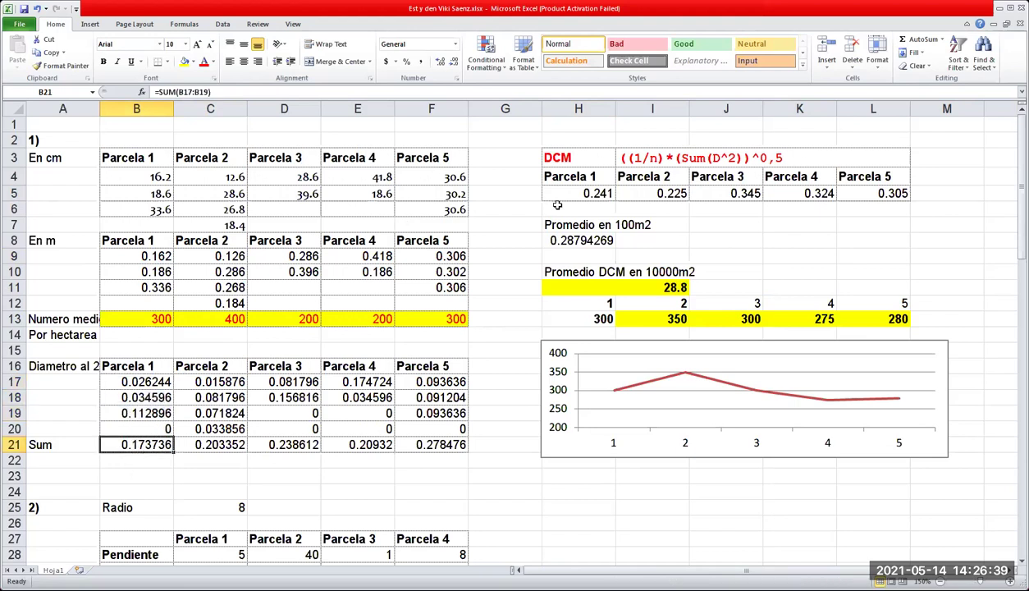
# Compare the Parcela 1 DCM calculation in H5 with the general DCM formula written in I3.
pyautogui.click(548, 190)
pyautogui.click(212, 92)
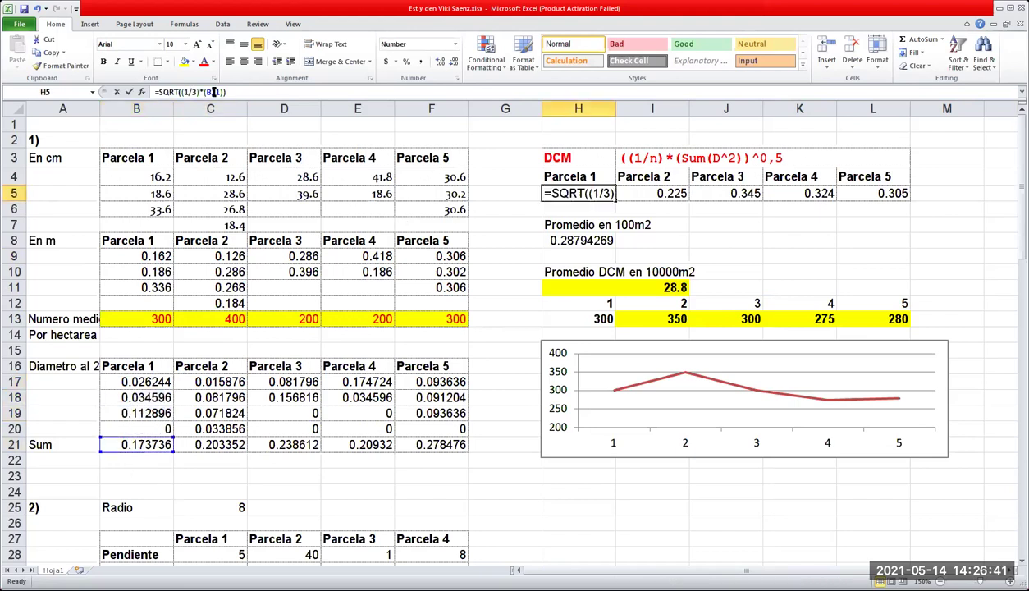
pyautogui.doubleClick(212, 92)
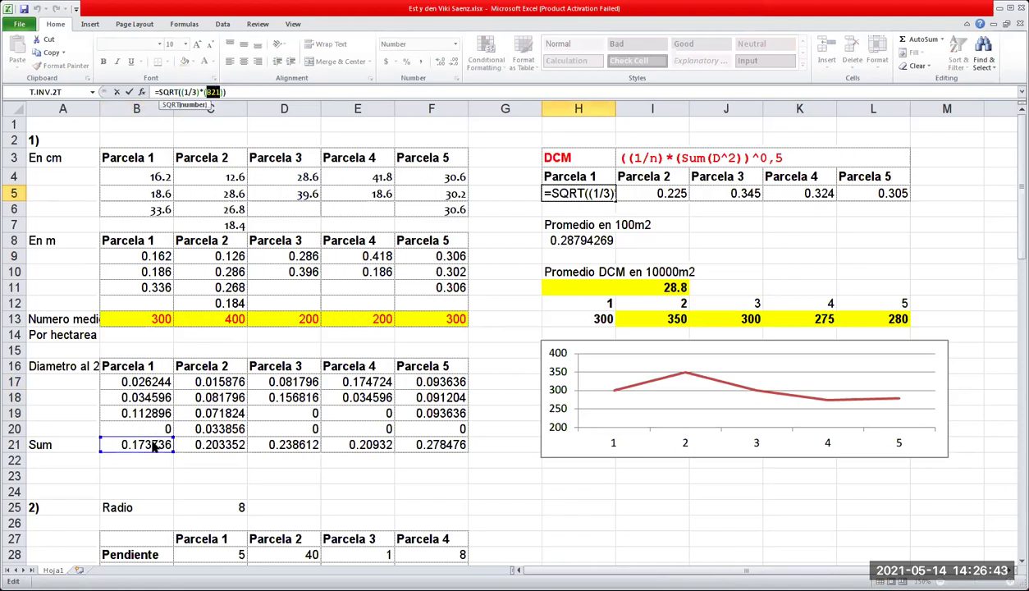
pyautogui.click(680, 164)
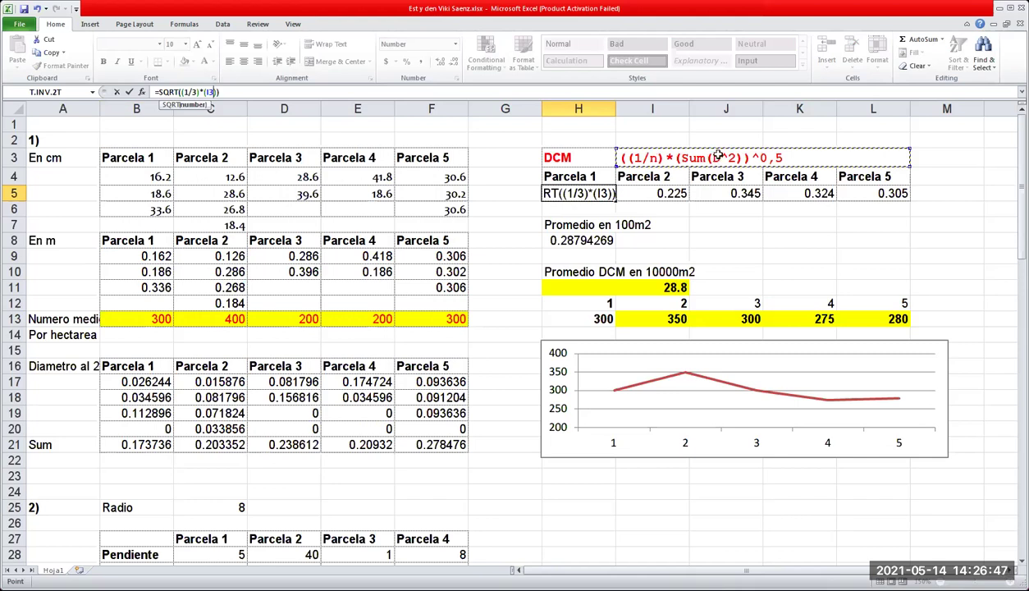
pyautogui.press('Escape')
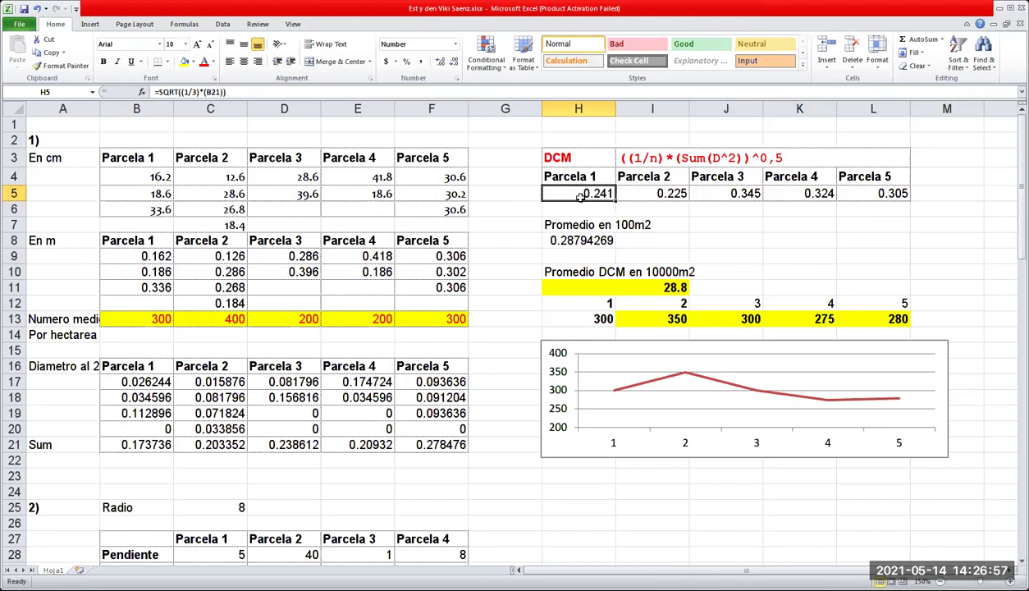
pyautogui.click(621, 161)
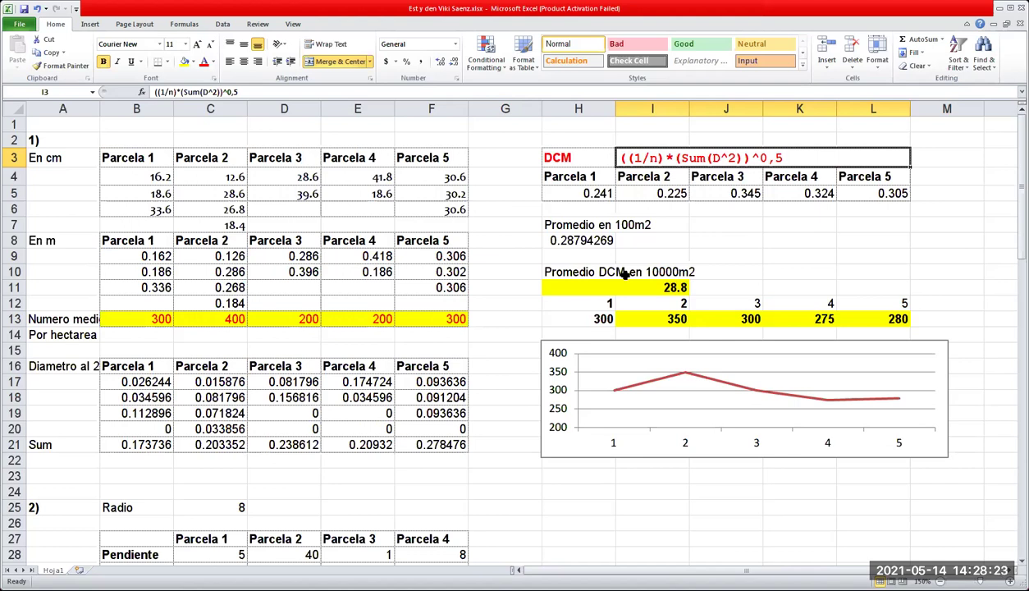
pyautogui.click(598, 194)
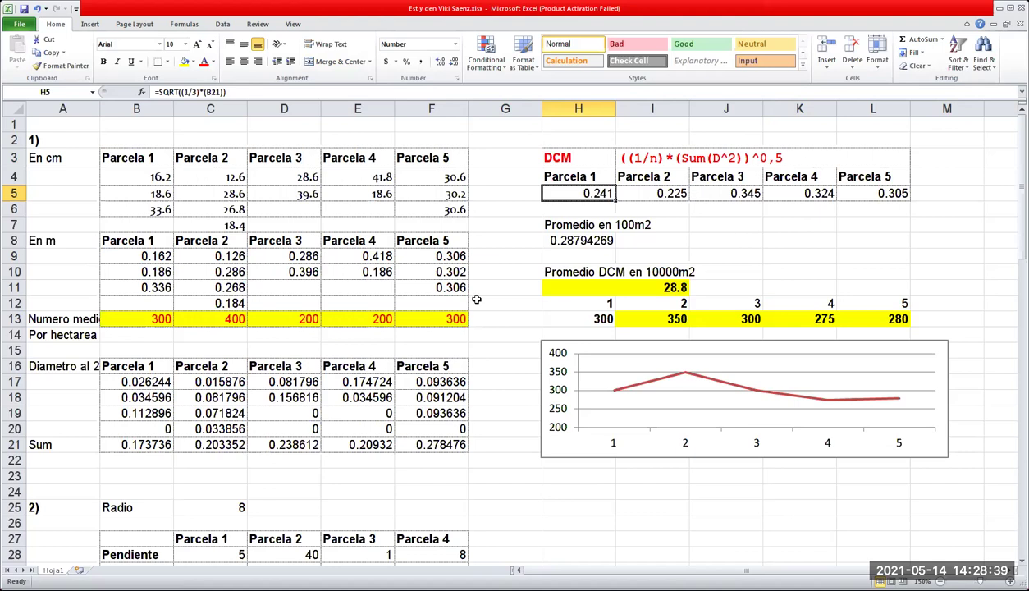
# Examine the section 2 tables for plot slope, corrected radius and area, and the tree counts by class and parcel.
pyautogui.scroll(-8, 382, 419)
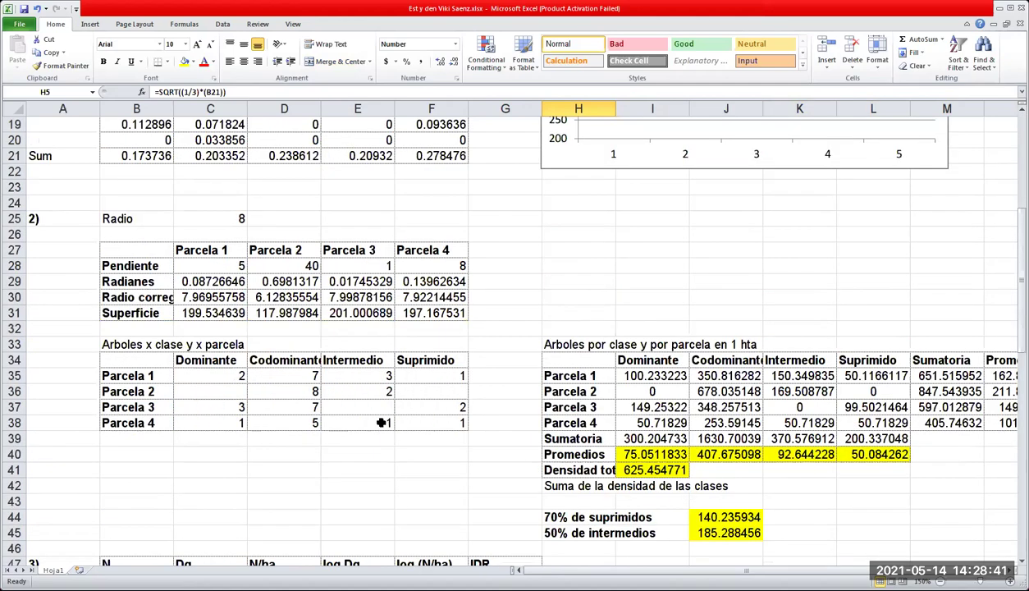
pyautogui.scroll(1, 380, 414)
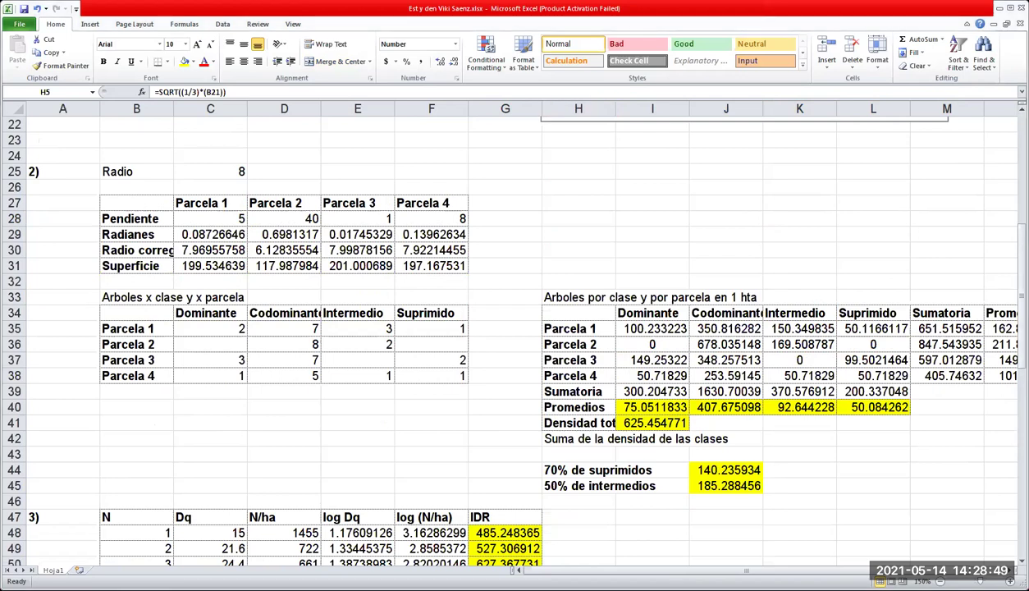
pyautogui.scroll(7, 822, 370)
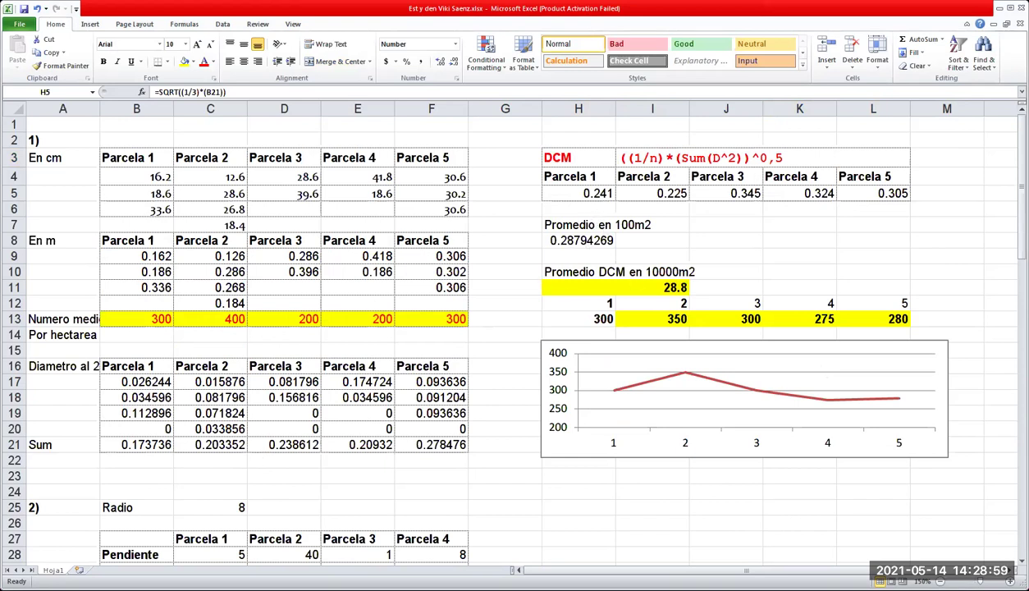
pyautogui.scroll(-2, 287, 488)
pyautogui.scroll(-4, 287, 488)
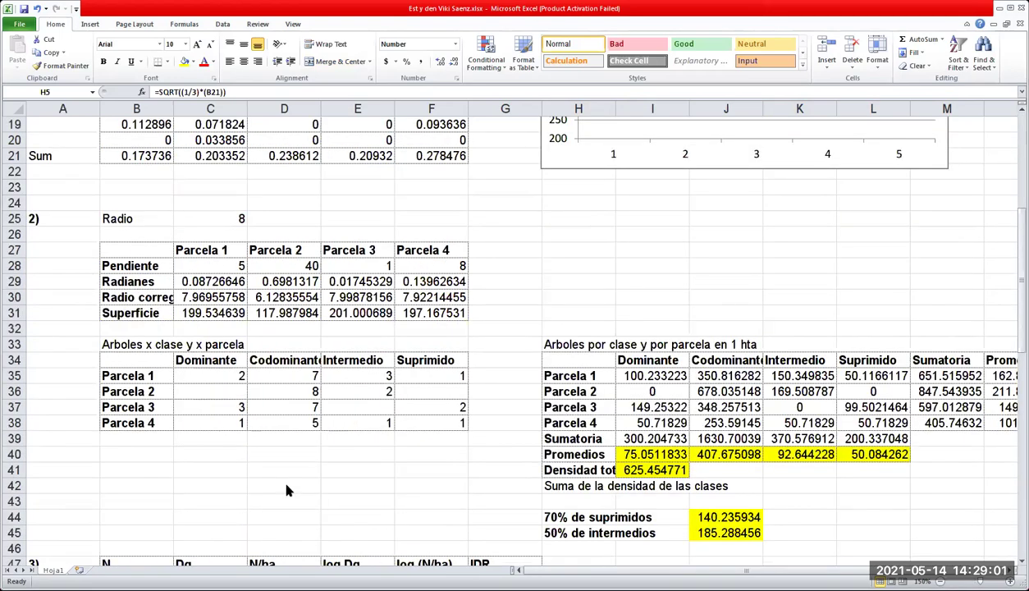
pyautogui.scroll(-1, 285, 485)
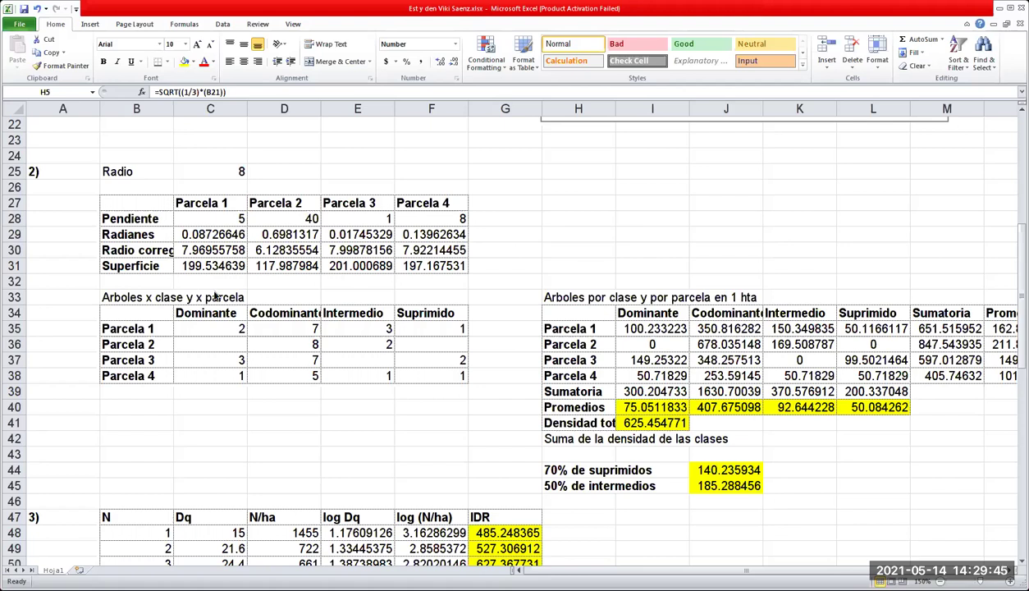
pyautogui.click(227, 333)
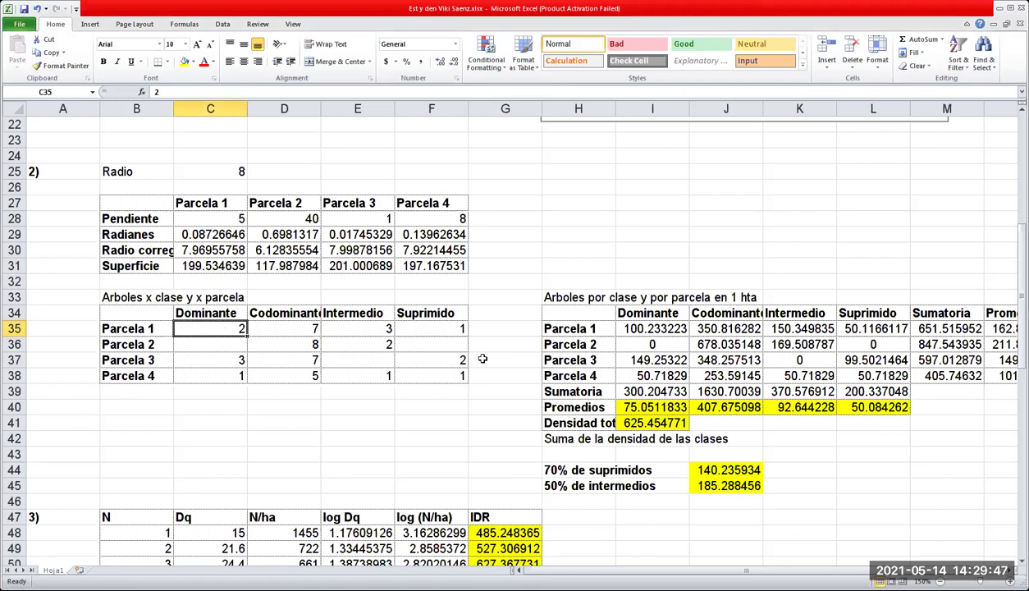
pyautogui.press('Left')
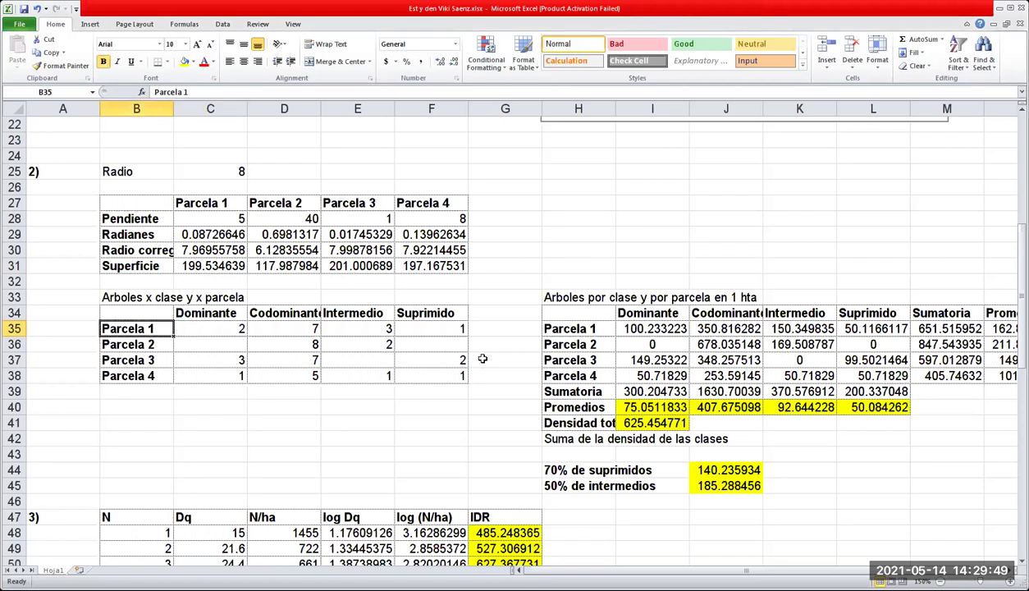
# Review the tree counts by class and parcel, covering the whole table in B34:F38.
pyautogui.hotkey('shift', 'Right')
pyautogui.hotkey('shift', 'Right')
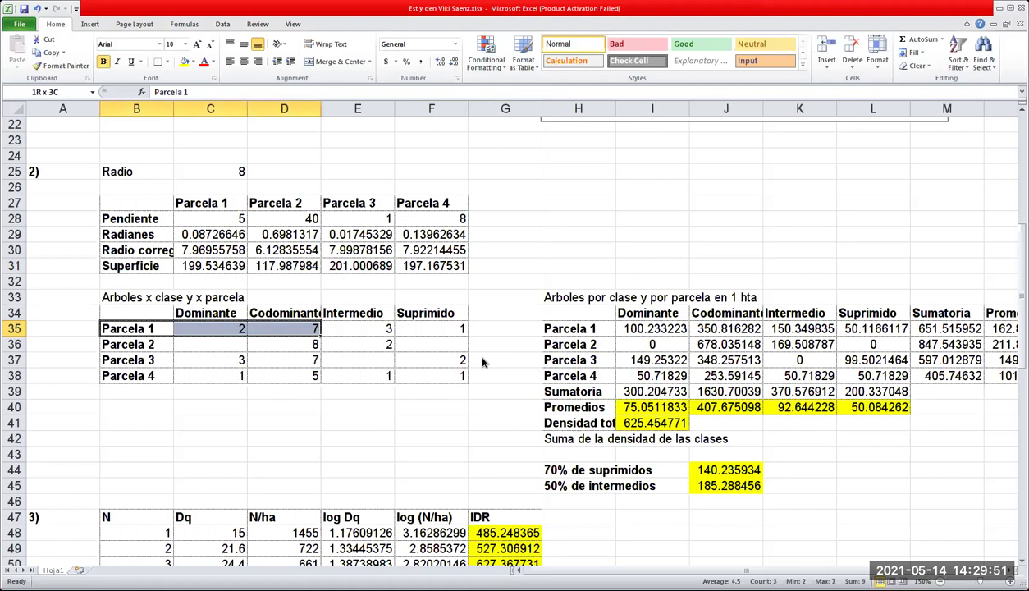
pyautogui.hotkey('shift', 'Right')
pyautogui.hotkey('shift', 'Right')
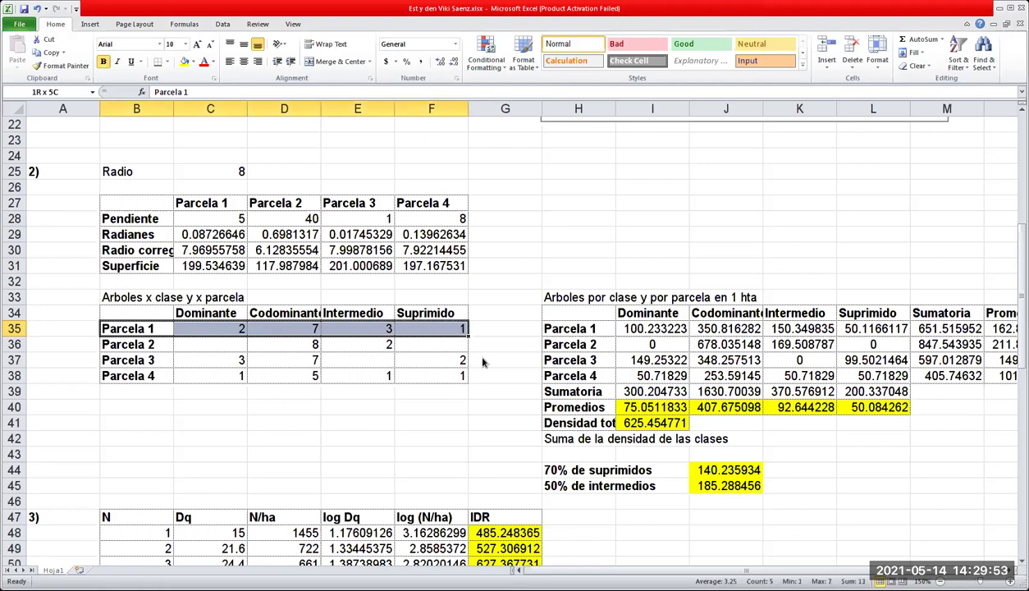
pyautogui.hotkey('shift', 'Down')
pyautogui.hotkey('shift', 'Down')
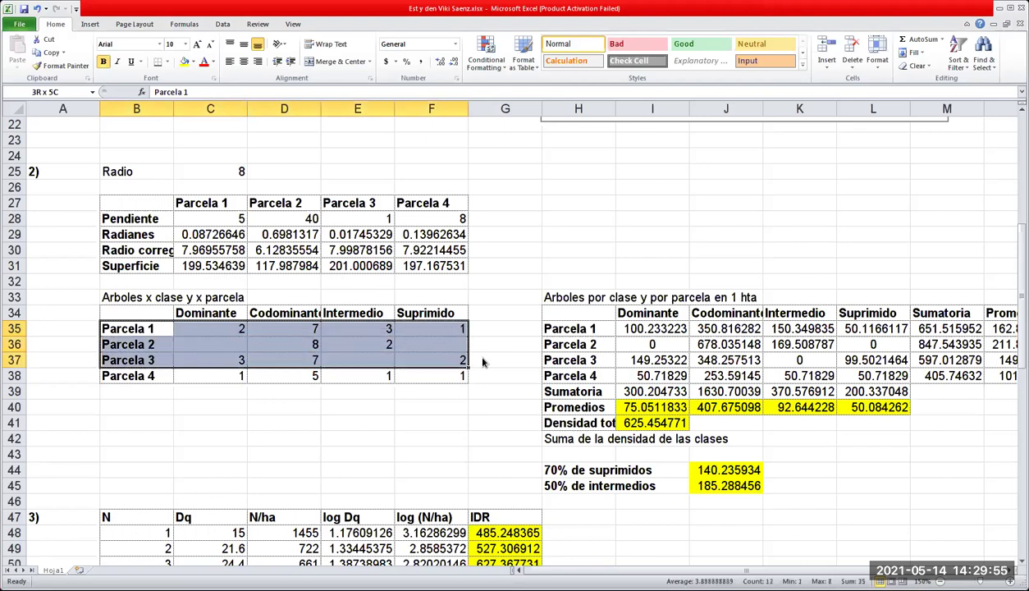
pyautogui.hotkey('shift', 'Down')
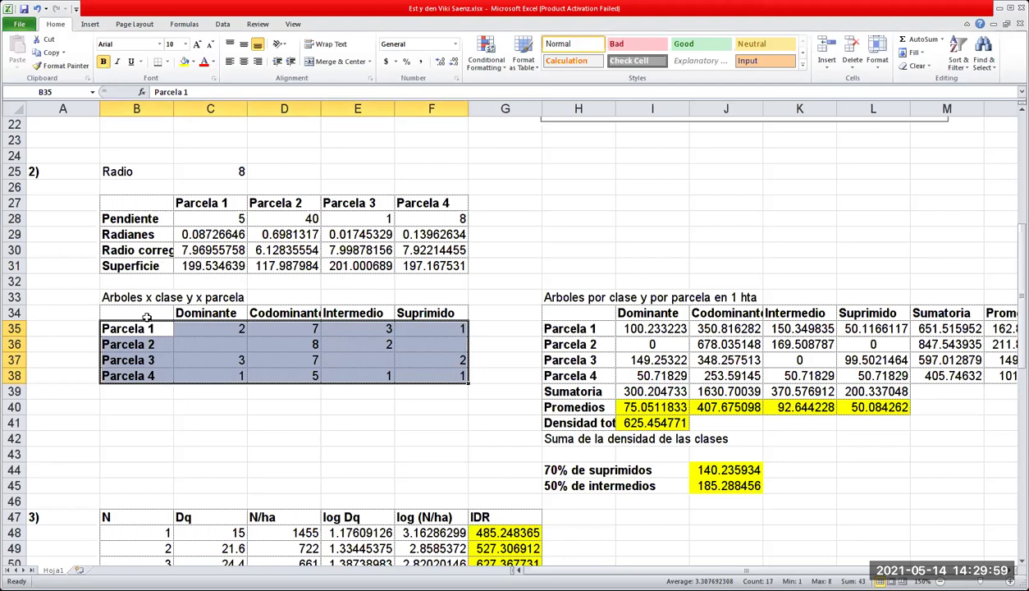
pyautogui.moveTo(139, 311); pyautogui.dragTo(419, 370)
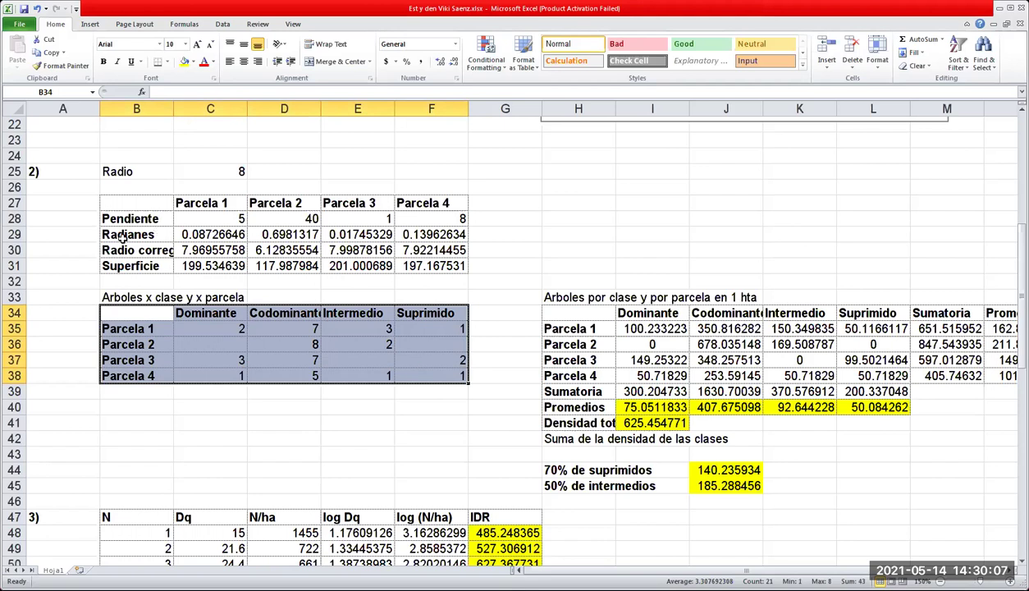
# Go through the slope values of the four parcels in C28:F28.
pyautogui.click(208, 217)
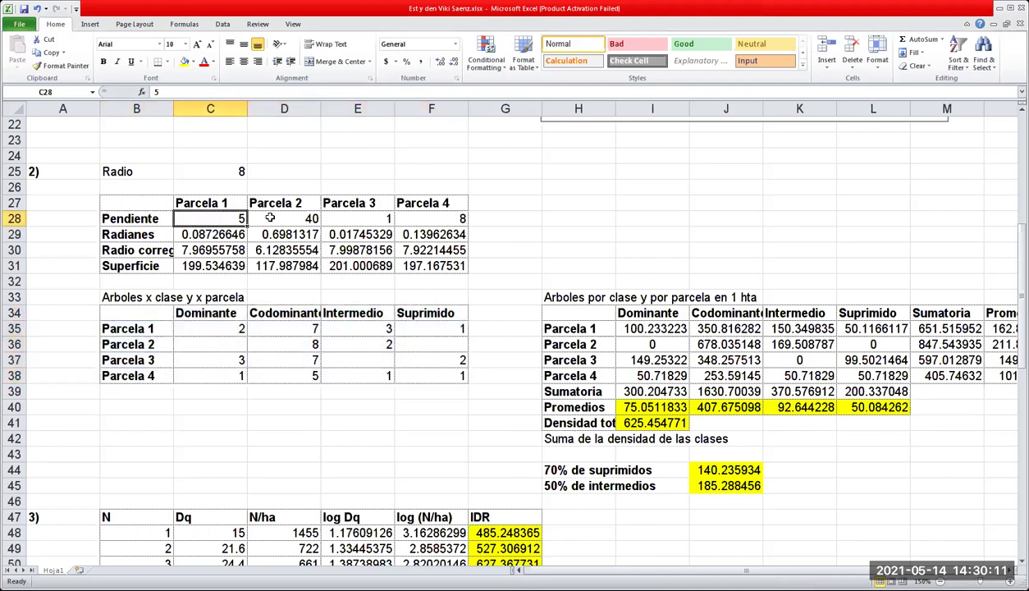
pyautogui.press('Right')
pyautogui.press('Right')
pyautogui.press('Right')
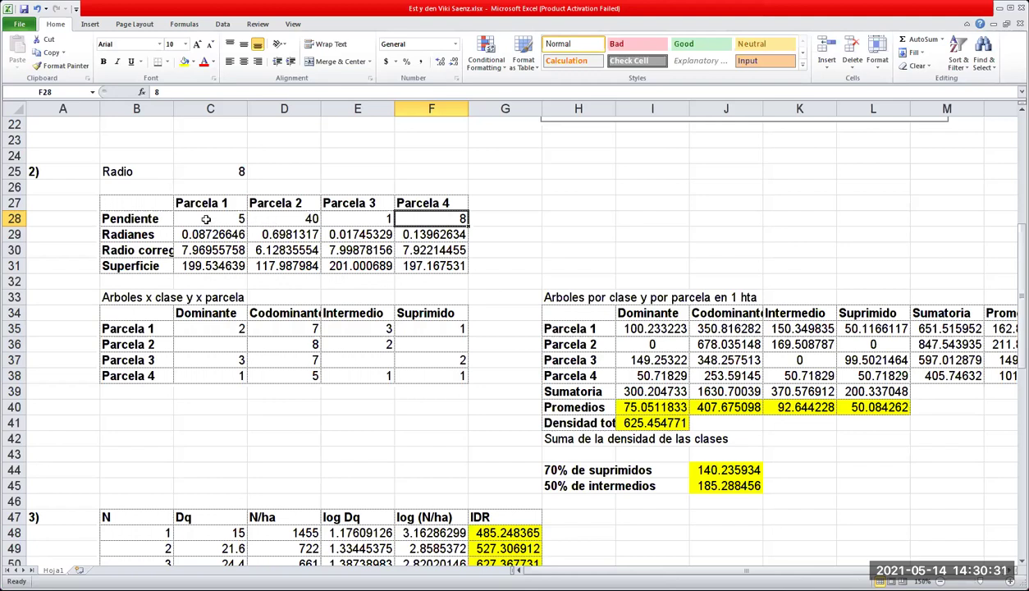
pyautogui.moveTo(206, 219); pyautogui.dragTo(435, 223)
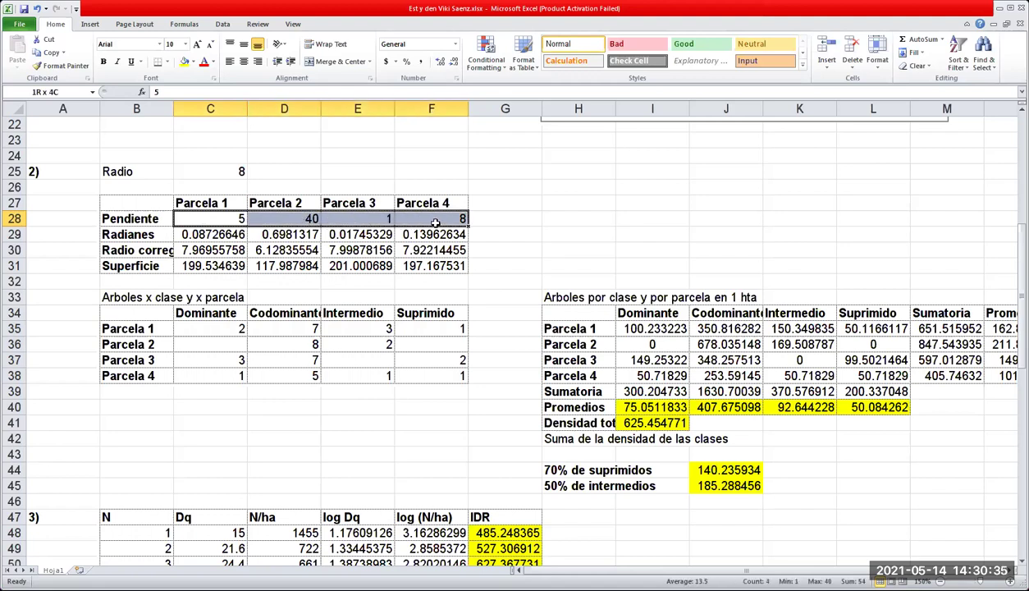
pyautogui.moveTo(435, 223); pyautogui.dragTo(435, 222)
# Review the parcel areas in row 31 and compare Parcela 3's area in E31 with its slope in E28.
pyautogui.moveTo(197, 266); pyautogui.dragTo(435, 266)
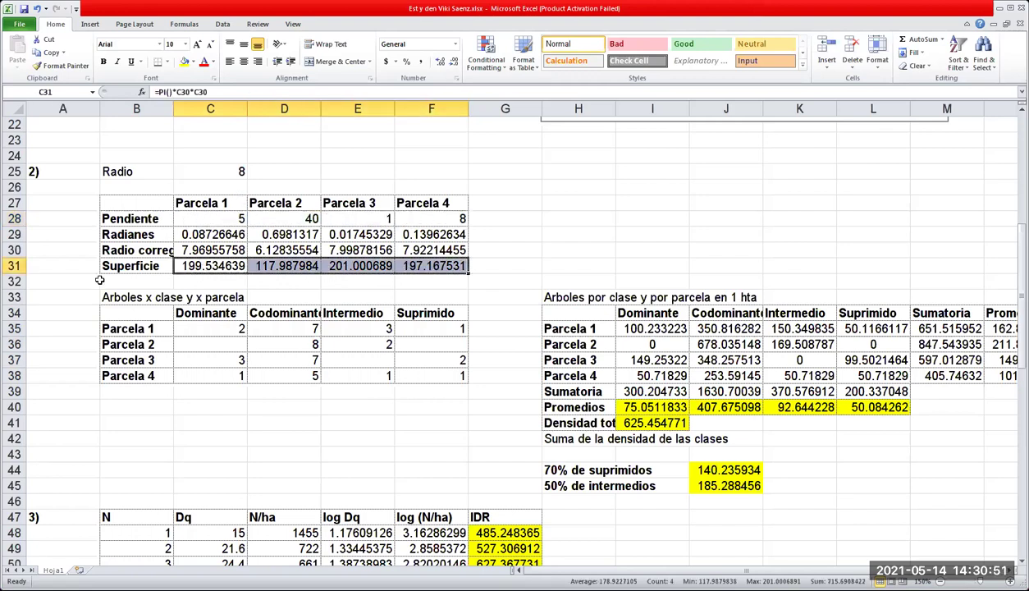
pyautogui.moveTo(127, 262); pyautogui.dragTo(361, 265)
pyautogui.moveTo(493, 268); pyautogui.dragTo(462, 270)
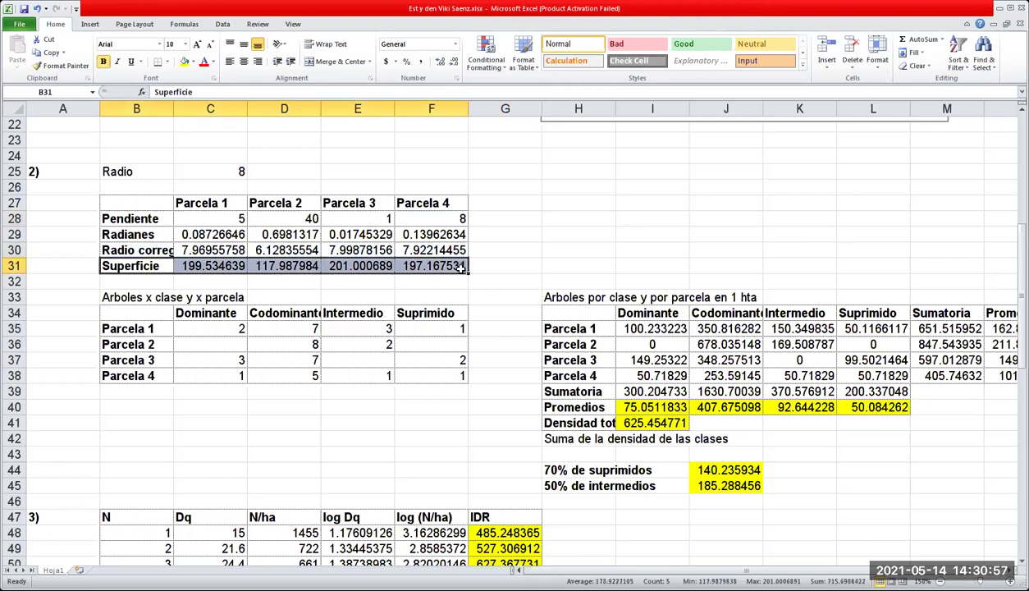
pyautogui.click(363, 266)
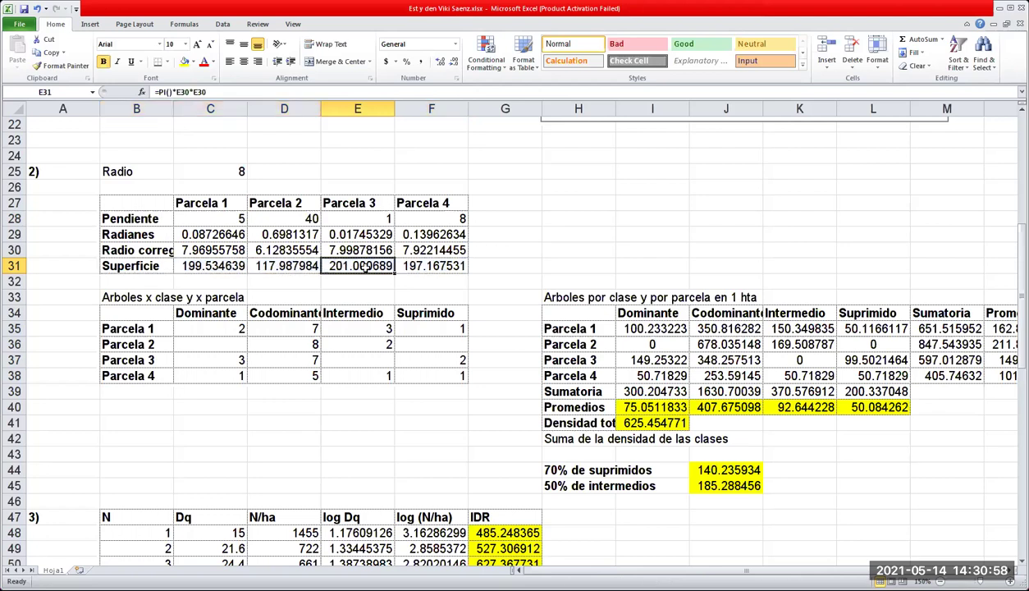
pyautogui.click(371, 219)
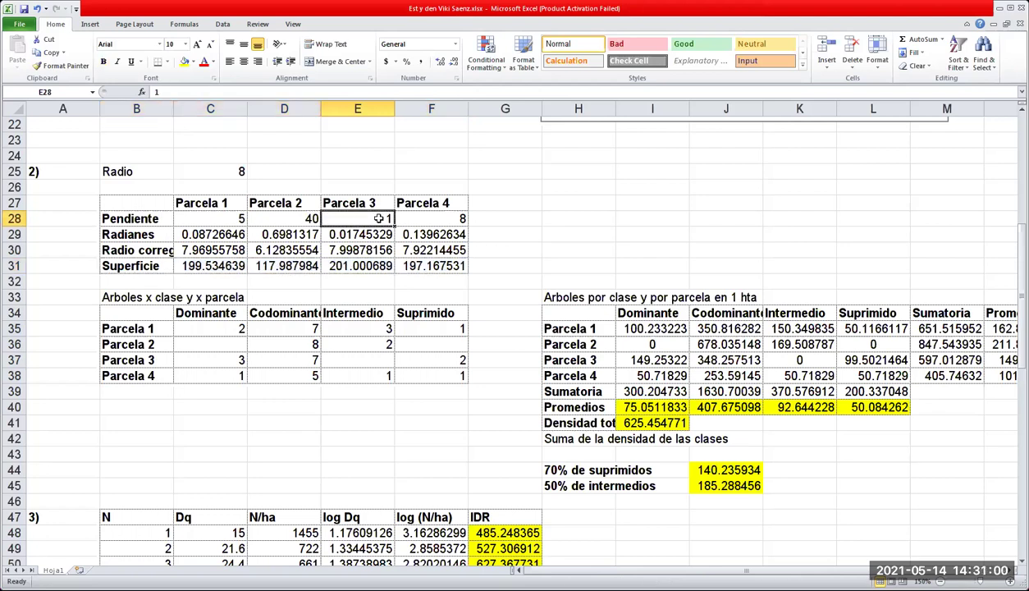
pyautogui.click(358, 265)
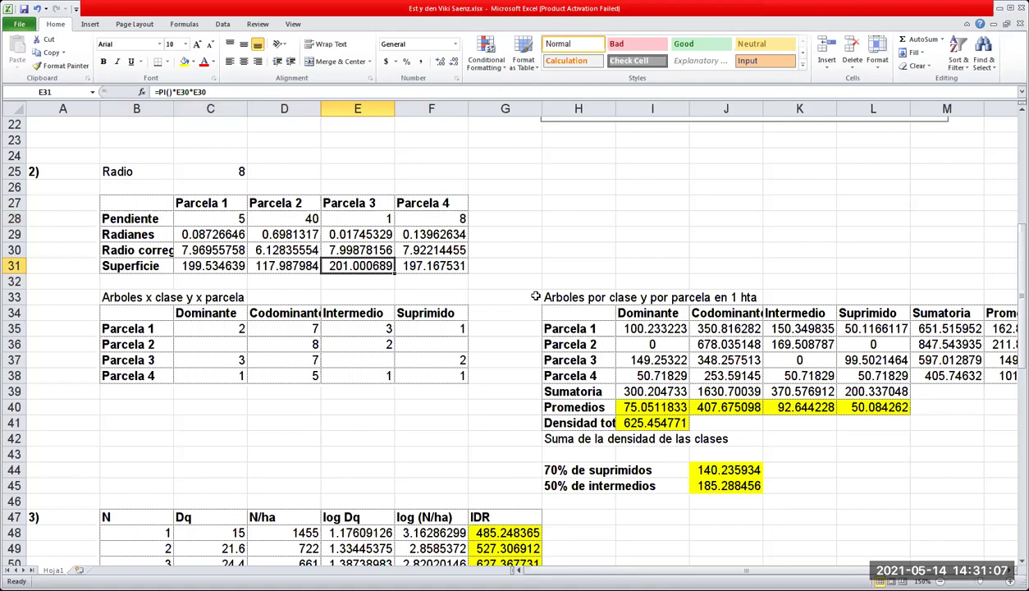
# Try a slope of 0 for Parcela 3 in E28, and undo the change.
pyautogui.click(353, 219)
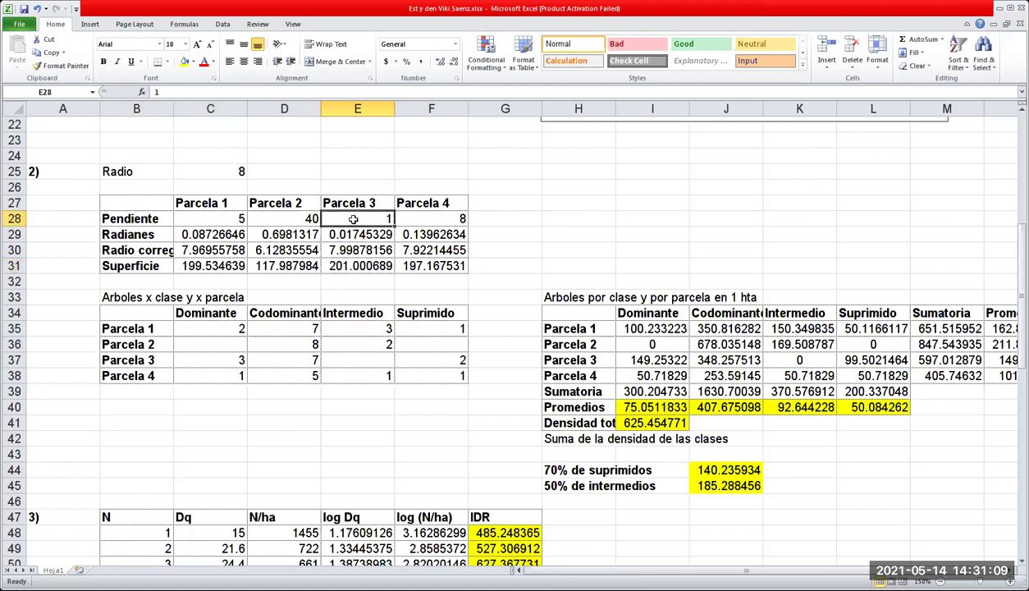
pyautogui.write('0')
pyautogui.press('Return')
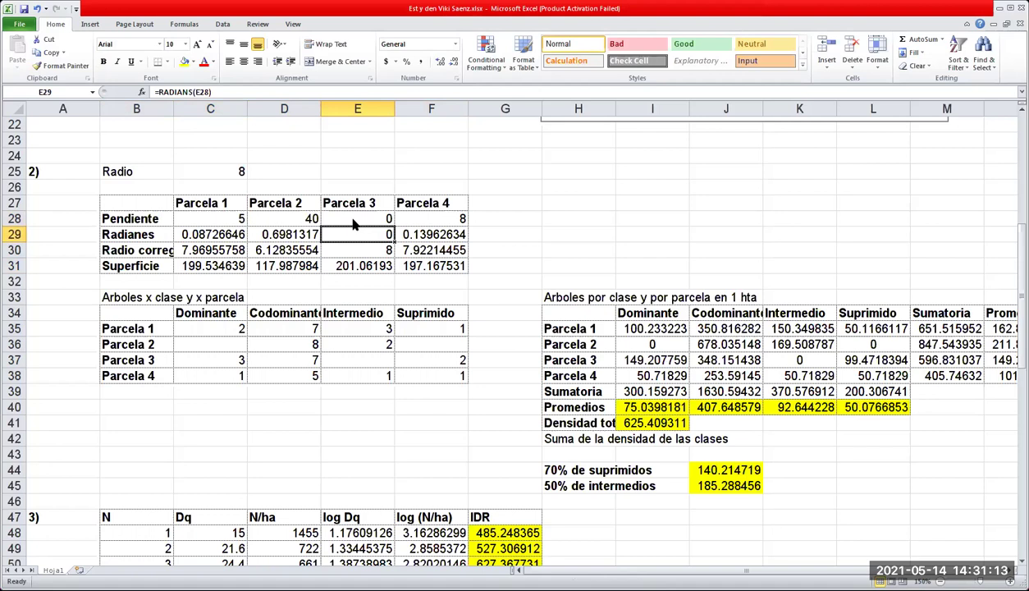
pyautogui.hotkey('ctrl', 'z')
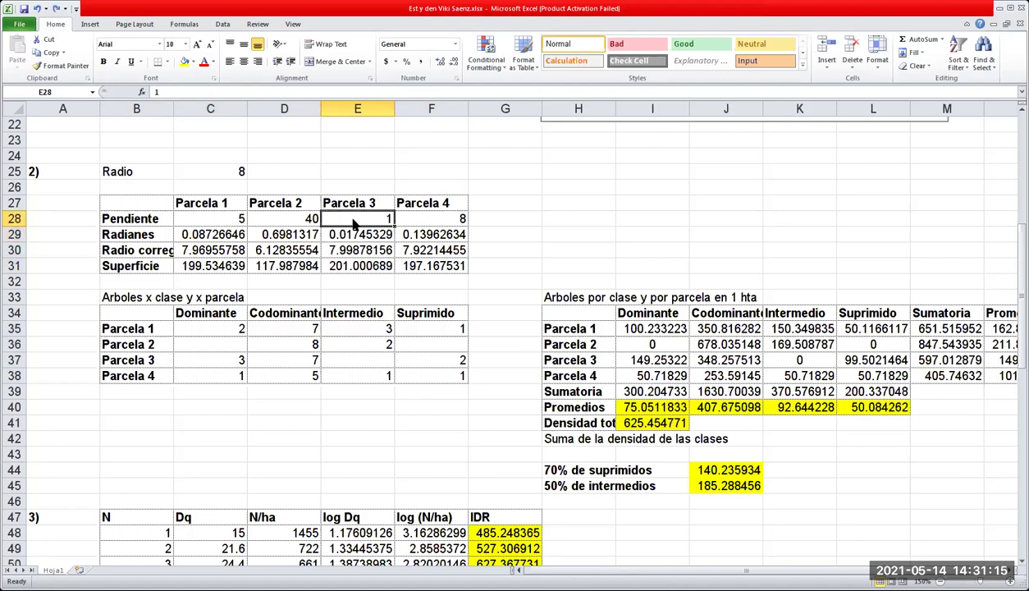
# Compare slope with area for Parcela 1 in C28 and C31, and for Parcela 2 from D28 to D31.
pyautogui.click(548, 219)
pyautogui.click(227, 215)
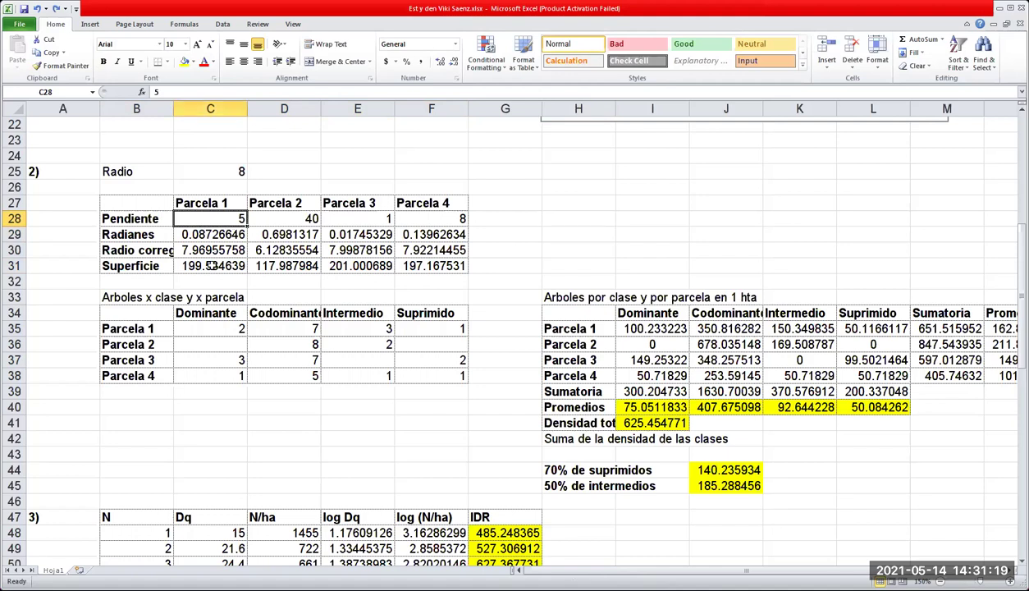
pyautogui.click(235, 261)
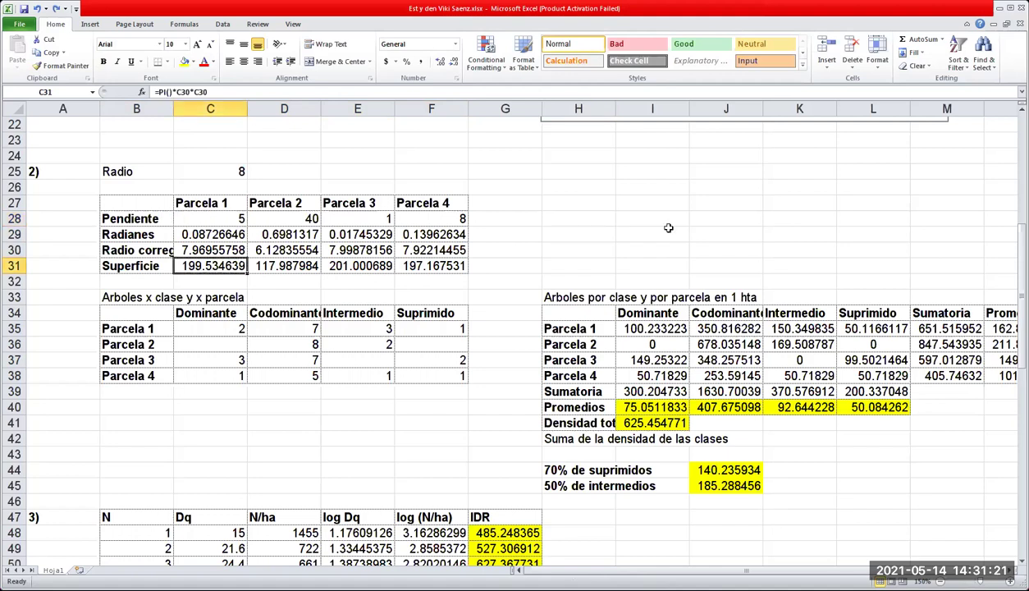
pyautogui.click(416, 265)
pyautogui.click(291, 216)
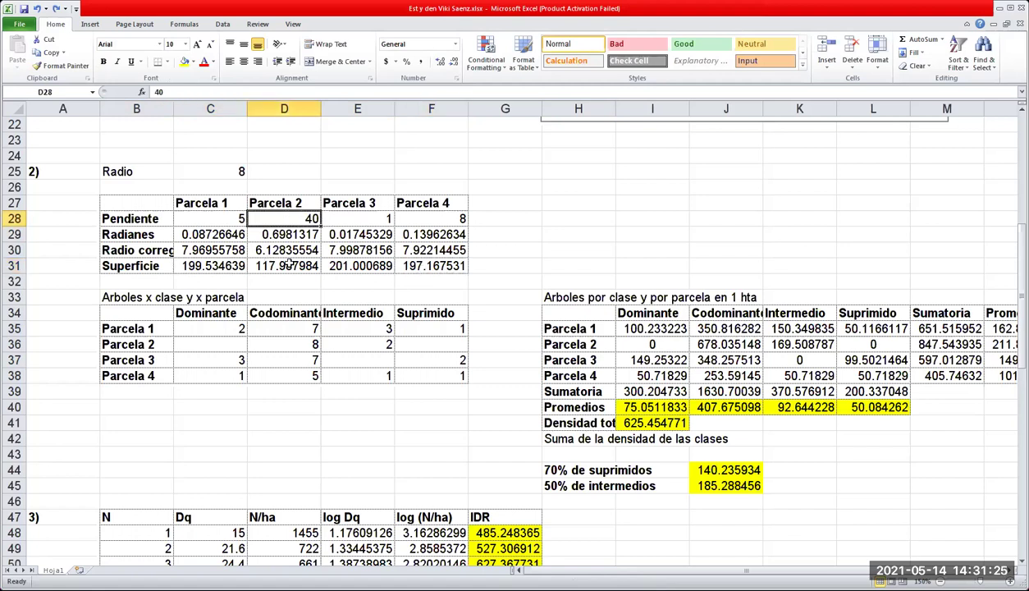
pyautogui.press('Down')
pyautogui.press('Down')
pyautogui.press('Down')
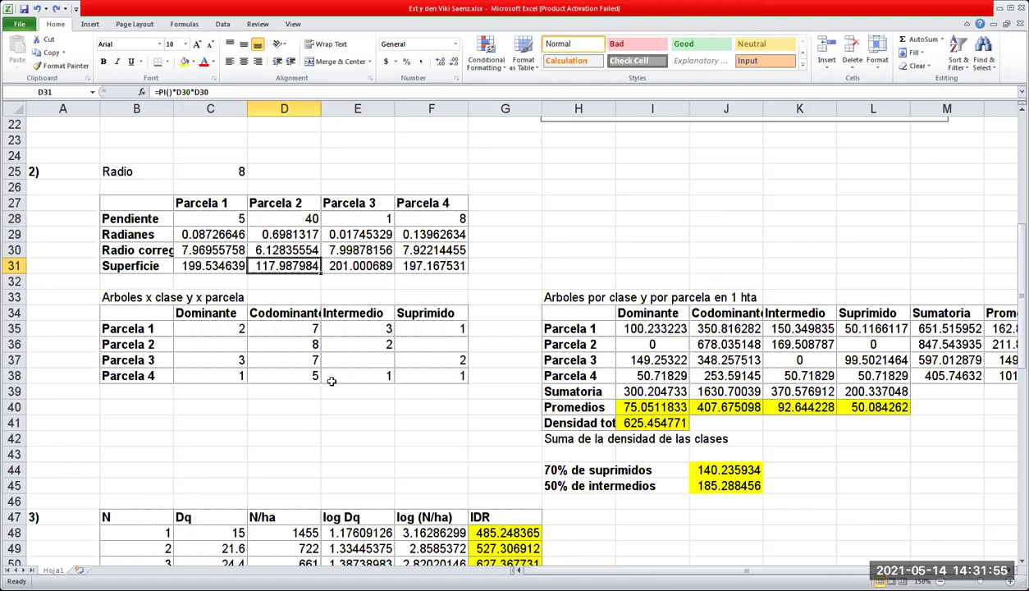
# Trace the per-hectare formula in I35 back to Parcela 1's area in C31 and its tree counts in C35:F35.
pyautogui.click(213, 267)
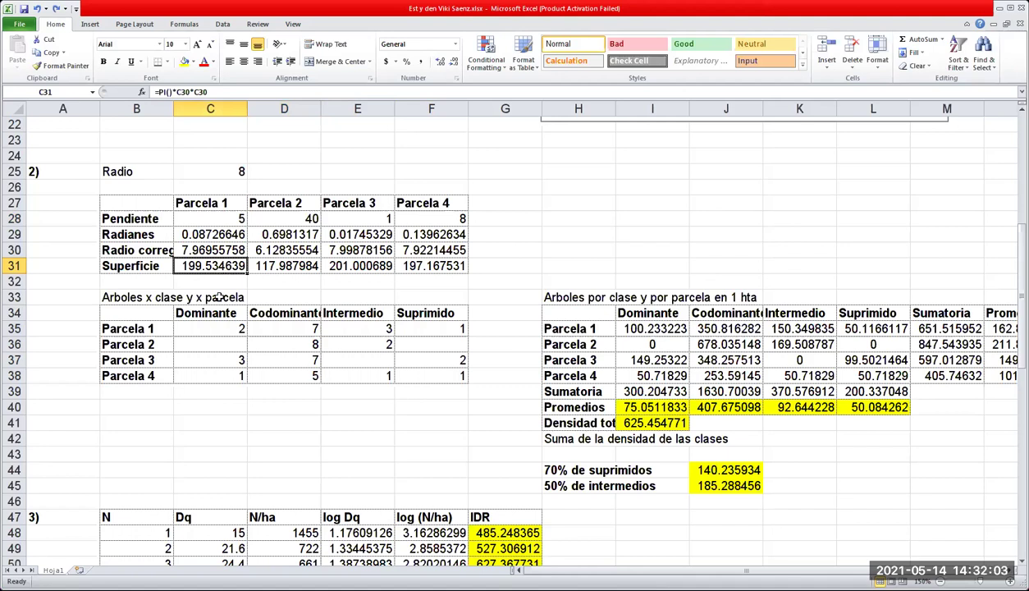
pyautogui.moveTo(237, 329); pyautogui.dragTo(432, 329)
pyautogui.click(656, 328)
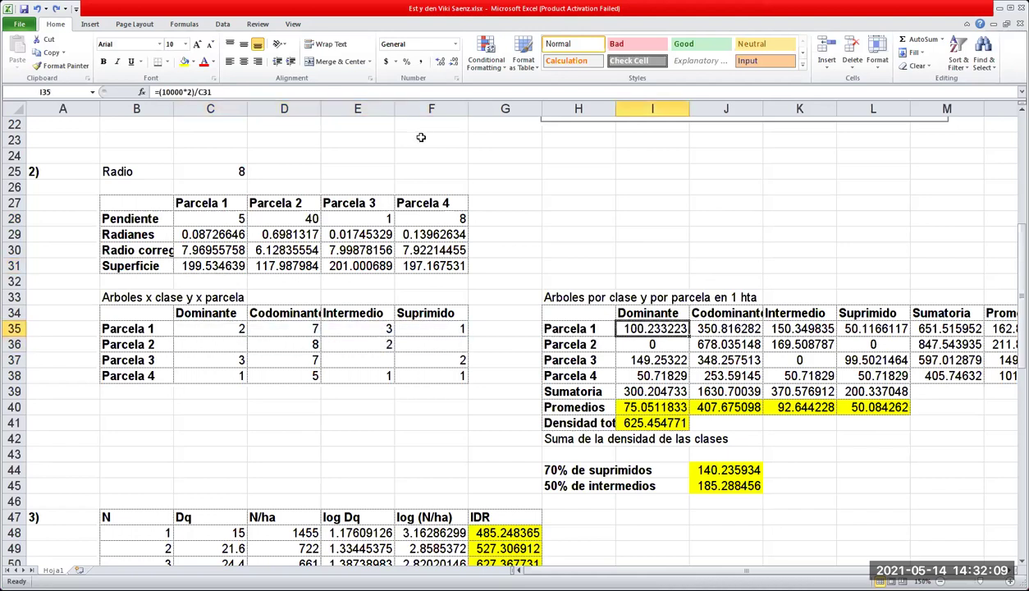
pyautogui.press('F2')
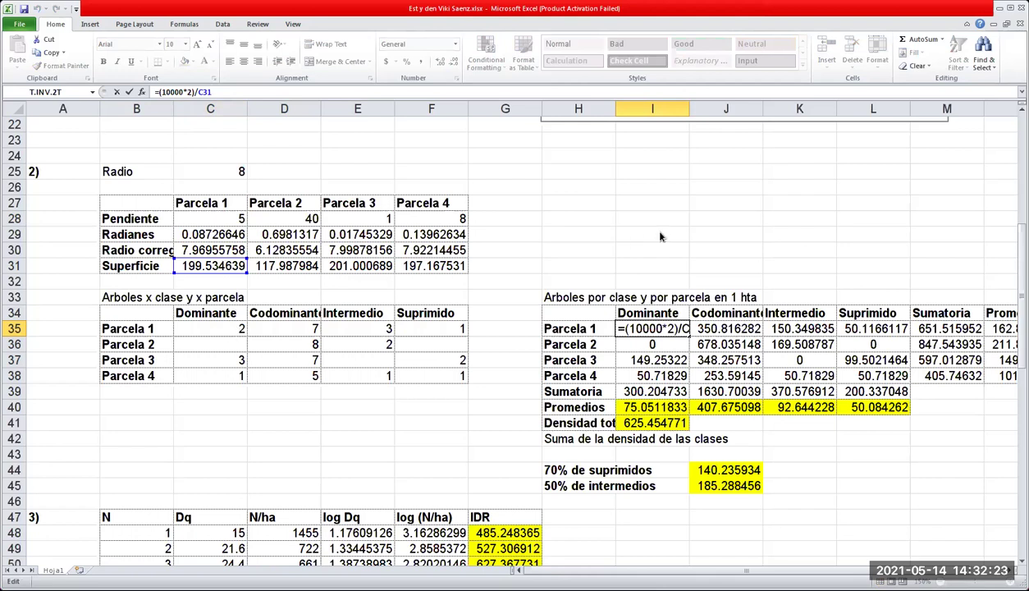
pyautogui.press('Return')
pyautogui.press('Up')
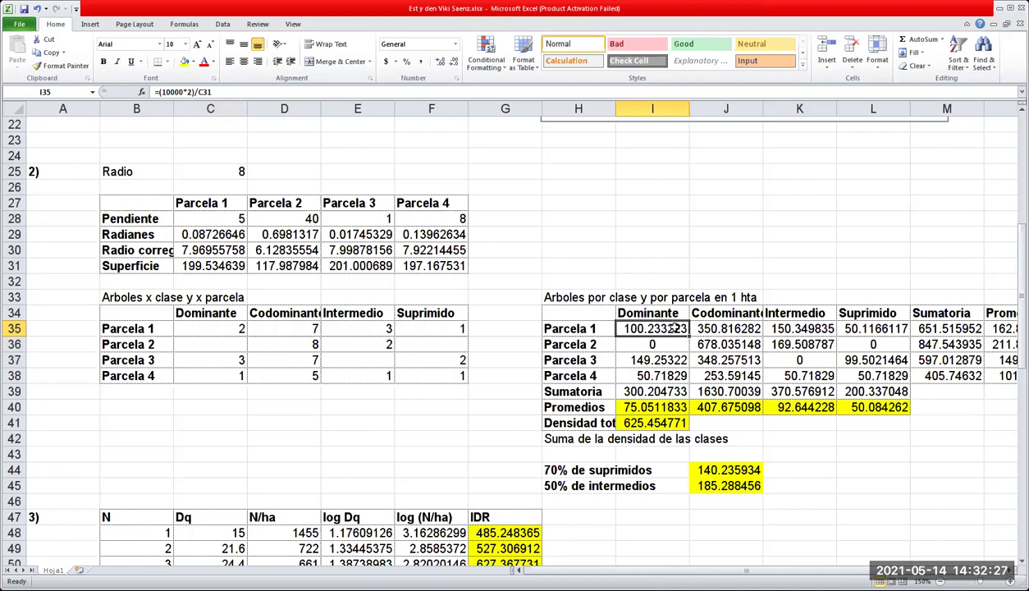
# Format the per-hectare values in I35:N38 with one decimal place and center them.
pyautogui.keyDown('shift'); pyautogui.click(957, 375); pyautogui.keyUp('shift')
pyautogui.keyDown('shift'); pyautogui.click(1003, 375); pyautogui.keyUp('shift')
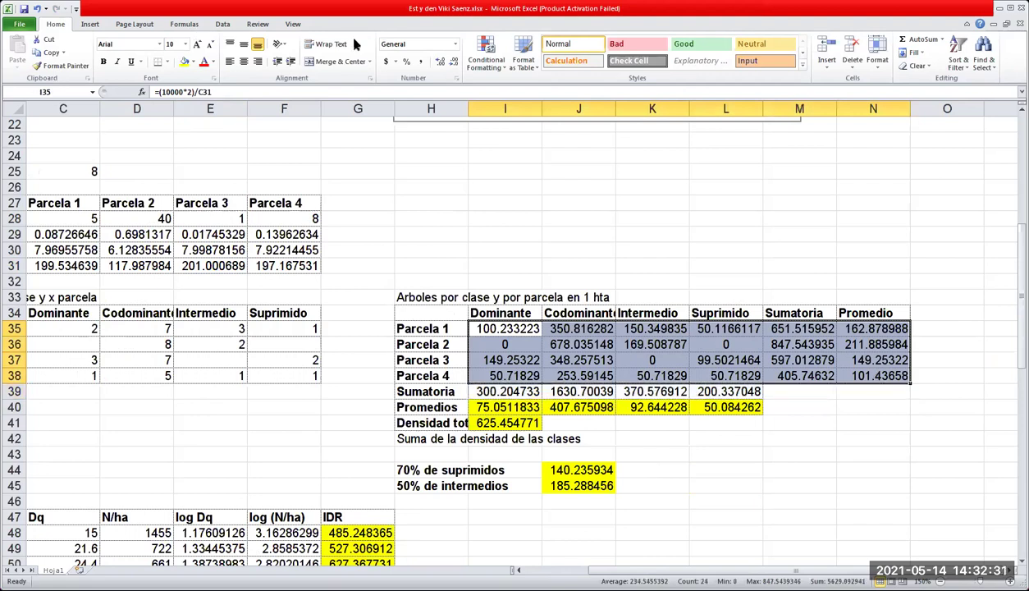
pyautogui.click(452, 62)
pyautogui.tripleClick(452, 62)
pyautogui.click(452, 62)
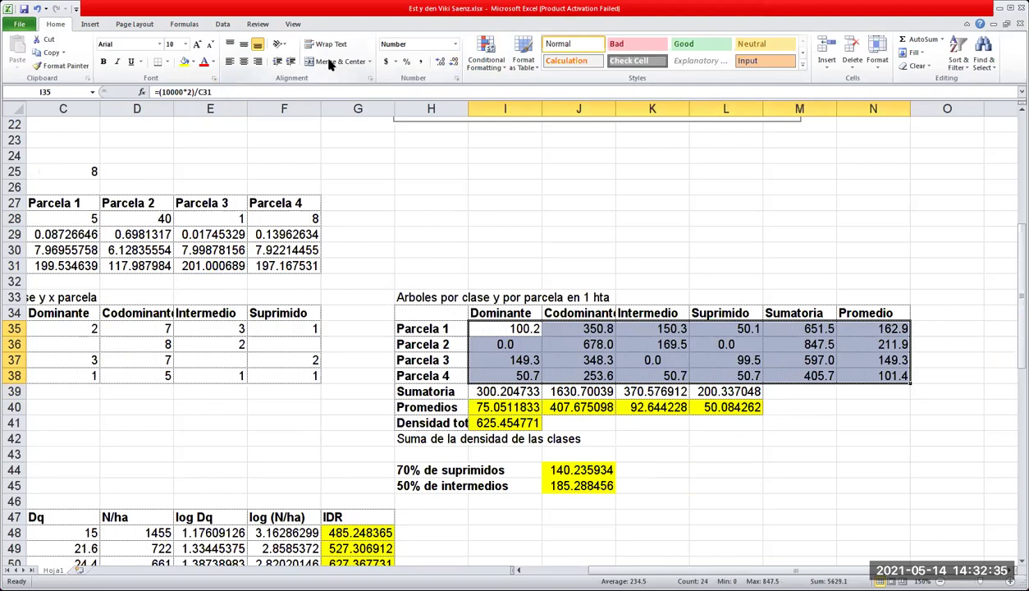
pyautogui.click(244, 61)
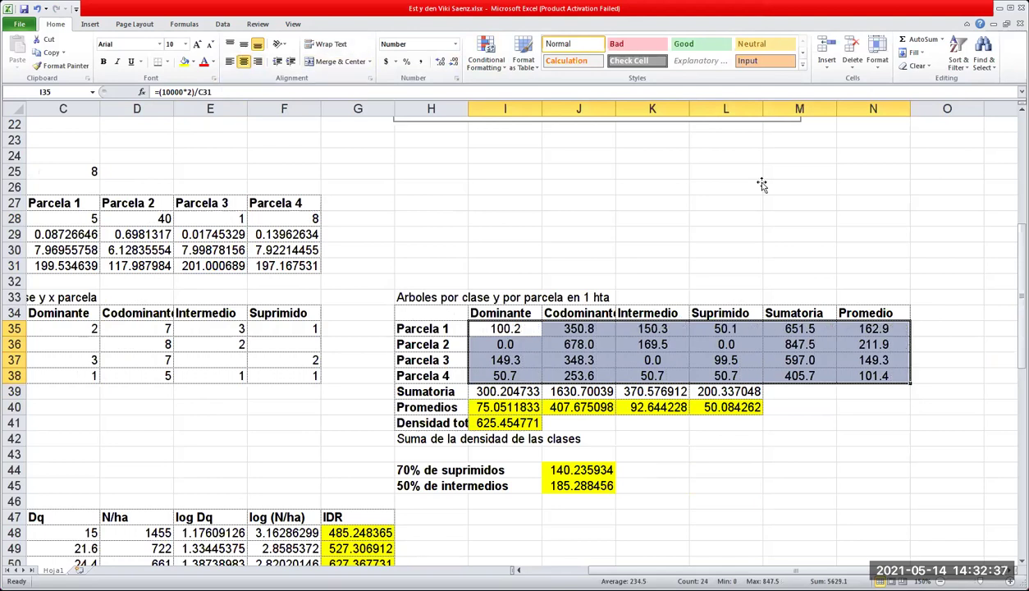
pyautogui.click(761, 184)
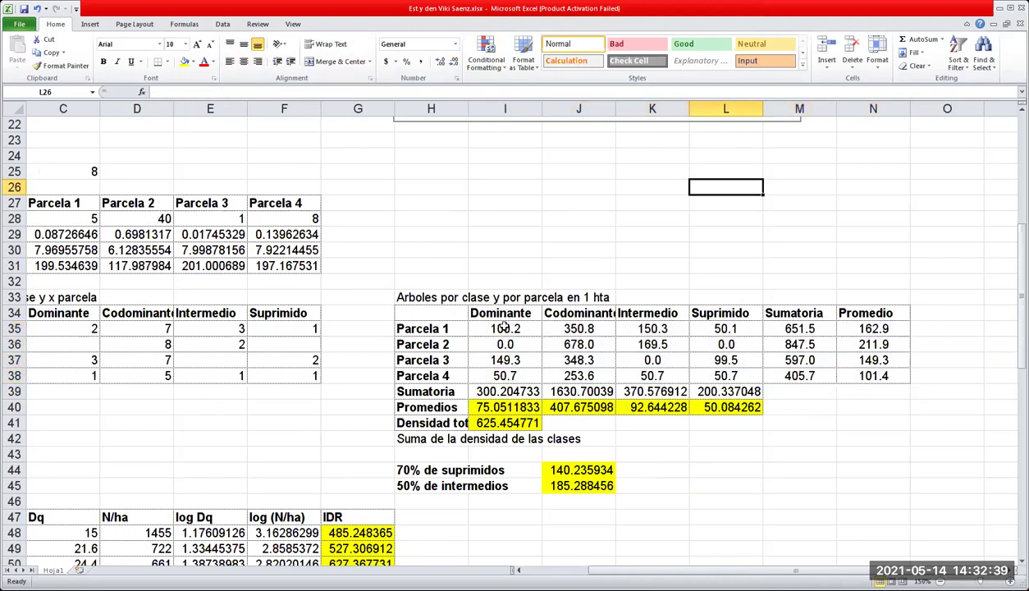
# Check Parcela 1's per-hectare formulas for each tree class and their sum in row 35.
pyautogui.click(496, 325)
pyautogui.click(579, 328)
pyautogui.click(652, 328)
pyautogui.click(799, 328)
pyautogui.click(725, 328)
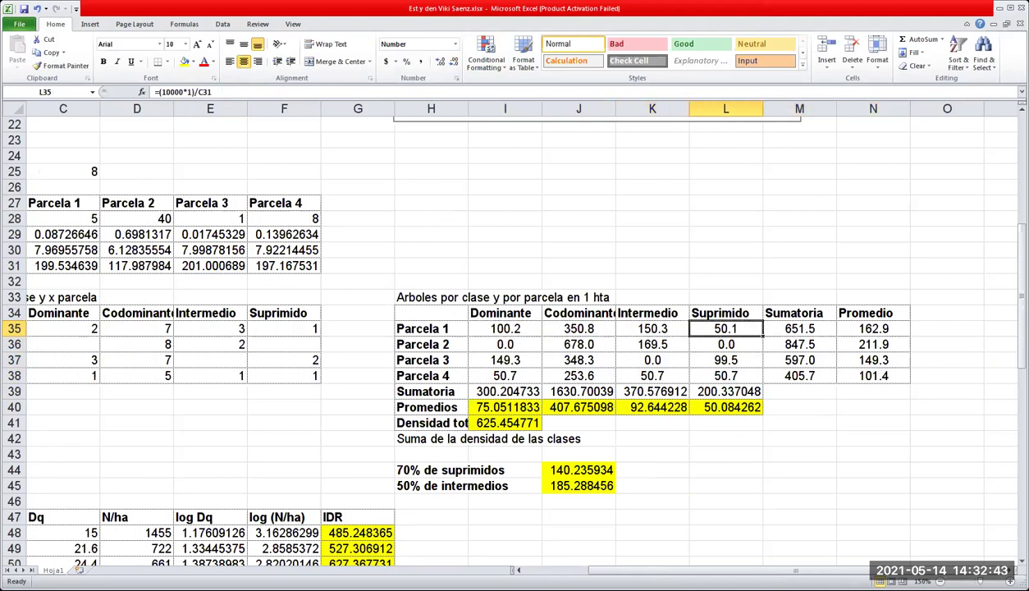
# Fill the four class columns of the per-hectare table, I34:L38, with yellow.
pyautogui.press('Up')
pyautogui.press('Left')
pyautogui.press('Left')
pyautogui.press('Left')
pyautogui.press('Left')
pyautogui.press('Right')
pyautogui.hotkey('shift', 'Down')
pyautogui.hotkey('shift', 'Down')
pyautogui.hotkey('shift', 'Down')
pyautogui.hotkey('shift', 'Down')
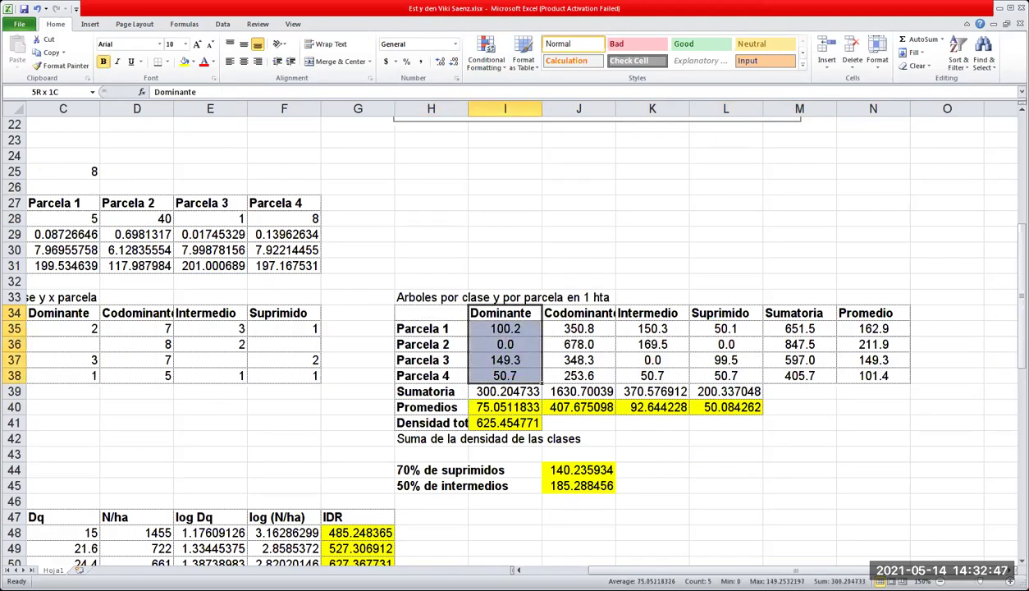
pyautogui.hotkey('shift', 'Right')
pyautogui.hotkey('shift', 'Right')
pyautogui.hotkey('shift', 'Right')
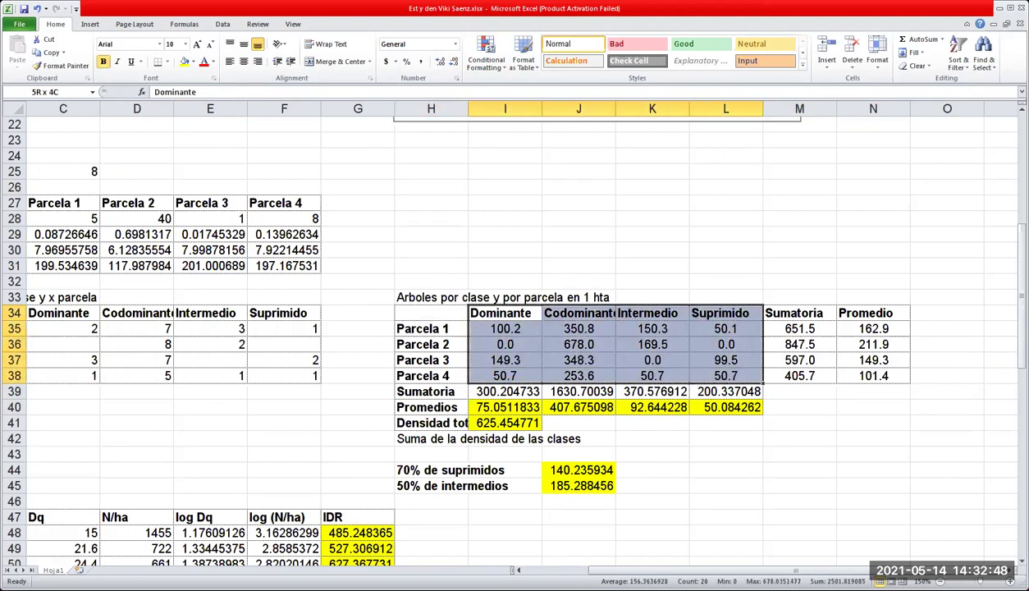
pyautogui.click(185, 61)
pyautogui.click(528, 249)
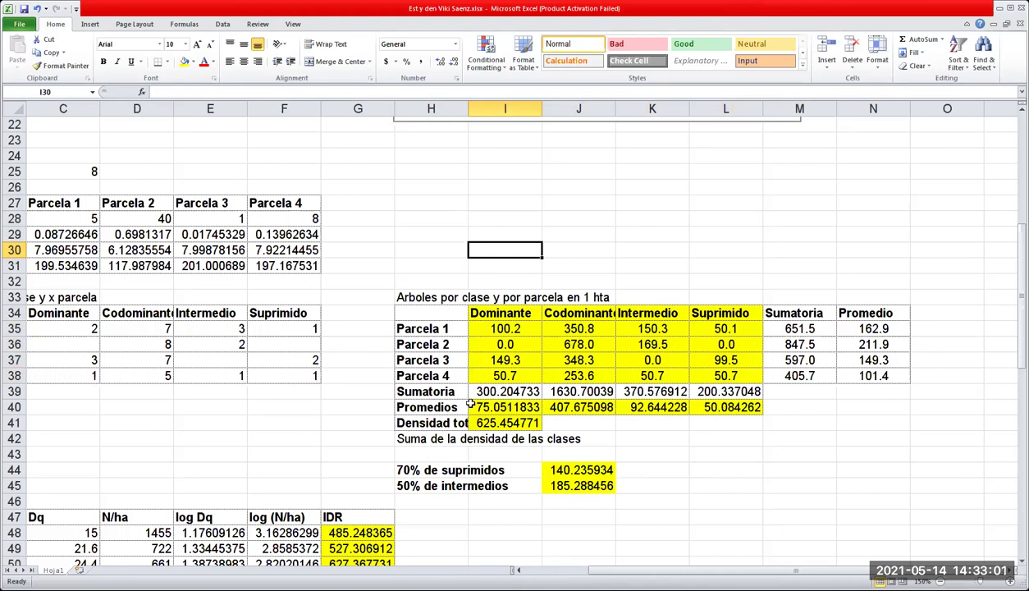
# Format the class averages in I40:L40 with one decimal place.
pyautogui.moveTo(485, 407); pyautogui.dragTo(741, 408)
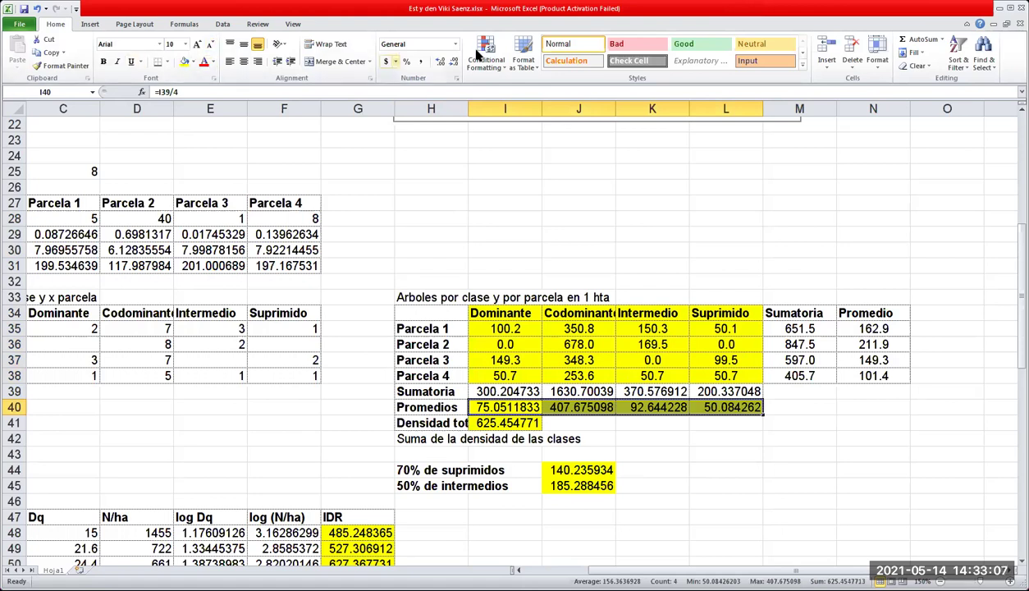
pyautogui.click(453, 63)
pyautogui.click(453, 63)
pyautogui.click(453, 63)
pyautogui.click(452, 63)
pyautogui.click(453, 63)
pyautogui.click(453, 63)
pyautogui.click(851, 450)
# Check the average formulas for each class in I40:L40 and the total density sum in I41.
pyautogui.click(497, 406)
pyautogui.press('Right')
pyautogui.press('Right')
pyautogui.press('Right')
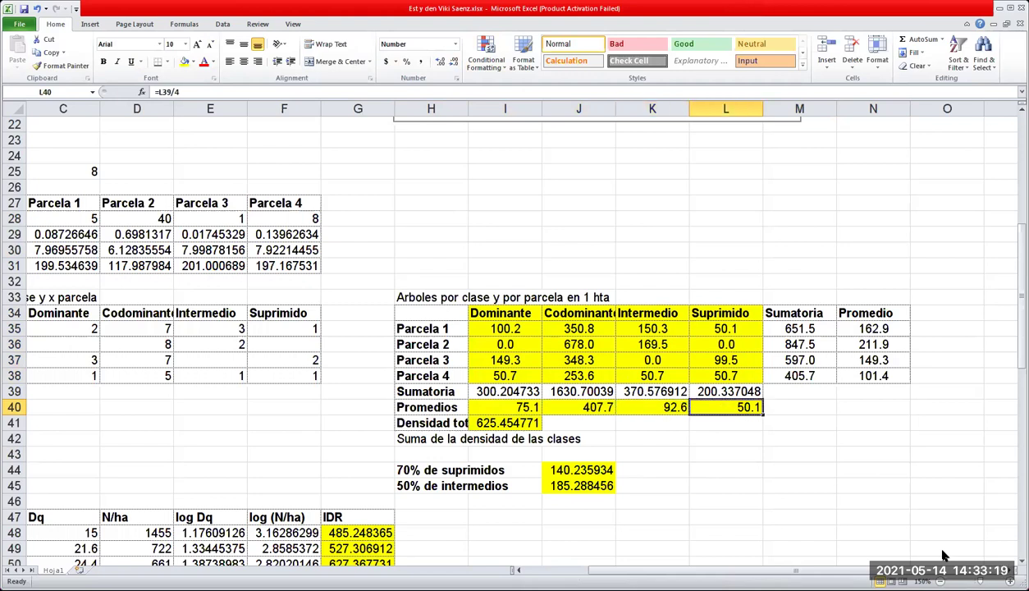
pyautogui.press('Left')
pyautogui.press('Left')
pyautogui.press('Left')
pyautogui.press('Down')
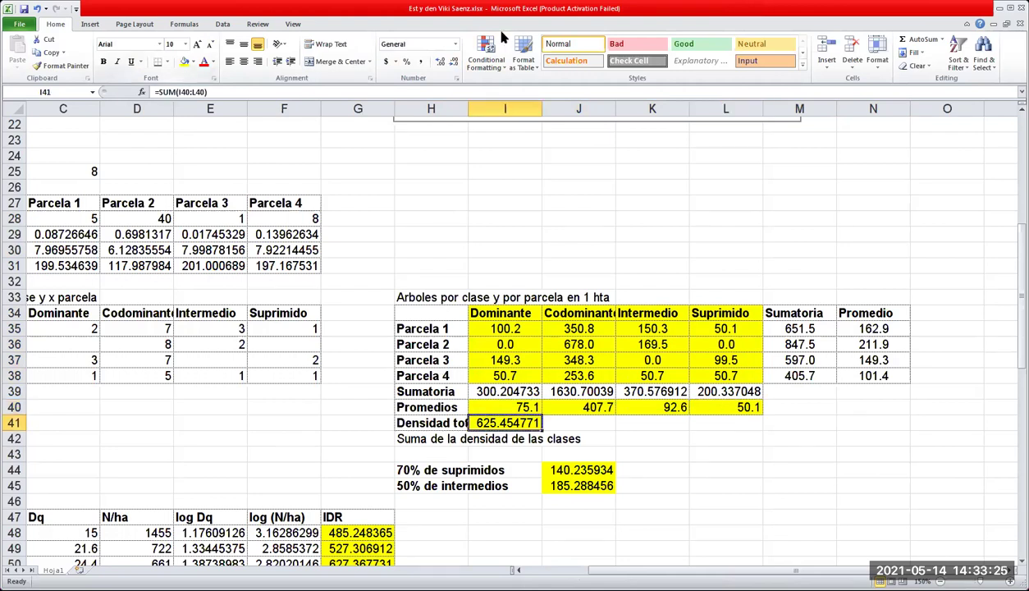
# Format the total density in I41 with one decimal place.
pyautogui.click(453, 64)
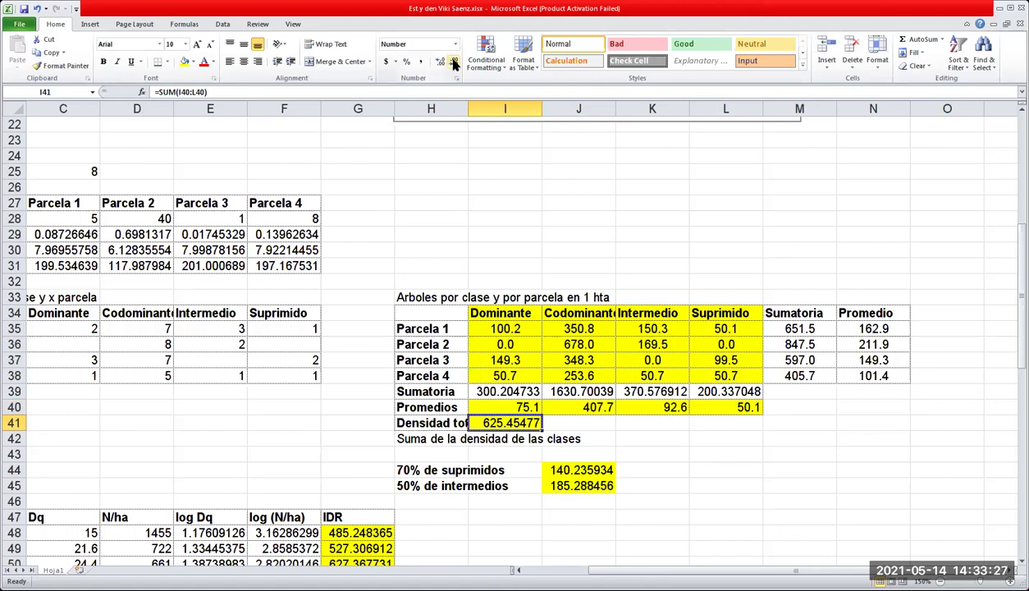
pyautogui.click(454, 64)
pyautogui.click(454, 64)
pyautogui.click(453, 64)
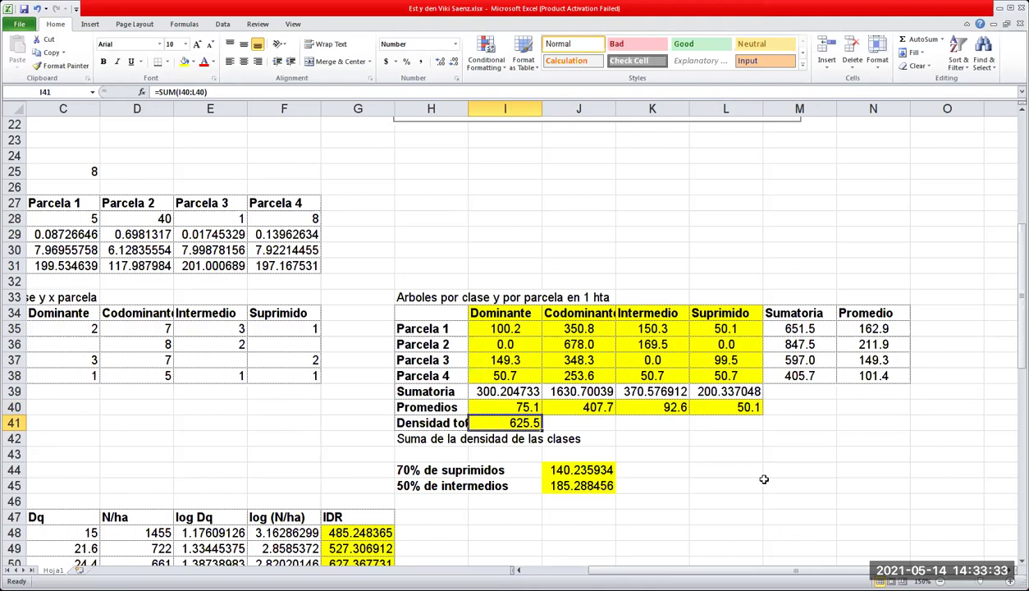
pyautogui.click(787, 485)
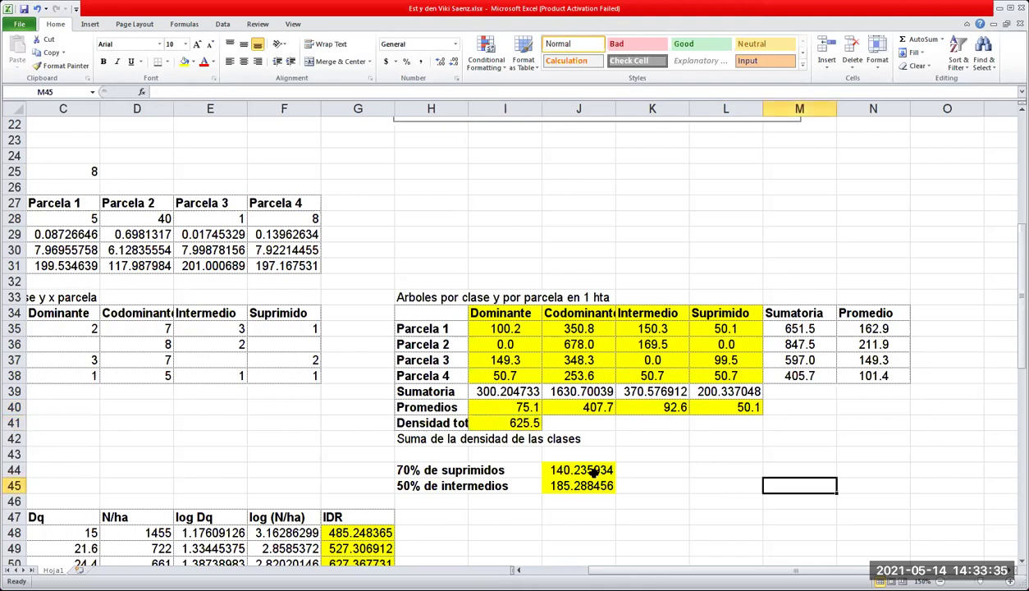
# Base the percentages on the class averages: make J44 =(70*L40)/100 and J45 =(50*K40)/100.
pyautogui.click(602, 465)
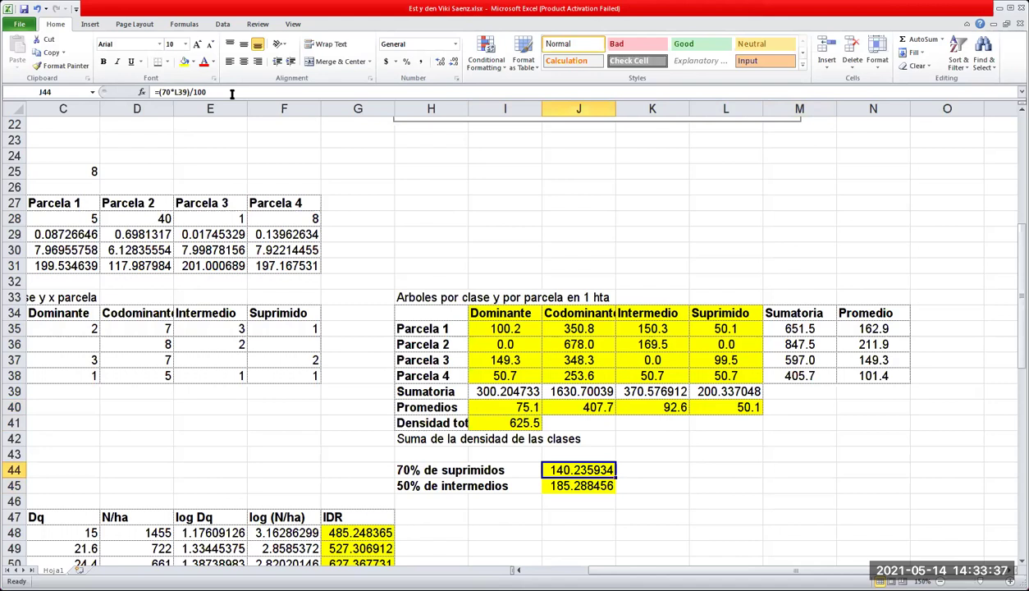
pyautogui.click(232, 93)
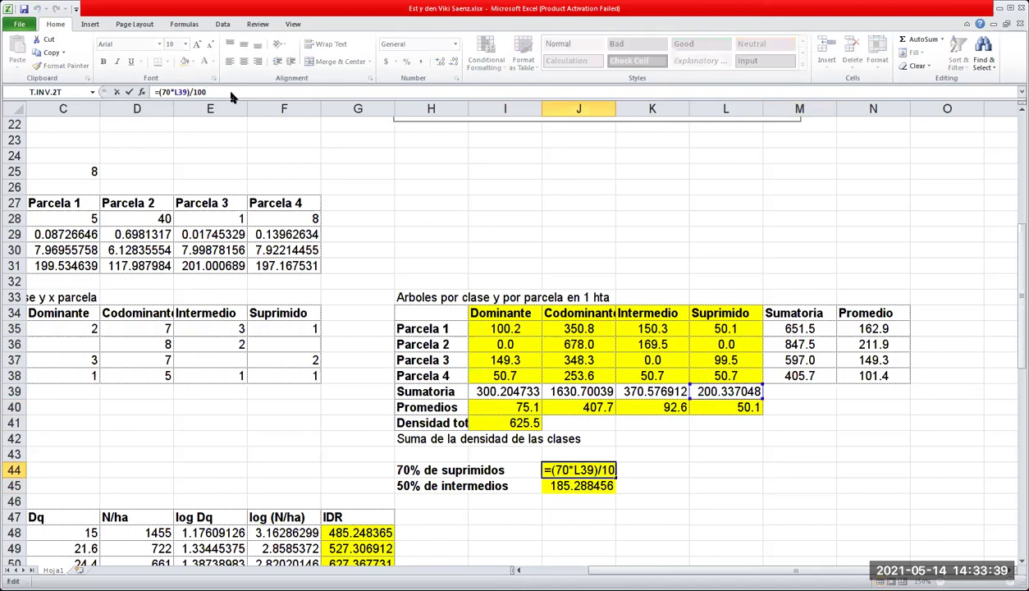
pyautogui.click(734, 410)
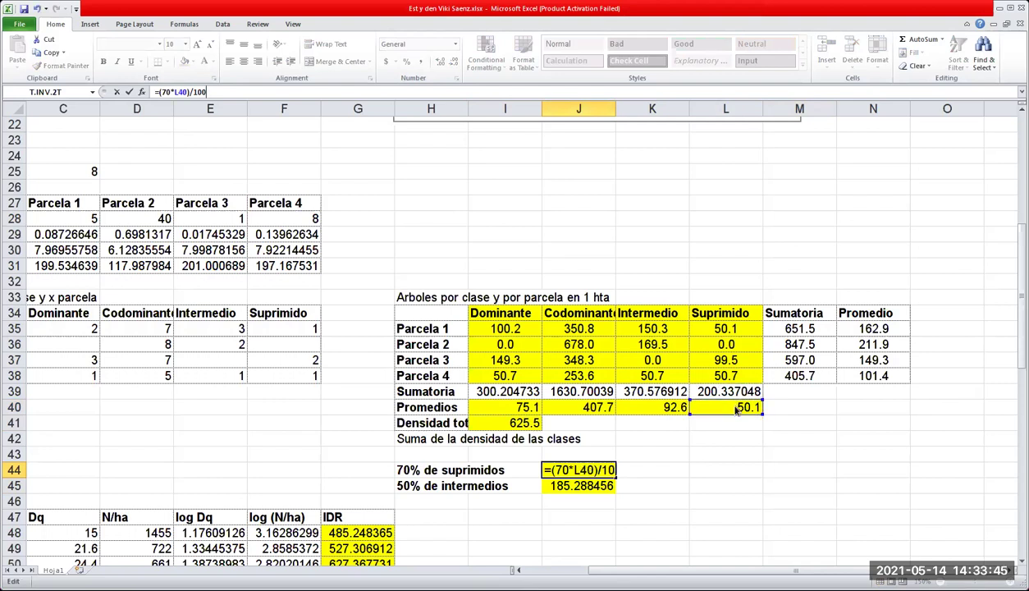
pyautogui.press('Return')
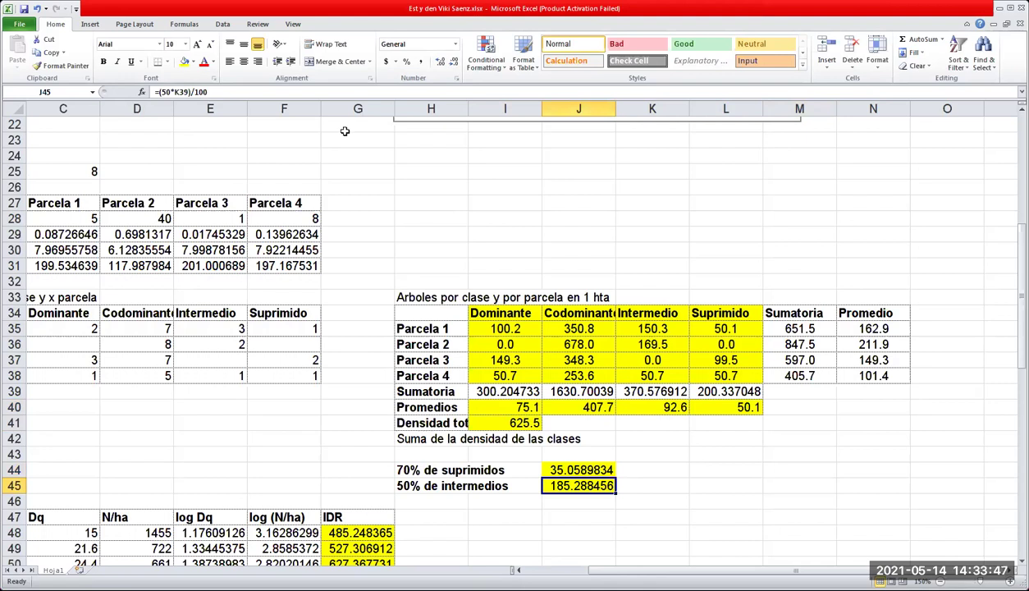
pyautogui.press('F2')
pyautogui.click(671, 410)
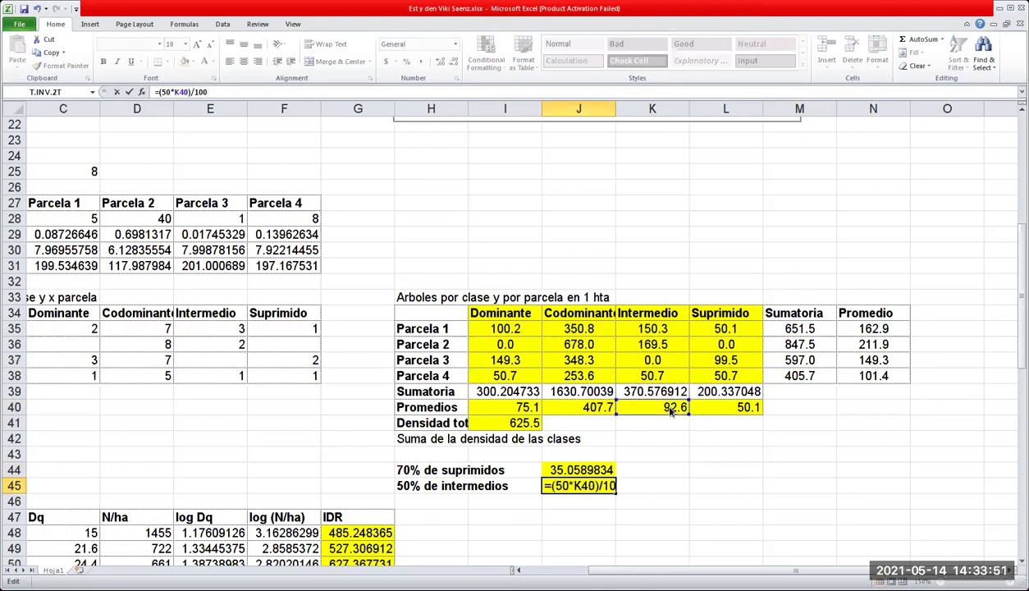
pyautogui.press('Return')
# Format the suprimidos and intermedios percentage results in J44:J45 with one decimal place.
pyautogui.press('Up')
pyautogui.press('Up')
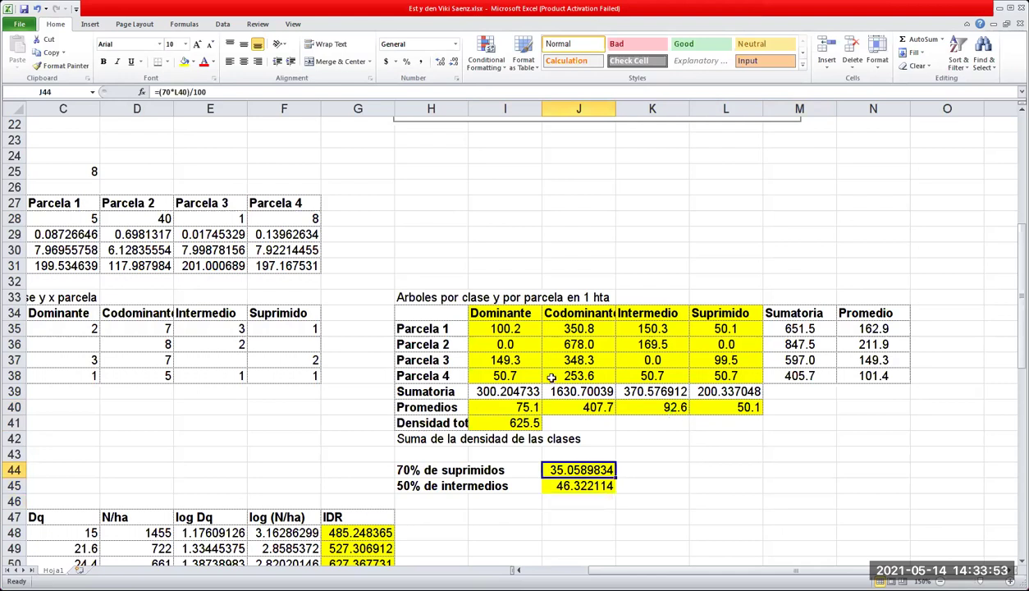
pyautogui.hotkey('shift', 'Down')
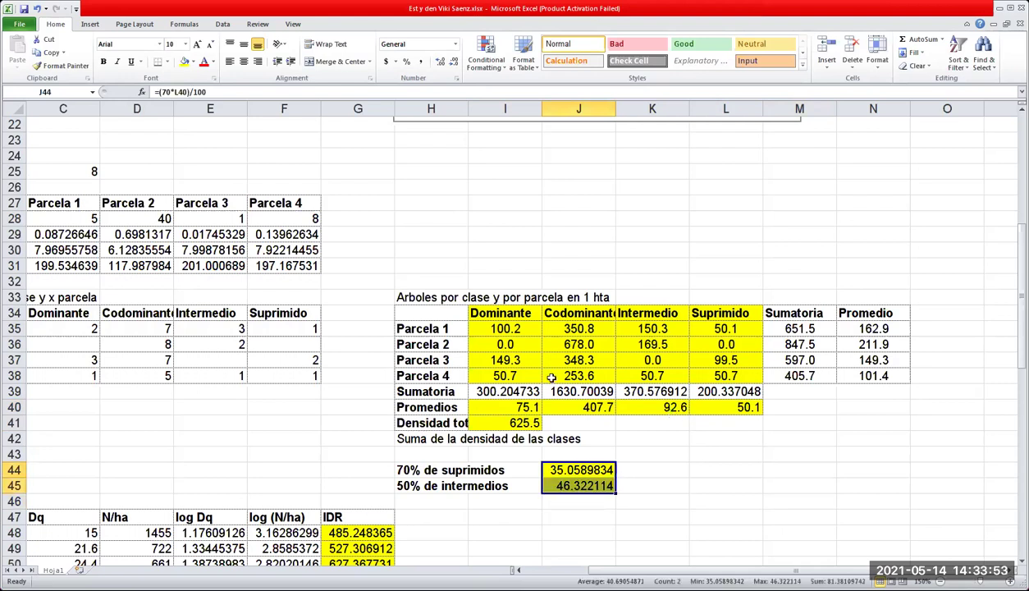
pyautogui.click(454, 66)
pyautogui.click(453, 66)
pyautogui.click(454, 66)
pyautogui.click(454, 65)
pyautogui.click(454, 66)
pyautogui.click(453, 65)
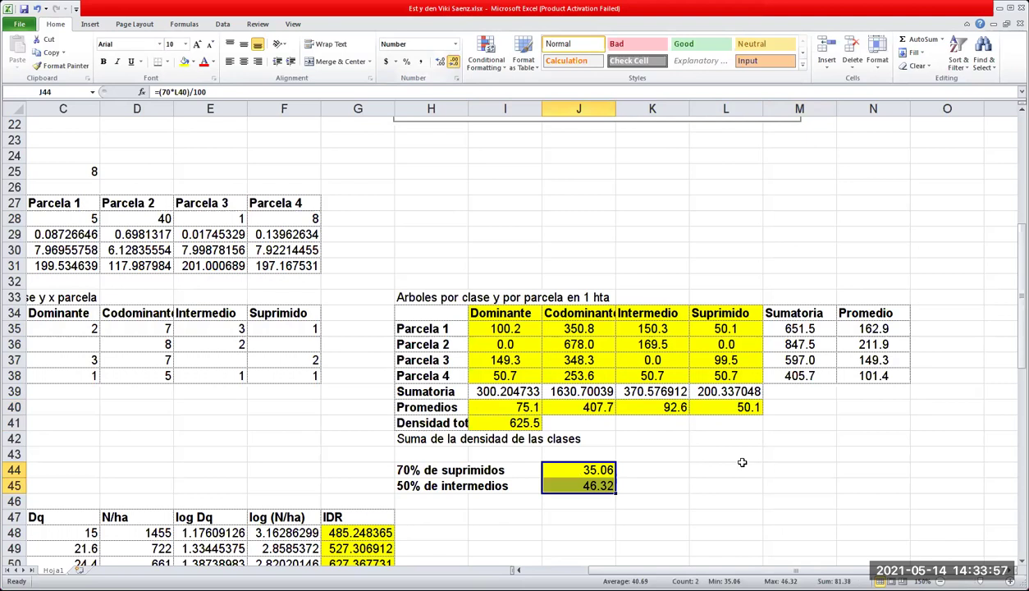
pyautogui.click(742, 465)
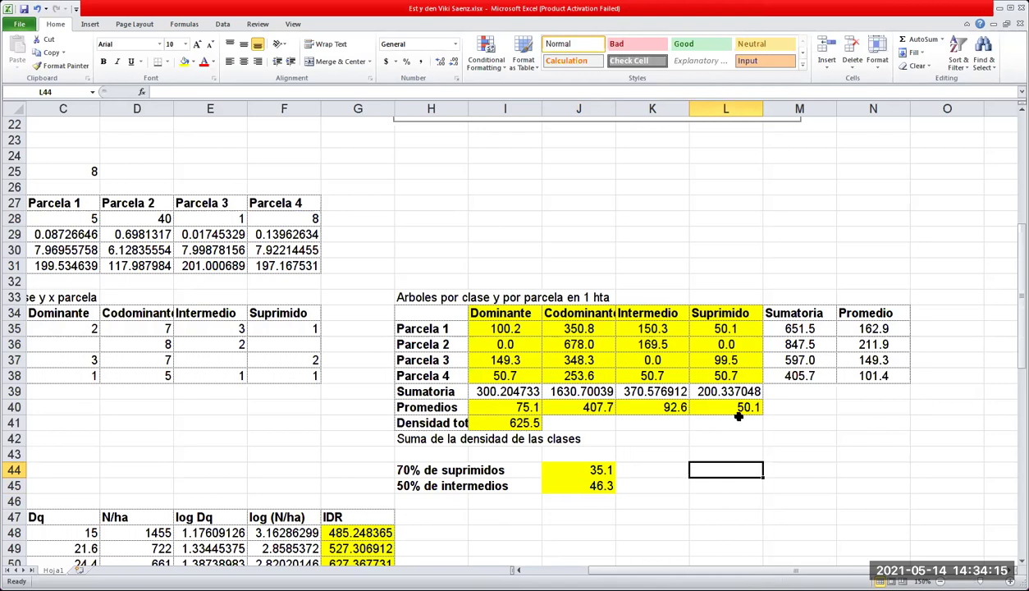
# Make the Intermedio and Suprimido averages in K40:L40 bold.
pyautogui.moveTo(738, 407); pyautogui.dragTo(661, 402)
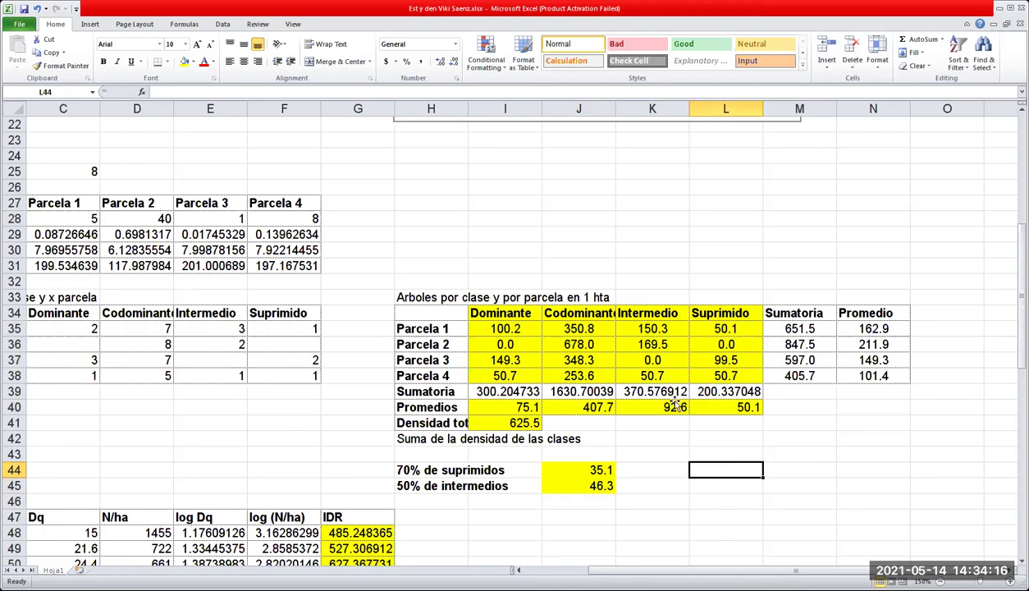
pyautogui.click(103, 62)
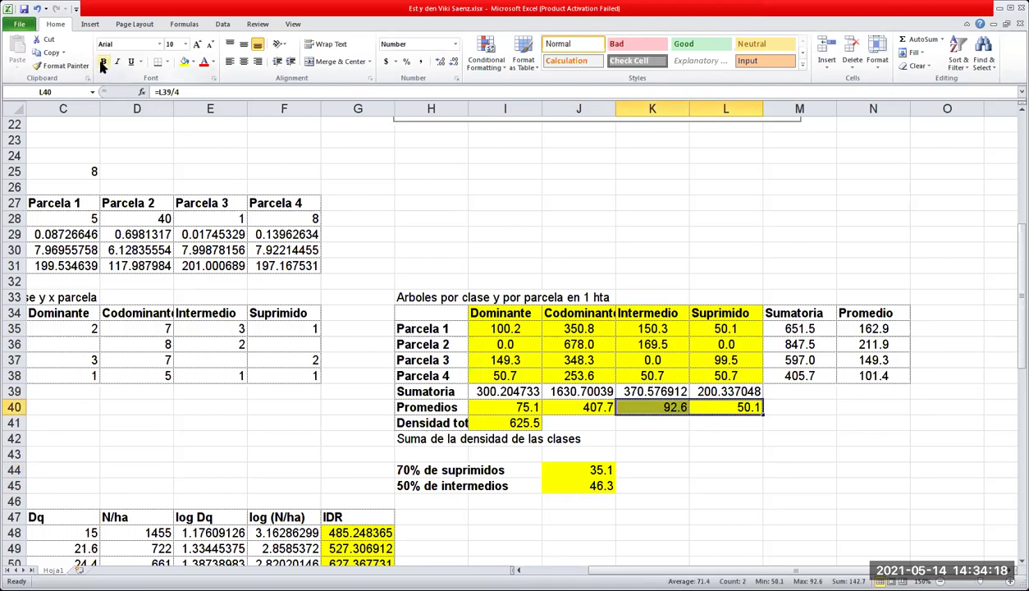
pyautogui.click(750, 474)
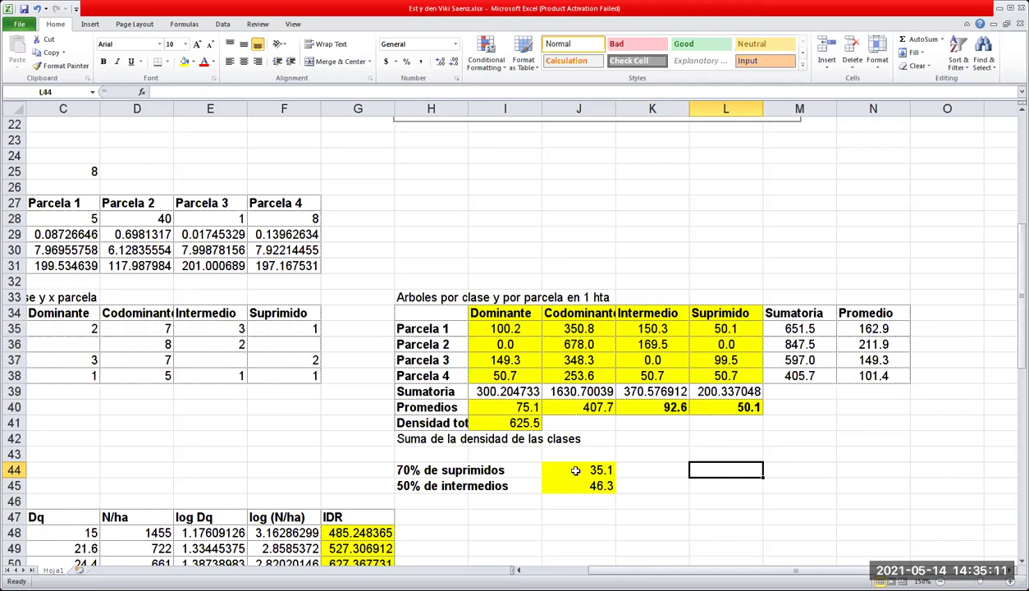
# Check the 70% de suprimidos formula in J44 and the Intermedio and Suprimido averages, including the parcel values in K35:K38.
pyautogui.press('Left')
pyautogui.press('Left')
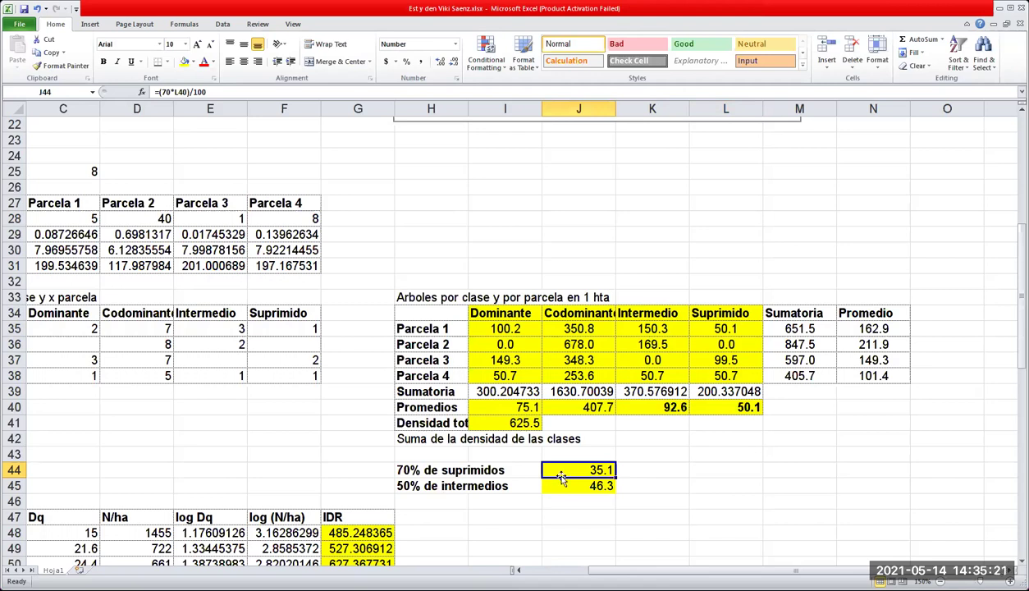
pyautogui.click(666, 405)
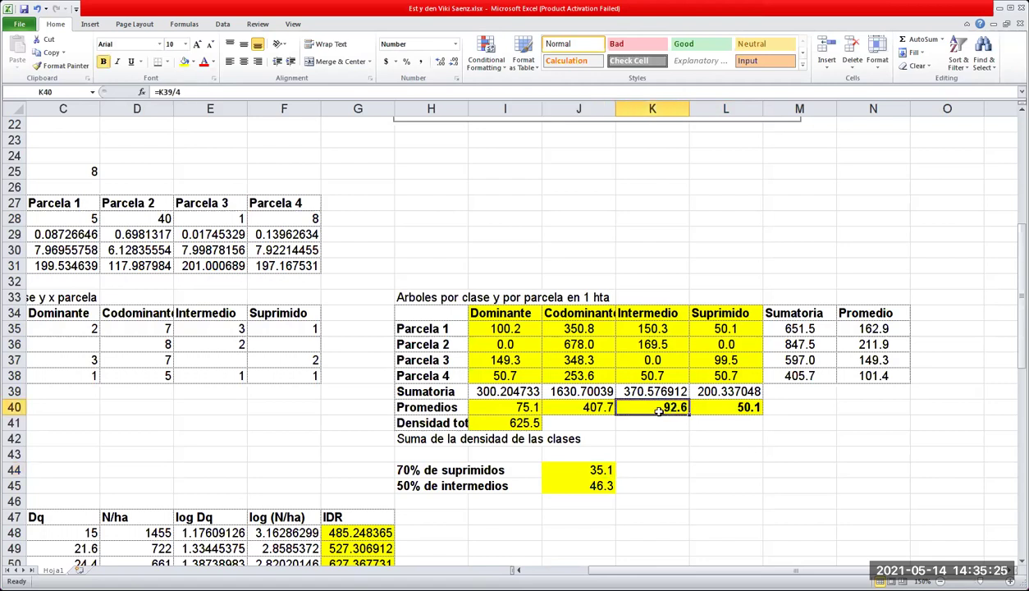
pyautogui.moveTo(652, 329); pyautogui.dragTo(652, 378)
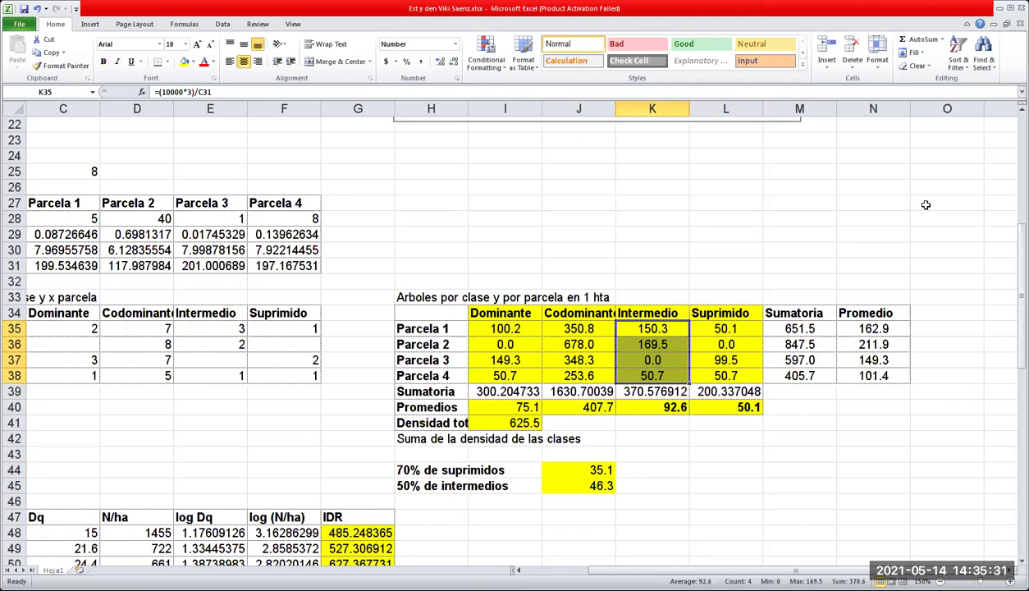
pyautogui.click(657, 408)
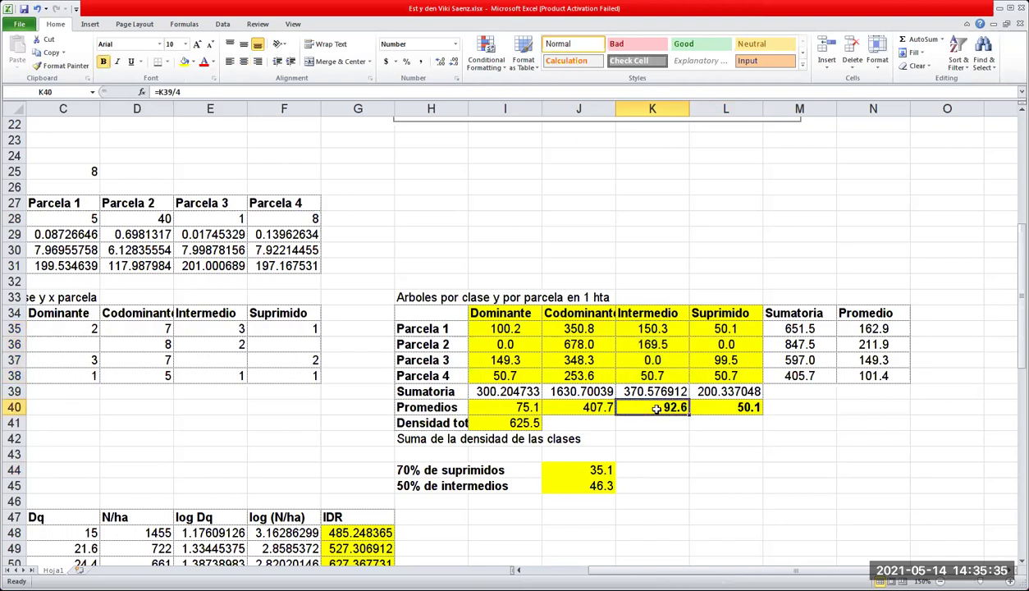
pyautogui.click(602, 469)
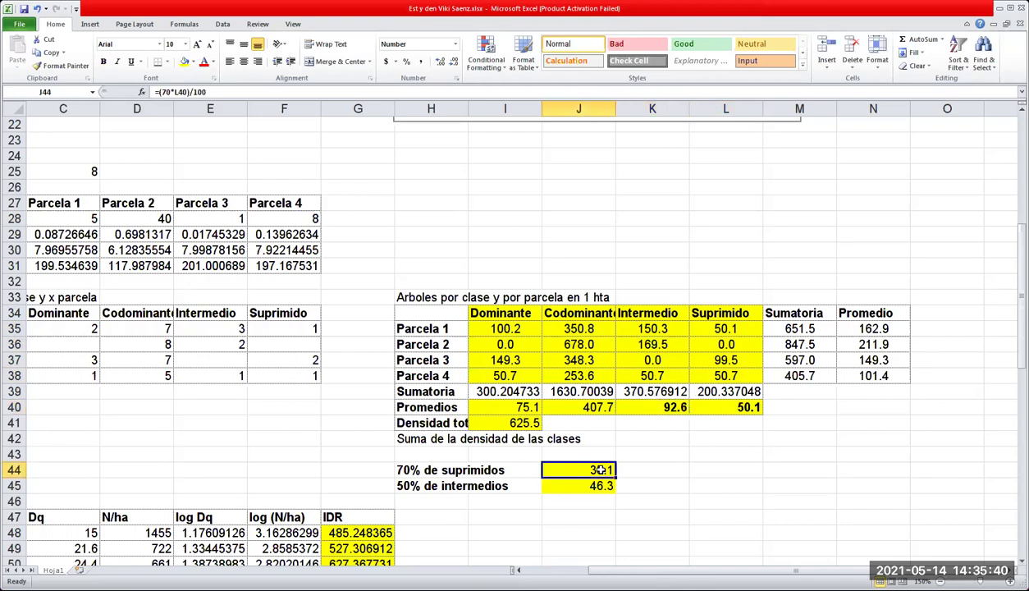
pyautogui.click(232, 91)
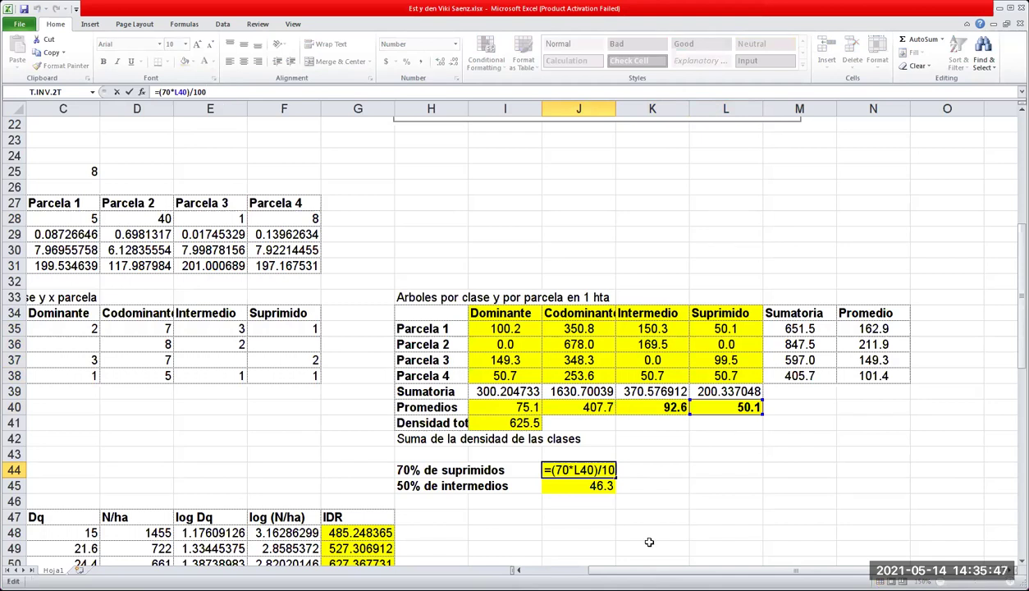
pyautogui.click(722, 472)
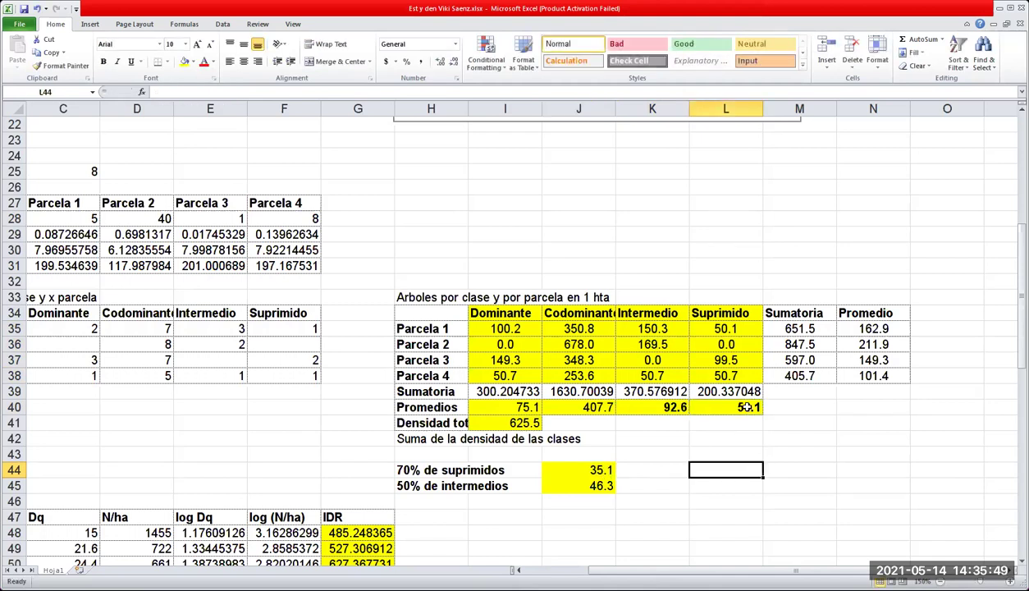
pyautogui.press('Up')
pyautogui.press('Up')
pyautogui.press('Up')
pyautogui.press('Up')
# Move the 70% de suprimidos result to L44 and the 50% de intermedios result to K45, under their class columns.
pyautogui.click(603, 470)
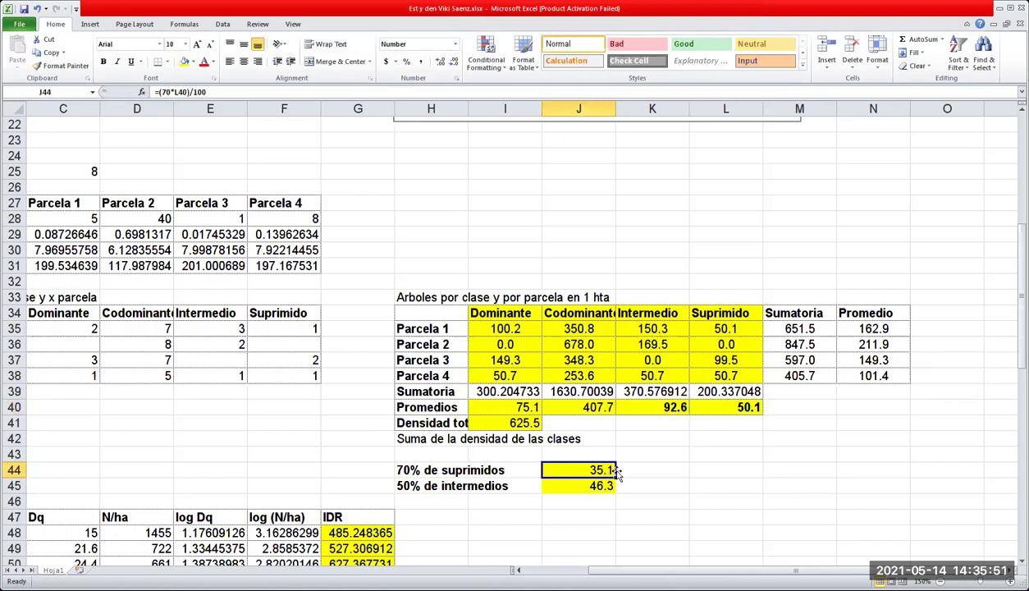
pyautogui.moveTo(617, 473); pyautogui.dragTo(726, 471)
pyautogui.click(607, 486)
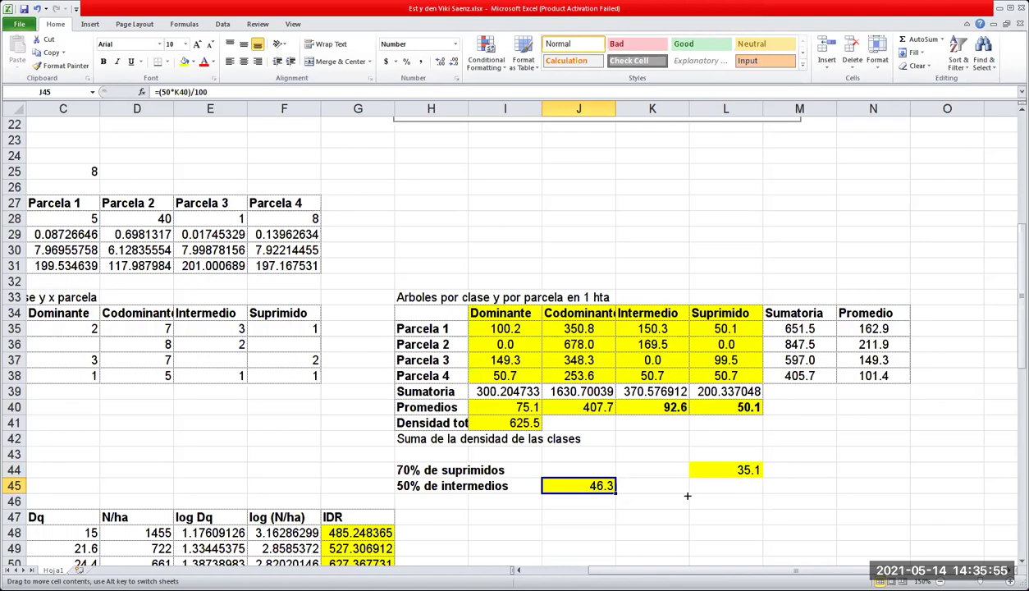
pyautogui.moveTo(612, 487); pyautogui.dragTo(686, 487)
pyautogui.click(851, 470)
# Compare the results in L44 and K45 with the Suprimido and Intermedio averages in L40 and K40.
pyautogui.moveTo(736, 402); pyautogui.dragTo(729, 467)
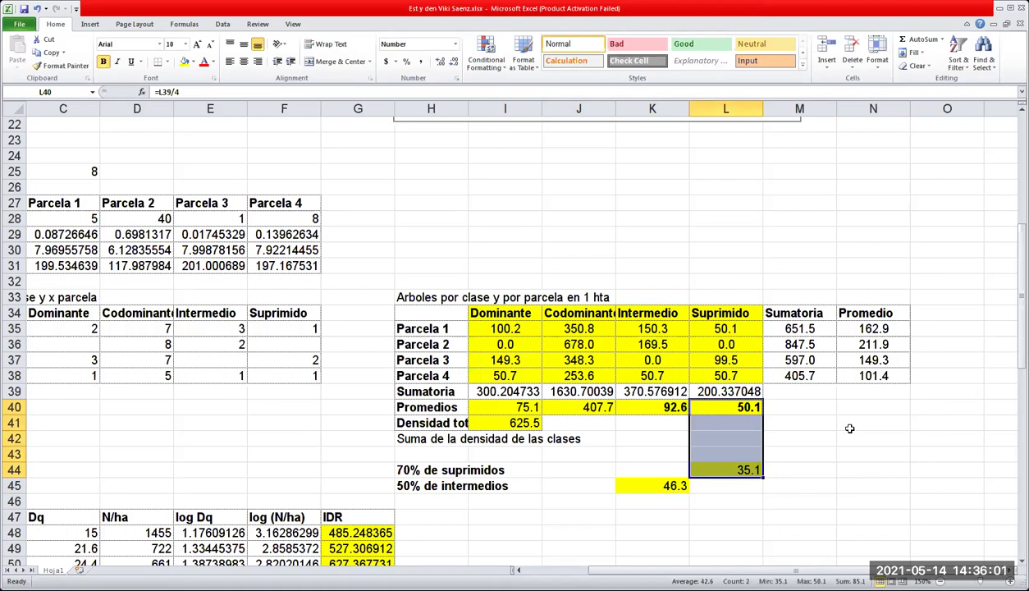
pyautogui.click(744, 469)
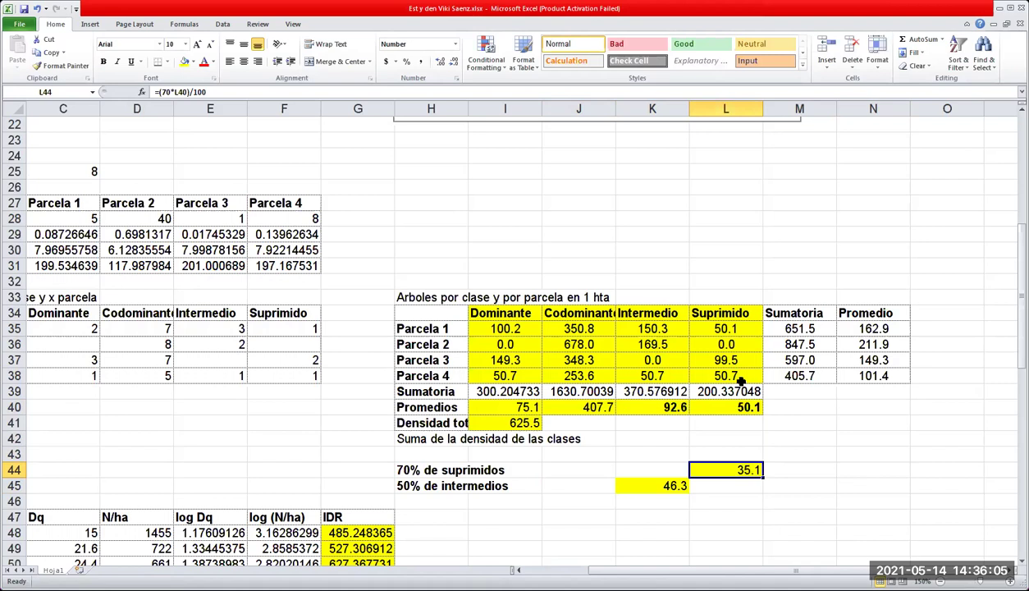
pyautogui.press('Up')
pyautogui.press('Up')
pyautogui.press('Up')
pyautogui.press('Up')
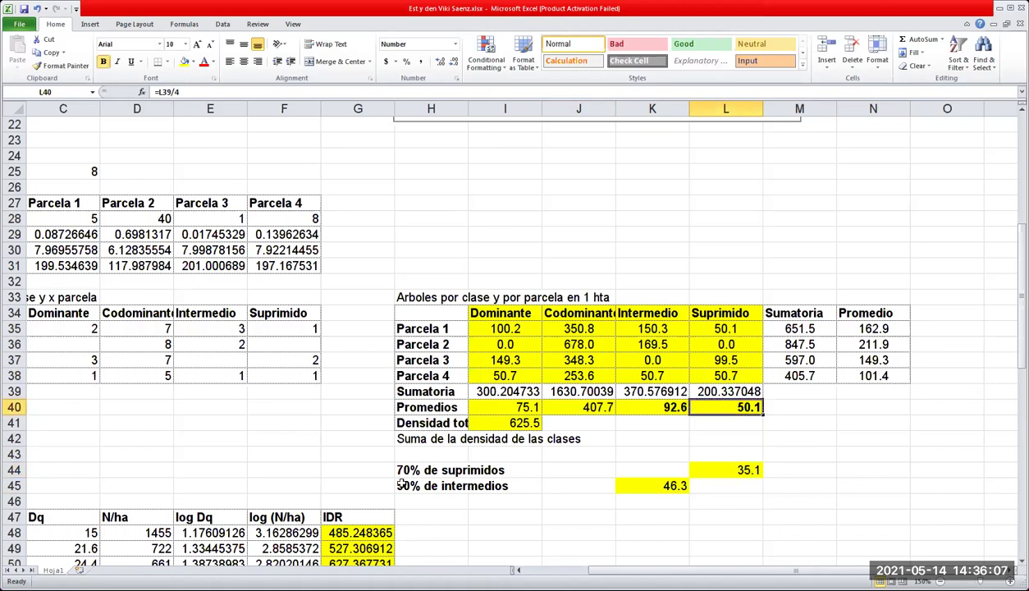
pyautogui.press('Down')
pyautogui.press('Down')
pyautogui.press('Down')
pyautogui.press('Down')
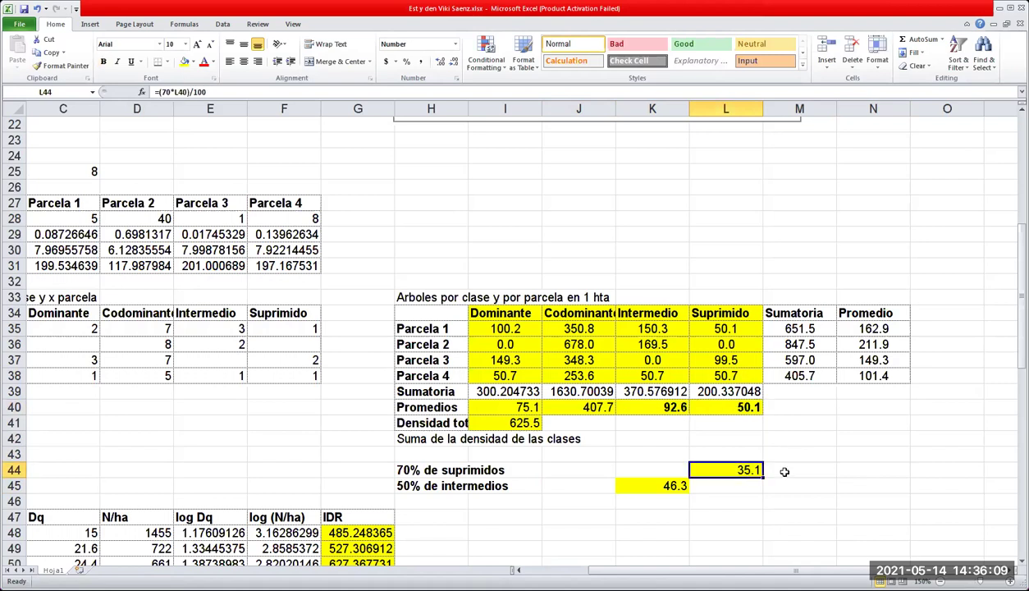
pyautogui.click(784, 471)
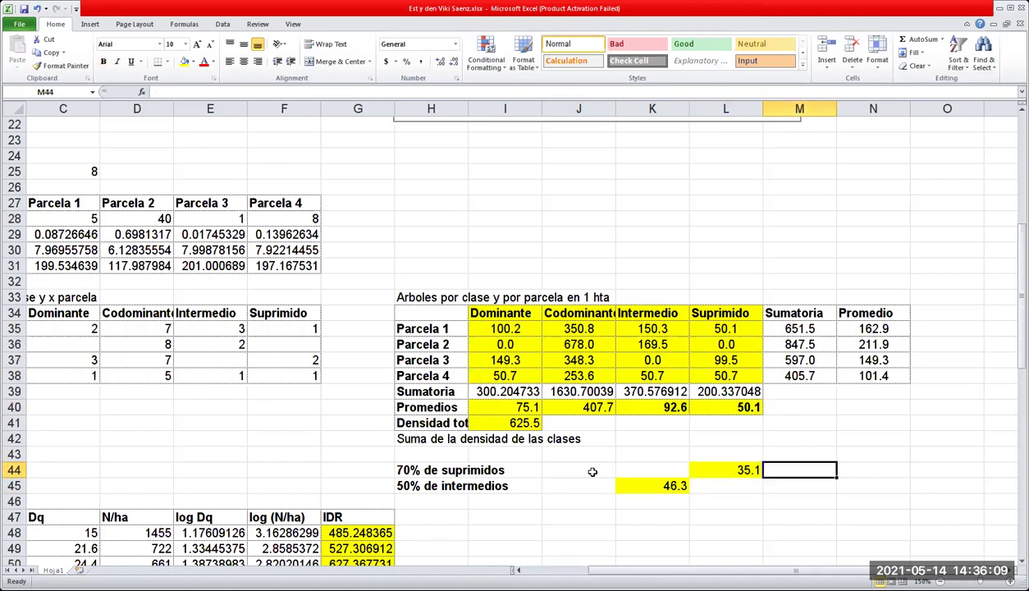
pyautogui.click(681, 411)
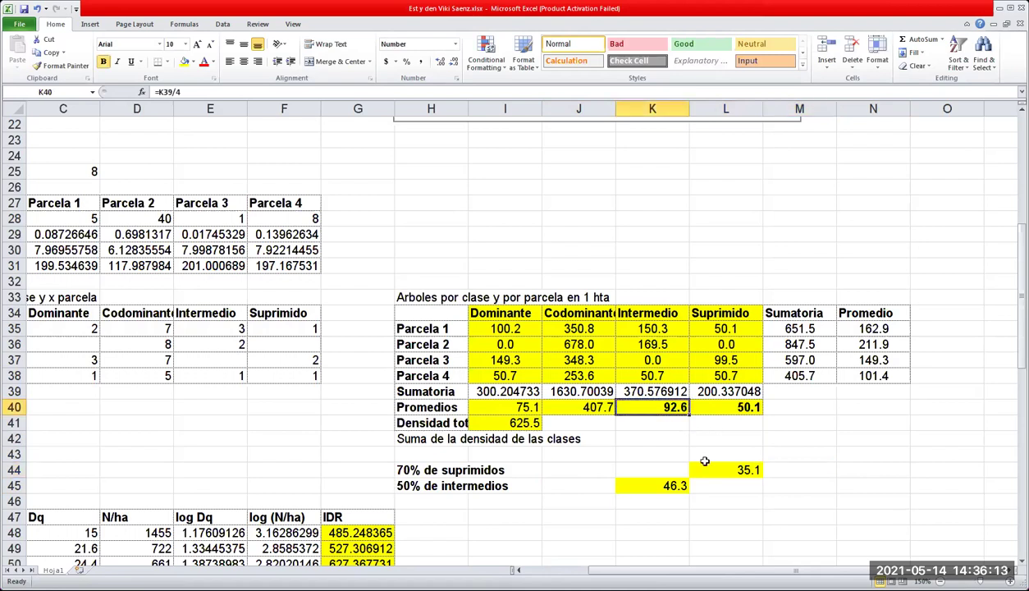
pyautogui.click(653, 477)
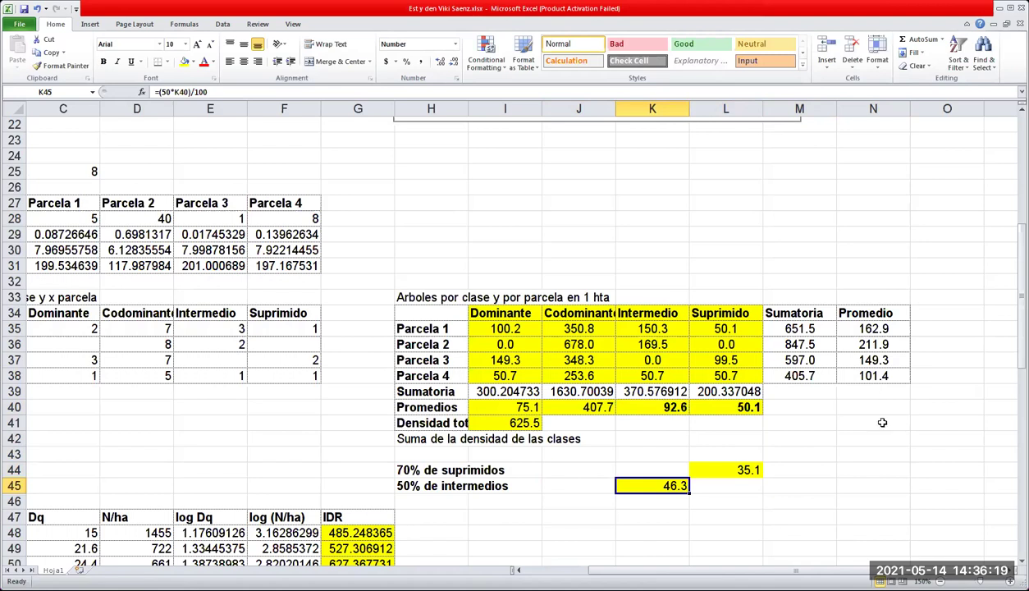
pyautogui.click(874, 407)
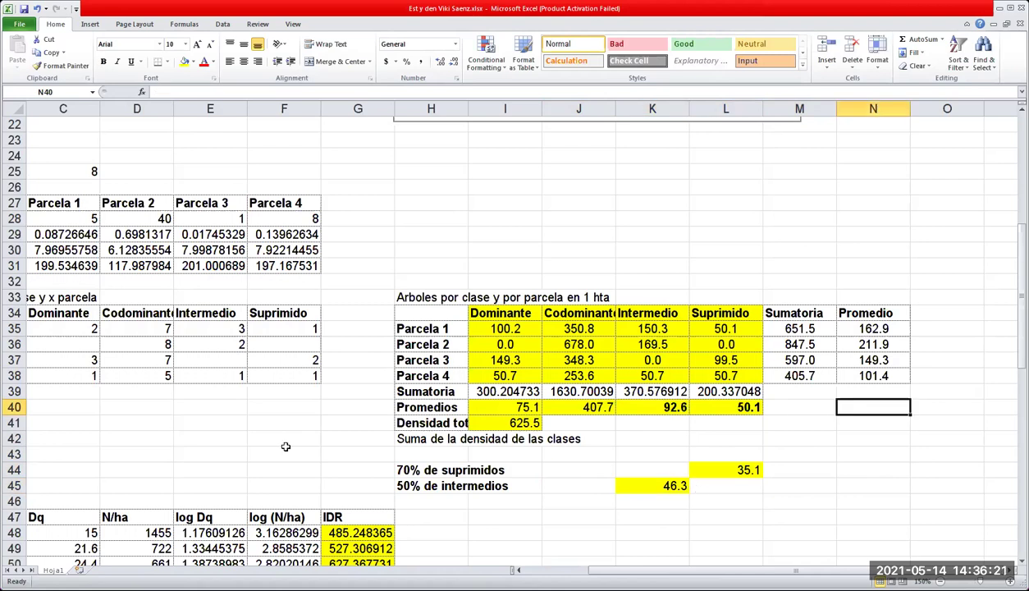
# Colour the text of the Superficie row, B31:F31, red.
pyautogui.hotkey('ctrl', 'z')
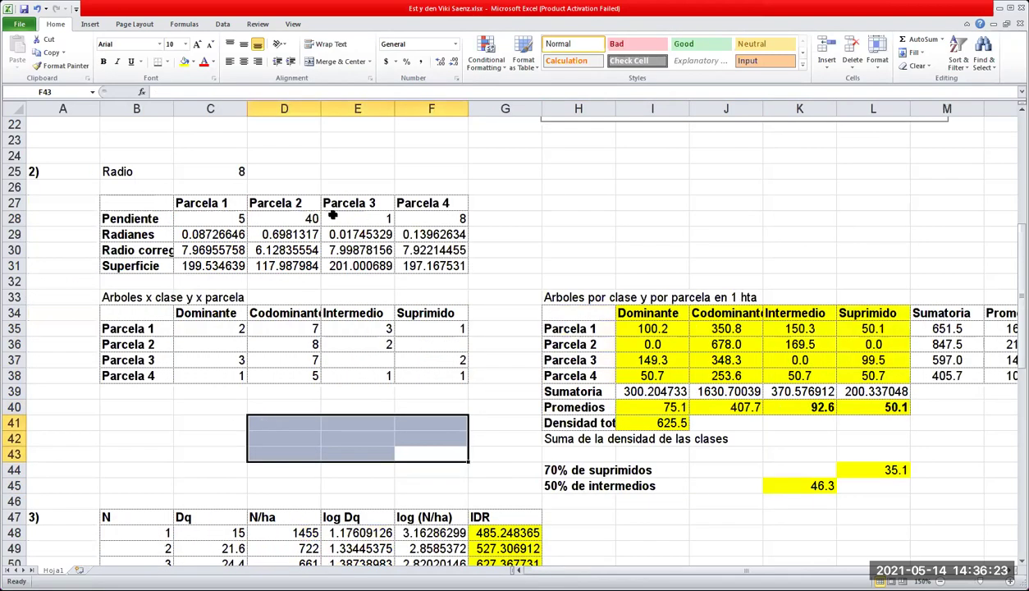
pyautogui.click(153, 261)
pyautogui.keyDown('shift'); pyautogui.click(408, 265); pyautogui.keyUp('shift')
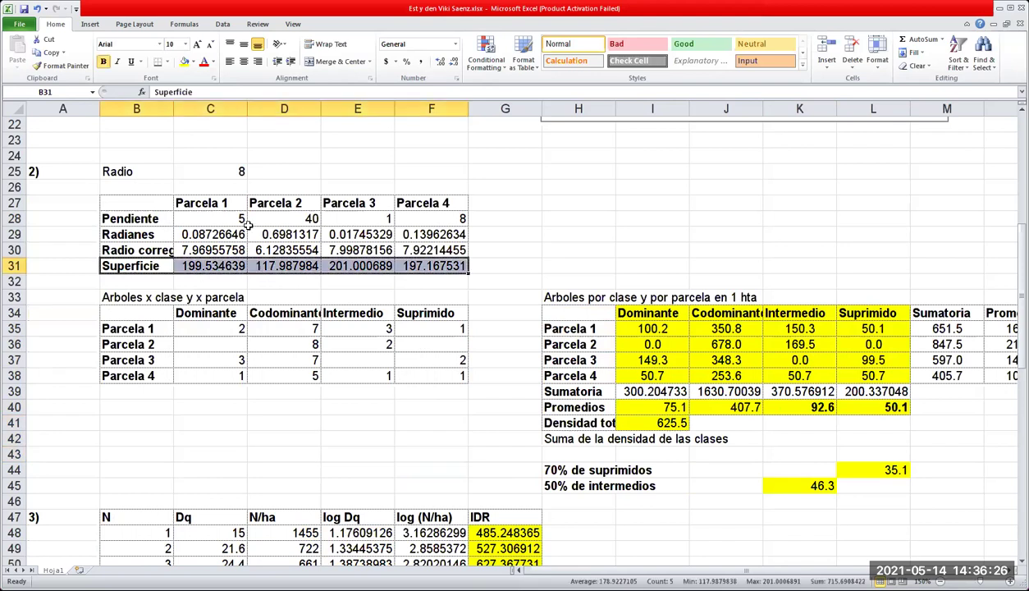
pyautogui.click(205, 63)
pyautogui.click(594, 204)
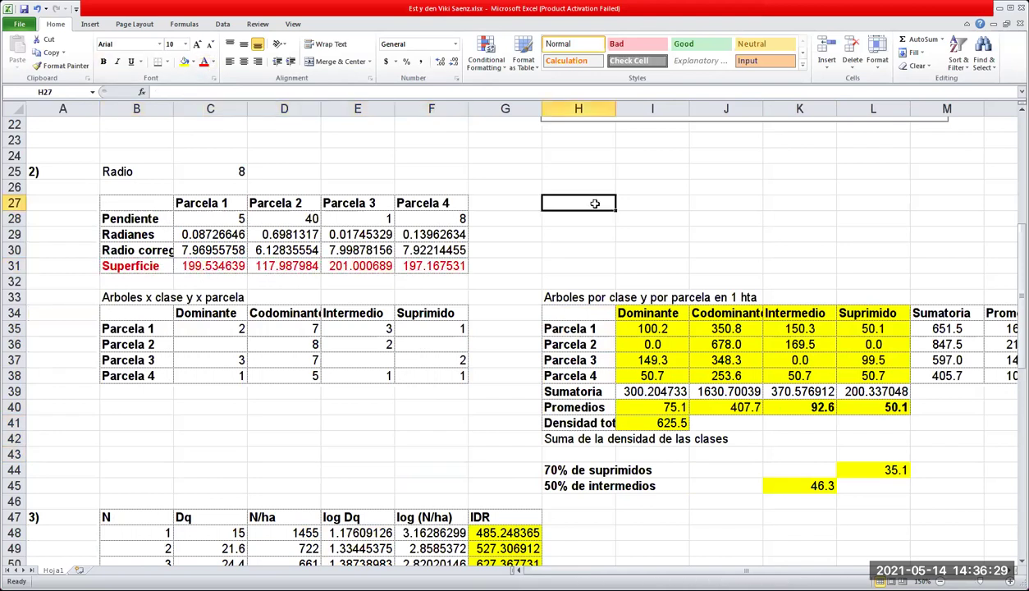
# Colour the text of the Pendiente row, B28:F28, red.
pyautogui.click(146, 216)
pyautogui.keyDown('shift'); pyautogui.click(452, 218); pyautogui.keyUp('shift')
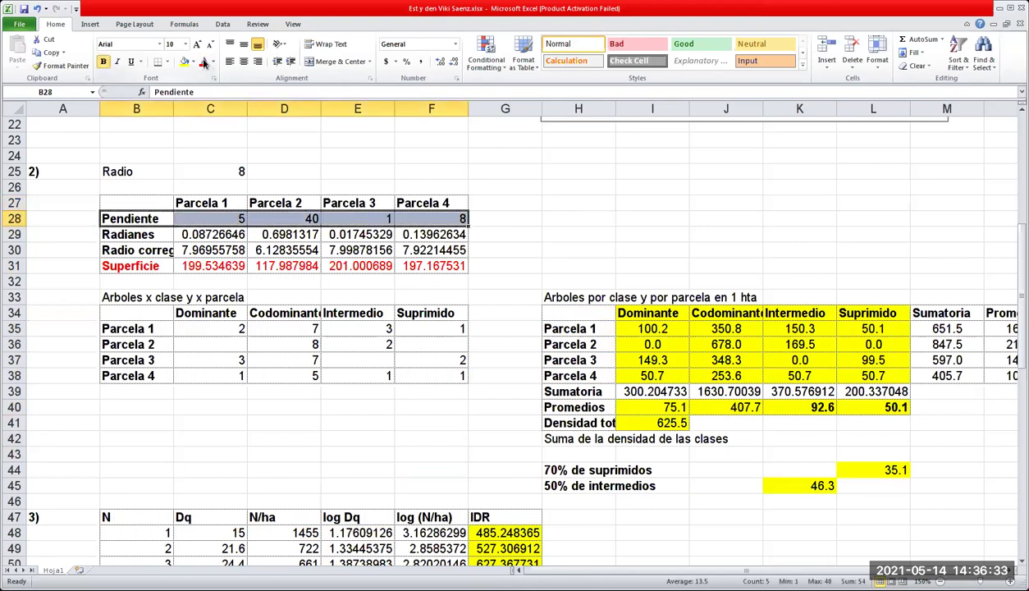
pyautogui.click(203, 63)
pyautogui.click(620, 199)
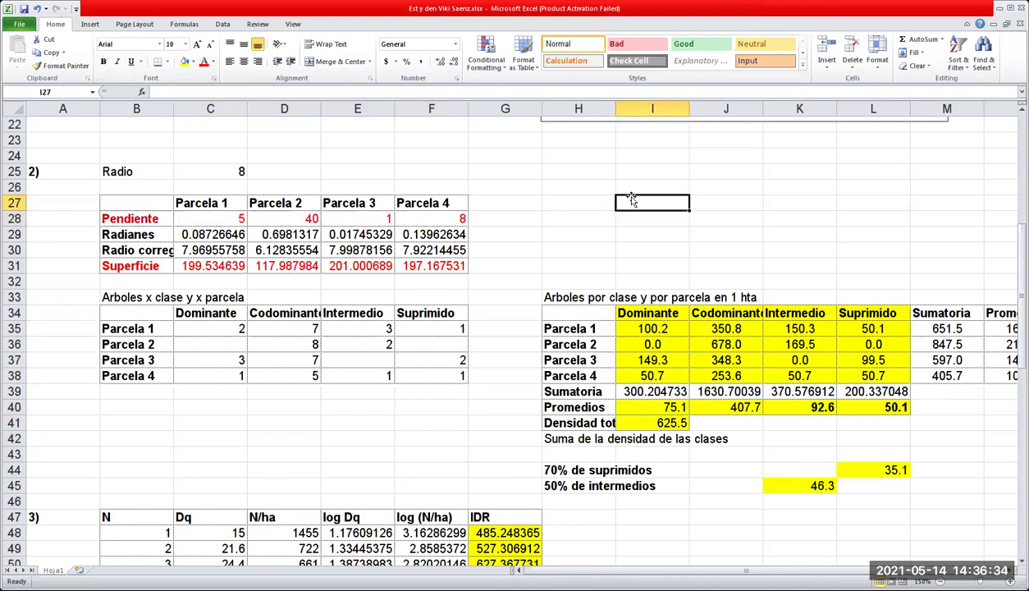
# Compare the tree counts in C35:F38 and the Parcela 2 surface formula in D31 with the per-hectare densities in I34:L38.
pyautogui.click(237, 327)
pyautogui.keyDown('shift'); pyautogui.click(435, 379); pyautogui.keyUp('shift')
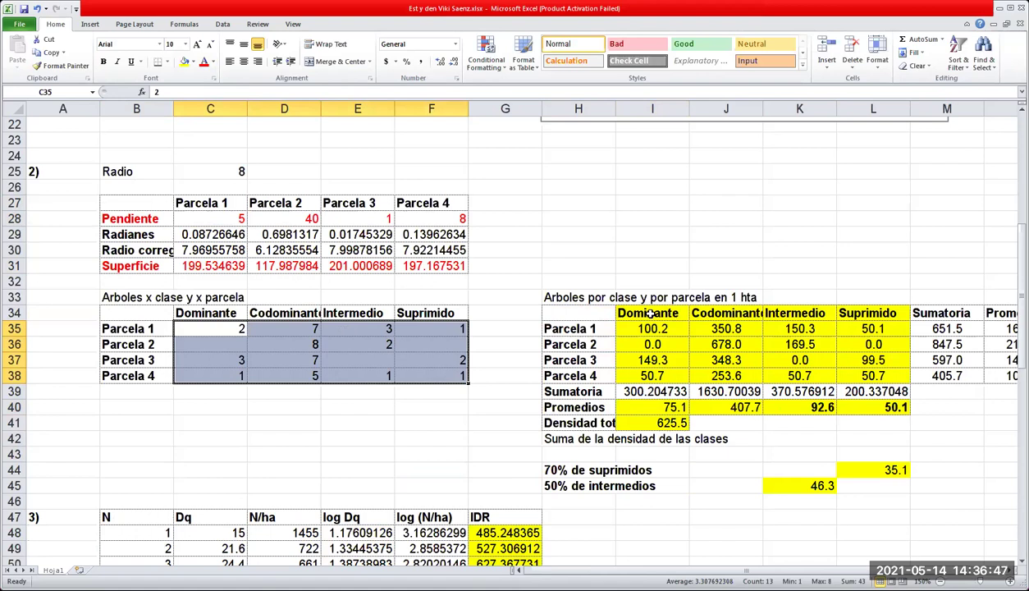
pyautogui.click(343, 347)
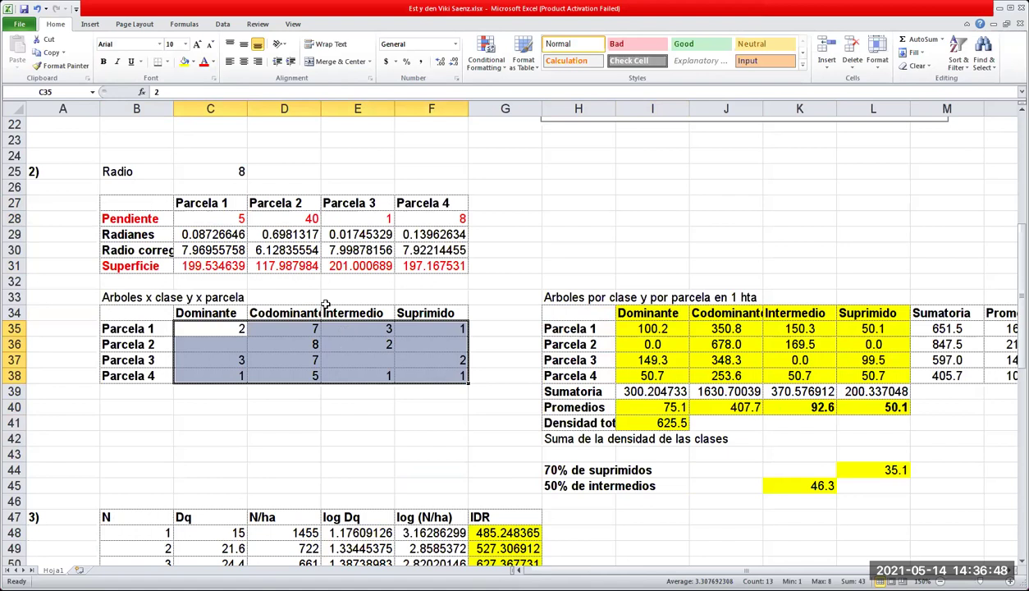
pyautogui.click(297, 270)
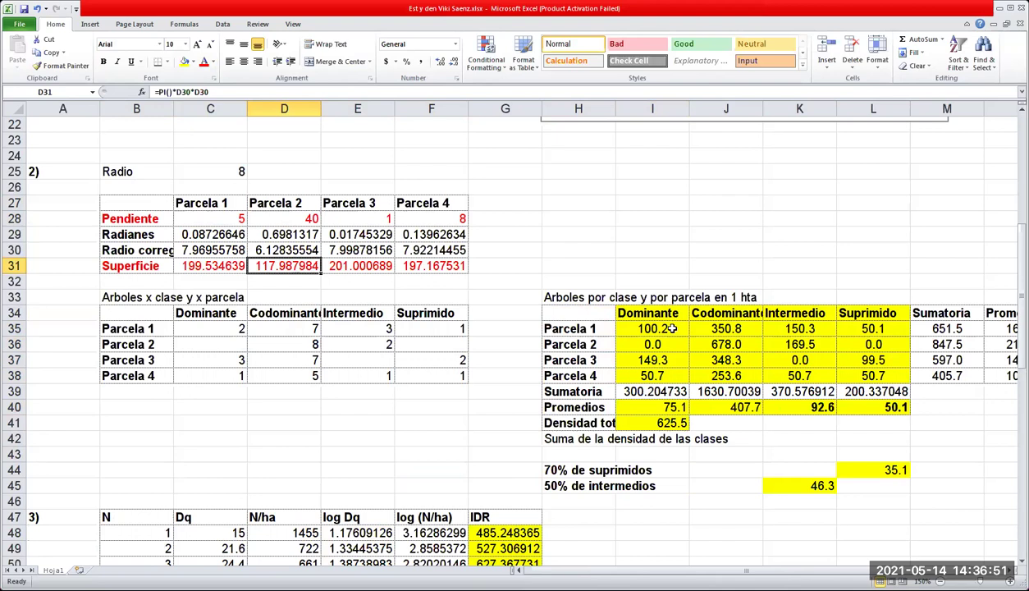
pyautogui.moveTo(635, 308); pyautogui.dragTo(879, 375)
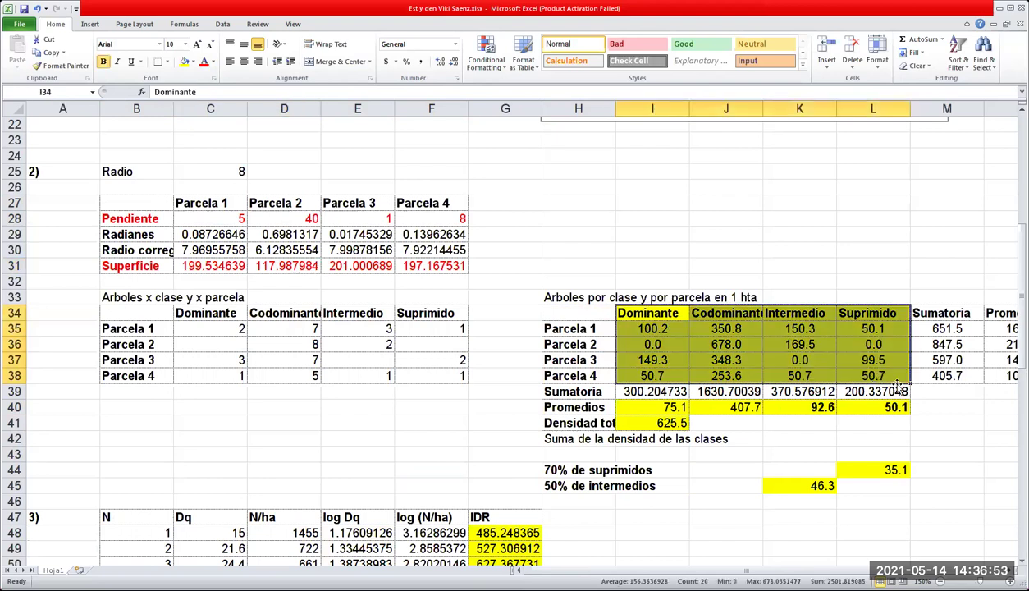
pyautogui.click(963, 472)
# Delete the empty row 55 above the b, a and Do coefficients.
pyautogui.scroll(-2, 961, 496)
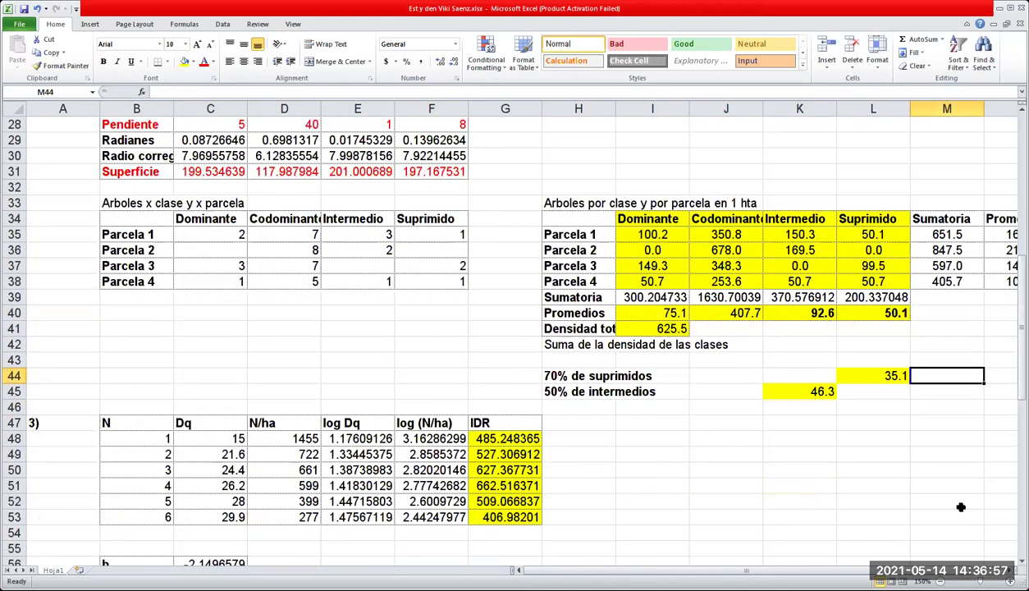
pyautogui.scroll(-3, 960, 507)
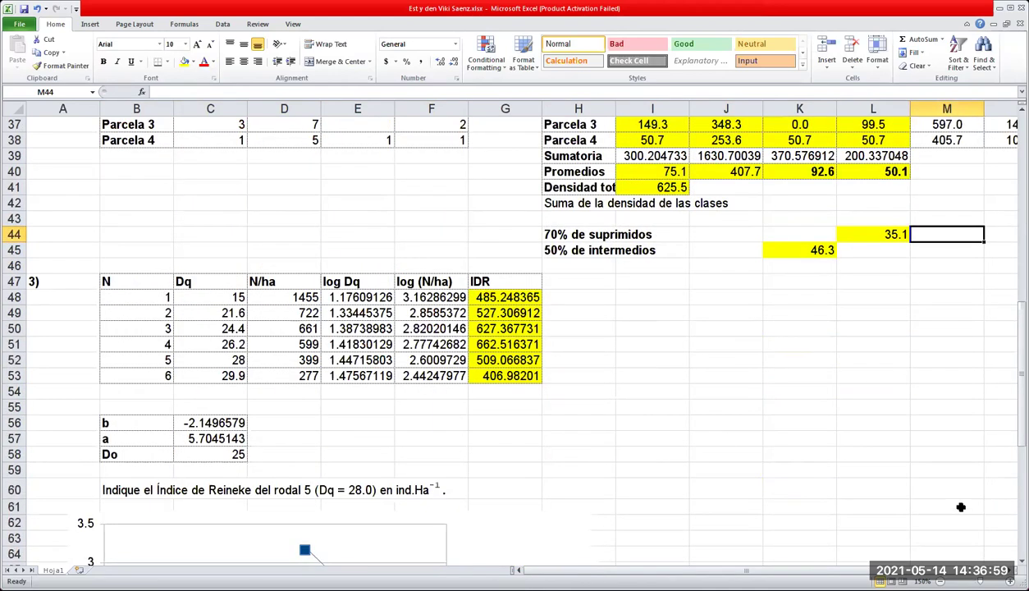
pyautogui.scroll(3, 960, 503)
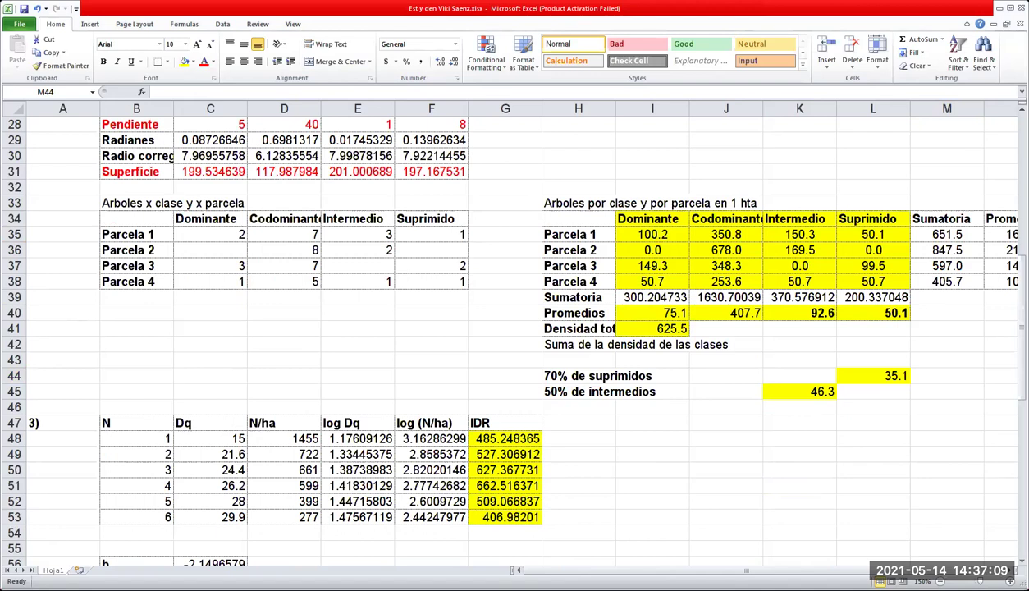
pyautogui.click(620, 445)
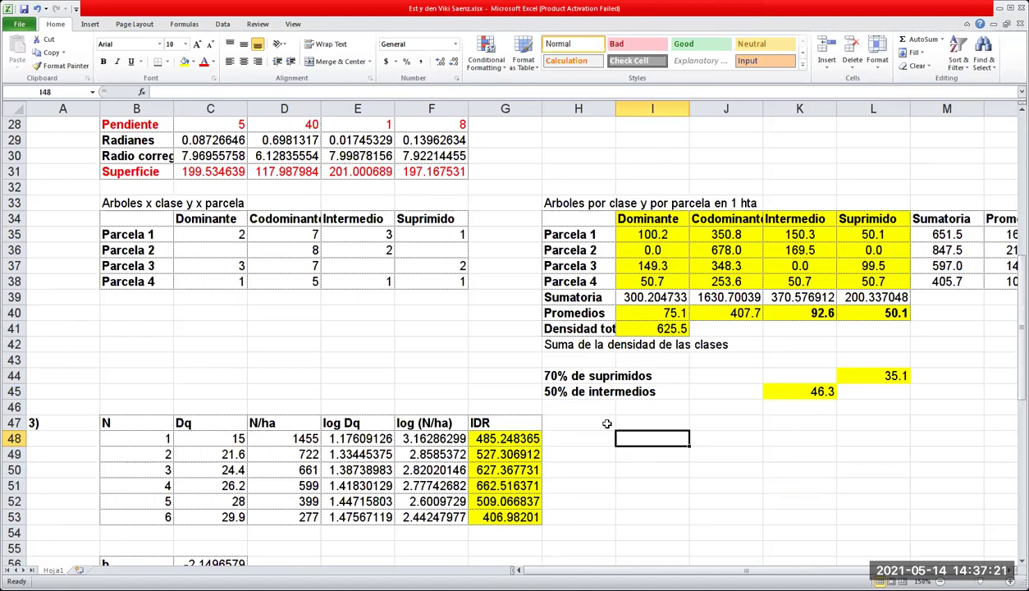
pyautogui.scroll(-7, 607, 423)
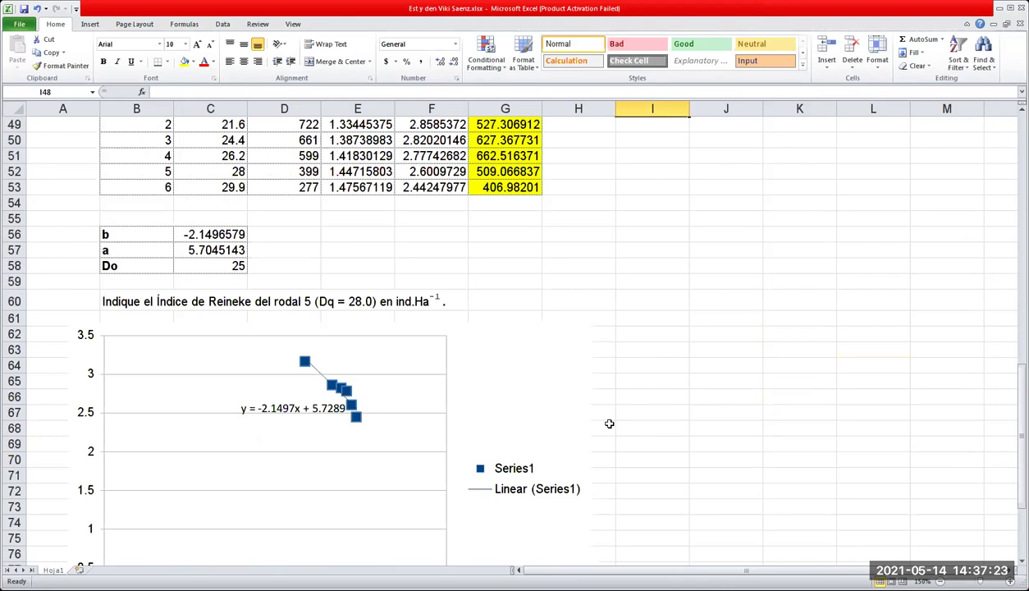
pyautogui.scroll(-4, 609, 424)
pyautogui.scroll(6, 609, 423)
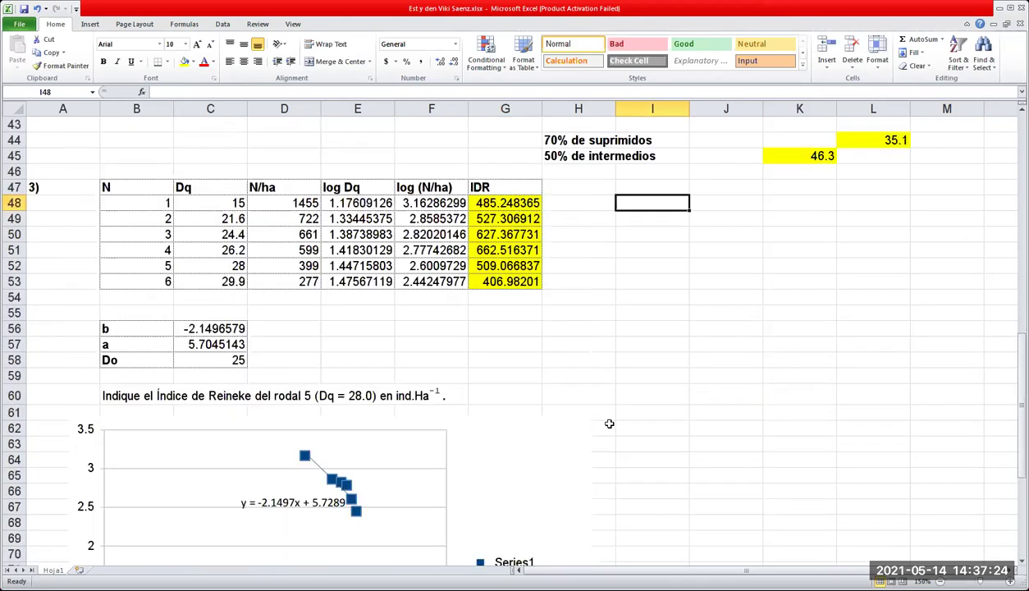
pyautogui.click(14, 313)
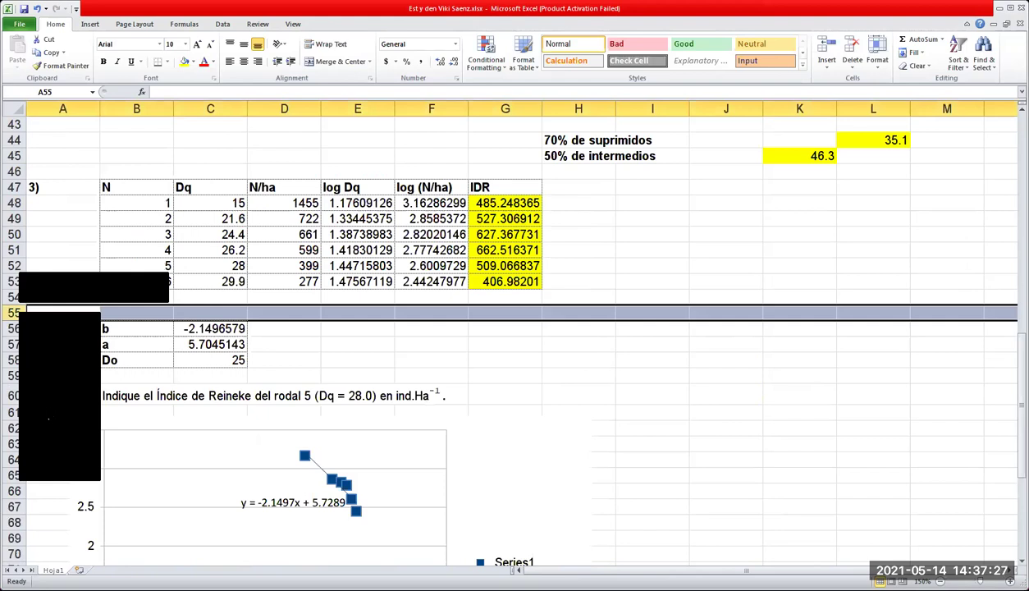
pyautogui.click(48, 419)
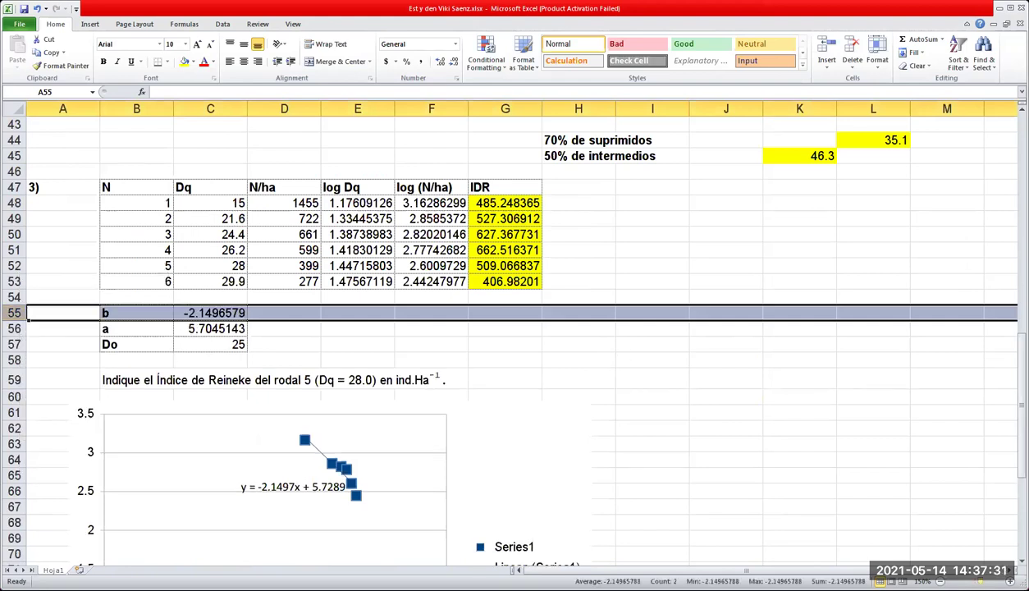
# Reduce the zoom to 120% and look over the Reineke chart and answers 4 and 5 below the tables.
pyautogui.scroll(-2, 700, 406)
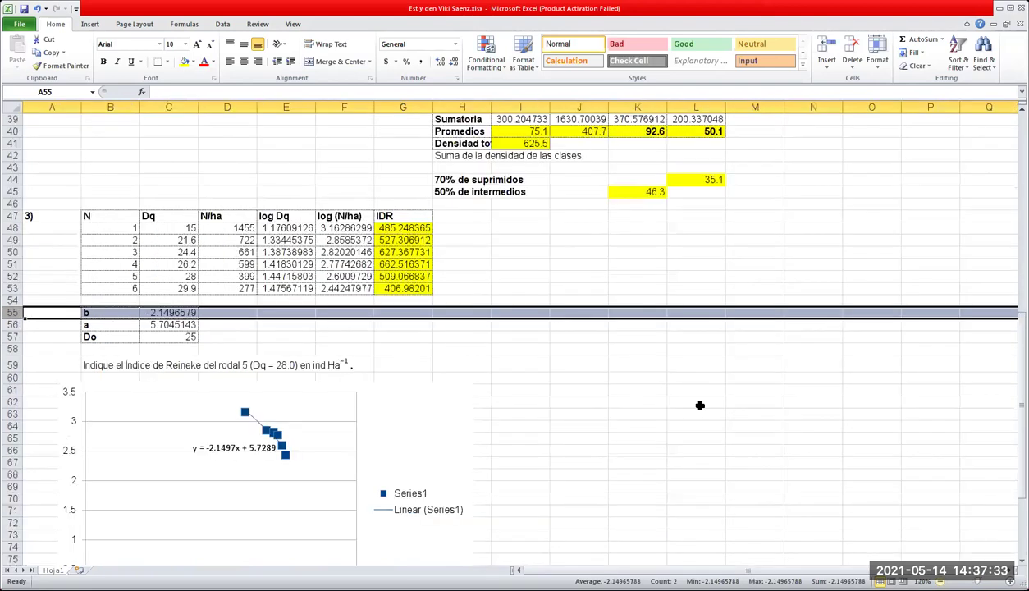
pyautogui.scroll(-2, 700, 406)
pyautogui.scroll(-2, 698, 405)
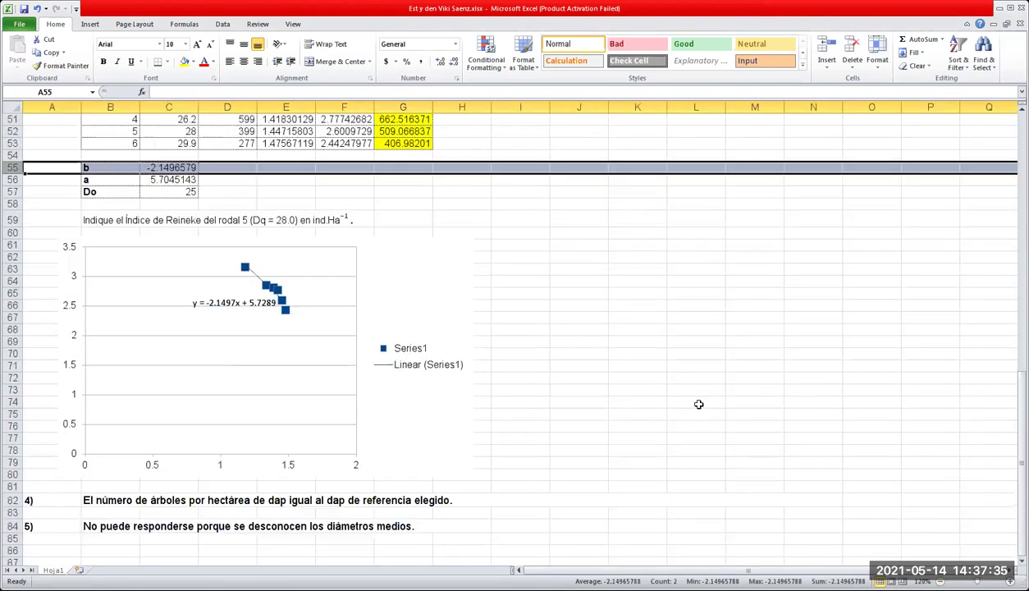
pyautogui.scroll(2, 698, 404)
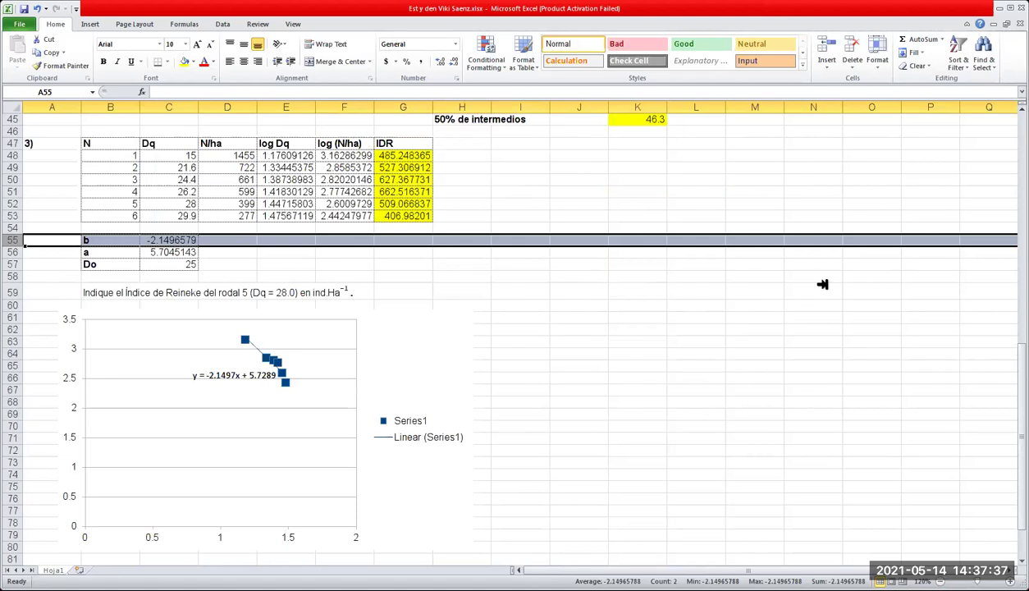
pyautogui.press('super+Down')
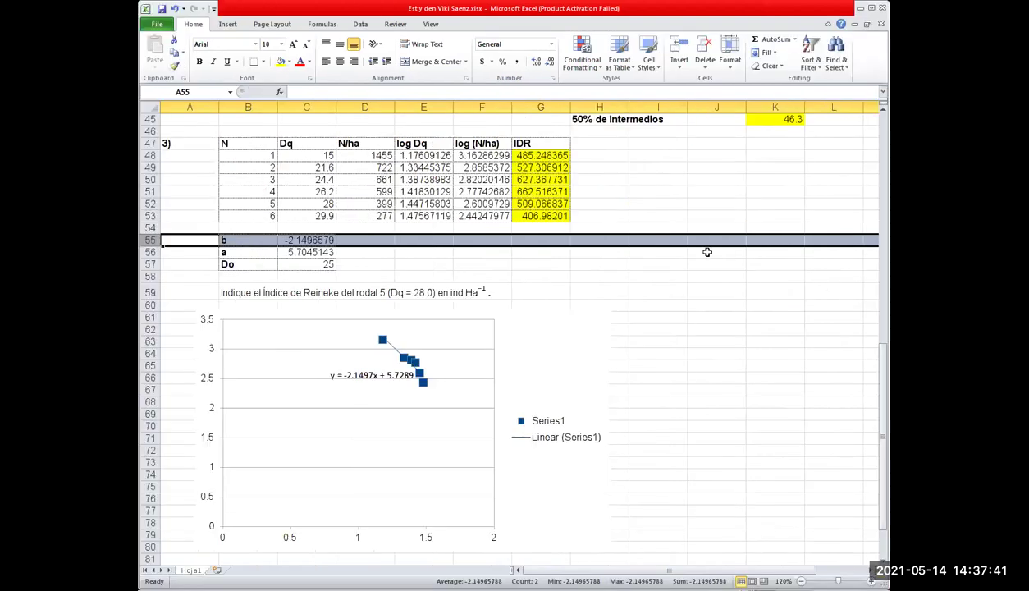
pyautogui.click(710, 200)
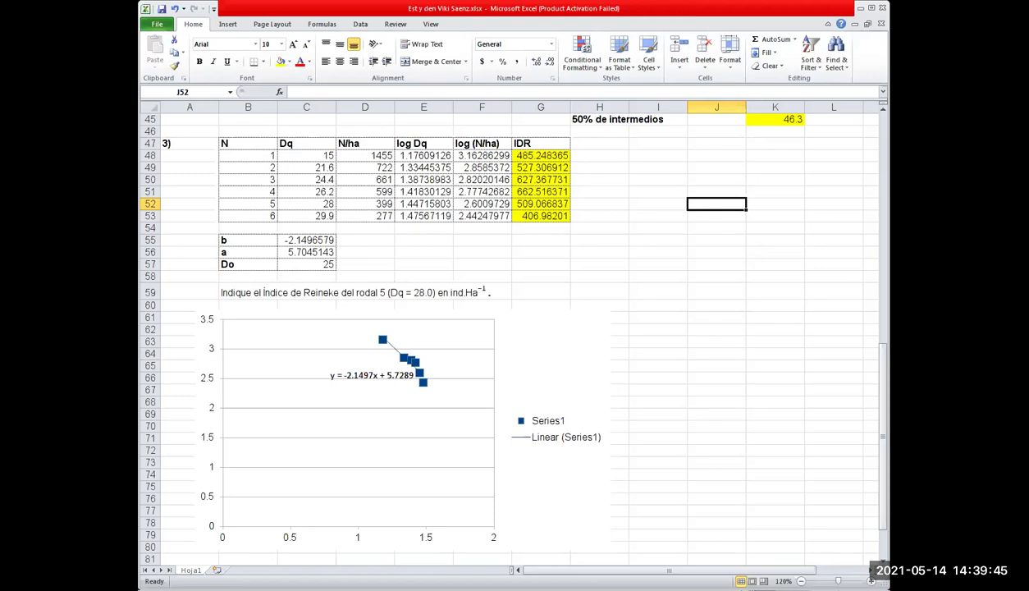
# Colour the Dq and N/ha columns, C47:D53, purple and make their values bold.
pyautogui.moveTo(301, 144); pyautogui.dragTo(379, 217)
pyautogui.click(300, 62)
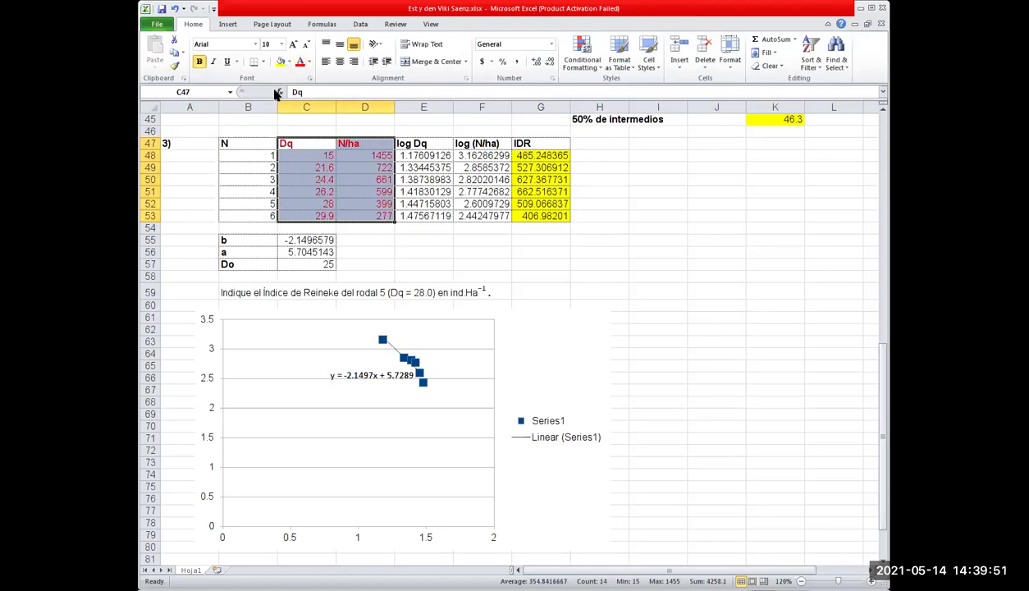
pyautogui.click(308, 63)
pyautogui.click(371, 140)
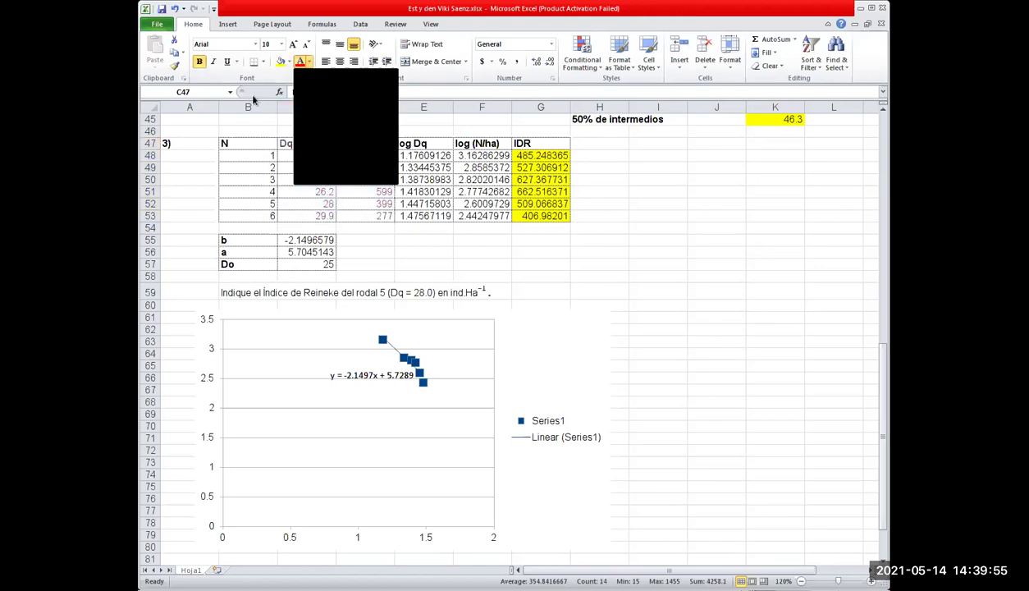
pyautogui.click(198, 63)
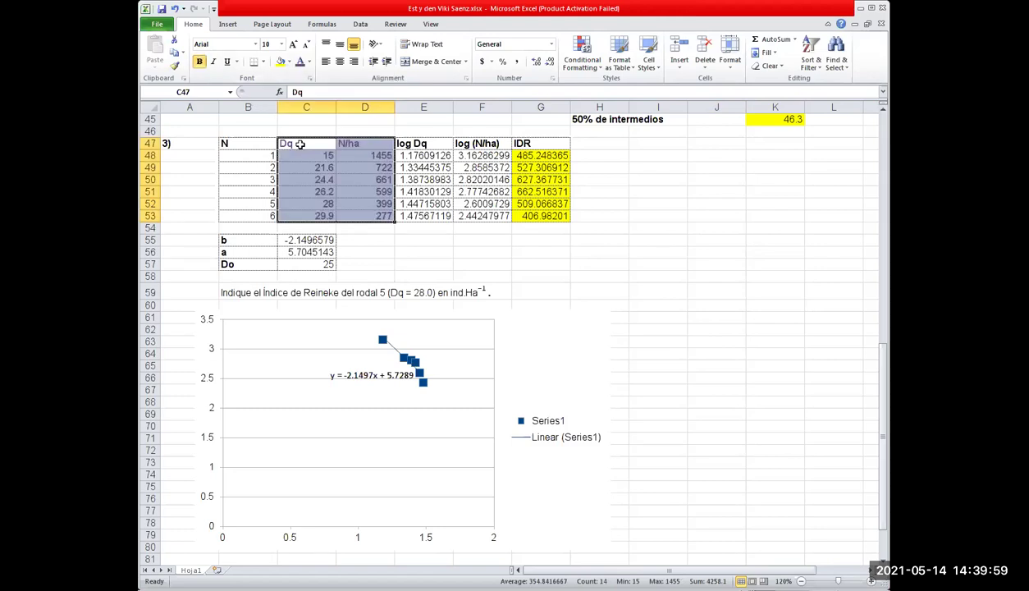
pyautogui.click(685, 263)
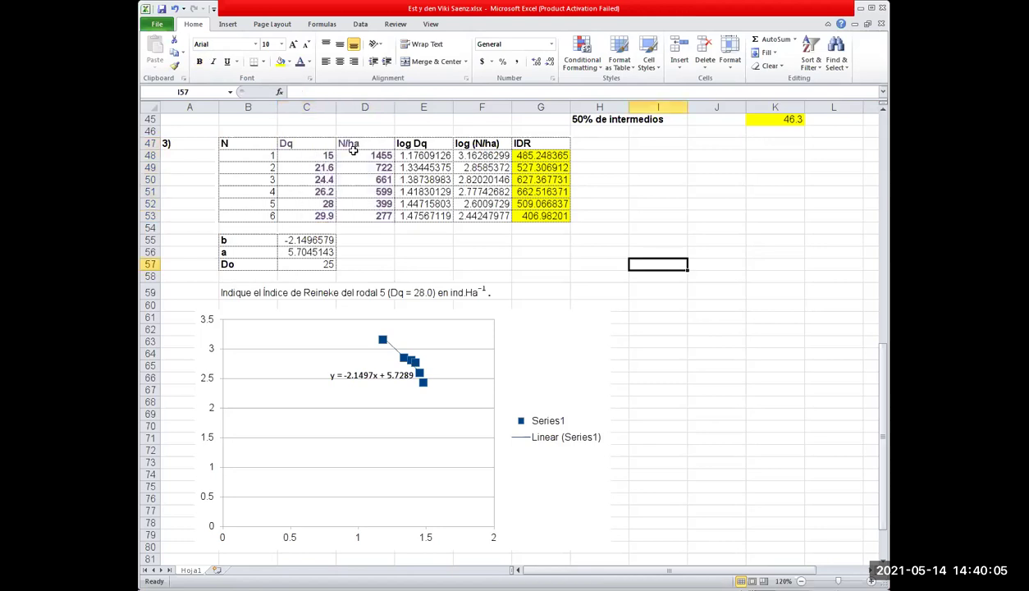
# Compare the Dq and N/ha pairs of stands 1, 2 and 6 in the Reineke table.
pyautogui.moveTo(311, 155); pyautogui.dragTo(369, 155)
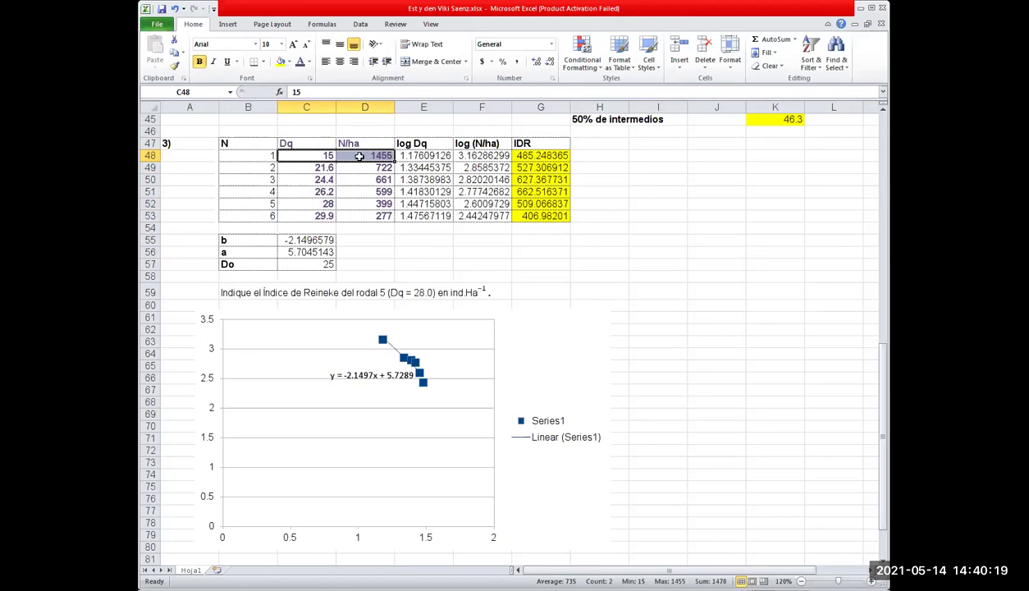
pyautogui.press('Right')
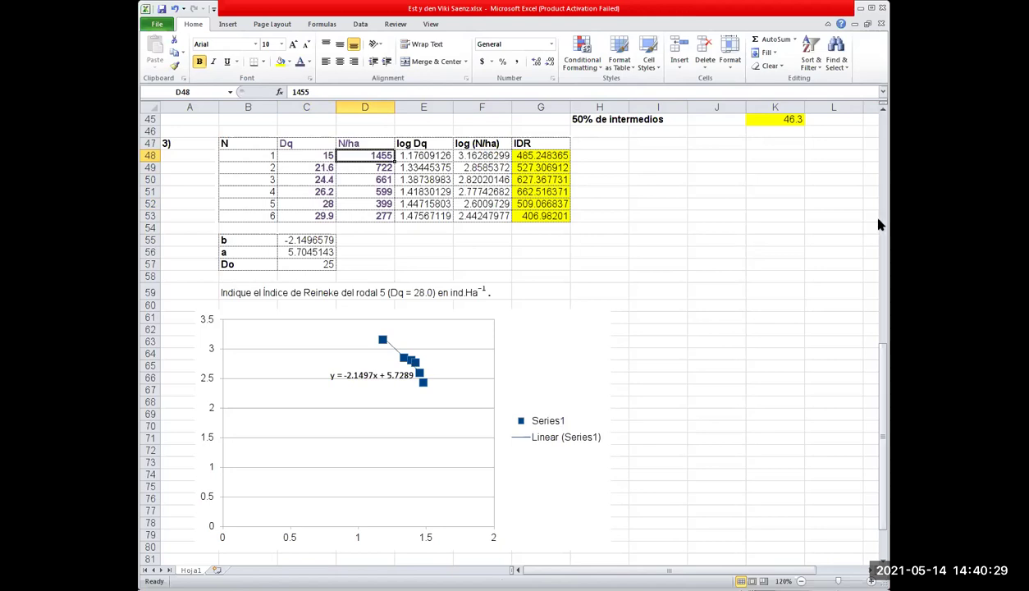
pyautogui.press('Left')
pyautogui.press('Down')
pyautogui.hotkey('shift', 'Right')
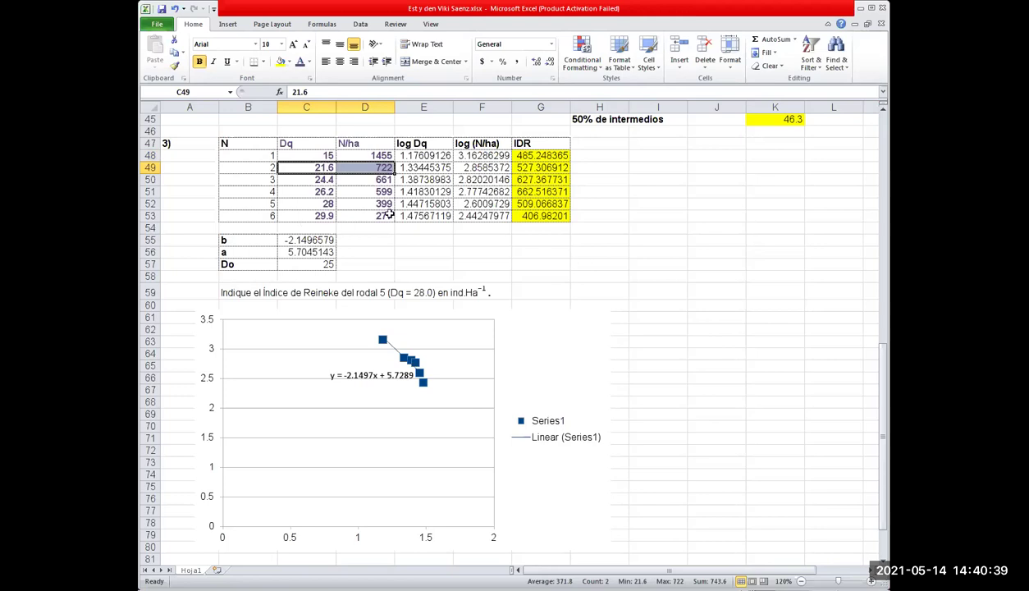
pyautogui.moveTo(308, 216); pyautogui.dragTo(382, 216)
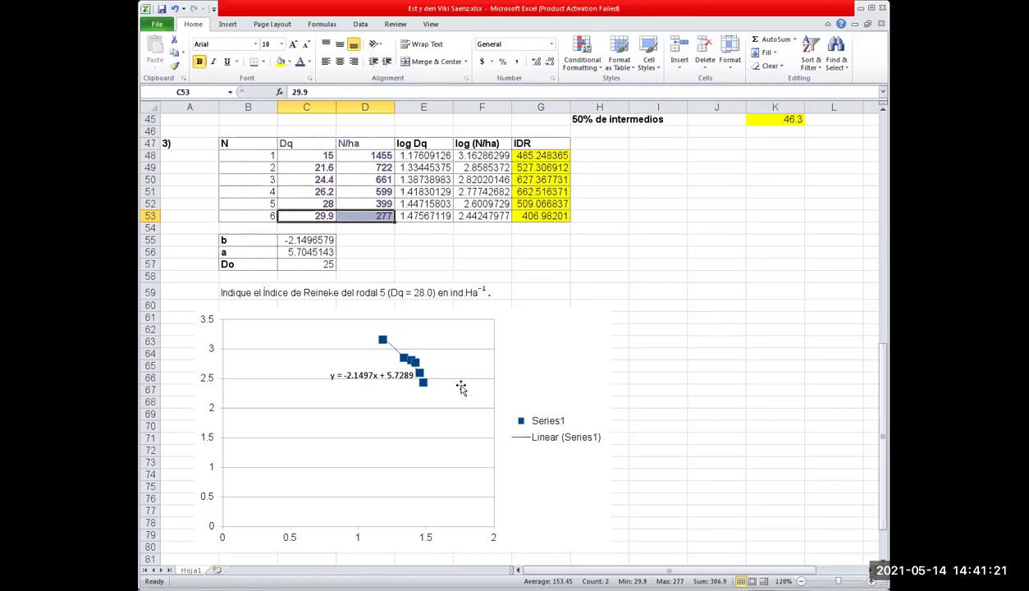
# Move the trendline equation in the Reineke chart away from the line into the empty area beside it.
pyautogui.click(384, 365)
pyautogui.moveTo(384, 365); pyautogui.dragTo(289, 354)
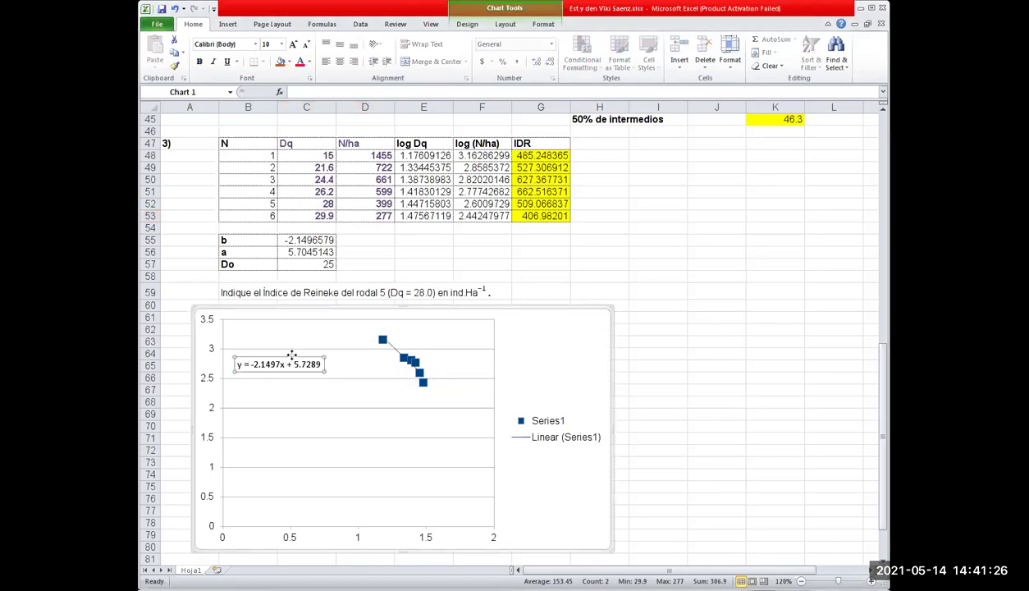
pyautogui.click(734, 348)
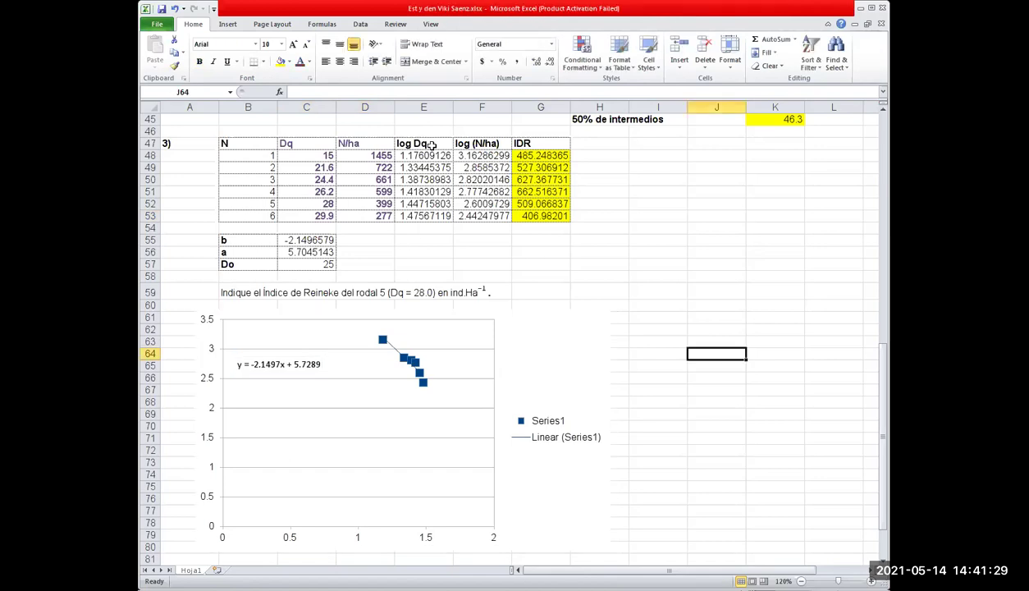
# Check the chart series' source ranges and rescale the horizontal axis to run from 1 to 1.5.
pyautogui.click(381, 341)
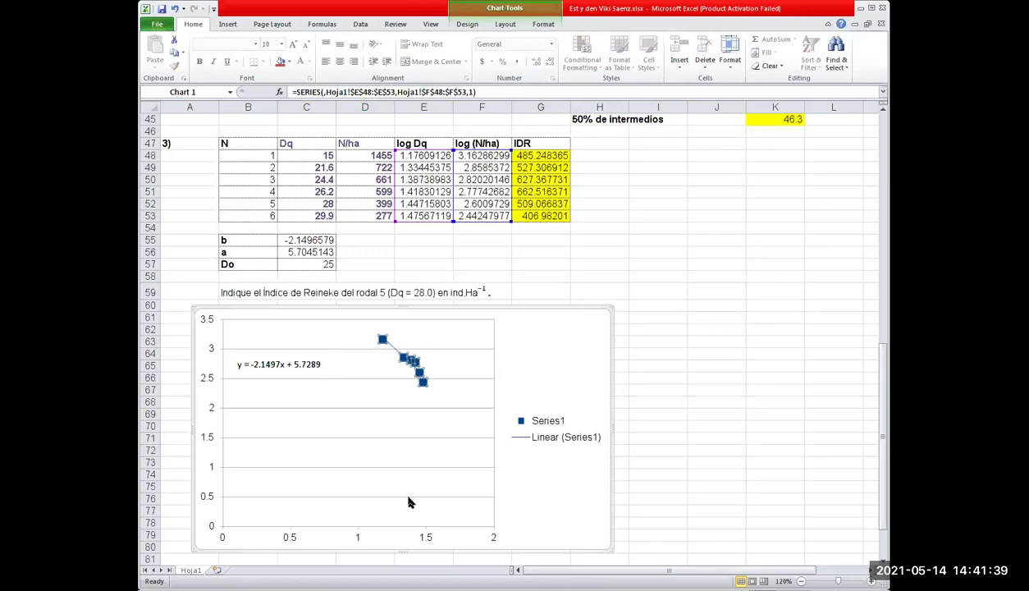
pyautogui.click(428, 536)
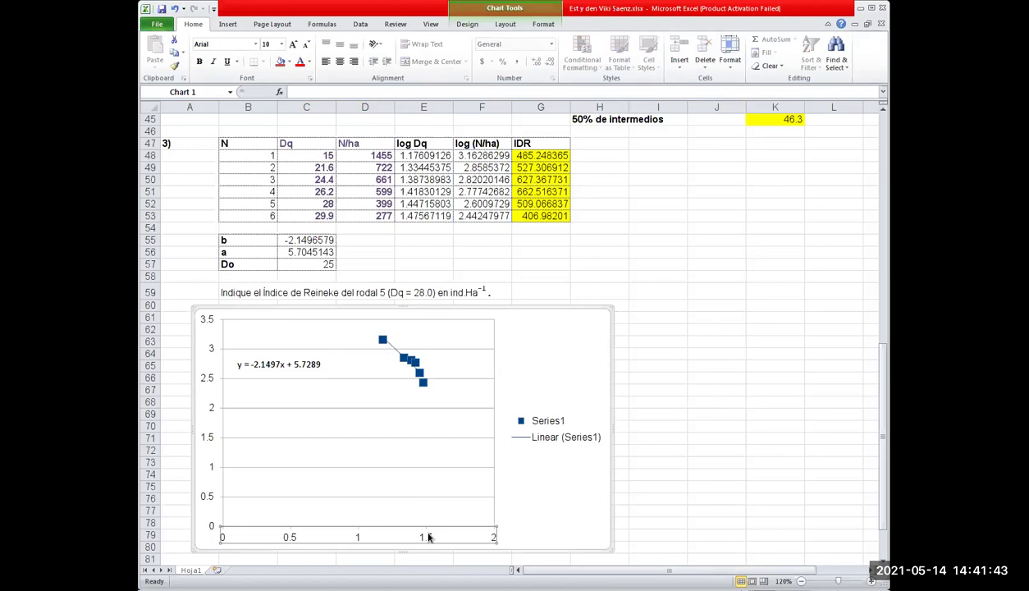
pyautogui.rightClick(427, 536)
pyautogui.click(452, 527)
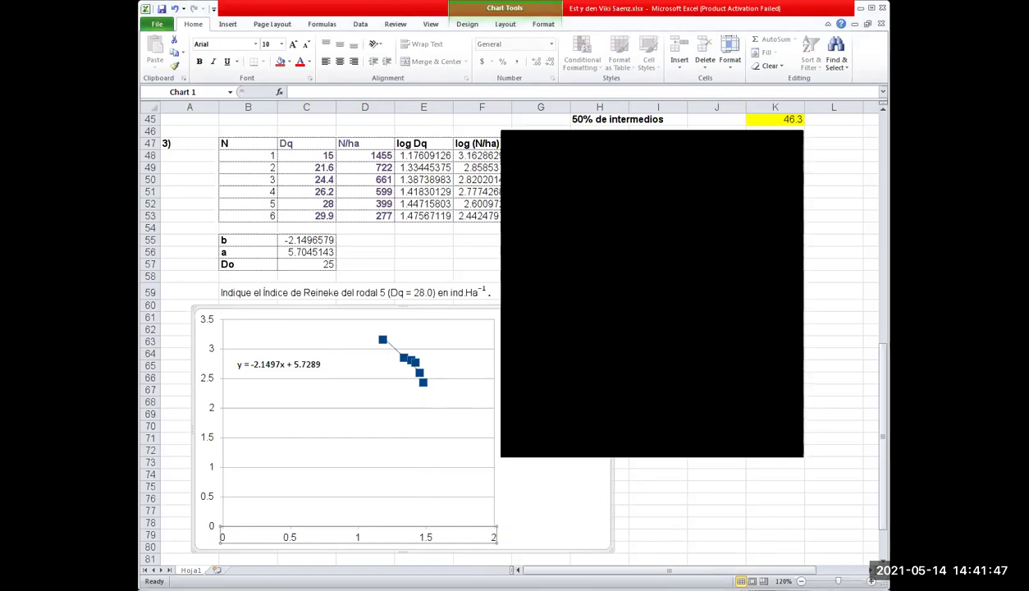
pyautogui.click(759, 443)
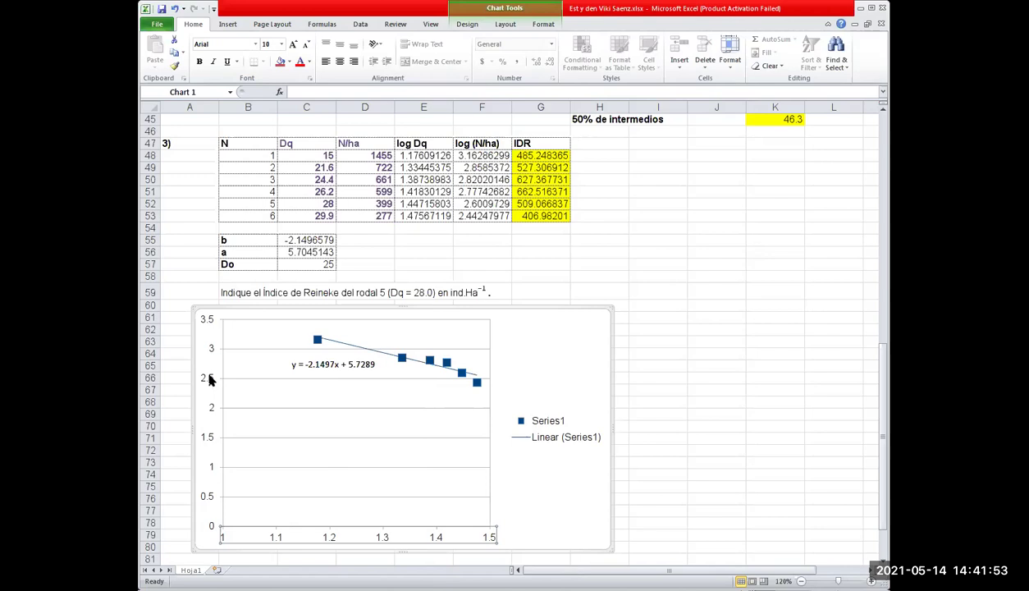
# Rescale the chart's vertical axis to start at 2 and select the trendline.
pyautogui.rightClick(207, 381)
pyautogui.click(240, 499)
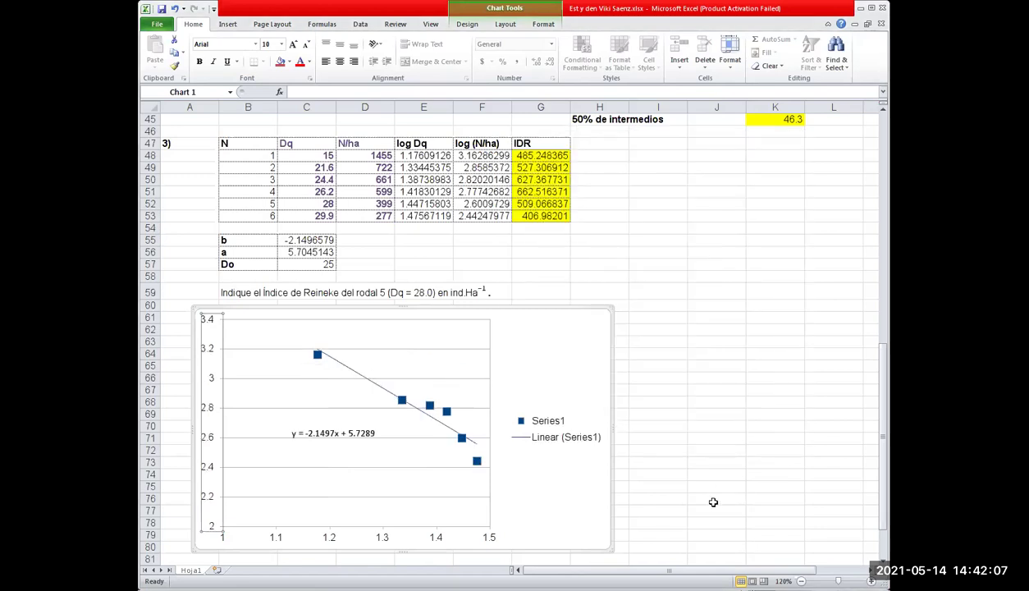
pyautogui.click(430, 418)
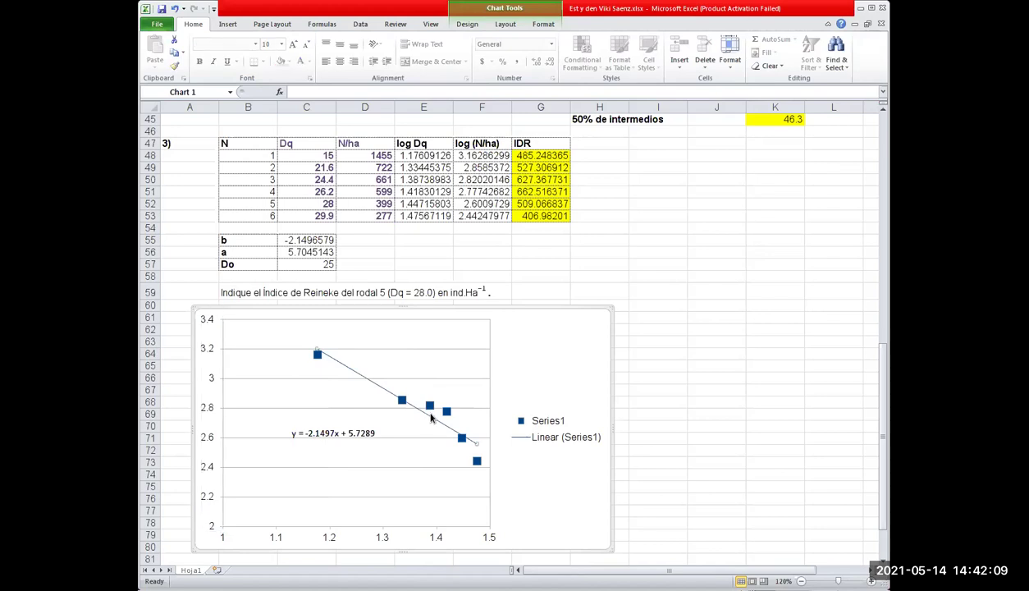
# Examine the slope term of the Reineke chart's trendline equation and the fitted line, nudging the equation label slightly upward.
pyautogui.click(810, 391)
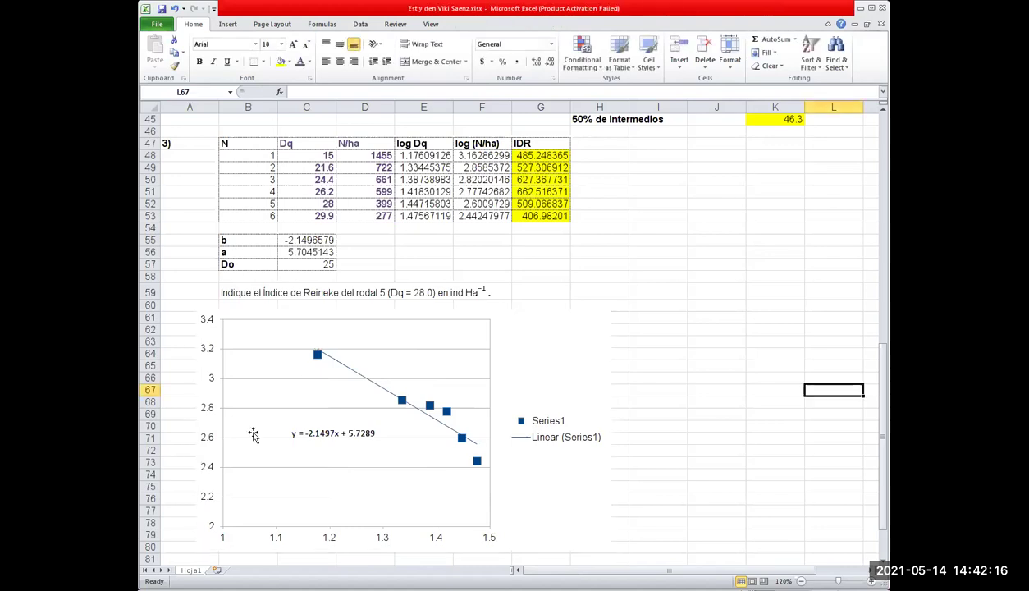
pyautogui.click(355, 426)
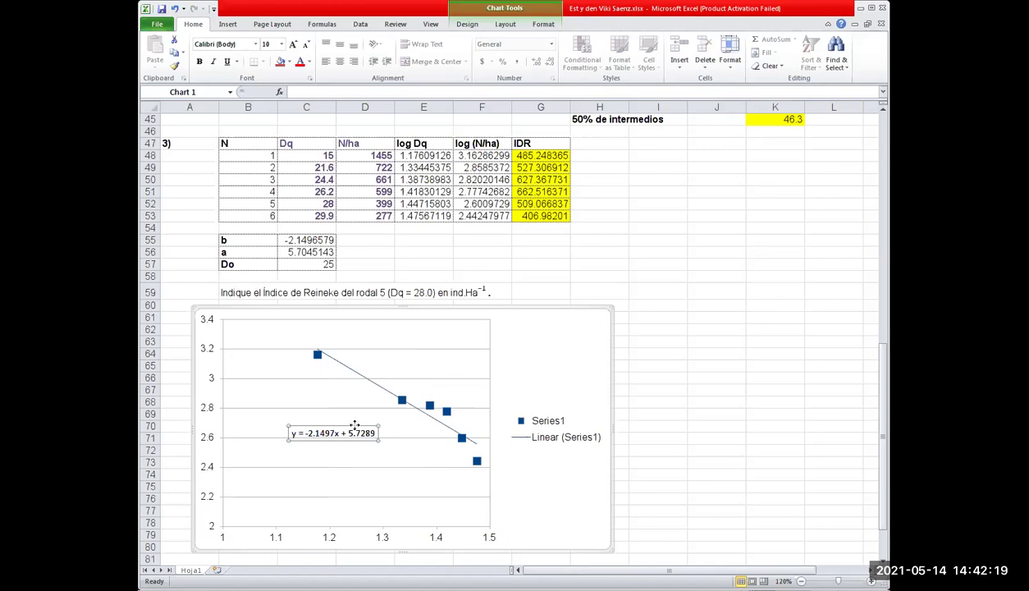
pyautogui.click(355, 423)
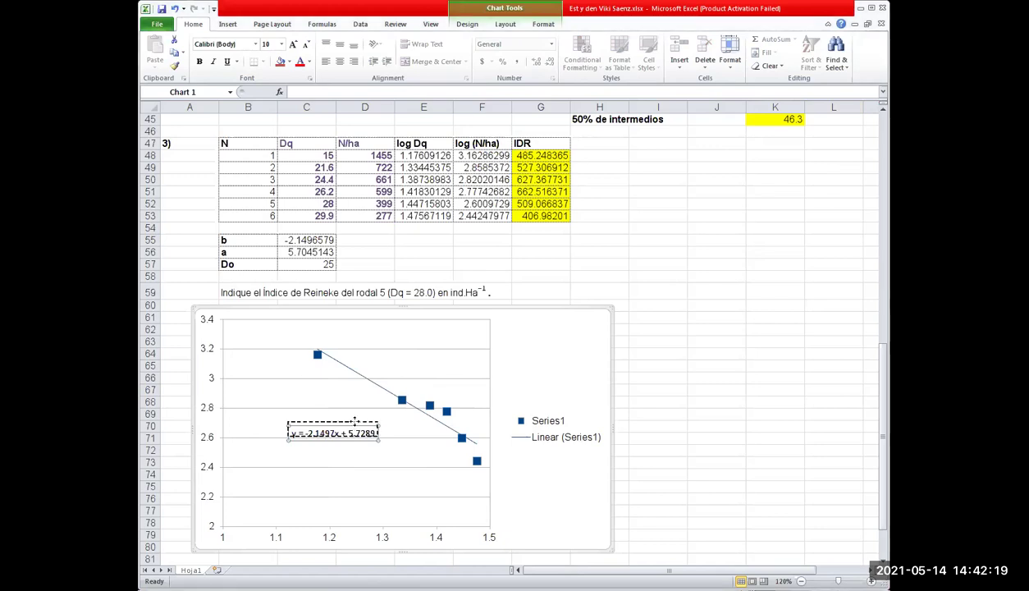
pyautogui.click(304, 427)
pyautogui.moveTo(297, 426); pyautogui.dragTo(334, 428)
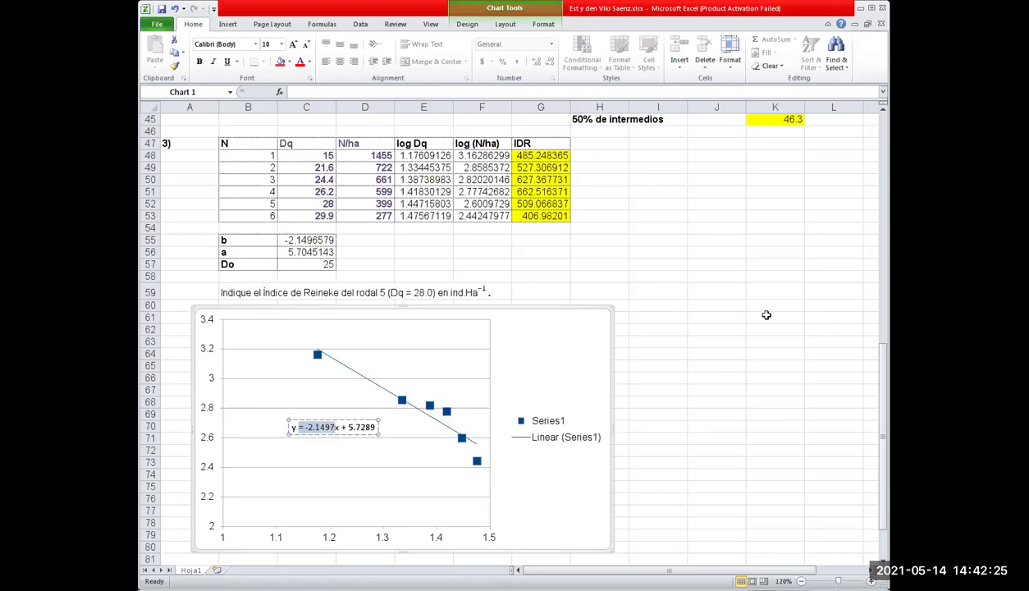
pyautogui.click(738, 333)
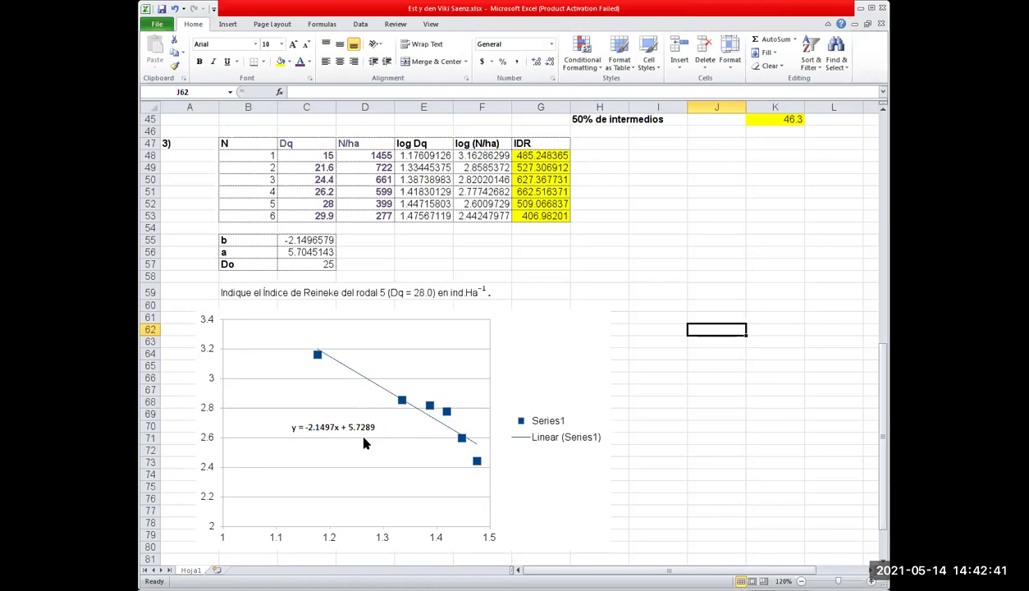
pyautogui.click(389, 392)
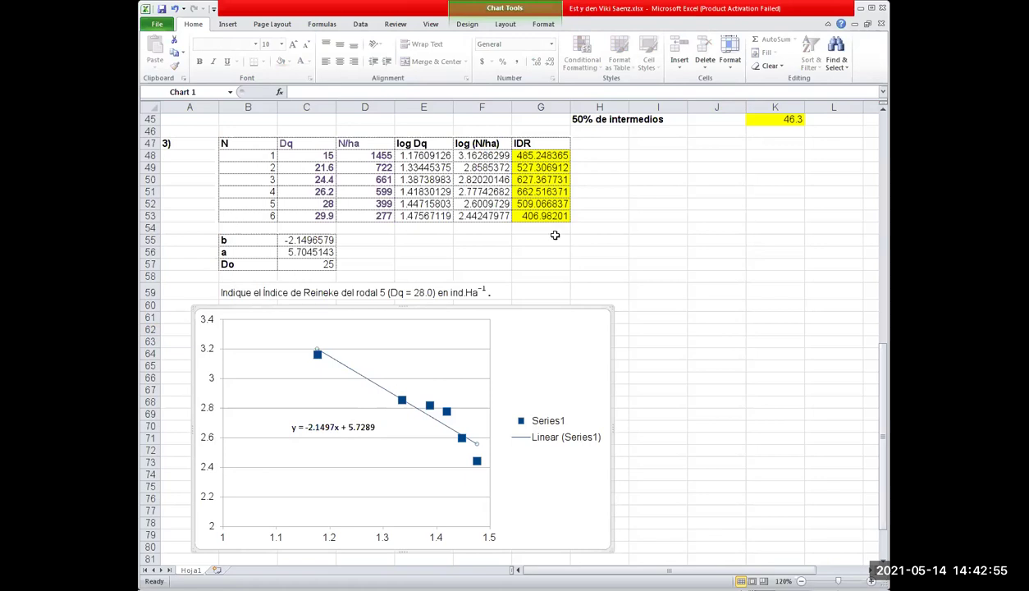
pyautogui.click(663, 353)
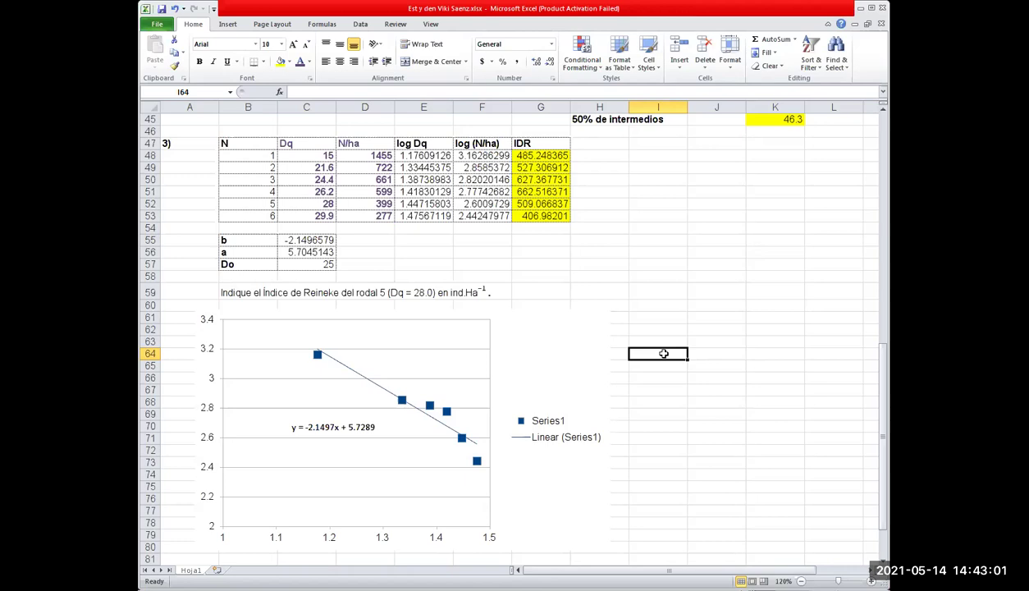
pyautogui.click(662, 276)
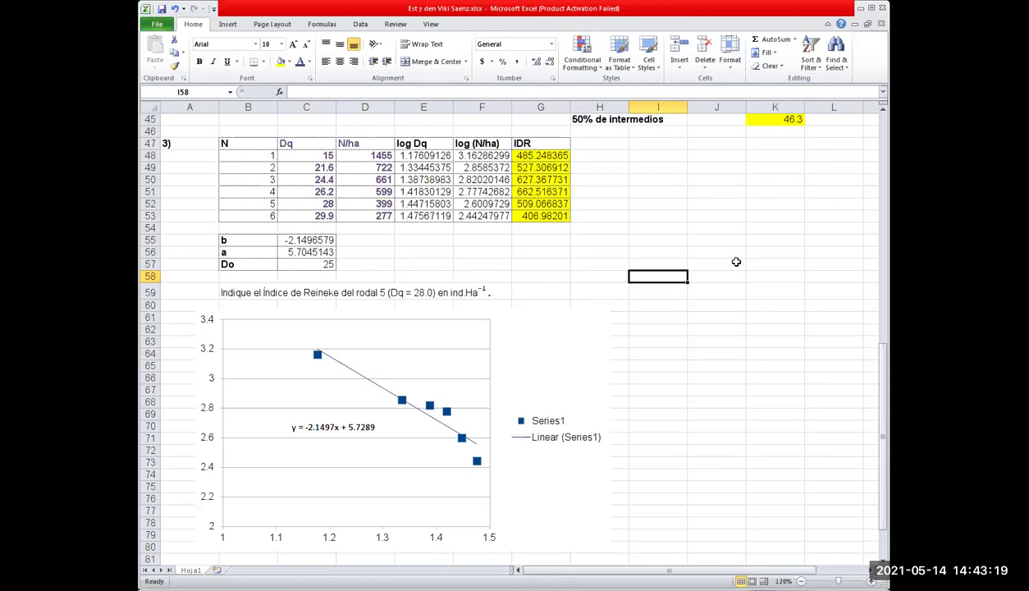
# Check the cell references in stand 5's IDR formula against the sheet and make that IDR value bold.
pyautogui.scroll(-3, 742, 260)
pyautogui.scroll(3, 558, 252)
pyautogui.click(536, 203)
pyautogui.click(507, 93)
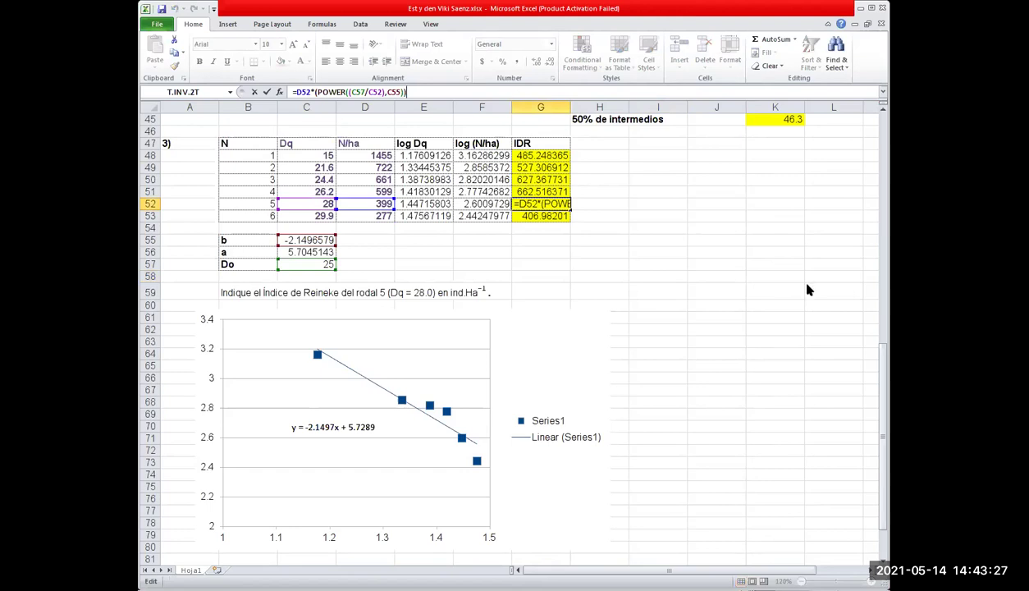
pyautogui.scroll(5, 734, 369)
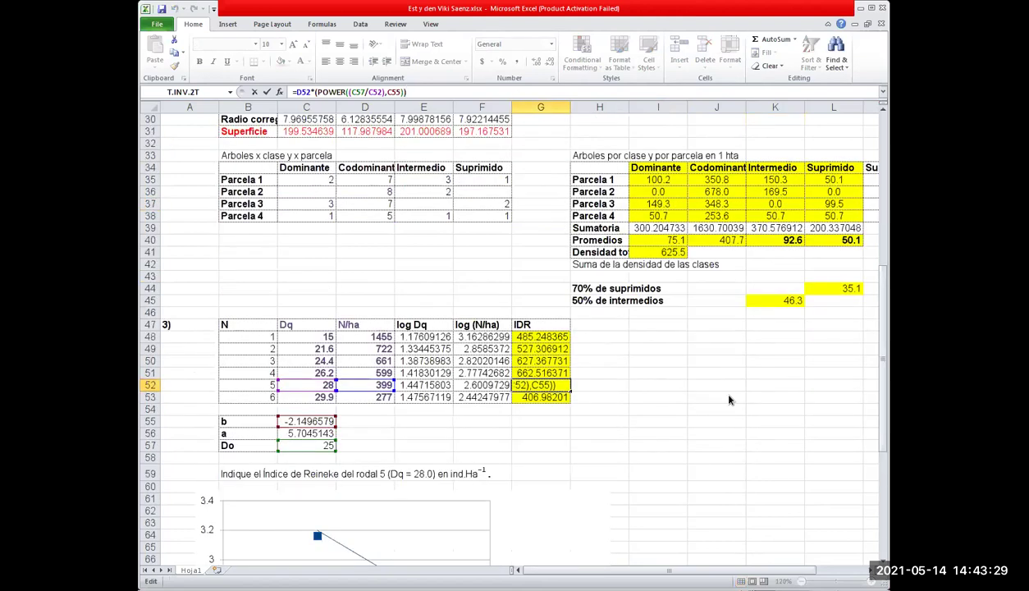
pyautogui.scroll(10, 718, 411)
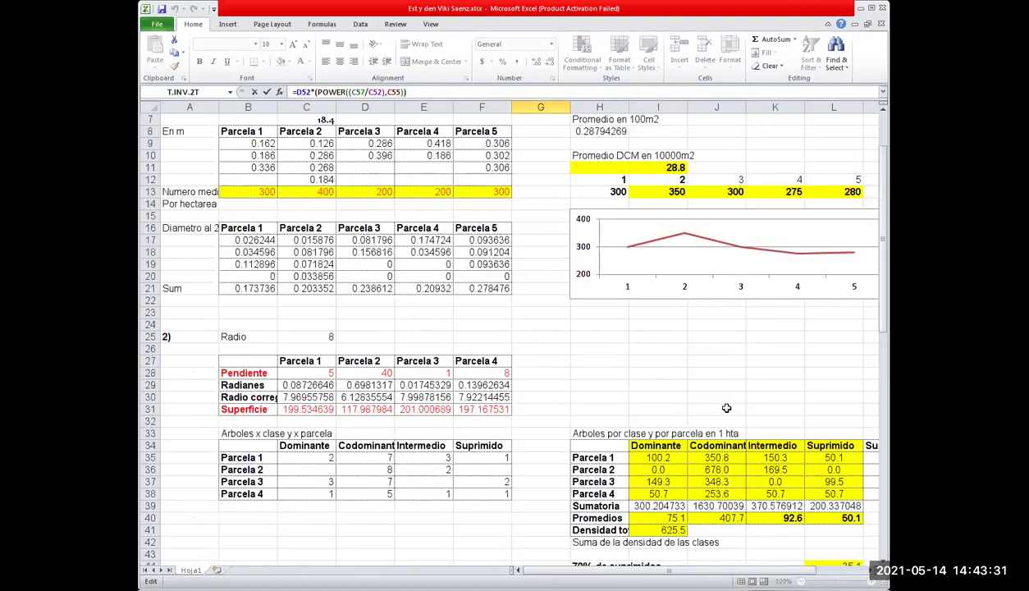
pyautogui.scroll(-12, 722, 408)
pyautogui.scroll(-1, 724, 407)
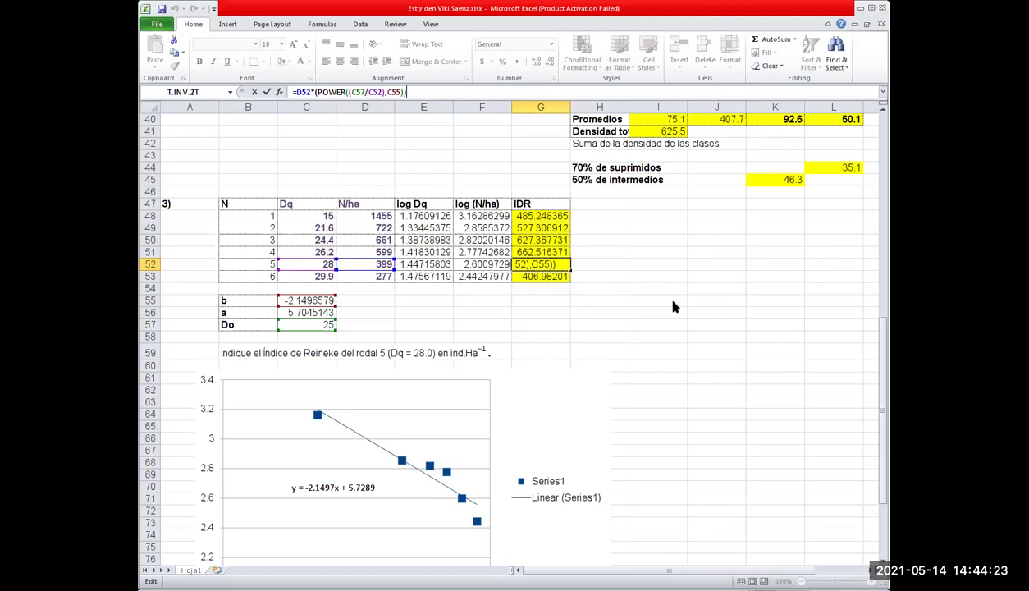
pyautogui.hotkey('ctrl', 'Return')
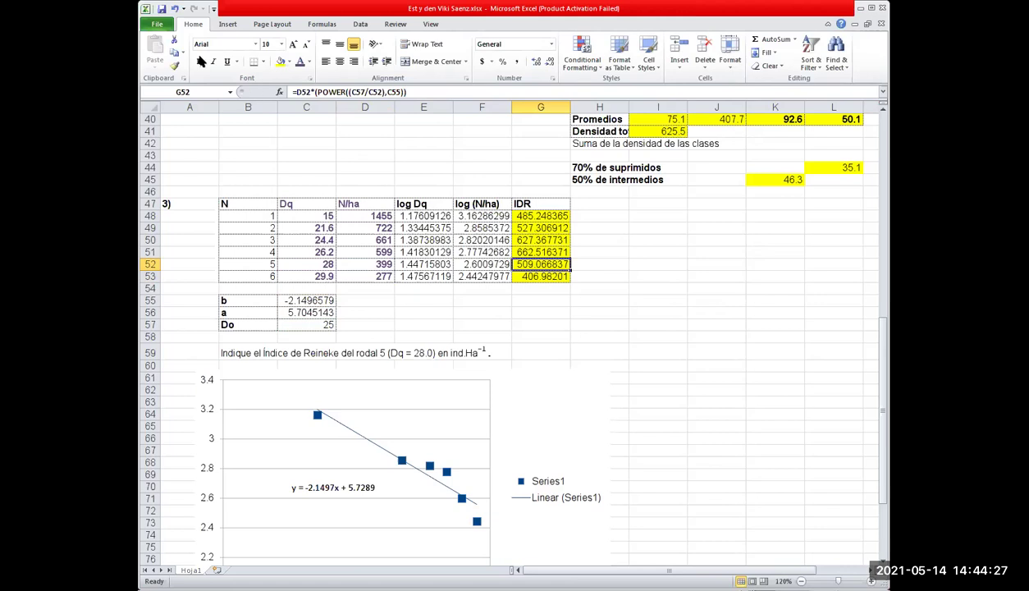
pyautogui.hotkey('ctrl', 'b')
pyautogui.click(756, 276)
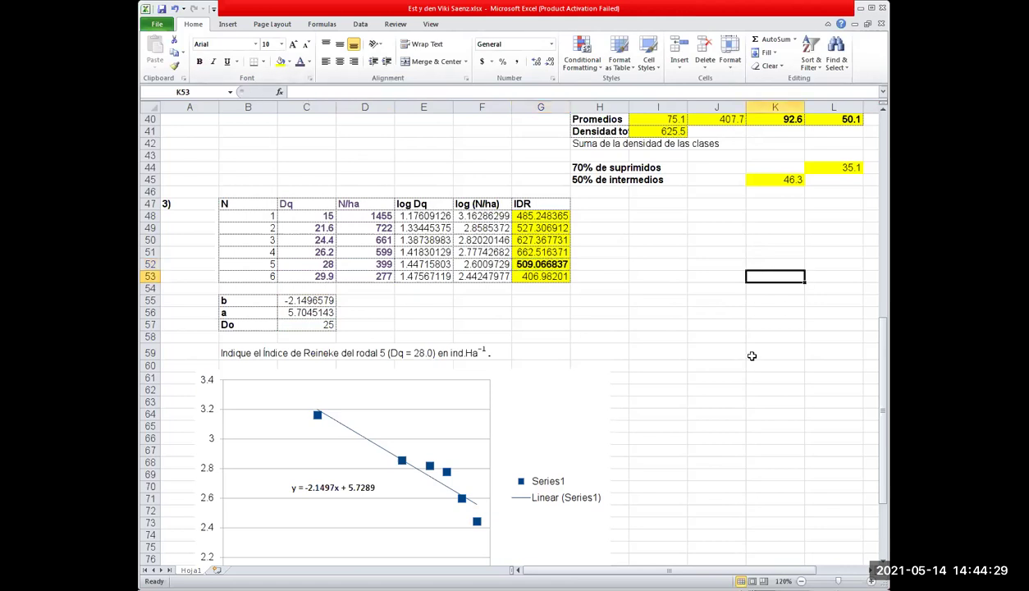
# Enter the model equation "log N/ha) = a + b (log Dq)" in cell E55, beside the b coefficient.
pyautogui.scroll(-4, 751, 356)
pyautogui.scroll(2, 752, 356)
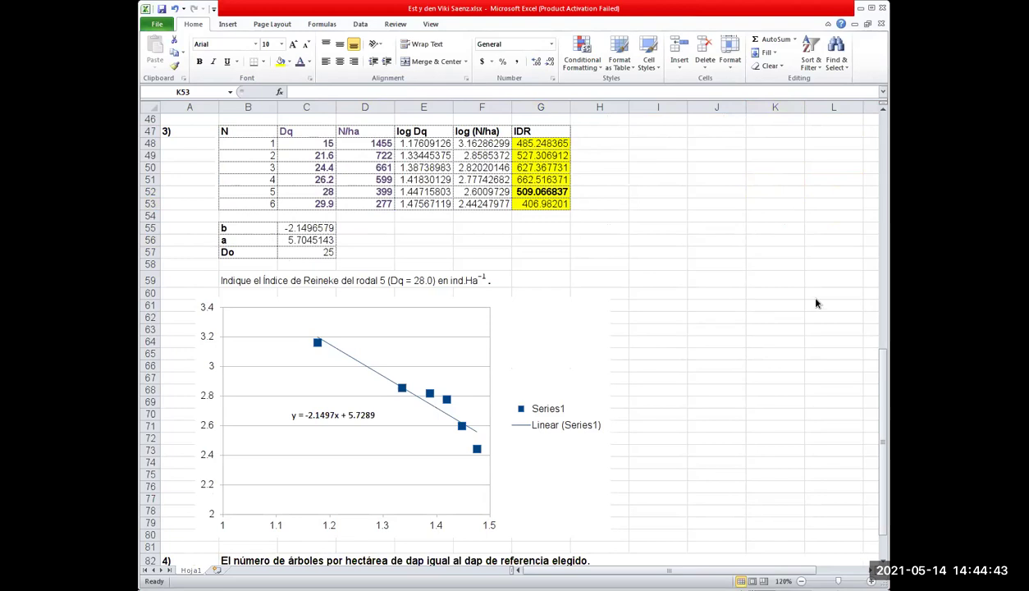
pyautogui.click(415, 228)
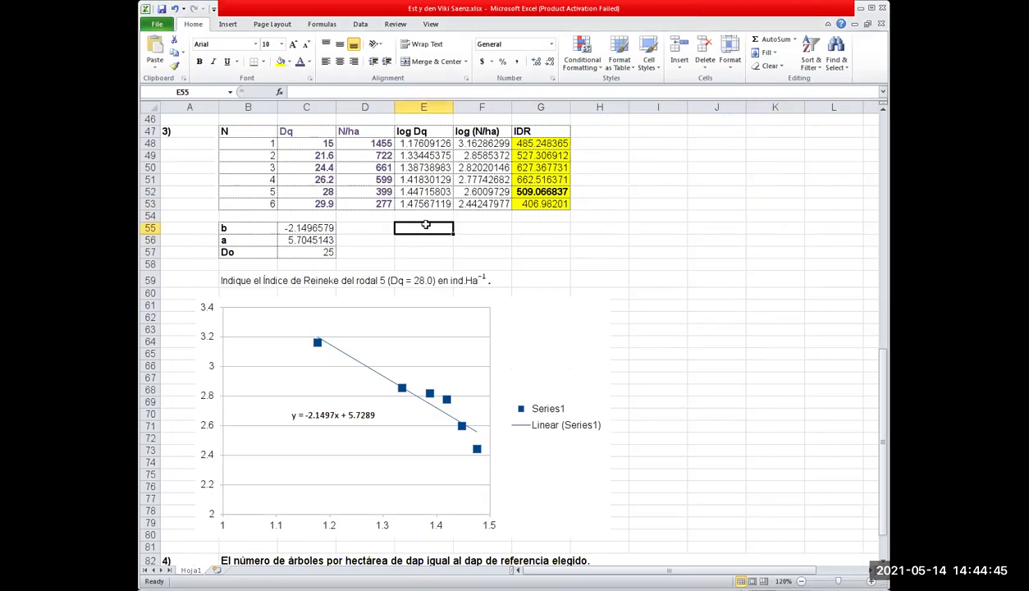
pyautogui.write('log N/ha) = a + b (log Dq)')
pyautogui.click(660, 254)
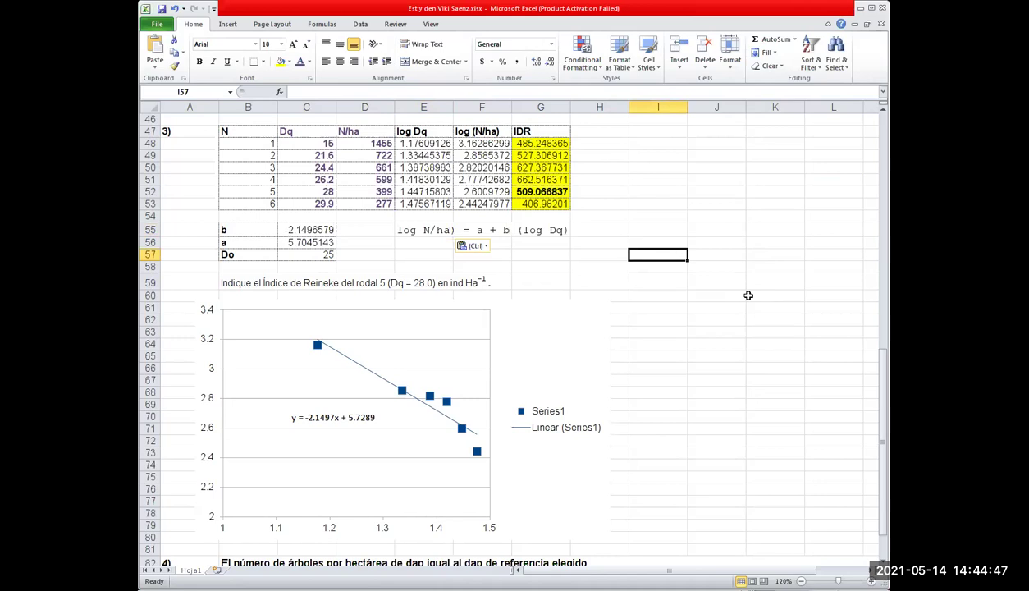
# Remove the stray closing parenthesis after N/ha in E55 so the equation reads "log N/ha = a + b (log Dq)".
pyautogui.click(402, 230)
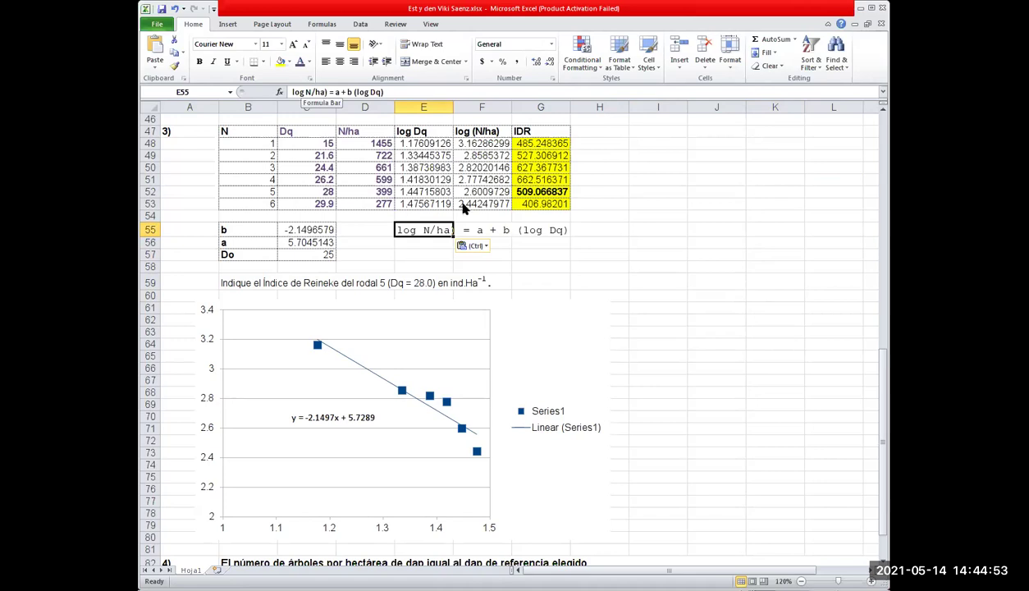
pyautogui.press('F2')
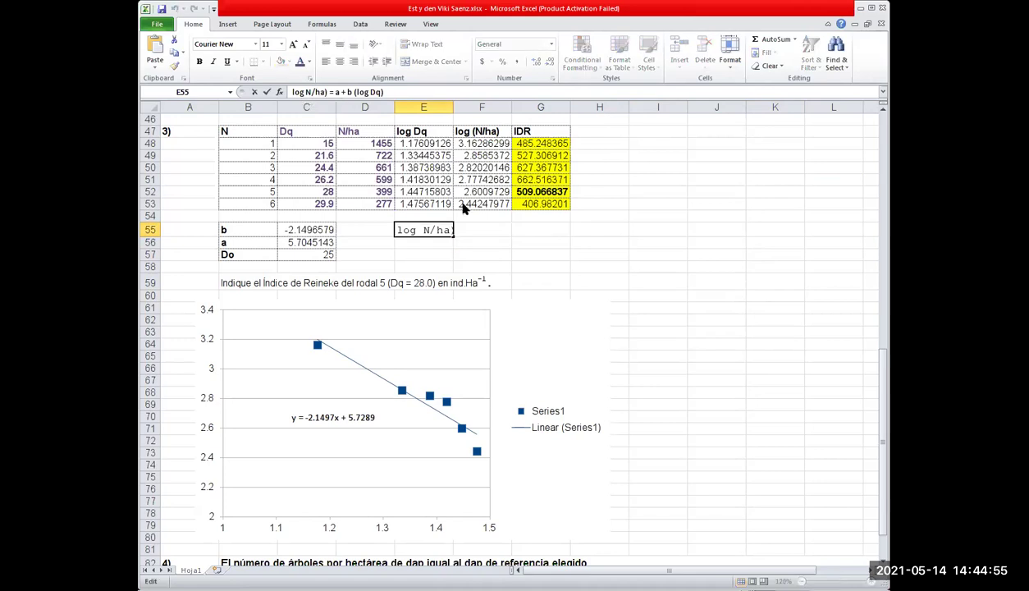
pyautogui.press('Return')
pyautogui.press('Up')
pyautogui.press('Right')
pyautogui.press('Right')
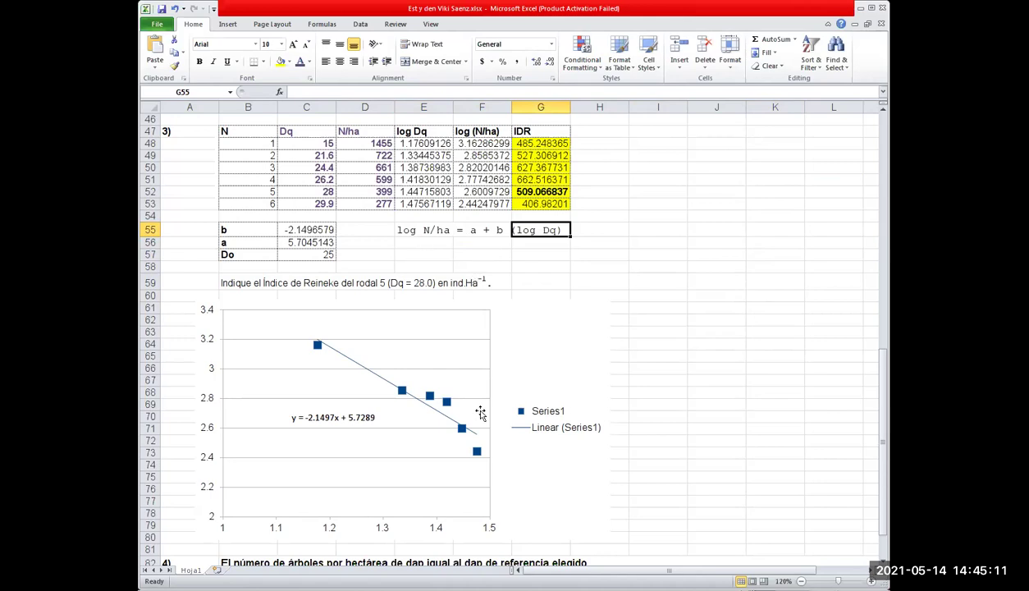
pyautogui.press('Down')
pyautogui.press('Right')
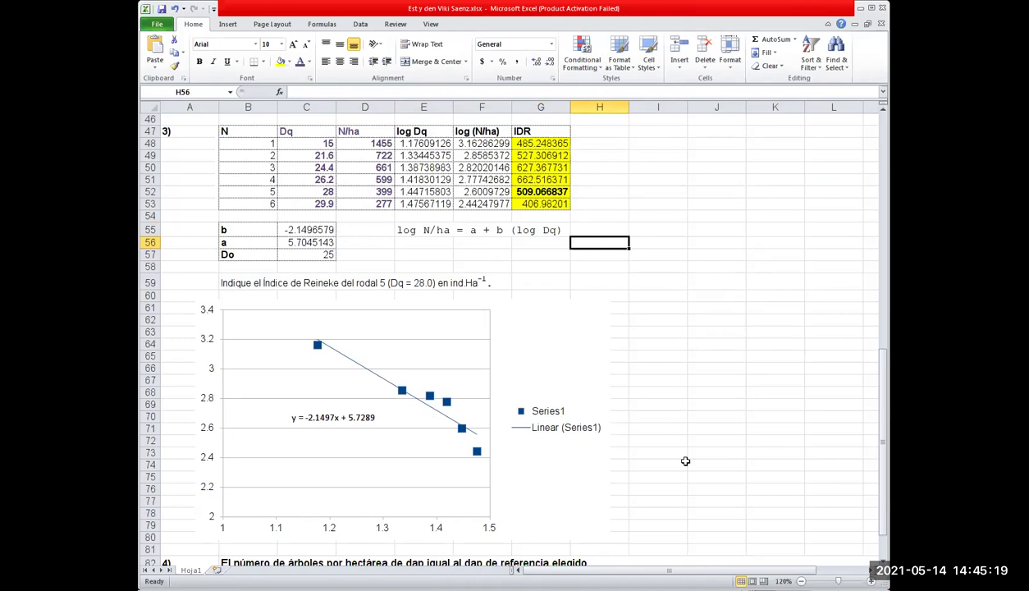
pyautogui.click(707, 377)
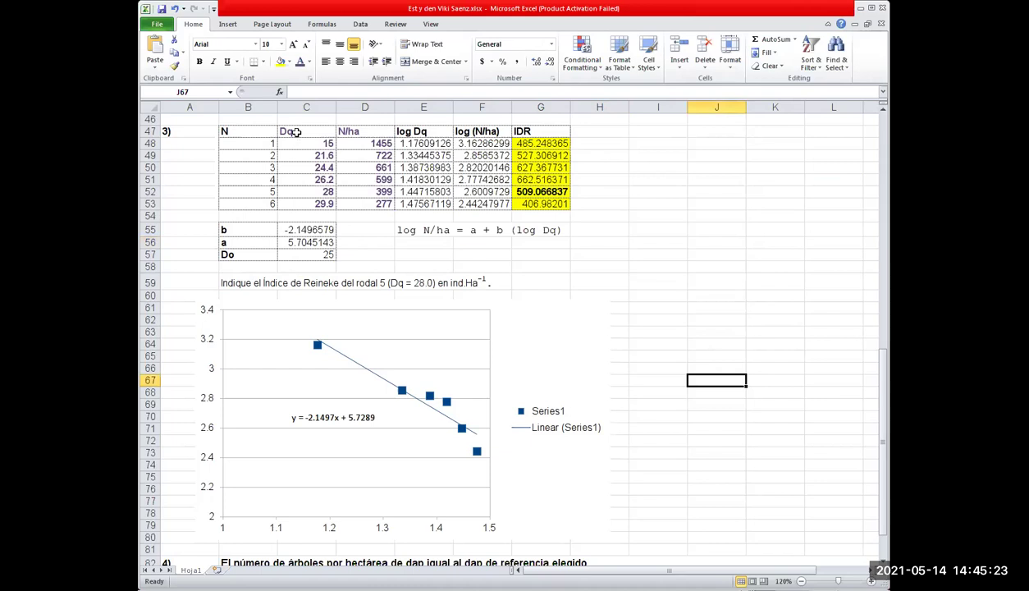
# Plot the Dq and N/ha columns (C47:D53) as a markers-only scatter chart, move it clear of the table, inspect it and delete it.
pyautogui.moveTo(292, 132); pyautogui.dragTo(354, 198)
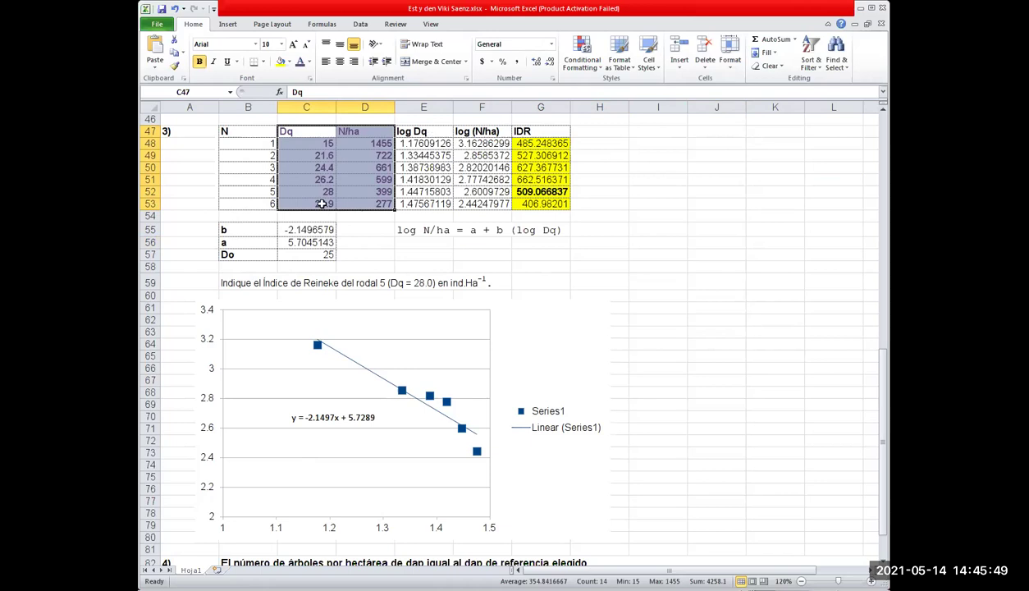
pyautogui.click(227, 23)
pyautogui.click(494, 45)
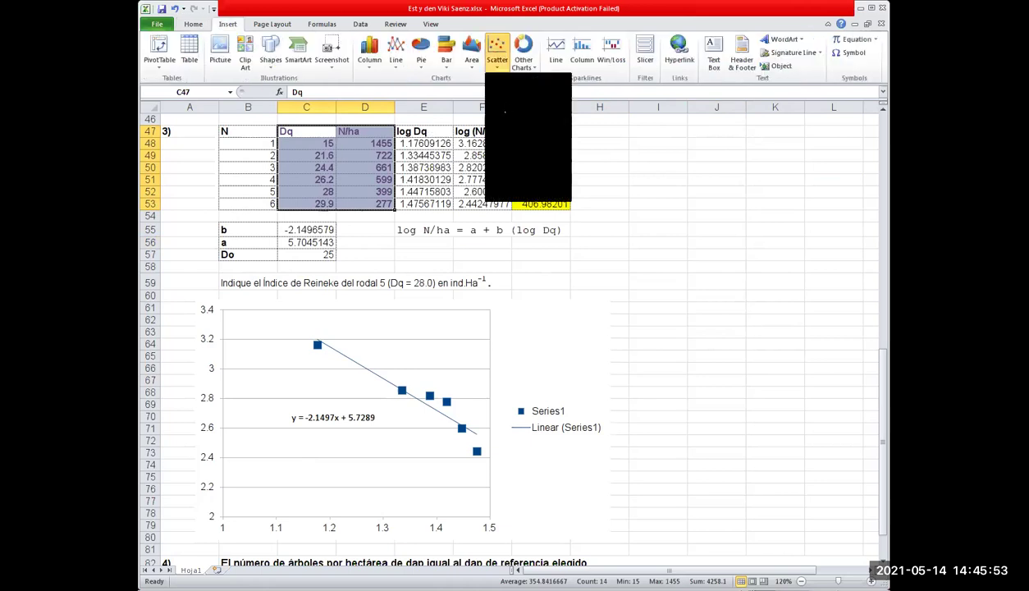
pyautogui.click(506, 107)
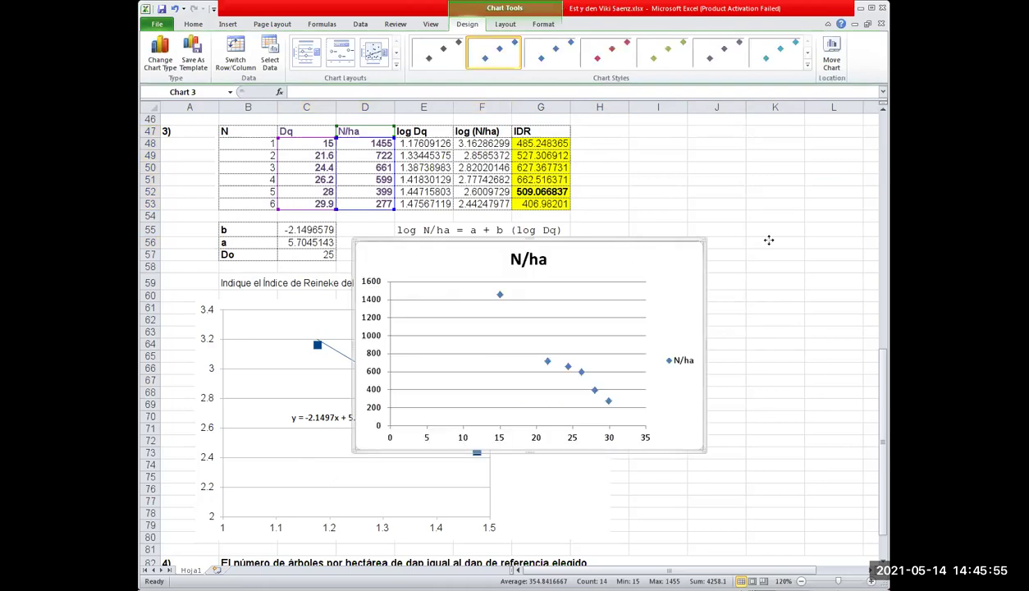
pyautogui.moveTo(782, 280); pyautogui.dragTo(789, 282)
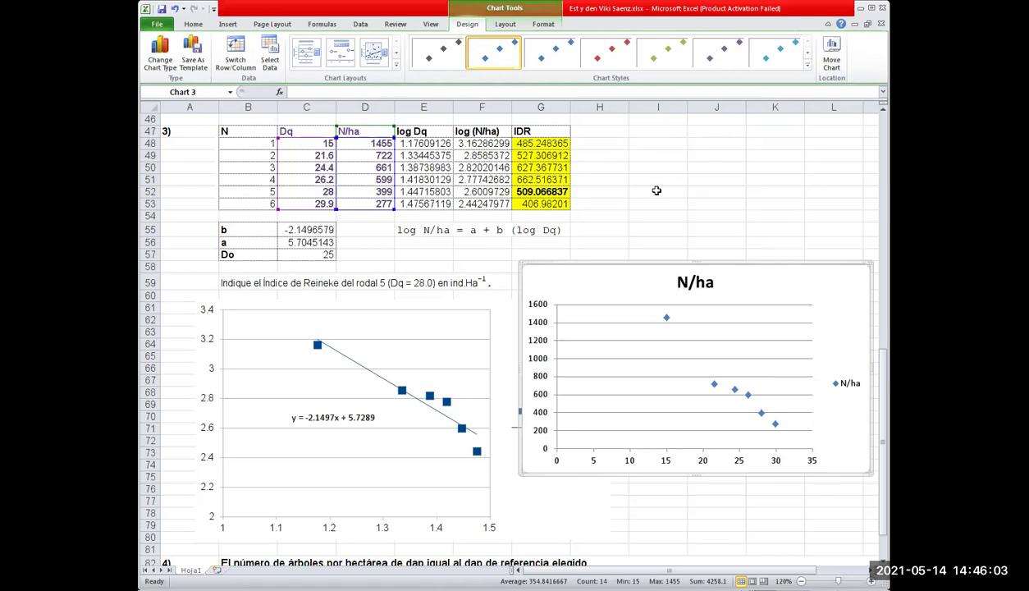
pyautogui.press('Delete')
pyautogui.click(654, 265)
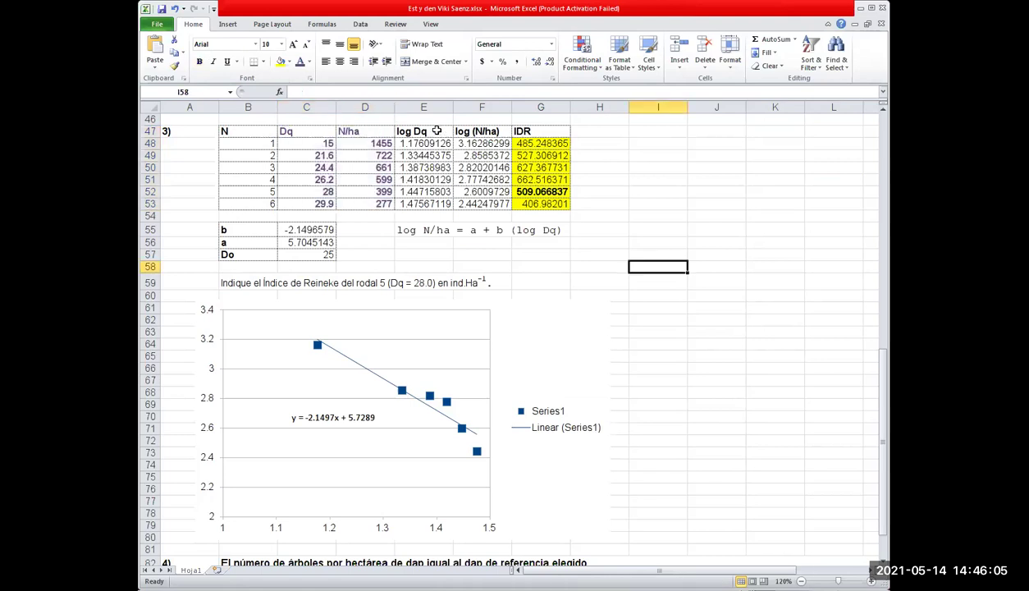
# Inspect the log Dq and log (N/ha) columns and the Reineke chart series plotted from them.
pyautogui.moveTo(442, 131); pyautogui.dragTo(443, 203)
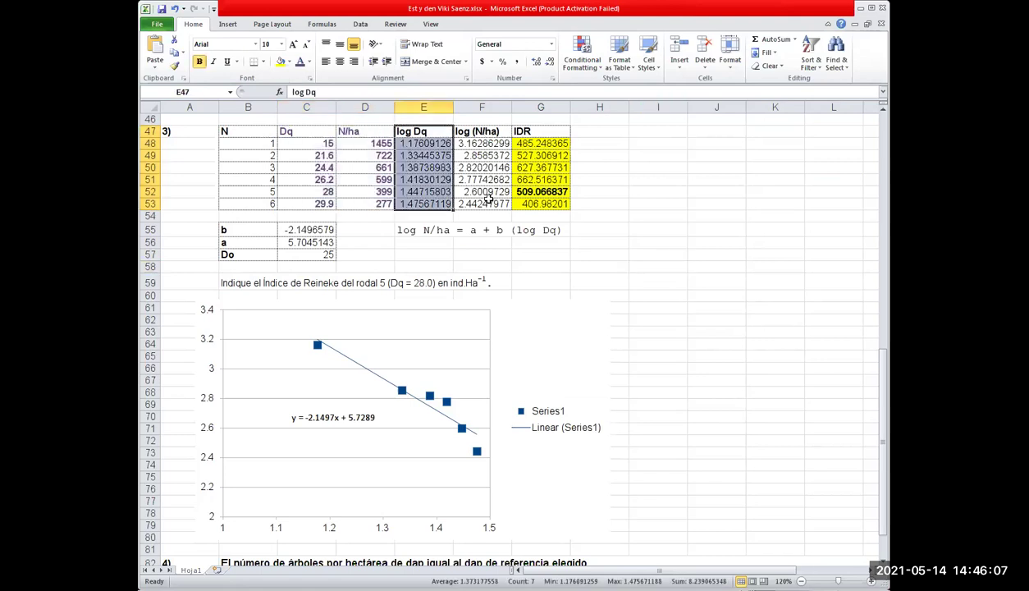
pyautogui.moveTo(486, 133); pyautogui.dragTo(483, 204)
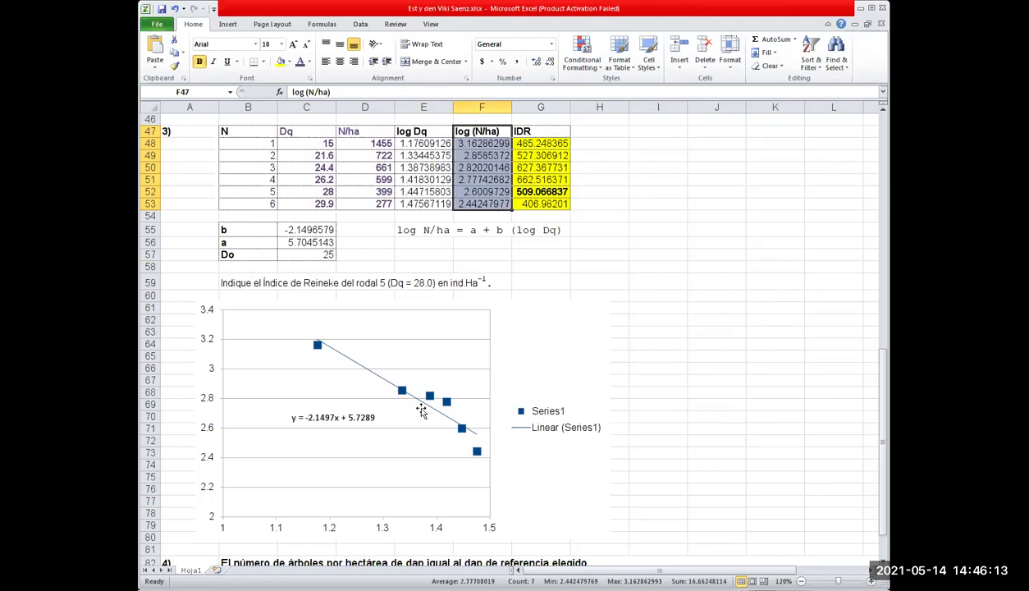
pyautogui.click(317, 344)
# Delete the trendline equation and the trendline from the Reineke chart.
pyautogui.click(359, 415)
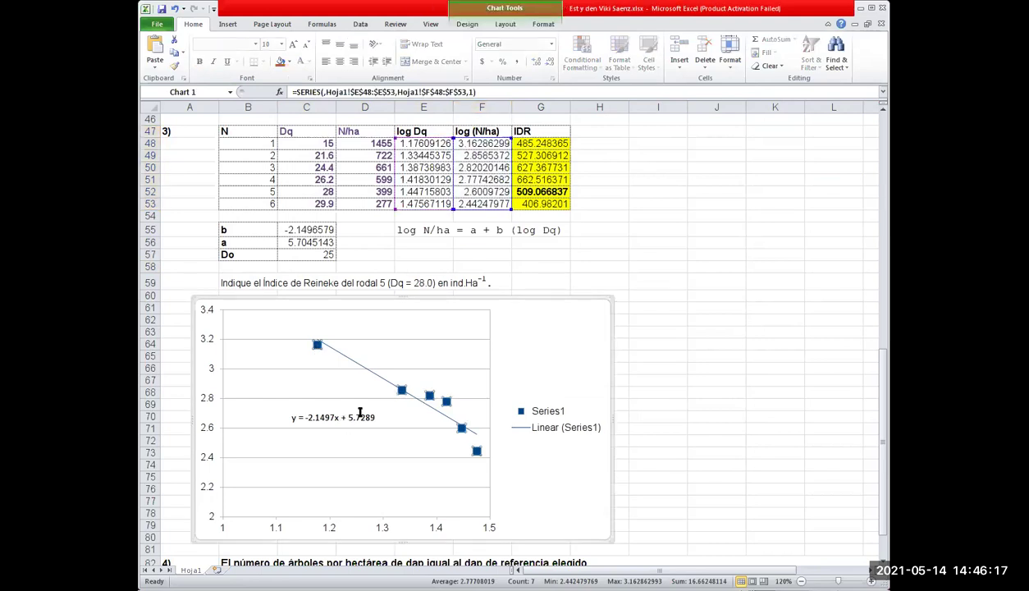
pyautogui.click(383, 386)
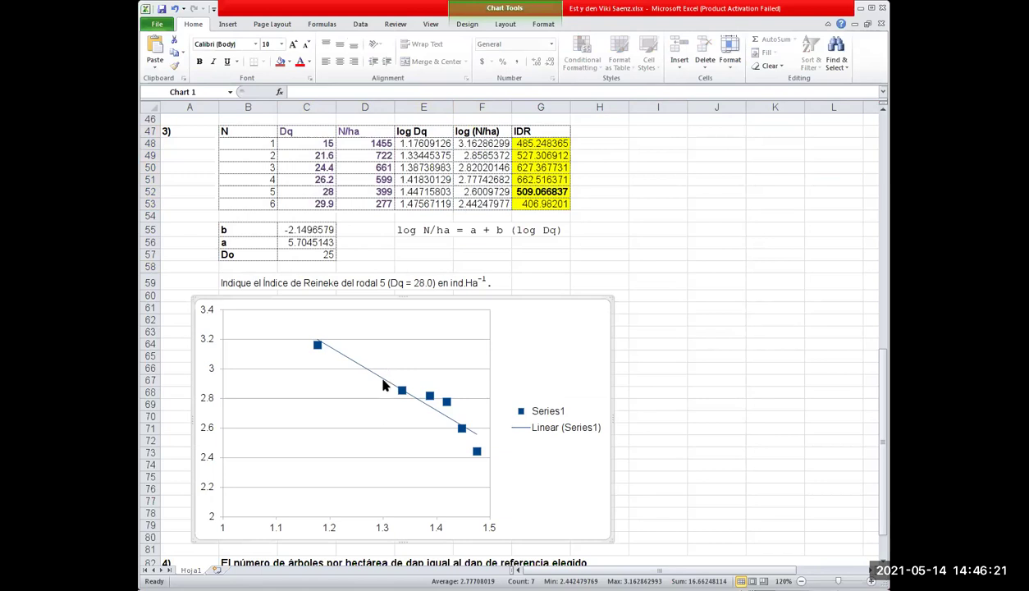
pyautogui.press('Delete')
pyautogui.click(763, 332)
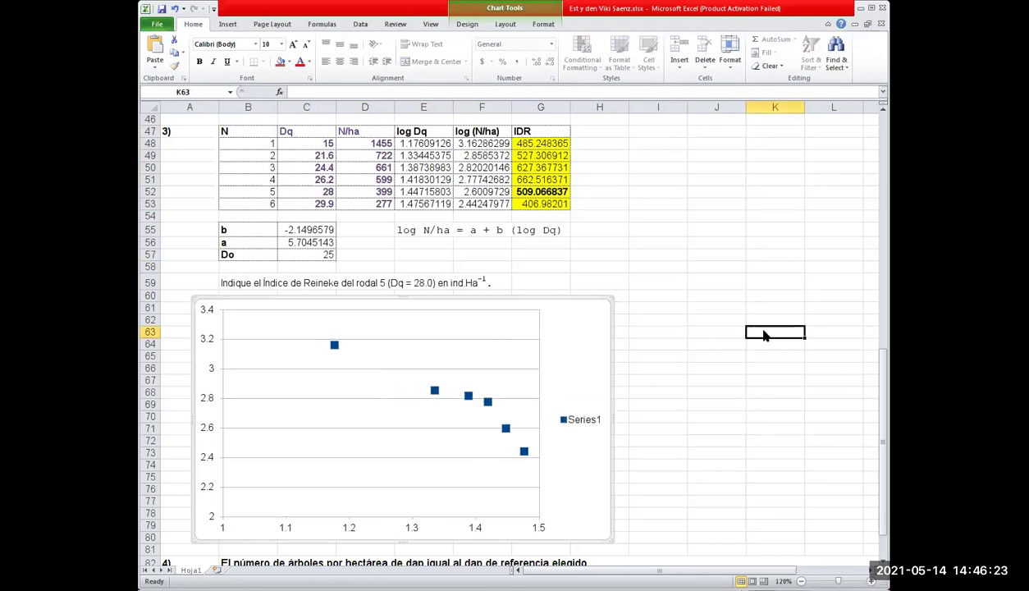
# Add a linear trendline to the log Dq and log (N/ha) series in the Reineke chart.
pyautogui.rightClick(434, 390)
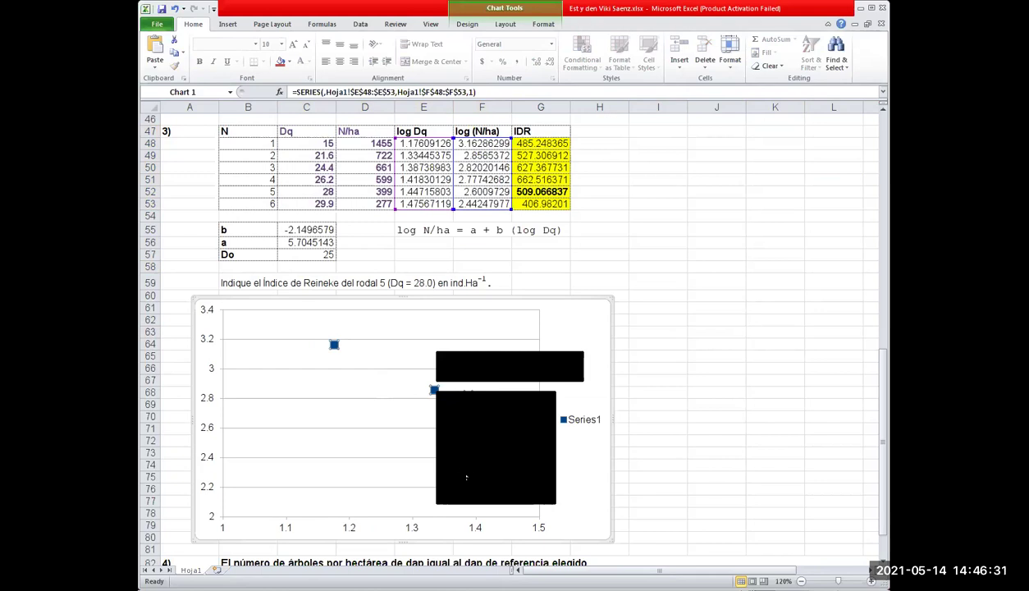
pyautogui.click(457, 462)
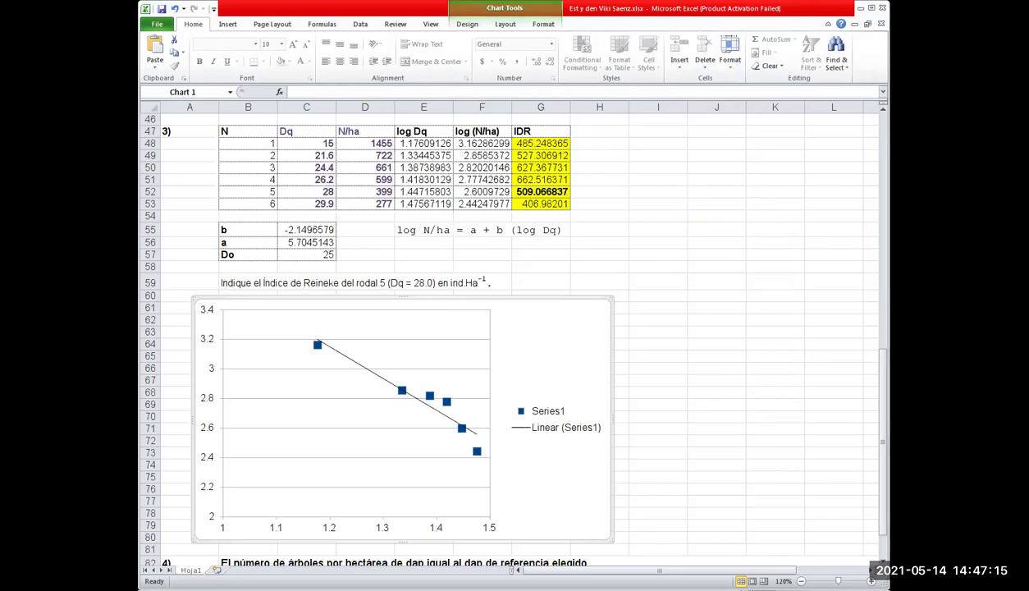
pyautogui.click(727, 213)
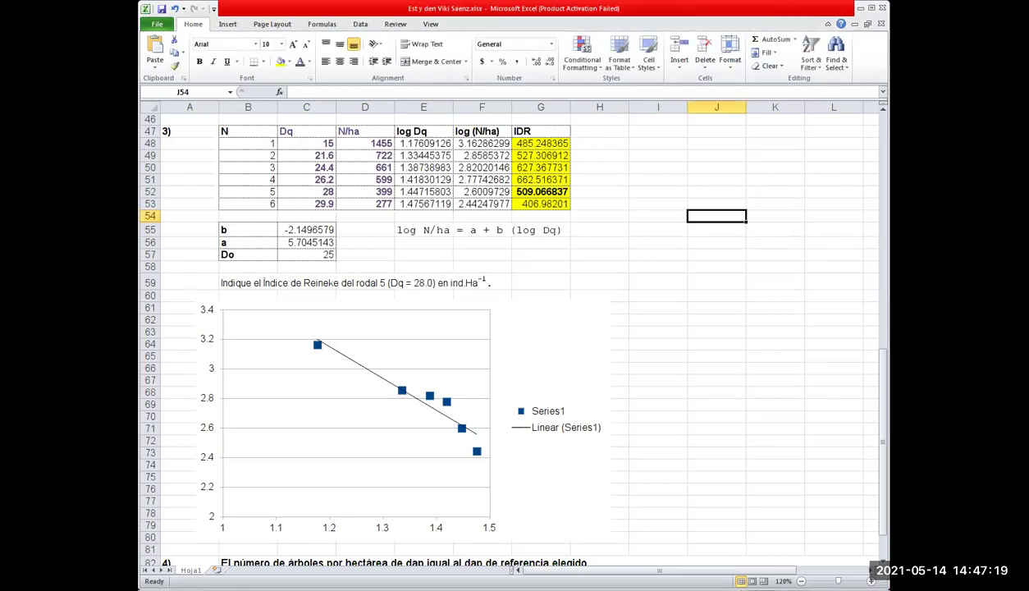
# Delete the trendline from the Reineke chart and add a linear trendline to its data series again.
pyautogui.hotkey('alt', 'Tab')
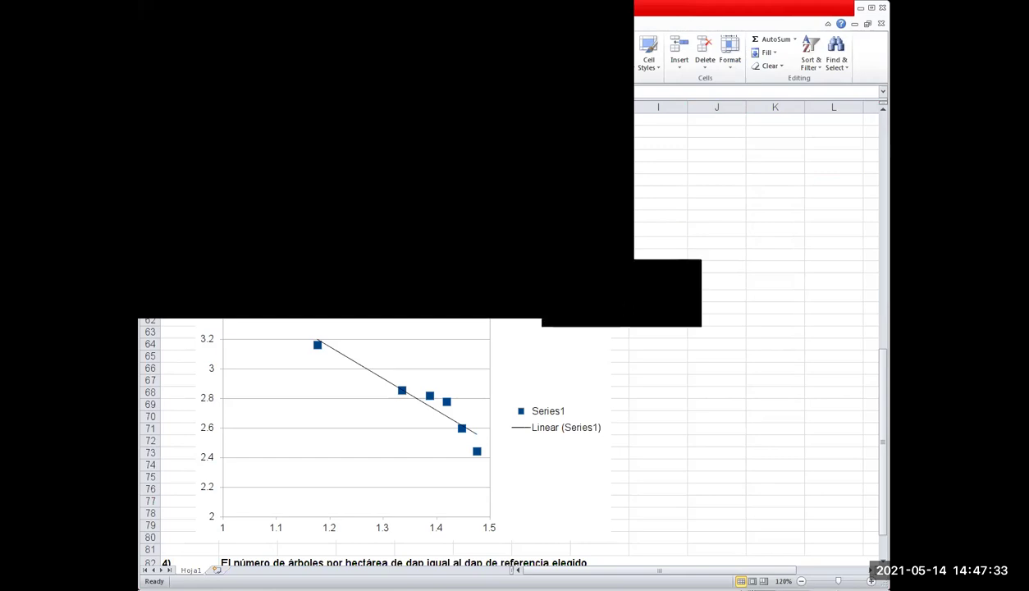
pyautogui.click(714, 283)
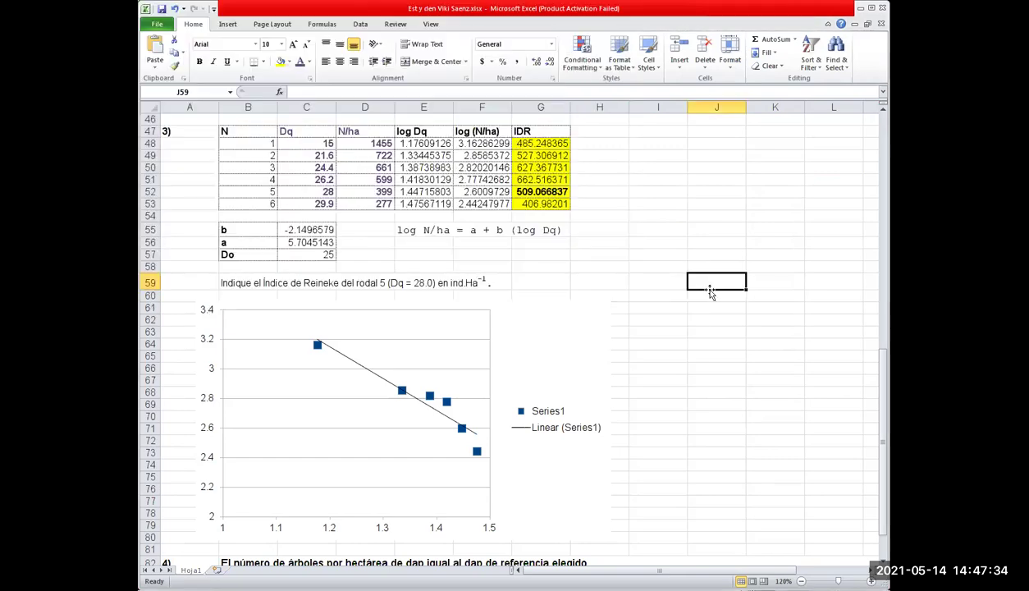
pyautogui.click(404, 378)
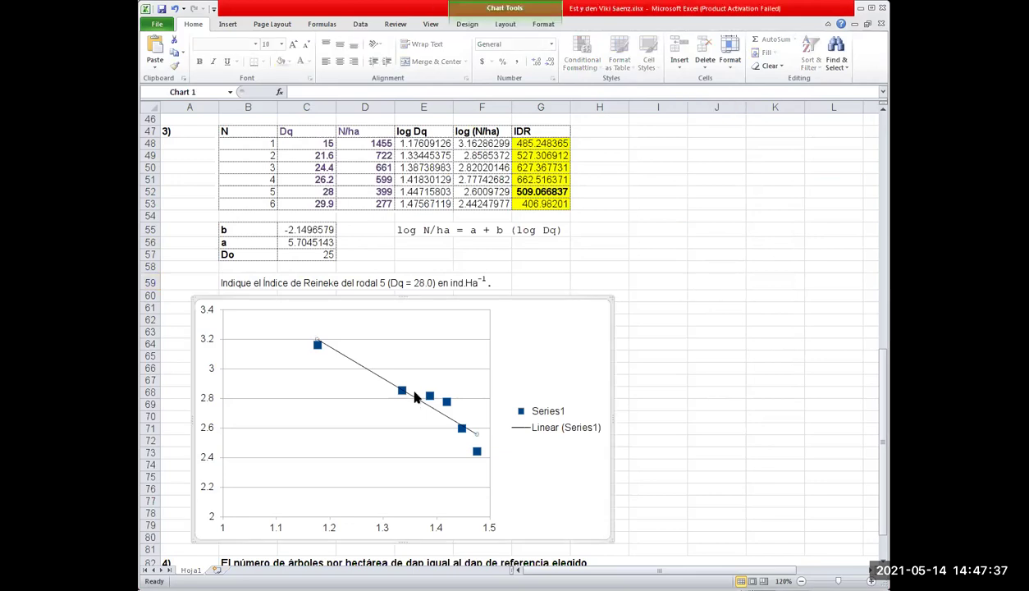
pyautogui.press('Delete')
pyautogui.click(435, 392)
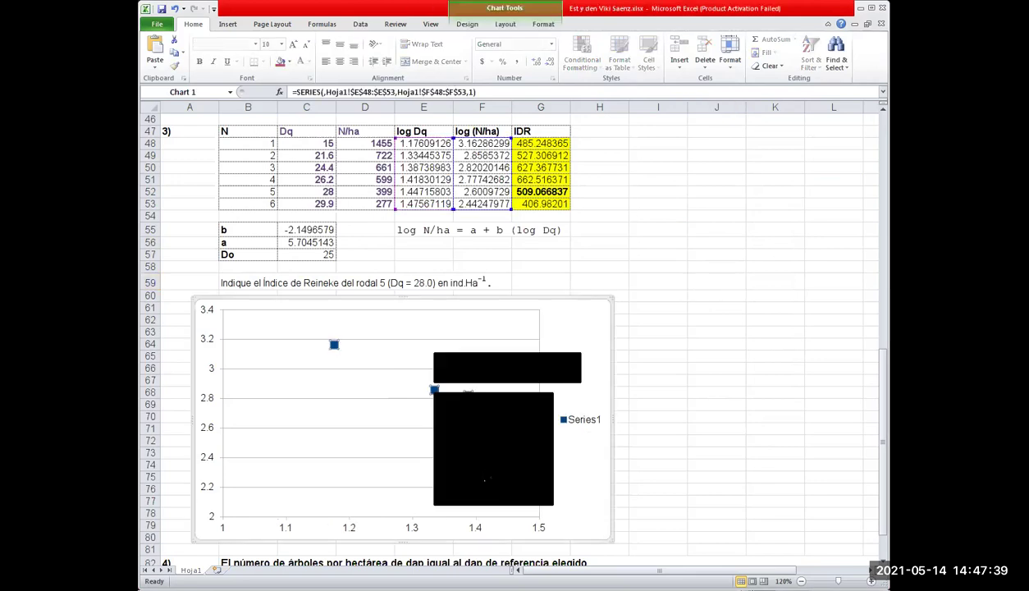
pyautogui.click(489, 472)
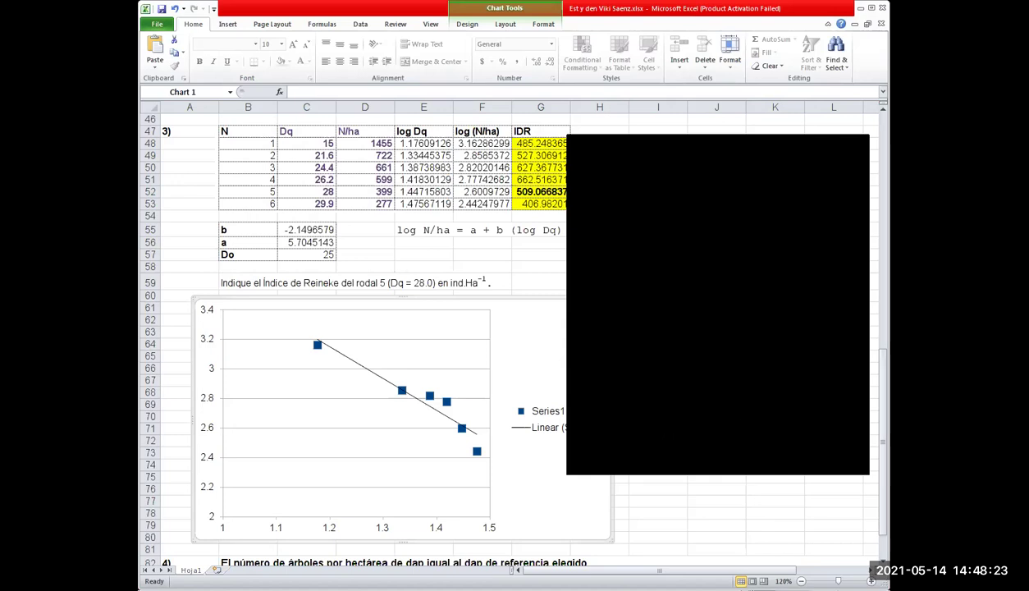
pyautogui.click(685, 498)
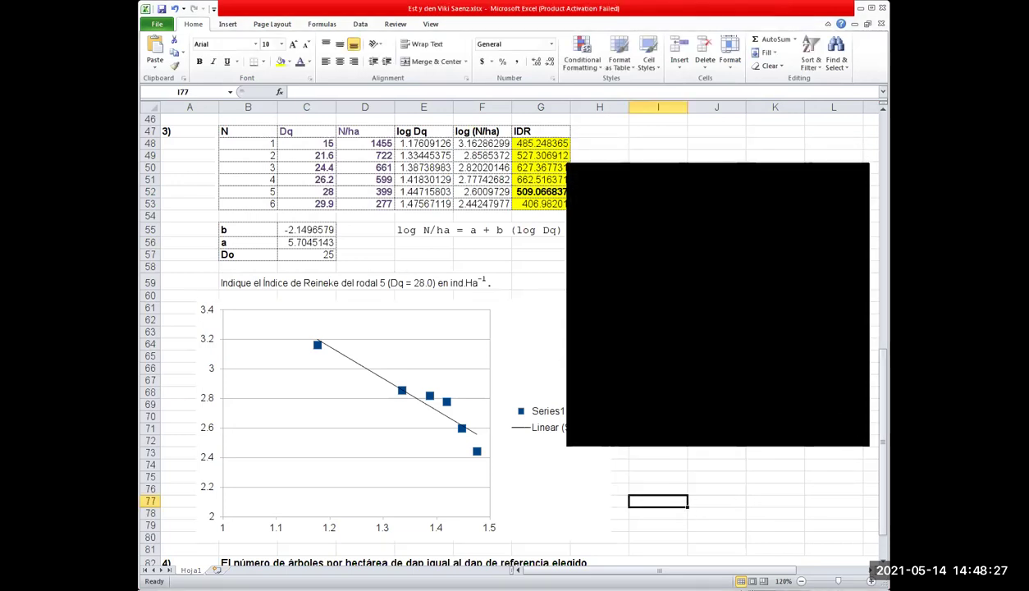
# Paste the screenshot of the Format Trendline dialog into the sheet, move it into full view to explain its options, and delete it.
pyautogui.click(621, 206)
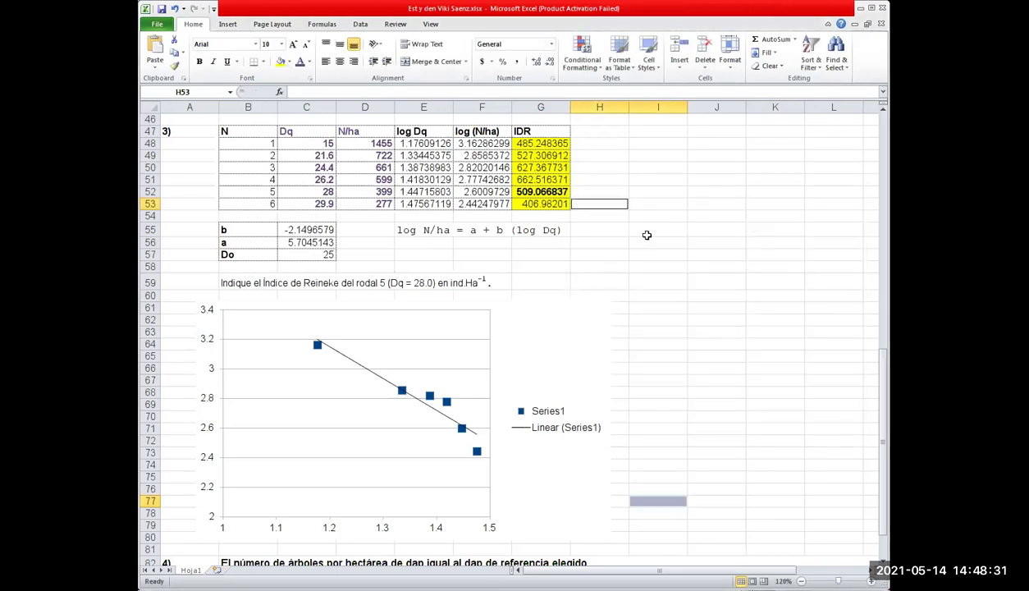
pyautogui.hotkey('ctrl', 'v')
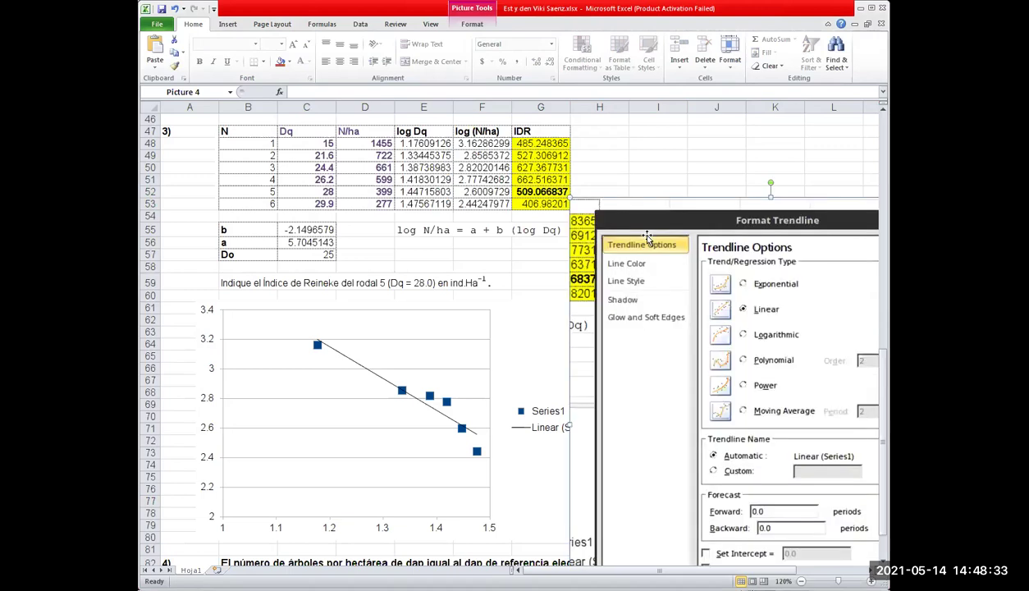
pyautogui.moveTo(672, 215); pyautogui.dragTo(477, 147)
pyautogui.click(845, 348)
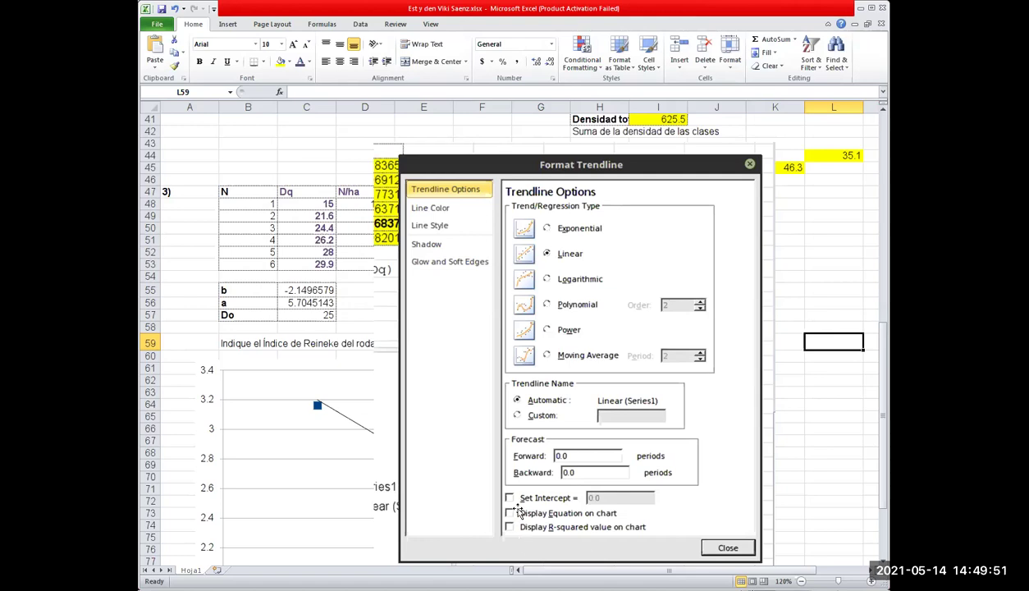
pyautogui.click(683, 231)
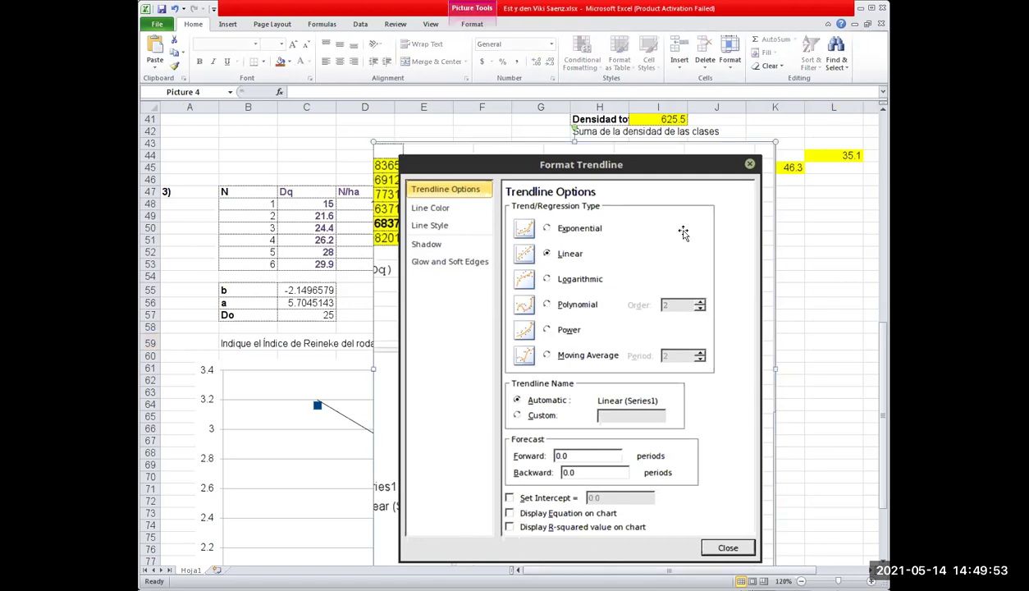
pyautogui.press('Delete')
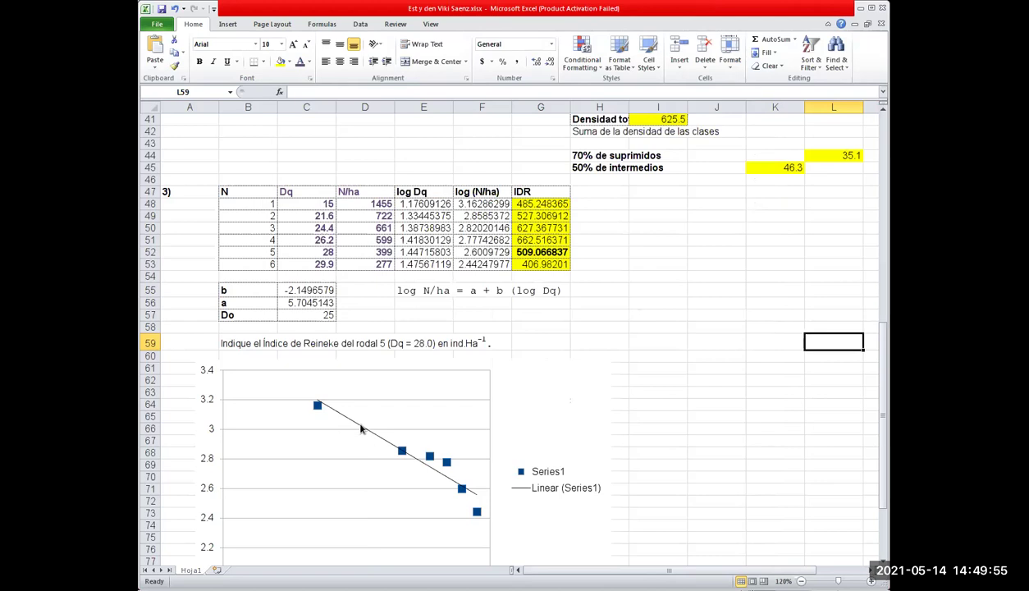
# Format the Reineke chart's linear trendline to display its equation and R-squared value on the chart.
pyautogui.click(357, 425)
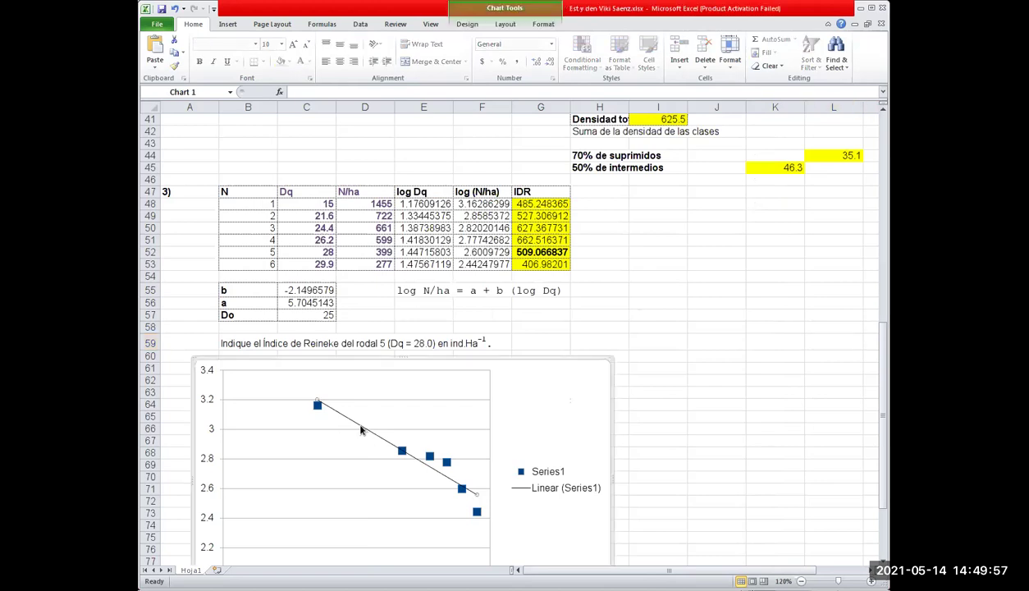
pyautogui.rightClick(361, 425)
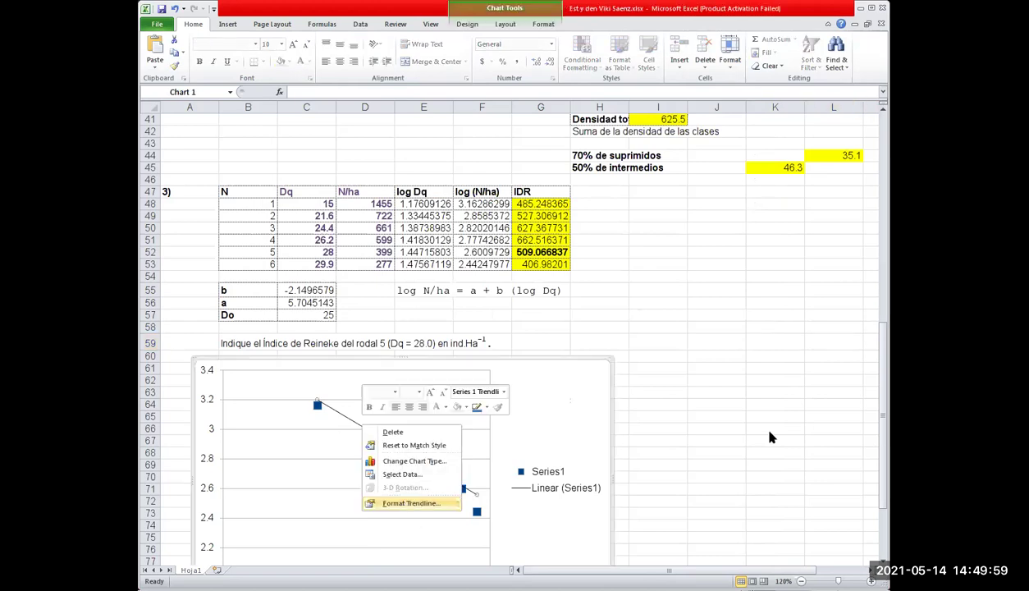
pyautogui.press('Return')
pyautogui.click(710, 448)
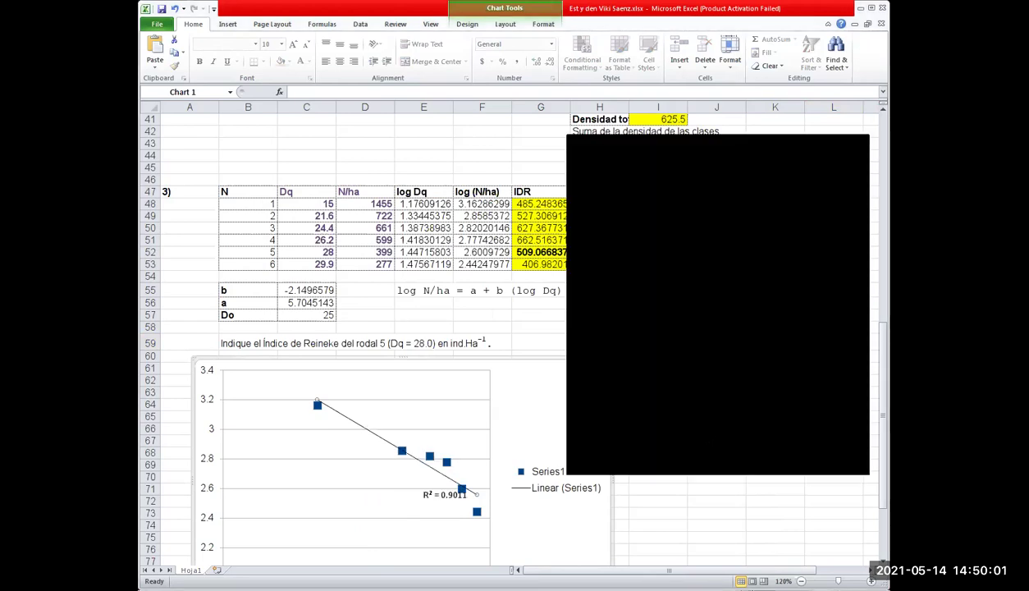
pyautogui.click(845, 466)
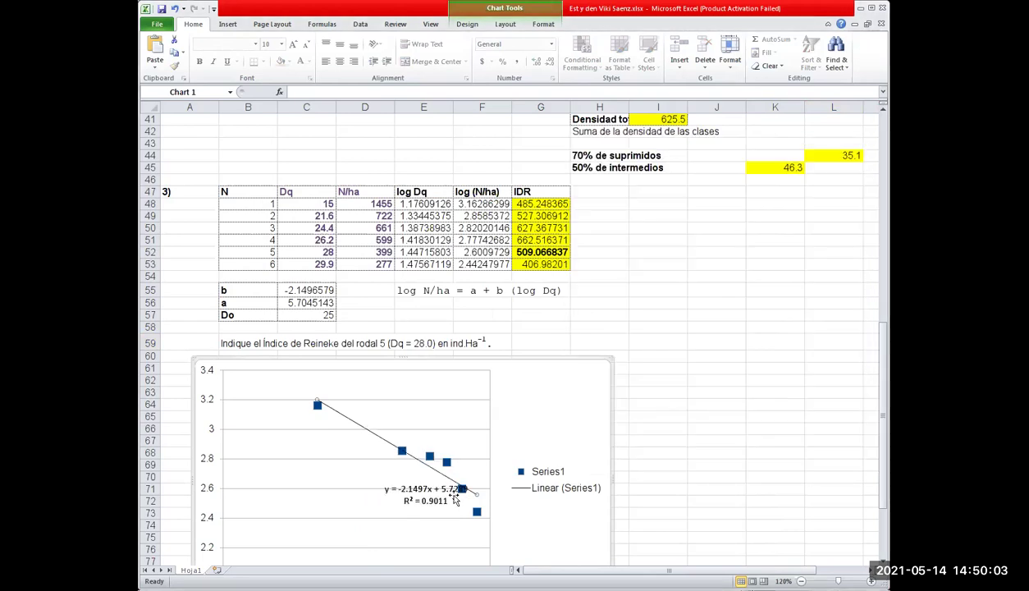
# Move the trendline's equation and R² label off the data points into the empty chart area above the legend.
pyautogui.click(402, 488)
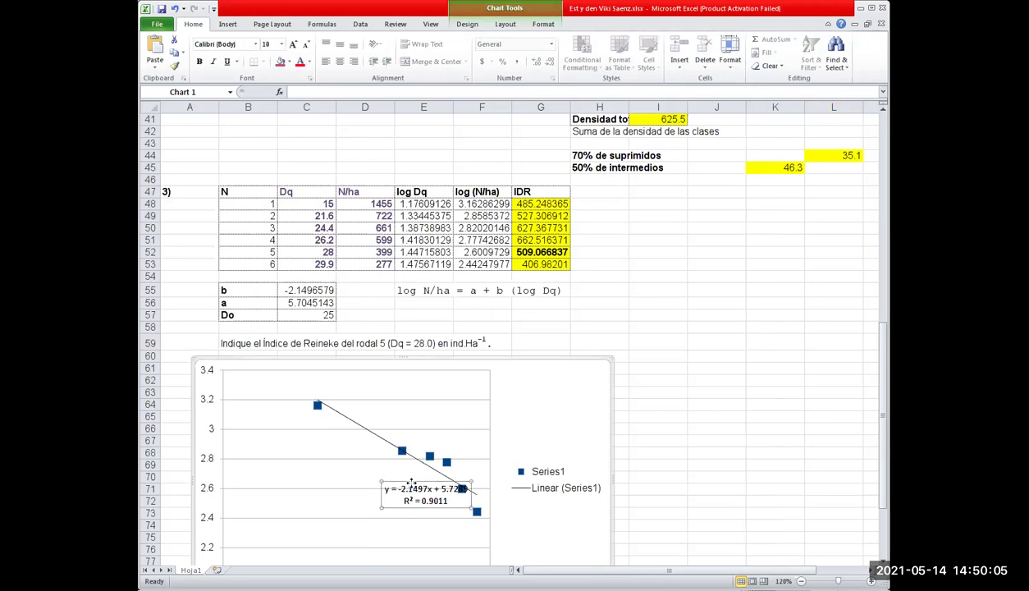
pyautogui.moveTo(563, 413); pyautogui.dragTo(530, 386)
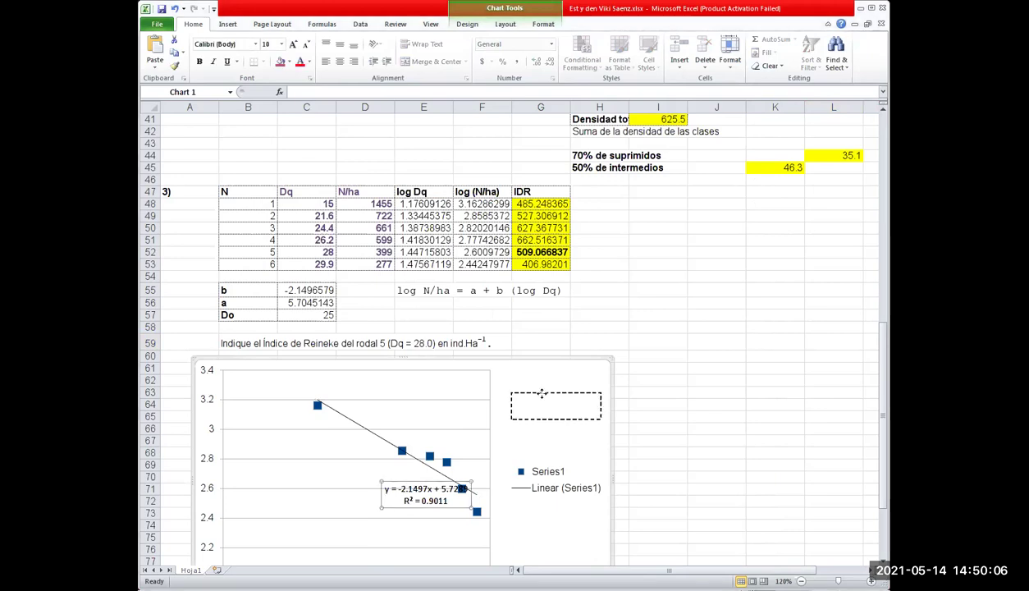
pyautogui.click(725, 399)
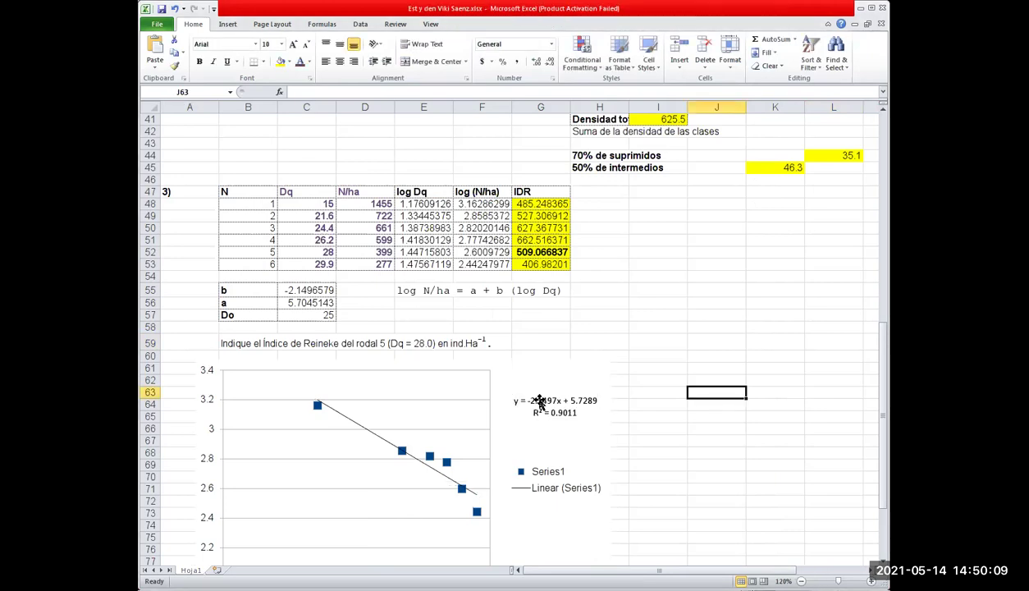
pyautogui.click(721, 347)
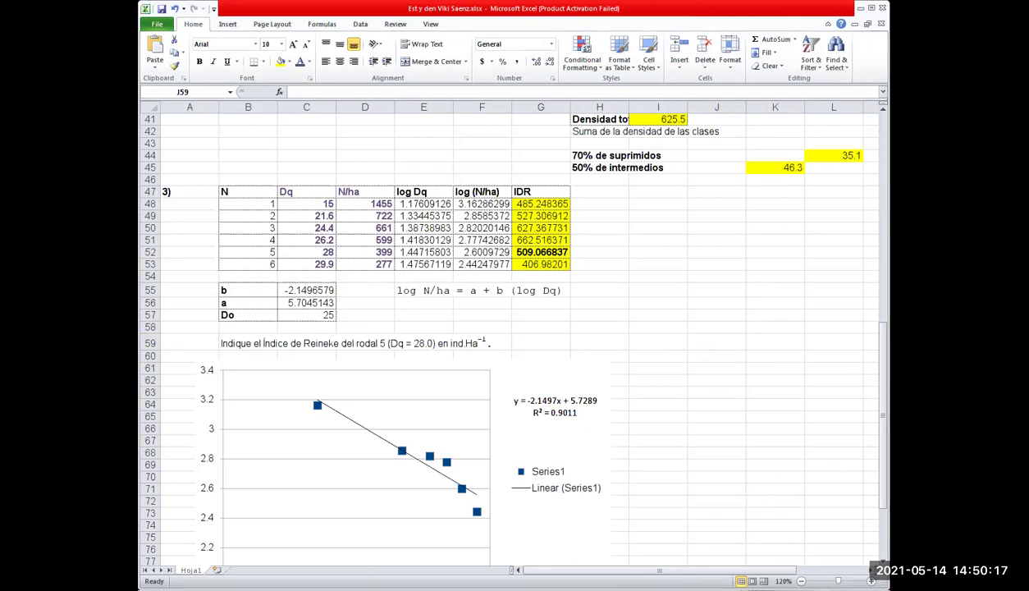
# Select the log Dq and log (N/ha) columns (E47:F53) and compare them with the Reineke chart.
pyautogui.hotkey('alt', 'Tab')
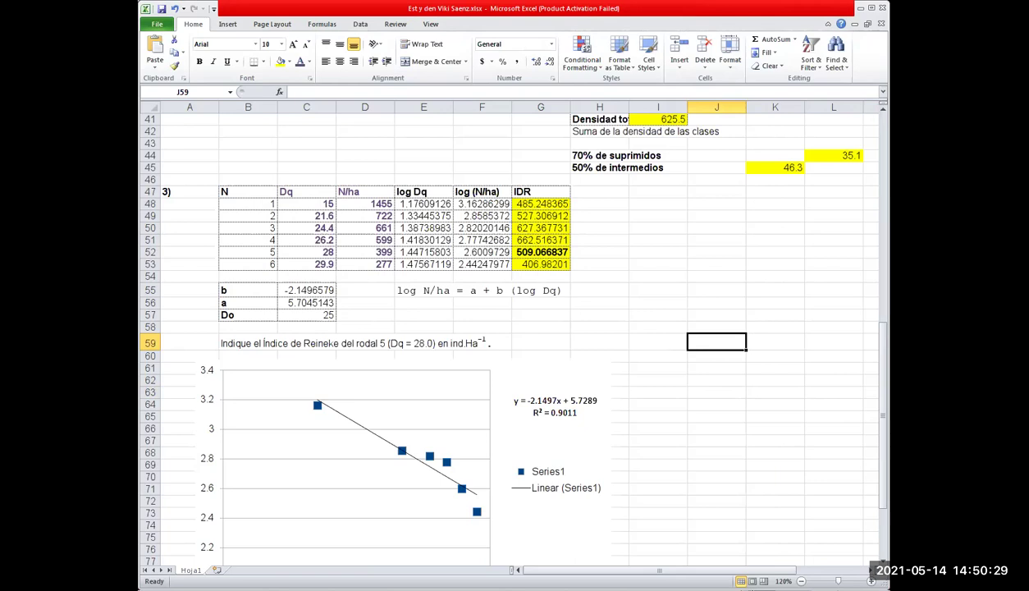
pyautogui.click(417, 191)
pyautogui.keyDown('shift'); pyautogui.click(490, 265); pyautogui.keyUp('shift')
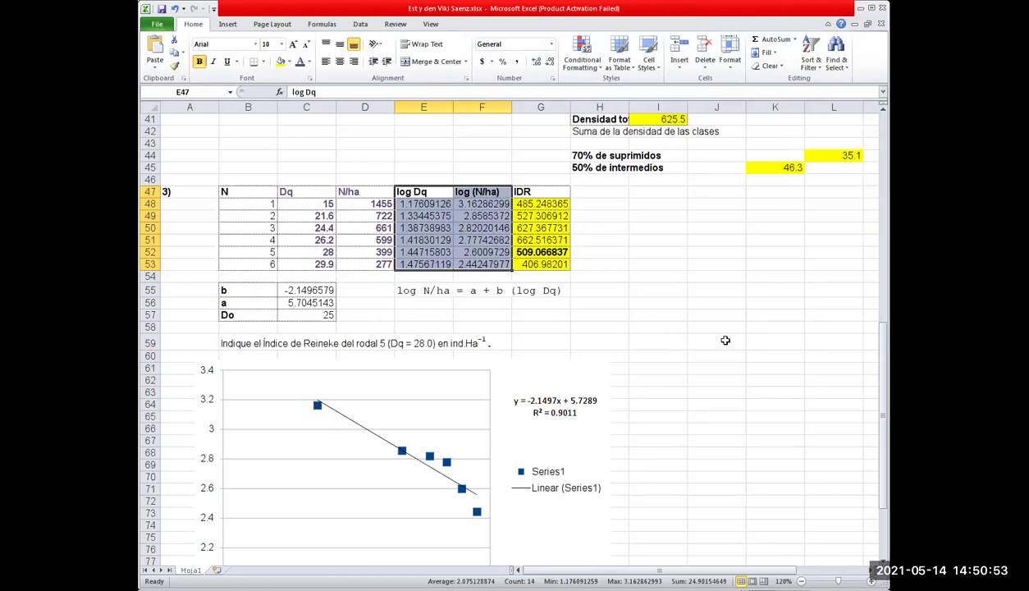
pyautogui.scroll(-2, 731, 360)
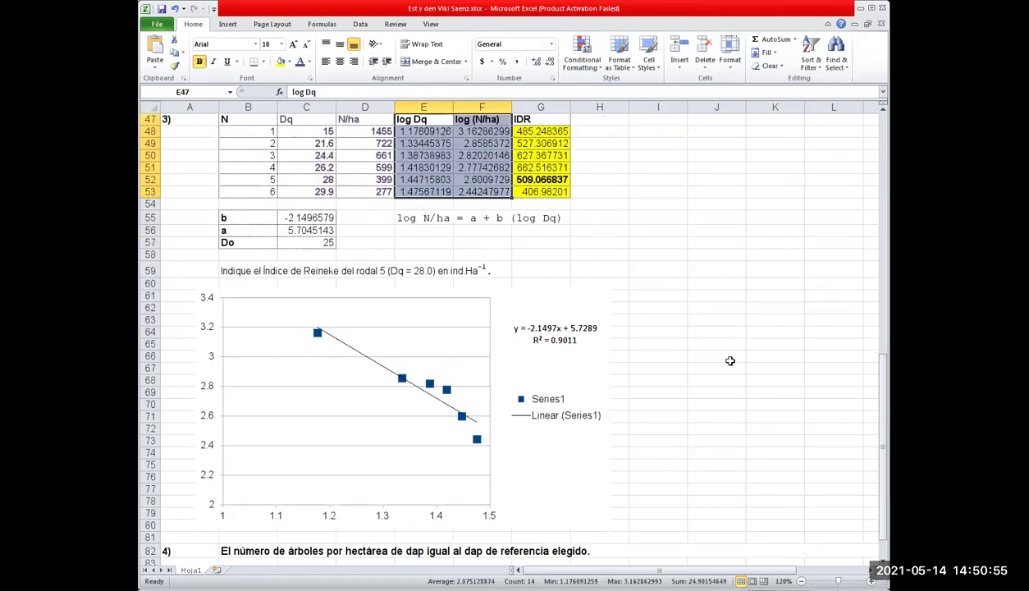
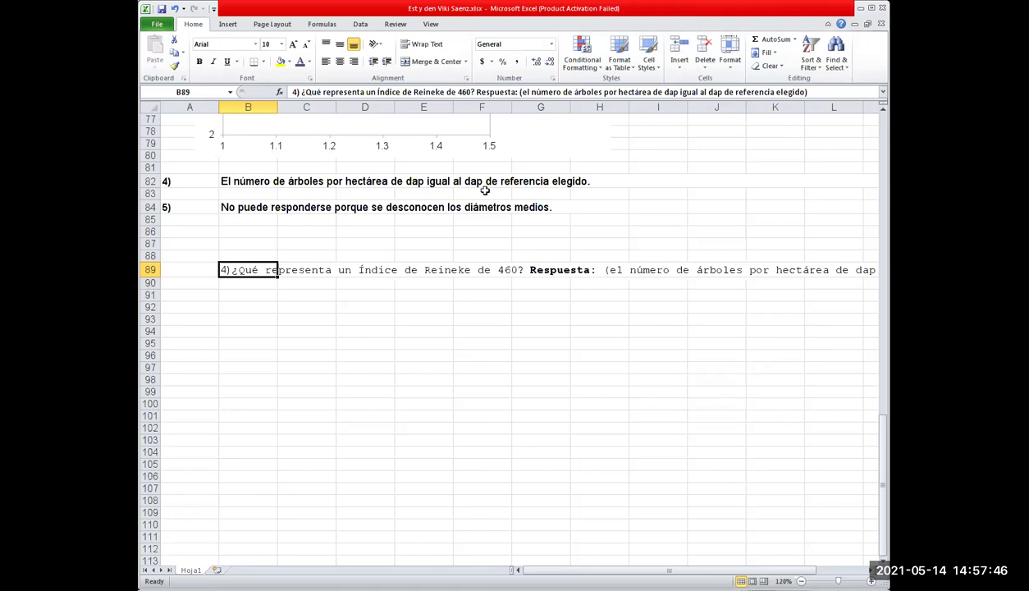
# Examine the IDR values in G48:G53, especially stand 4, and locate that stand's point in the Reineke chart.
pyautogui.scroll(10, 345, 383)
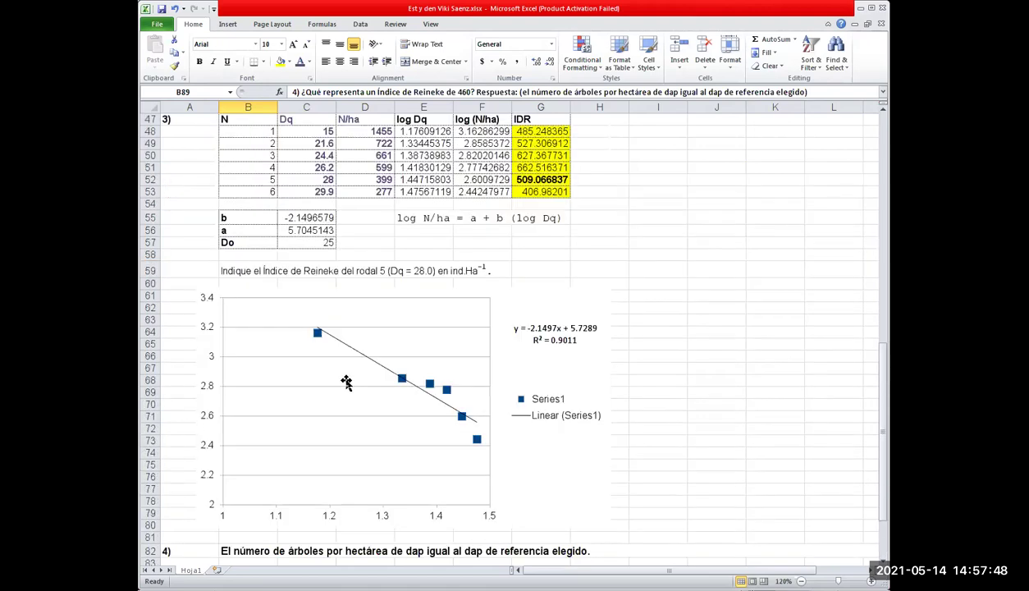
pyautogui.scroll(5, 324, 287)
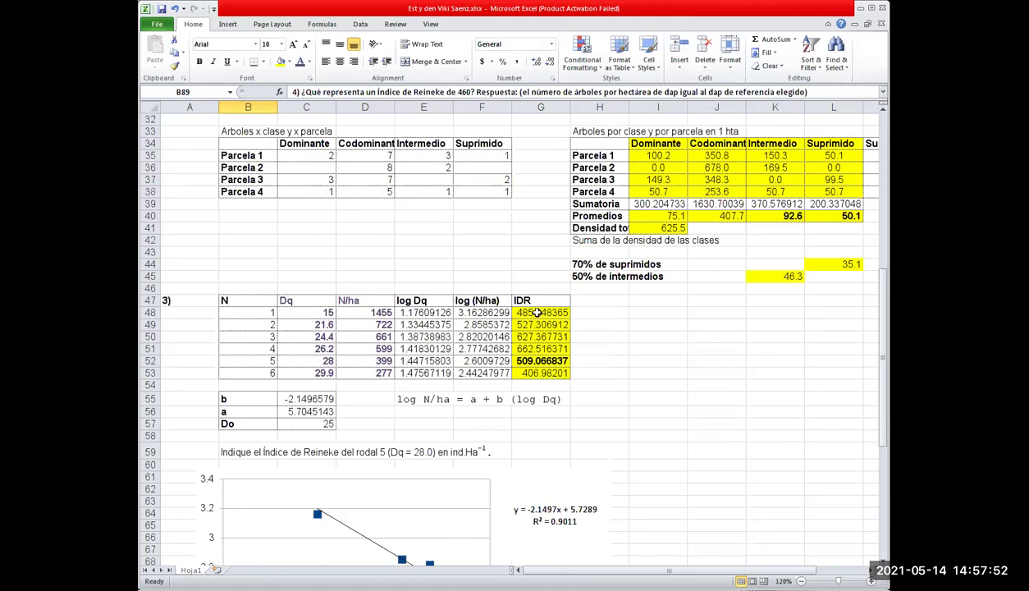
pyautogui.moveTo(535, 311); pyautogui.dragTo(538, 371)
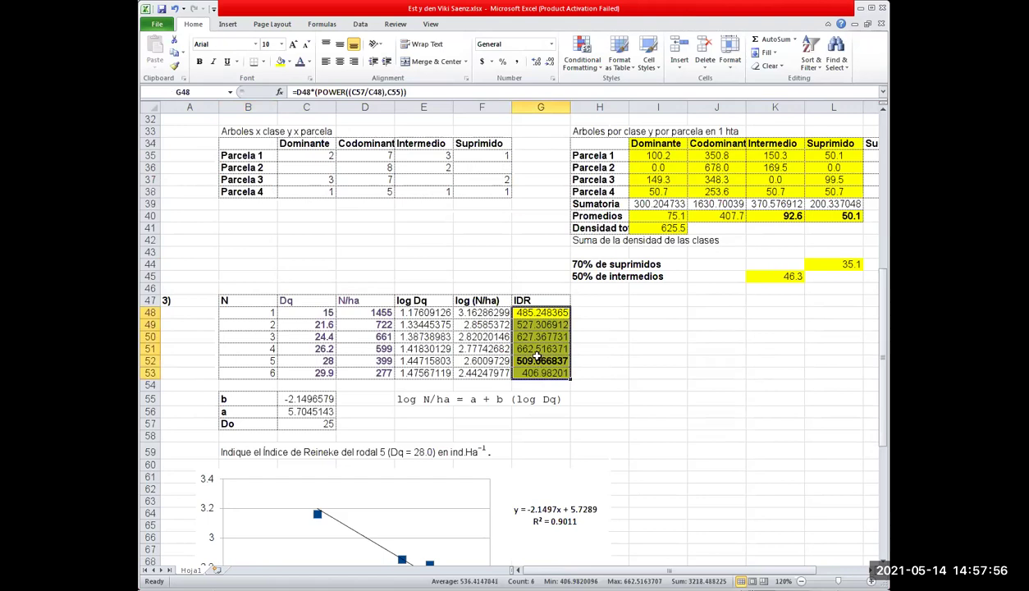
pyautogui.click(535, 348)
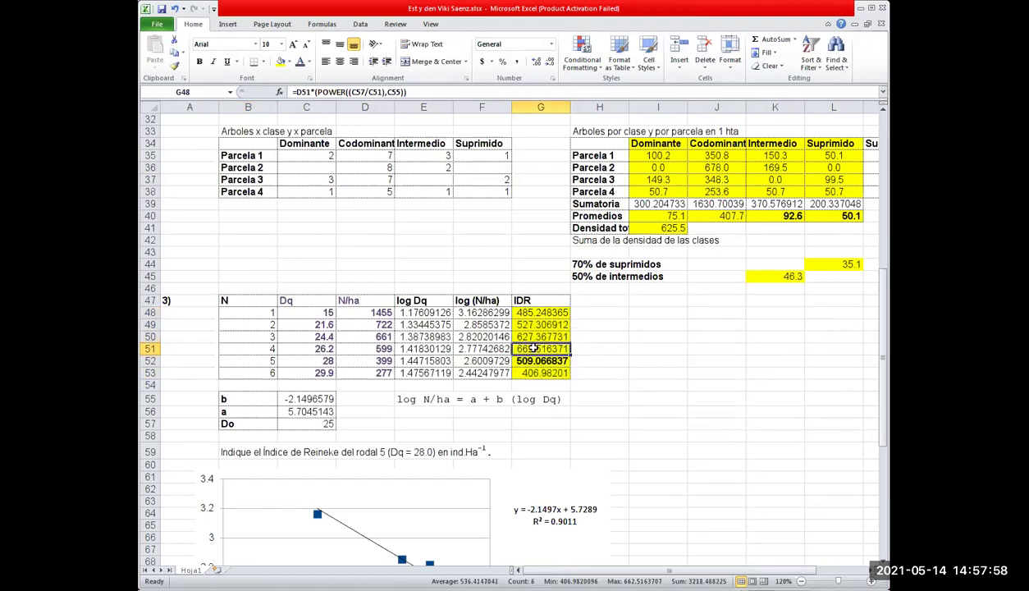
pyautogui.click(593, 312)
pyautogui.scroll(-2, 432, 481)
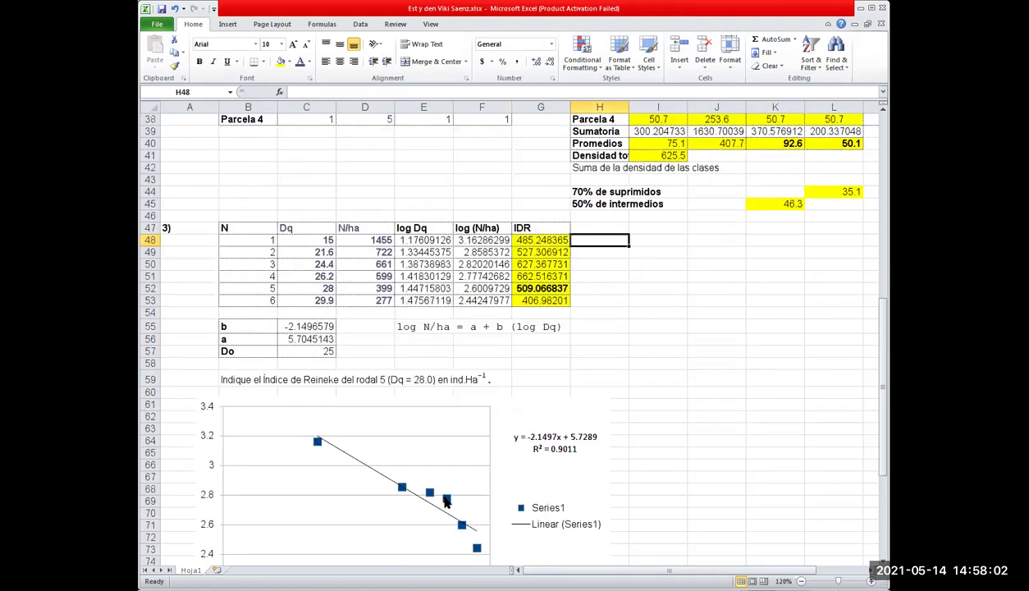
pyautogui.click(445, 501)
pyautogui.scroll(-4, 443, 385)
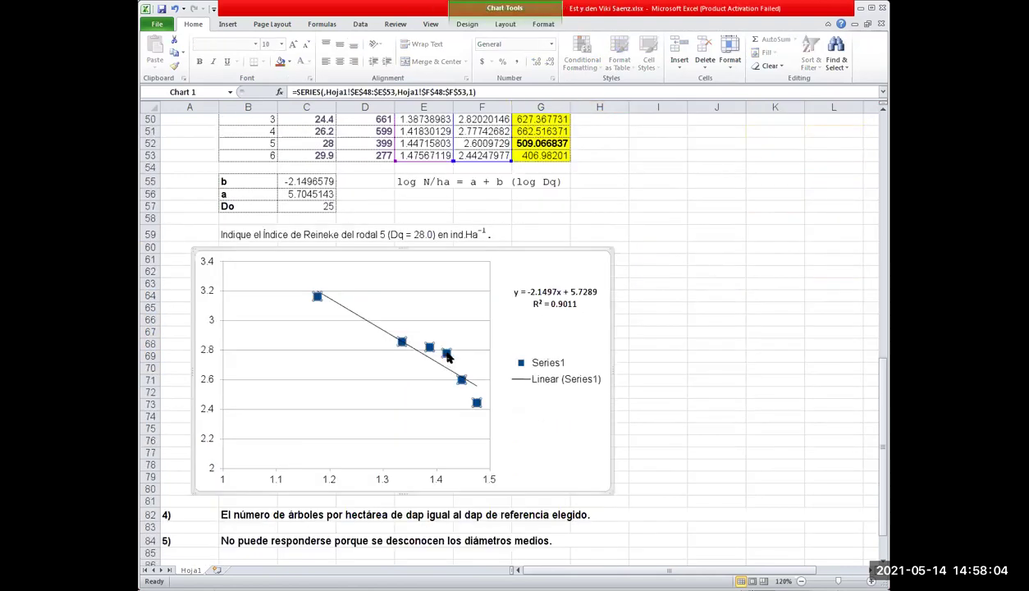
pyautogui.click(446, 352)
pyautogui.scroll(2, 535, 200)
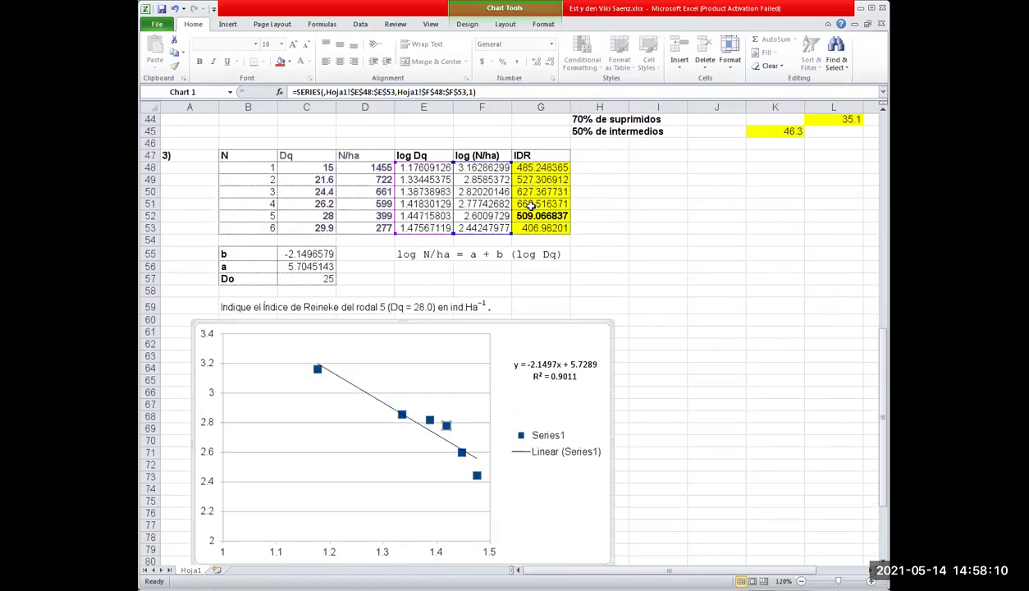
pyautogui.press('Escape')
# Enter the maximum index 662 in H48 and copy it down to H53 beside the IDR column.
pyautogui.click(575, 168)
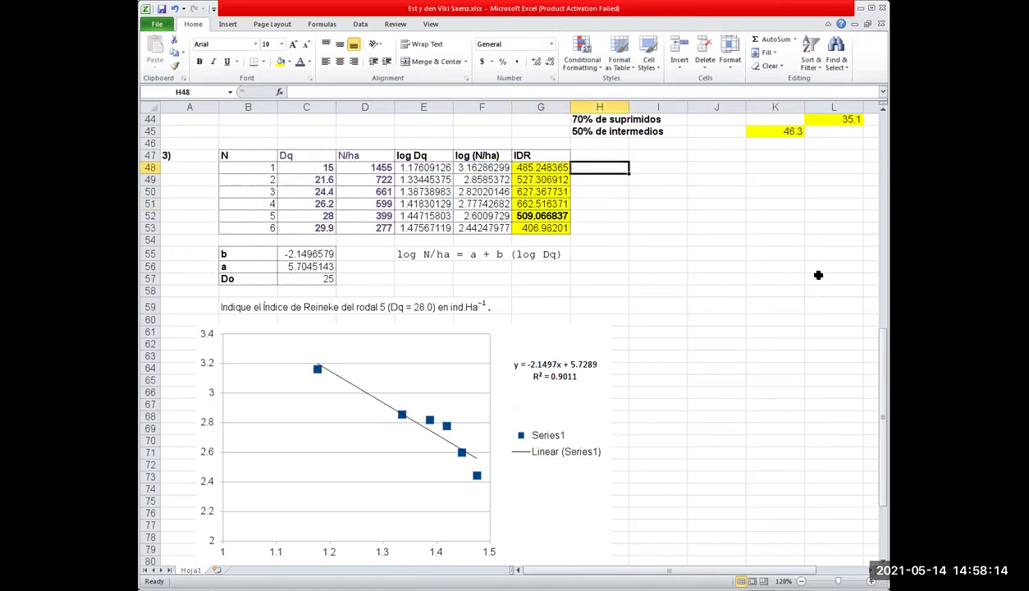
pyautogui.write('662')
pyautogui.press('Return')
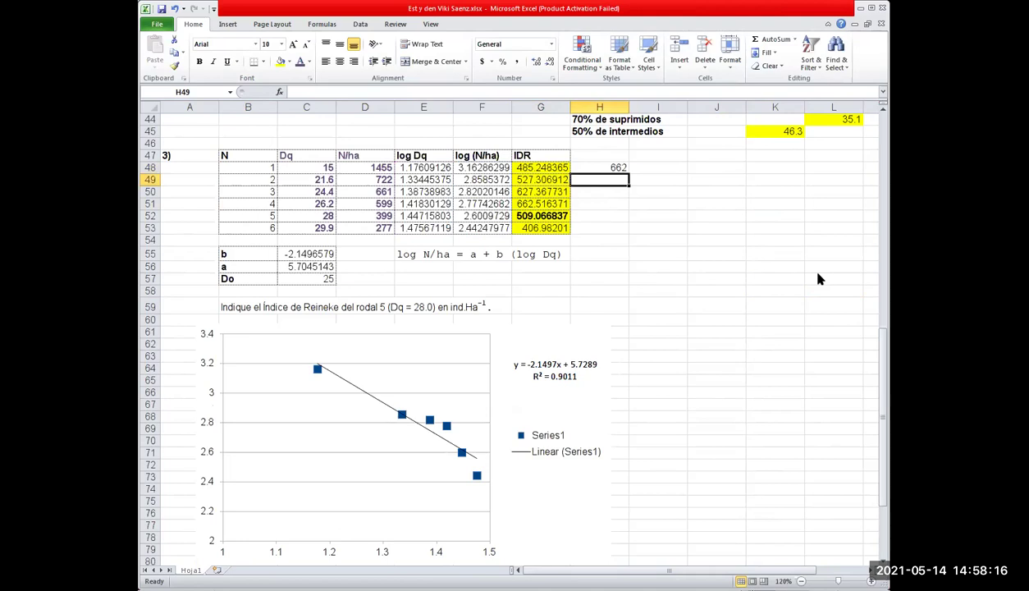
pyautogui.press('Up')
pyautogui.moveTo(629, 173); pyautogui.dragTo(618, 227)
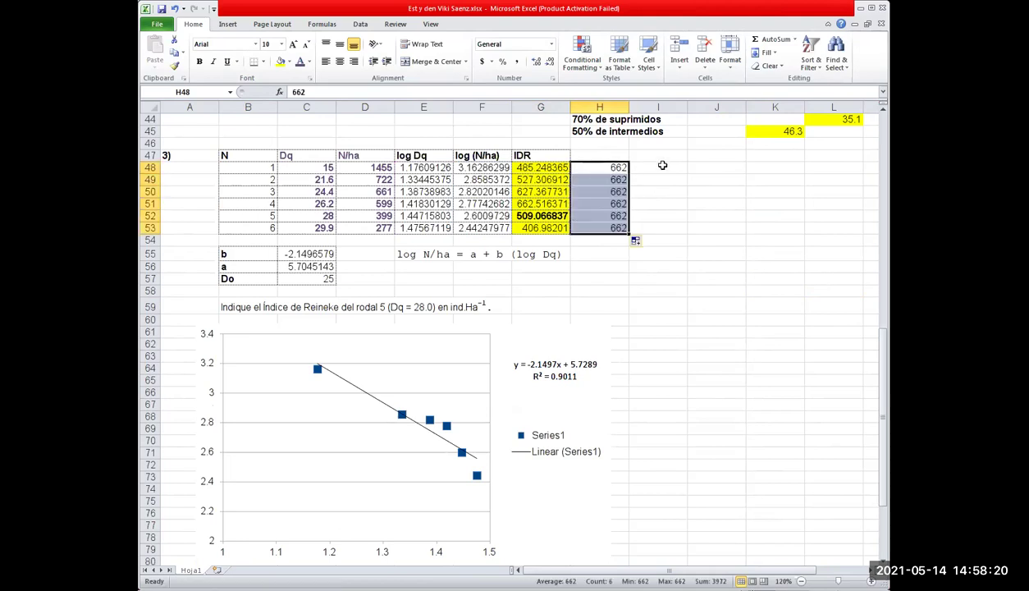
# Divide each IDR by the maximum index with the formula =+G48/H48 in I48 and copy it down to I53.
pyautogui.click(663, 167)
pyautogui.write('+')
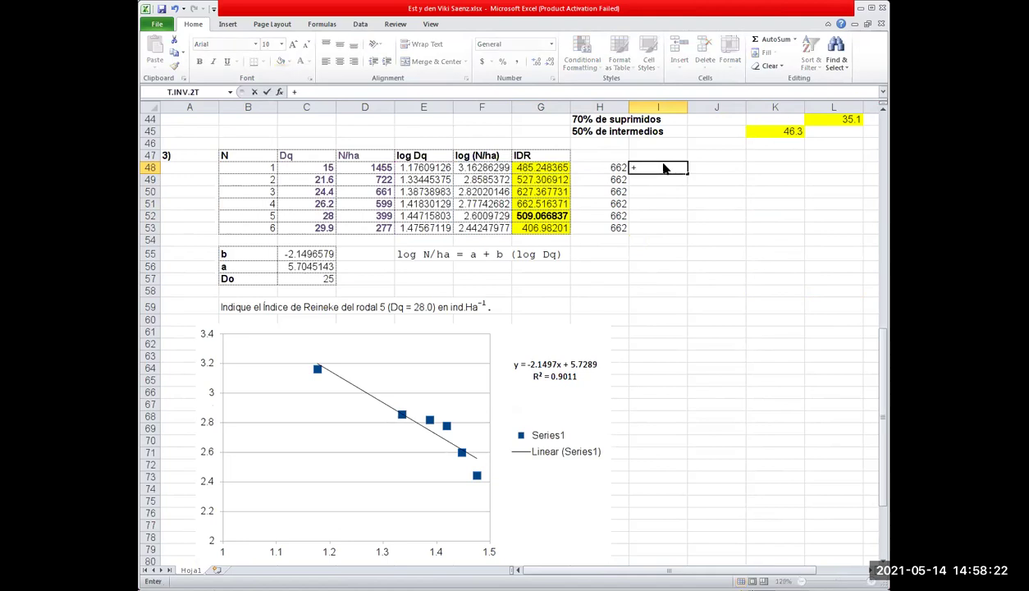
pyautogui.press('Left')
pyautogui.press('Left')
pyautogui.write('/')
pyautogui.press('Left')
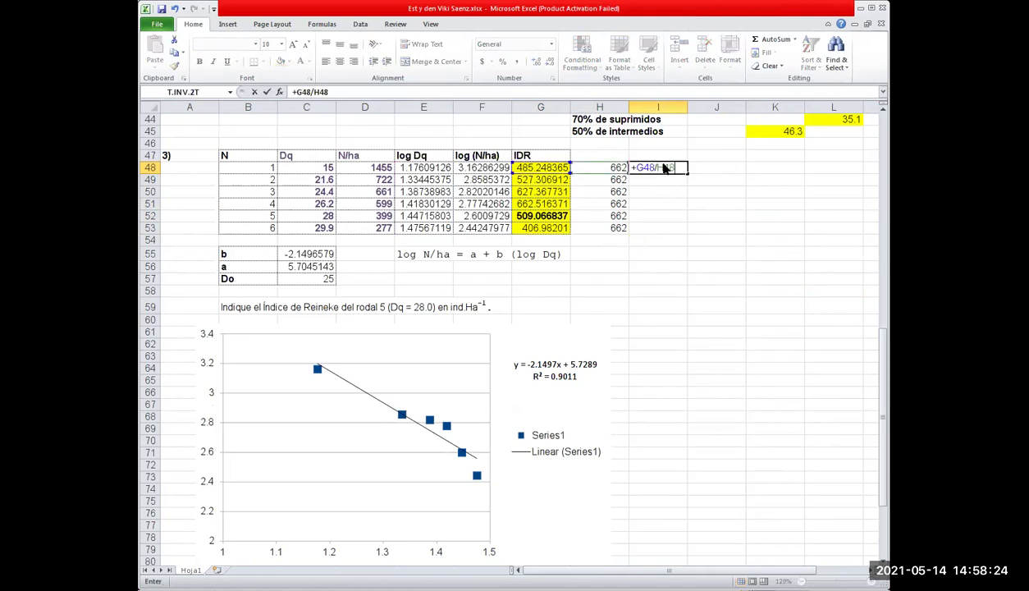
pyautogui.hotkey('ctrl', 'Return')
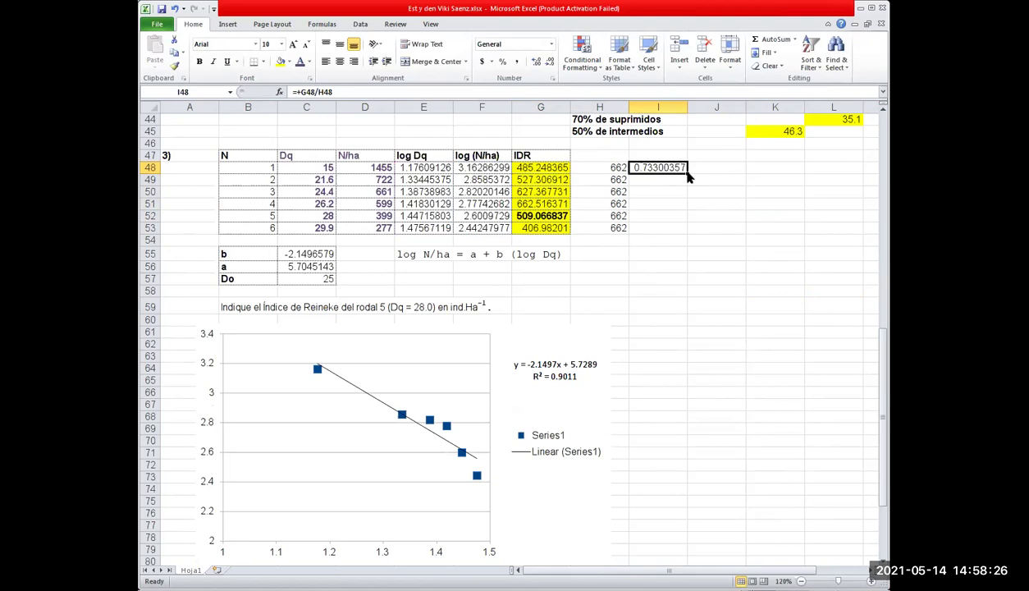
pyautogui.doubleClick(686, 173)
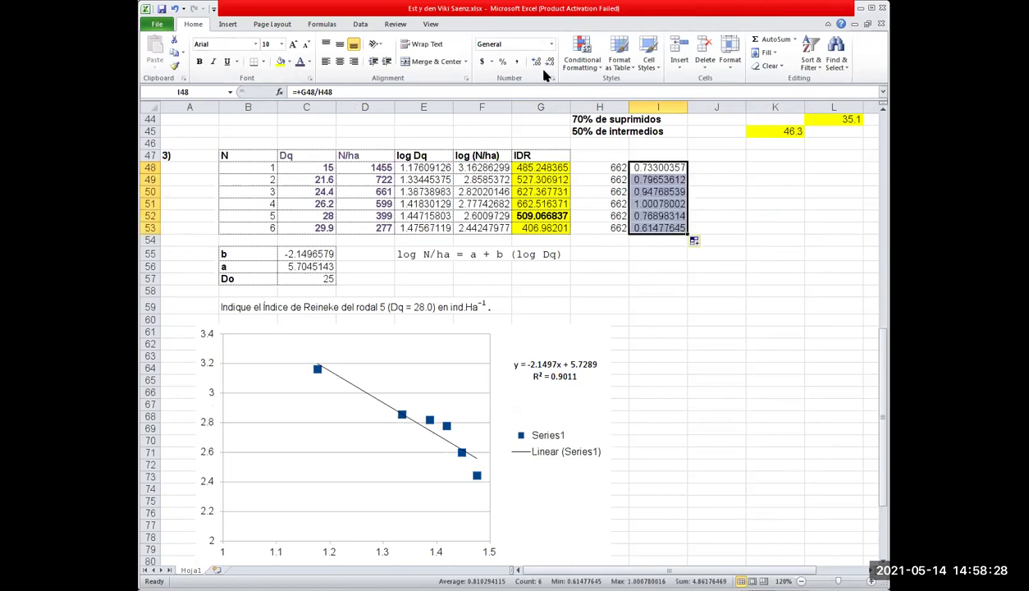
# Format the IDR ratios in I48:I53 as bold percentages.
pyautogui.click(503, 62)
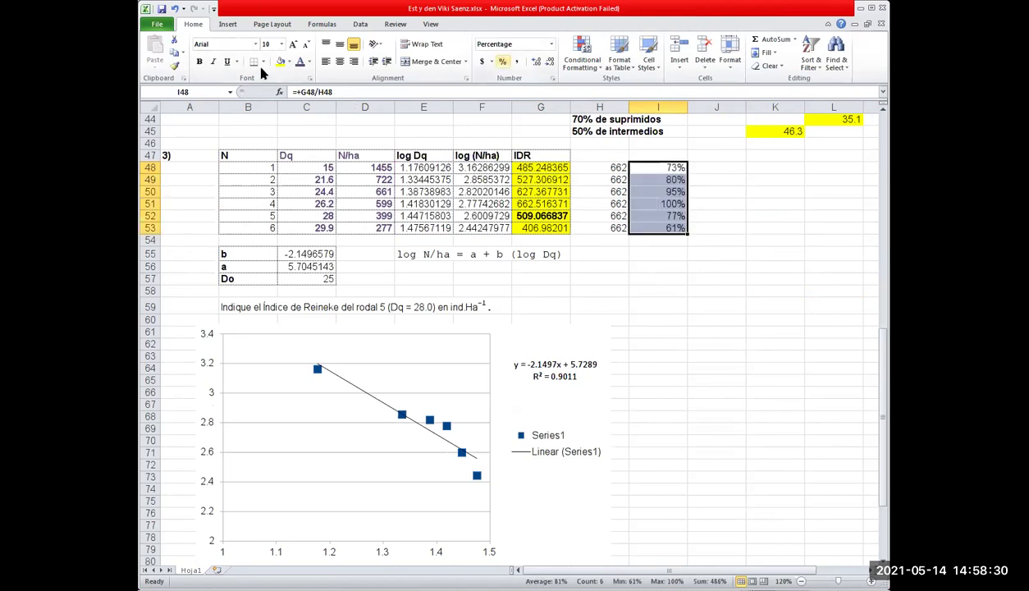
pyautogui.click(198, 62)
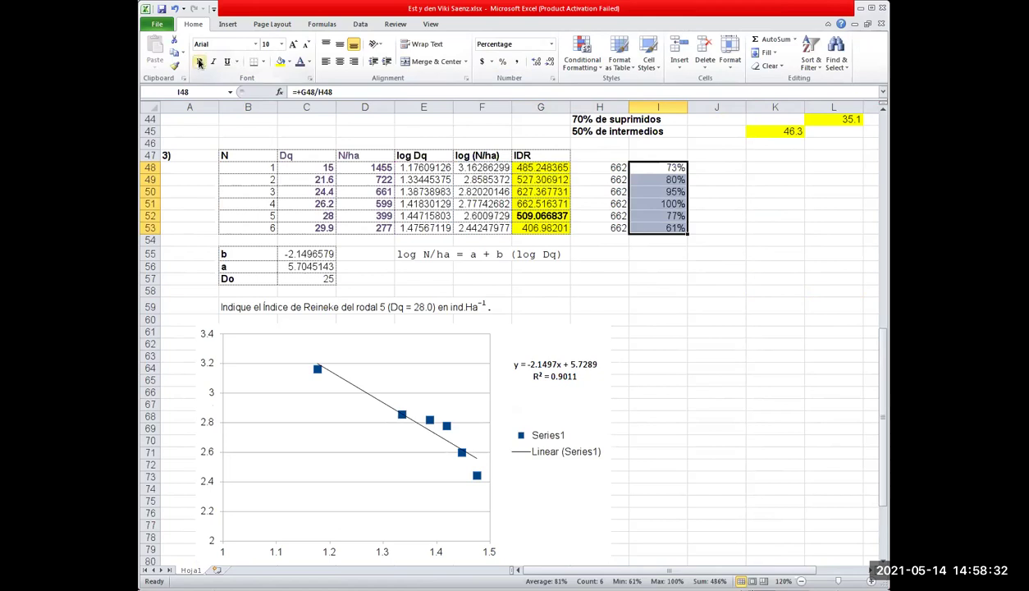
pyautogui.click(780, 210)
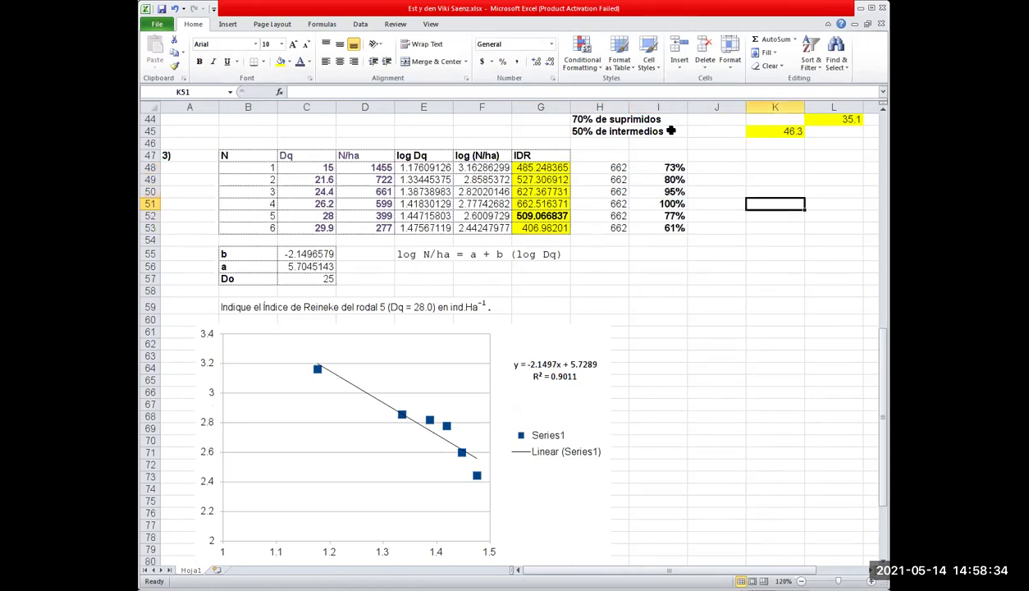
pyautogui.moveTo(669, 170); pyautogui.dragTo(665, 228)
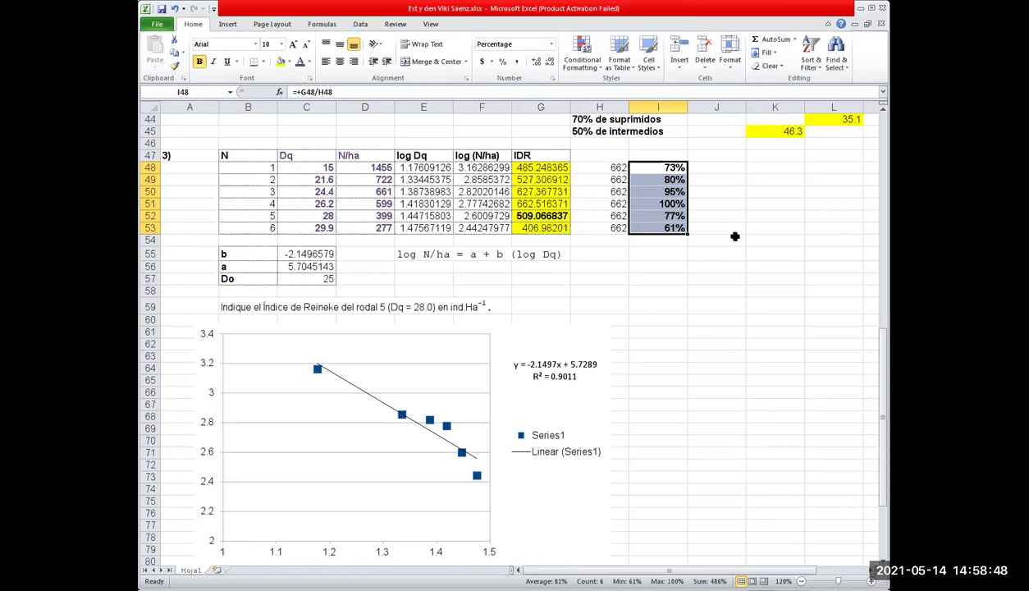
# Enter 50 in J48 and copy it down to J53 beside the percentages.
pyautogui.click(734, 170)
pyautogui.write('50')
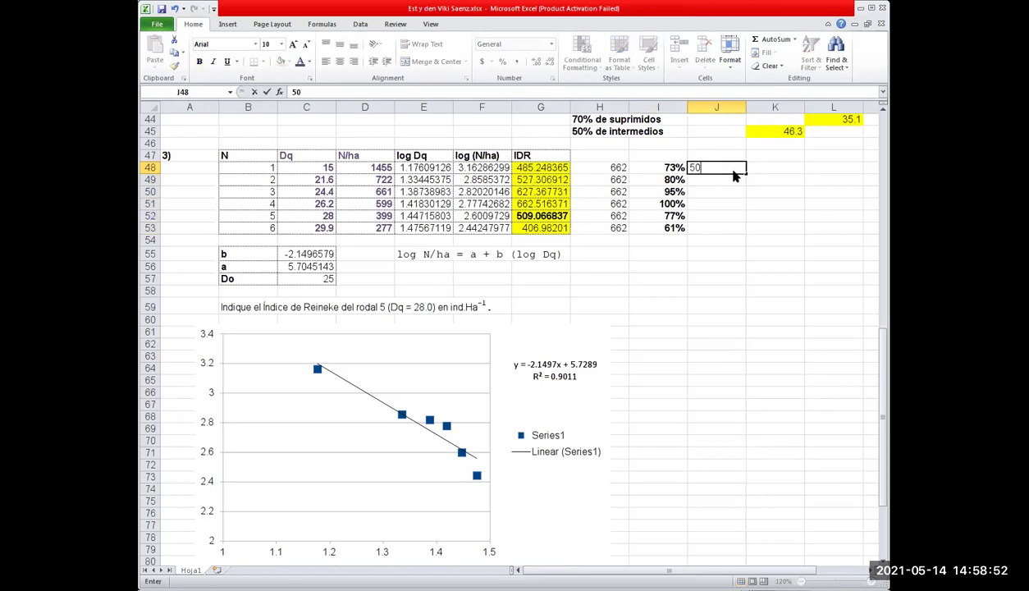
pyautogui.press('Return')
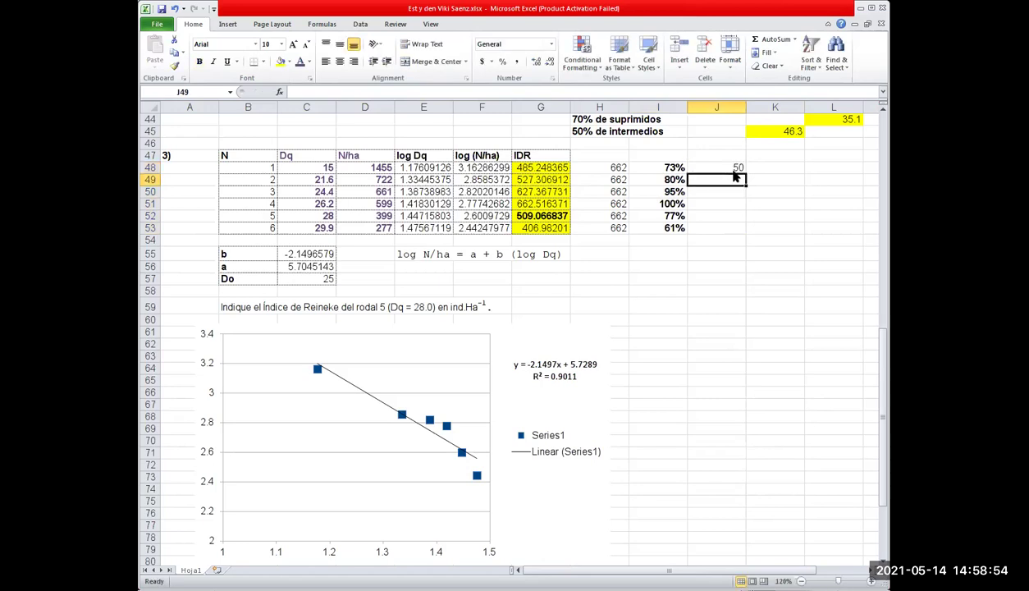
pyautogui.click(743, 166)
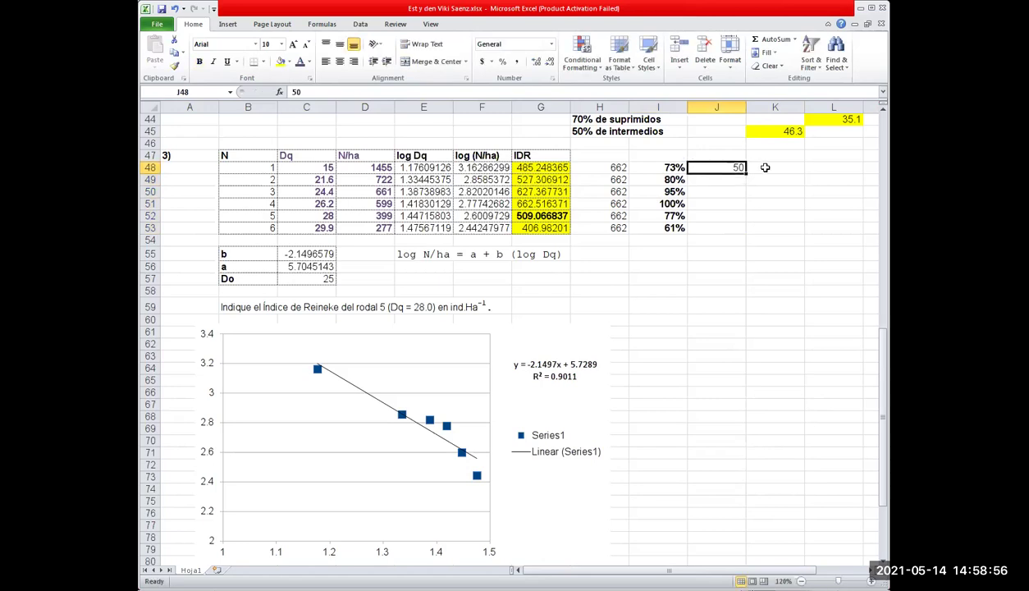
pyautogui.moveTo(743, 175); pyautogui.dragTo(745, 238)
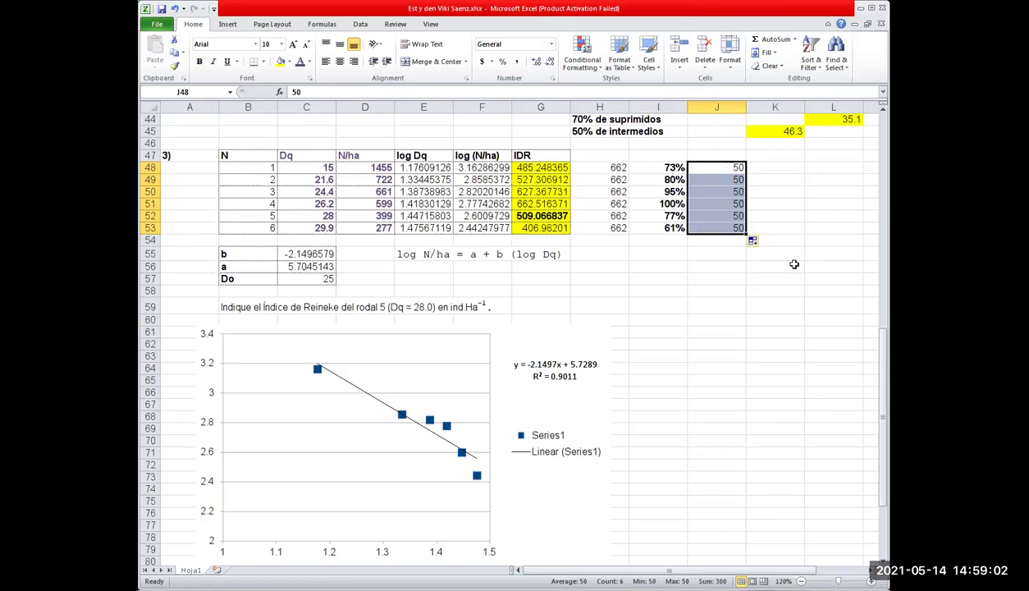
# Examine the percentages of stands 3 to 5 in column I against the neighbouring values of 50.
pyautogui.press('Left')
pyautogui.press('Down')
pyautogui.press('Down')
pyautogui.press('Down')
pyautogui.press('Up')
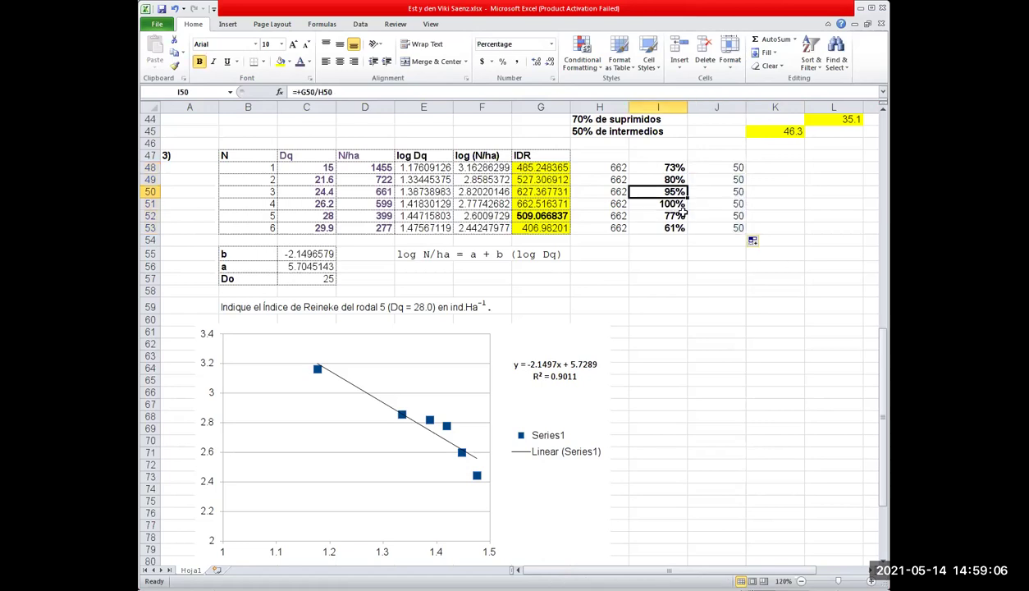
pyautogui.press('Down')
pyautogui.press('Down')
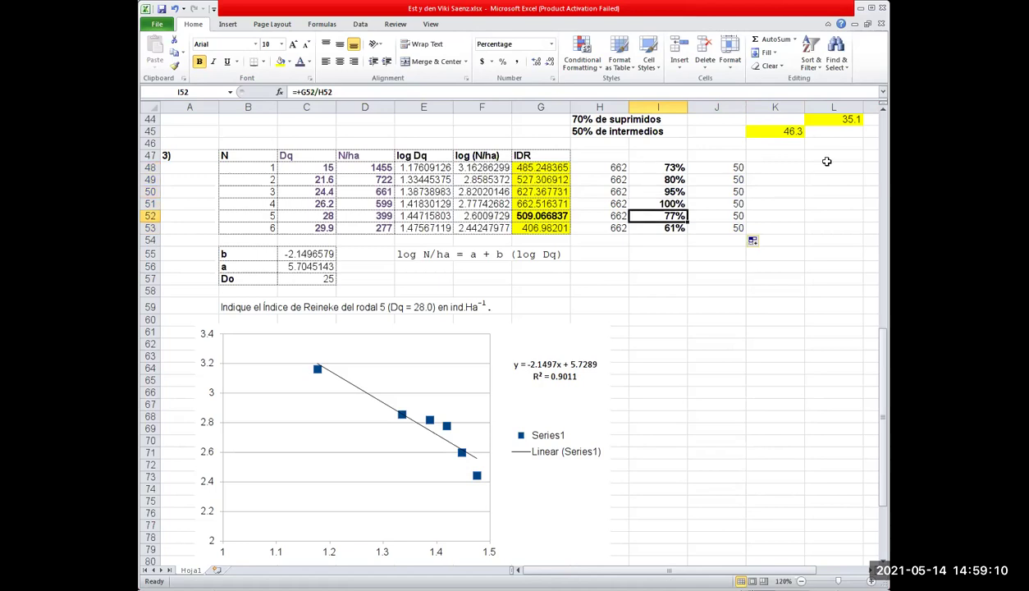
pyautogui.click(782, 250)
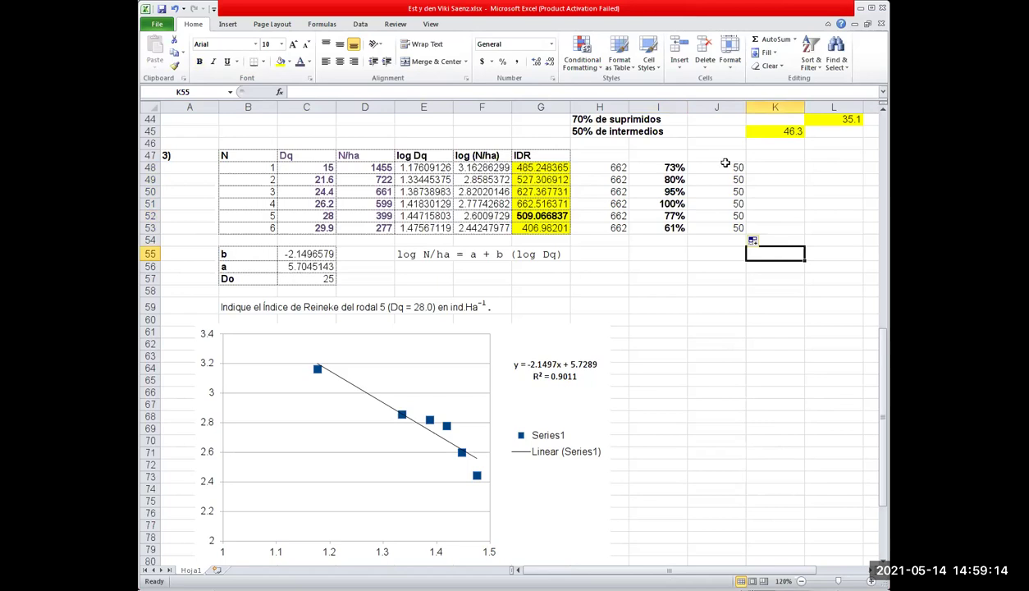
# Compare the values of 50 in J48:J53 with the Dq and N/ha columns in C48:D53.
pyautogui.moveTo(698, 163); pyautogui.dragTo(698, 227)
pyautogui.moveTo(314, 164); pyautogui.dragTo(314, 225)
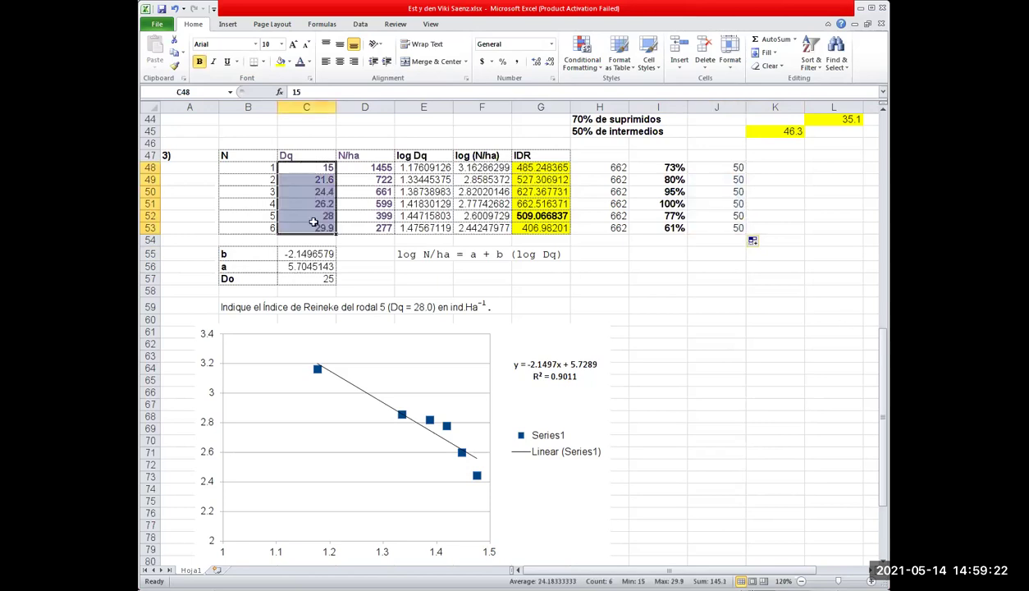
pyautogui.click(375, 171)
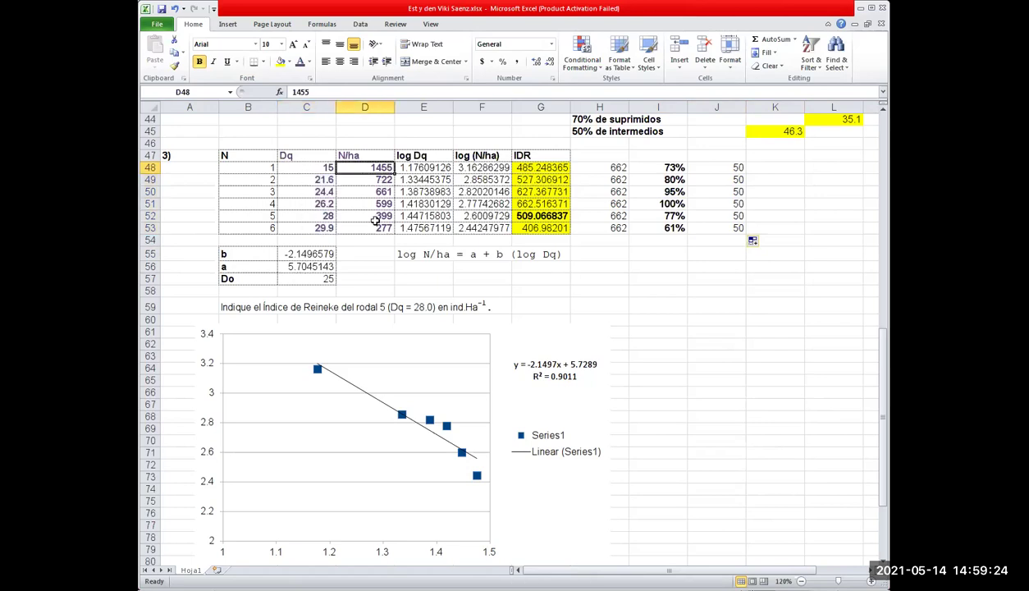
pyautogui.keyDown('shift'); pyautogui.click(375, 225); pyautogui.keyUp('shift')
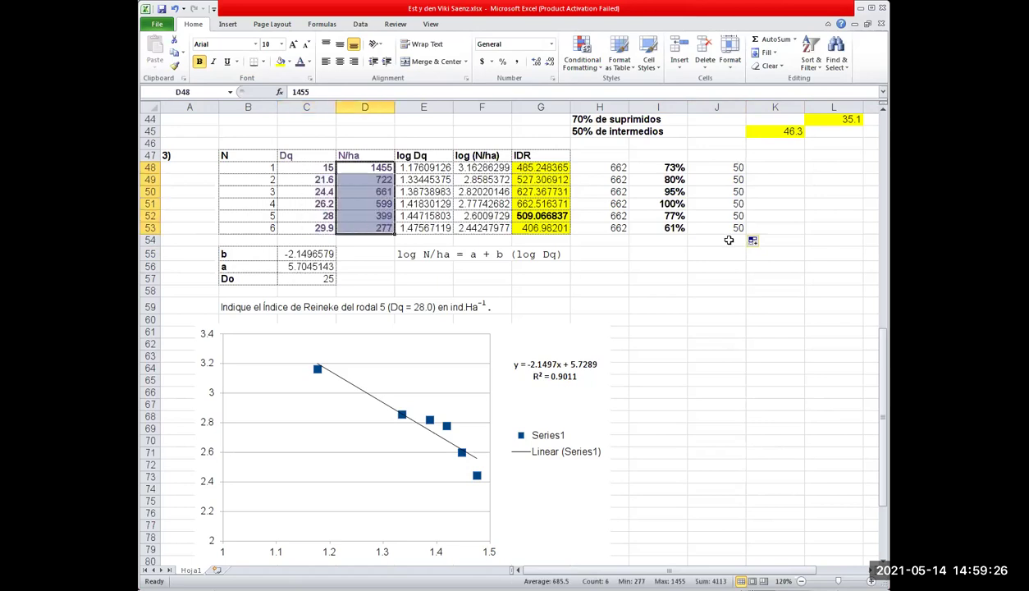
pyautogui.moveTo(713, 167); pyautogui.dragTo(712, 224)
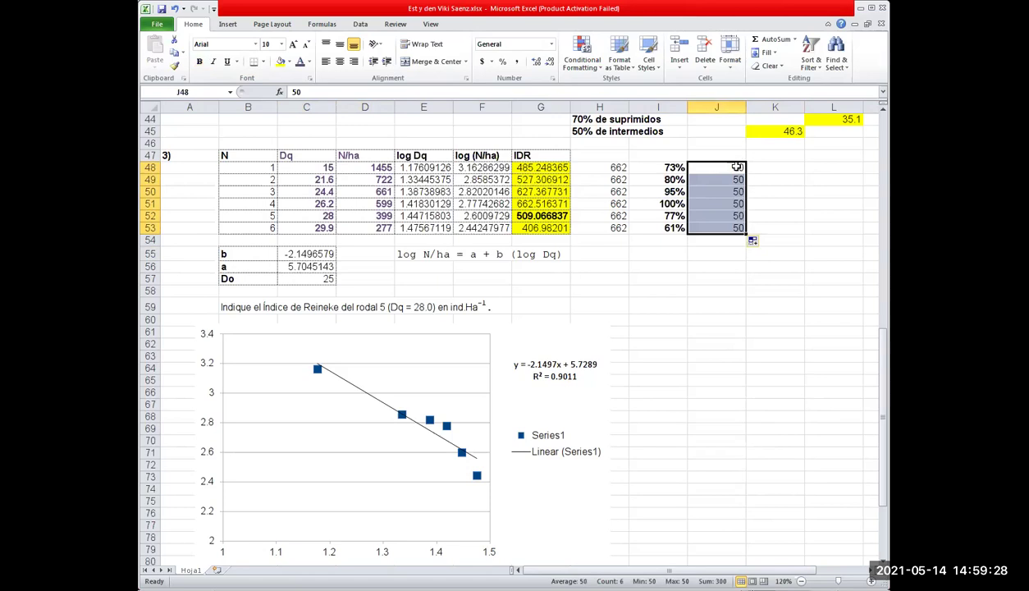
pyautogui.click(722, 167)
# Check the percentages of stands 1, 2, 5 and 6 in column I against the values of 50 in J48:J53.
pyautogui.click(679, 168)
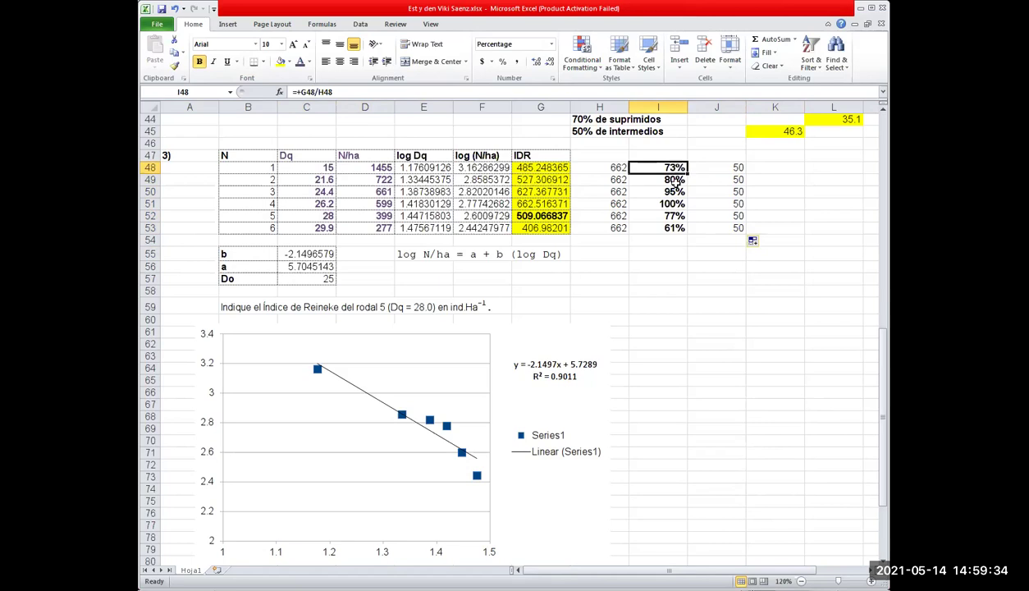
pyautogui.click(659, 184)
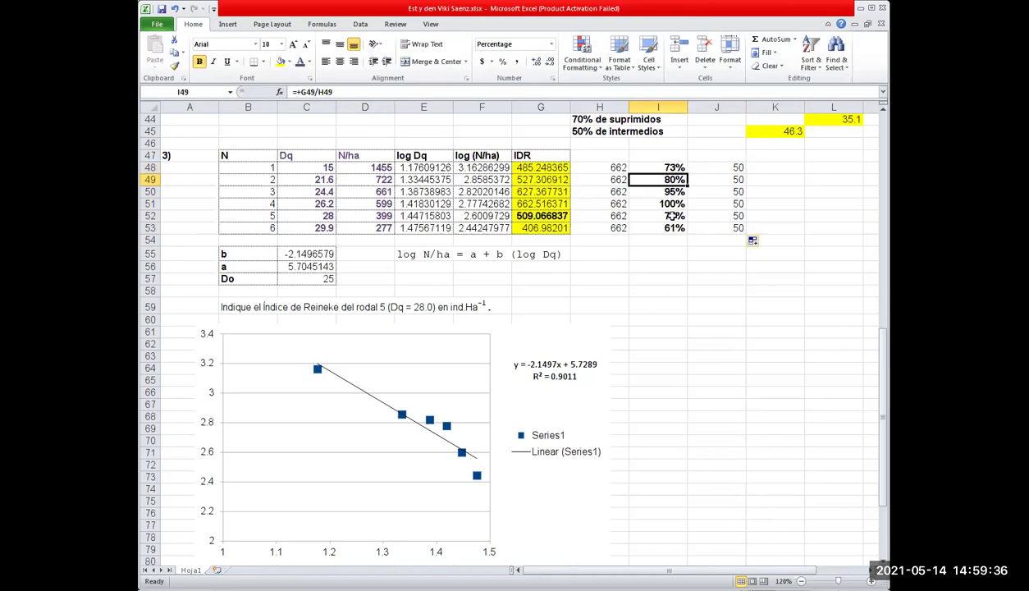
pyautogui.click(661, 217)
pyautogui.press('Down')
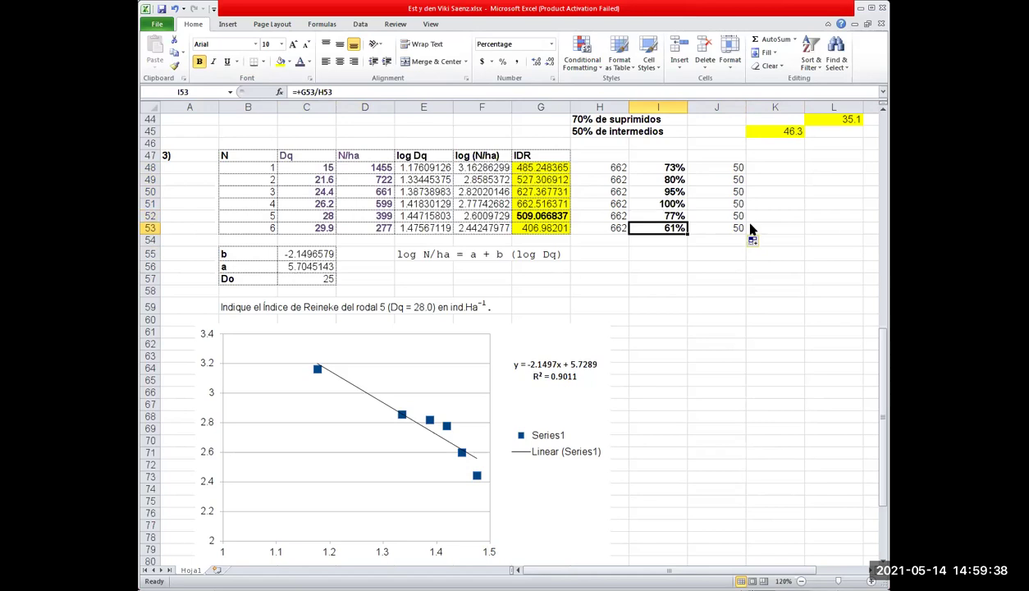
pyautogui.press('Right')
pyautogui.press('Right')
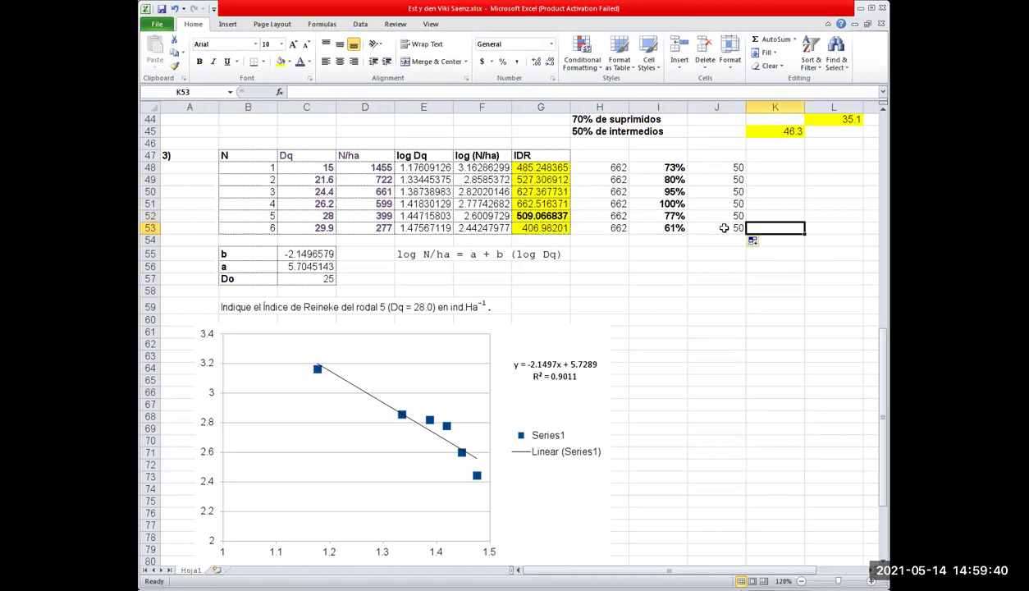
pyautogui.moveTo(716, 168); pyautogui.dragTo(716, 228)
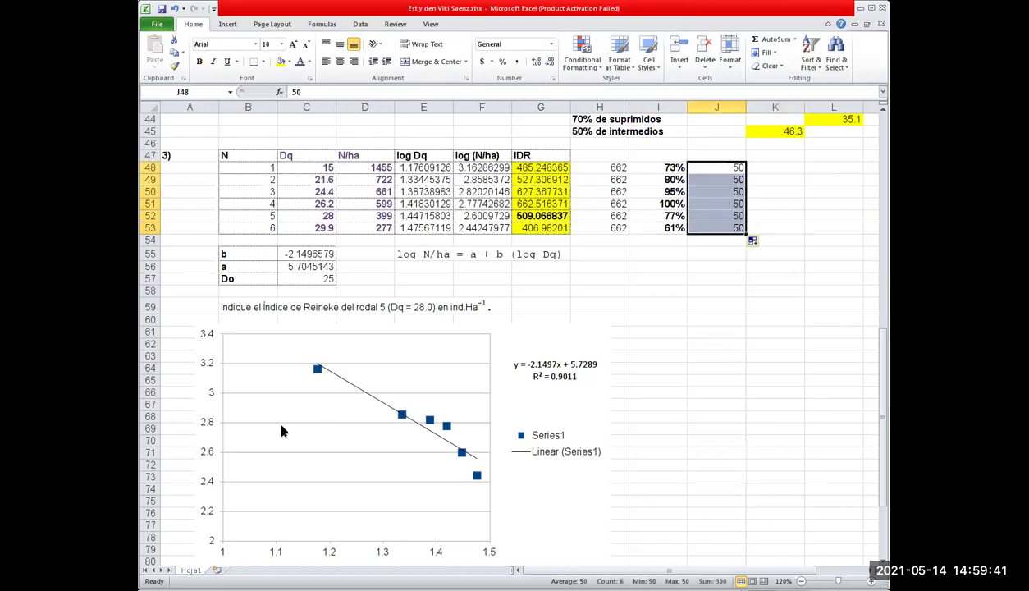
pyautogui.click(671, 423)
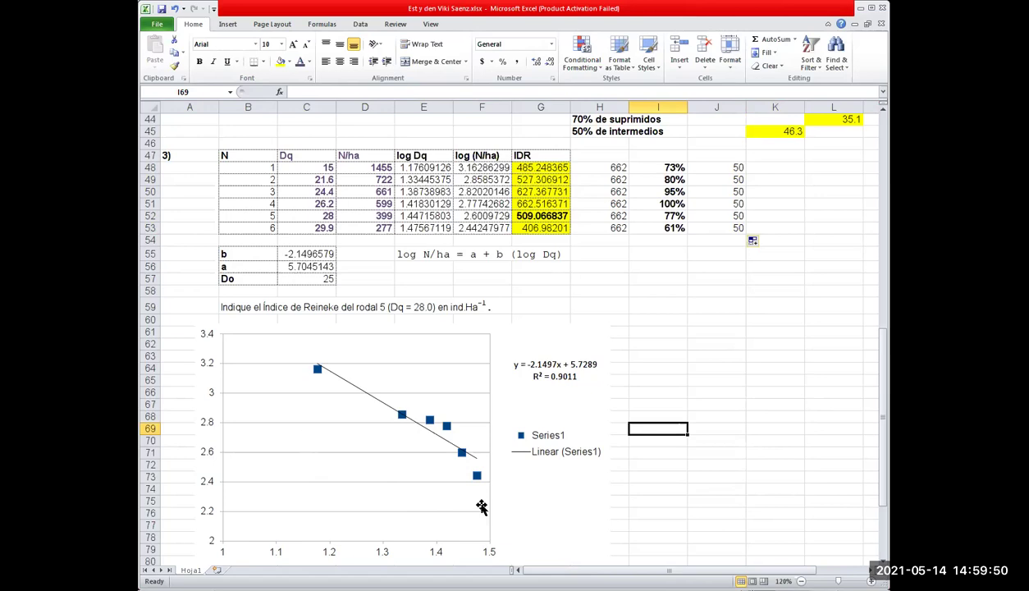
# Select the data series in the Reineke chart and examine its points in relation to the table.
pyautogui.click(317, 370)
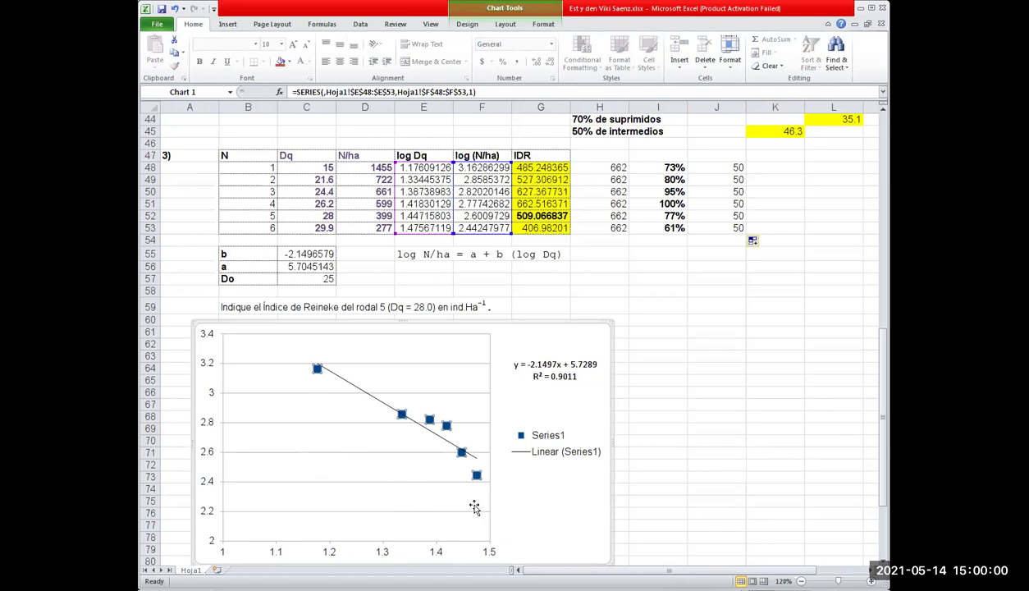
pyautogui.click(715, 458)
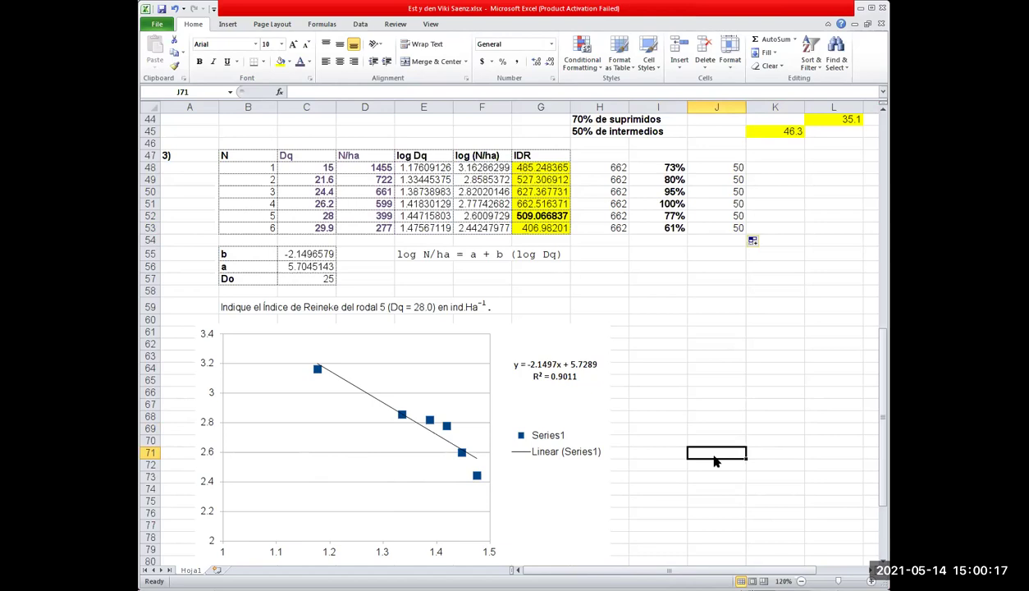
pyautogui.click(771, 226)
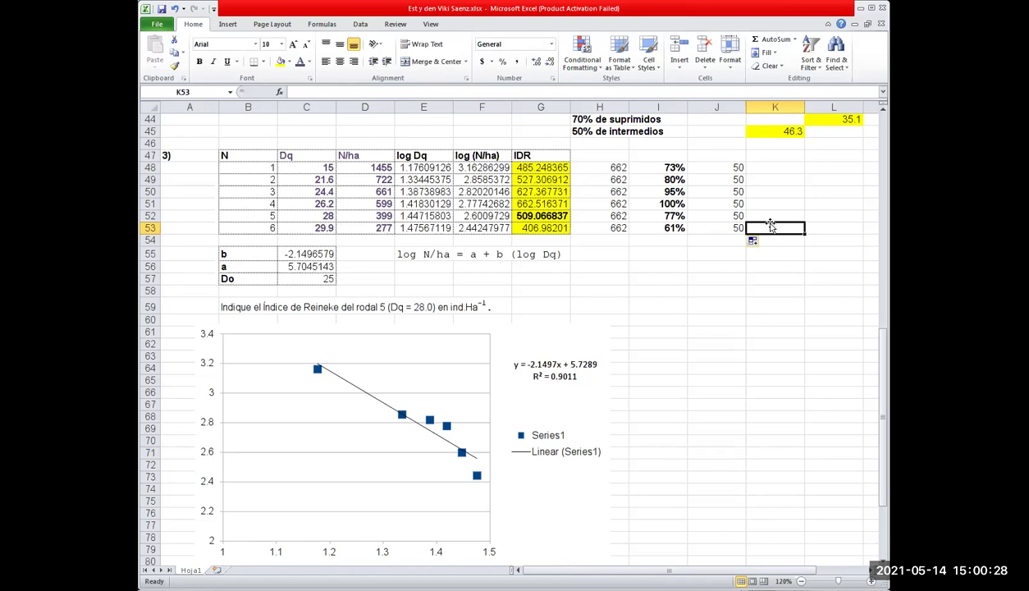
pyautogui.click(690, 278)
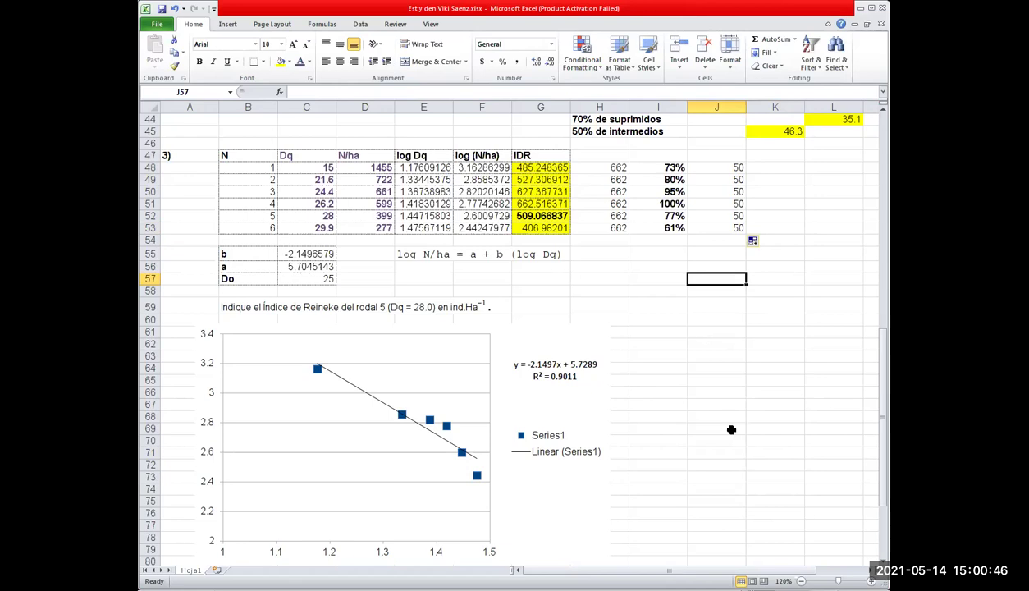
# Clear B89 and paste into A88 question 5, asking which stand has more trees per hectare, Reineke index 600 or 800.
pyautogui.scroll(-8, 731, 429)
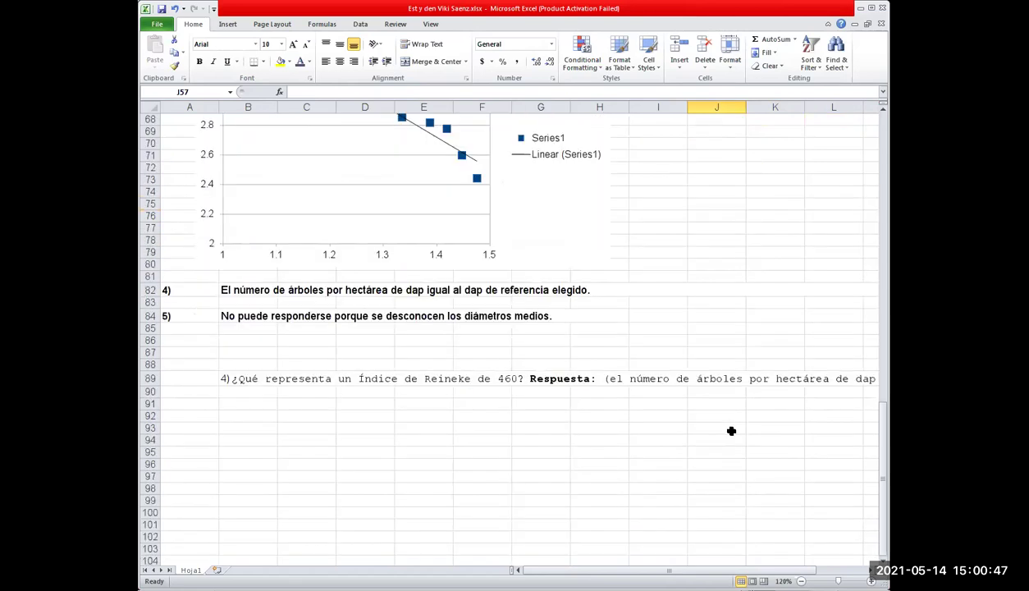
pyautogui.click(237, 377)
pyautogui.press('Delete')
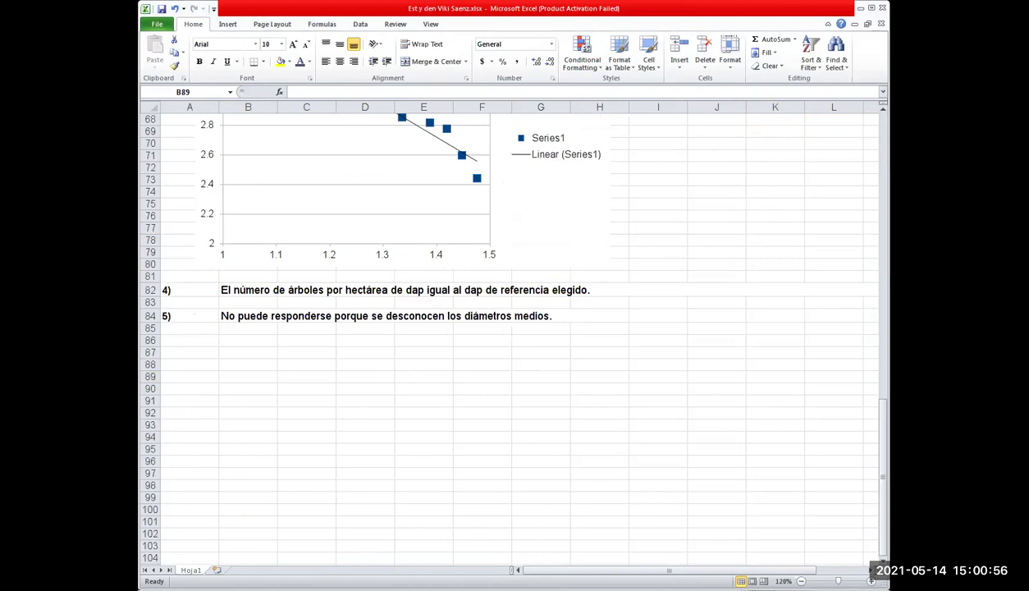
pyautogui.click(207, 368)
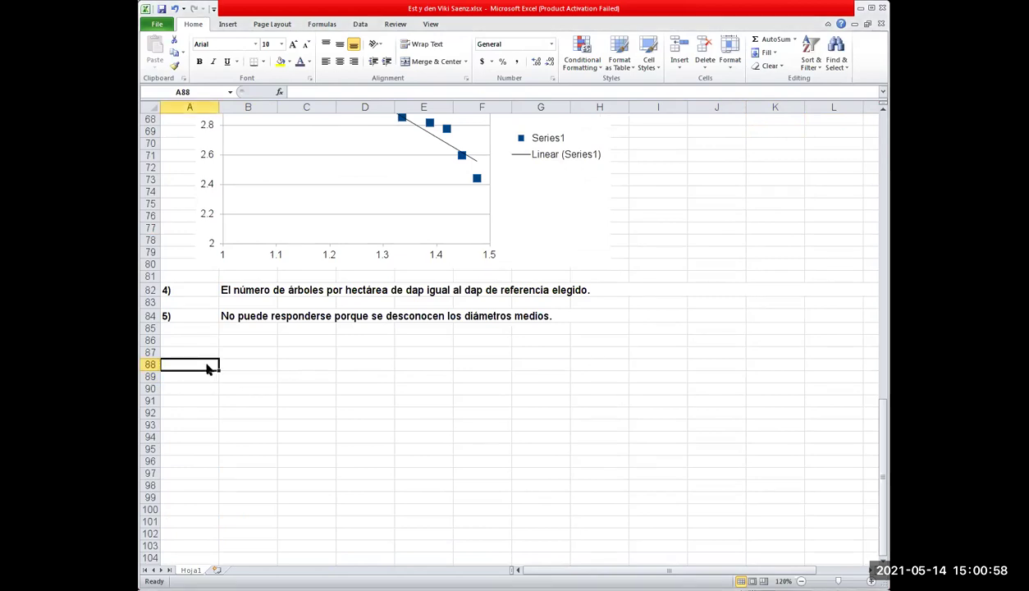
pyautogui.write('5) Si en un rodal el Índice de Reineke es de 600 y en otro rodal es de 800, ¿cuál de los dos rodales posee más árboles por hectárea?')
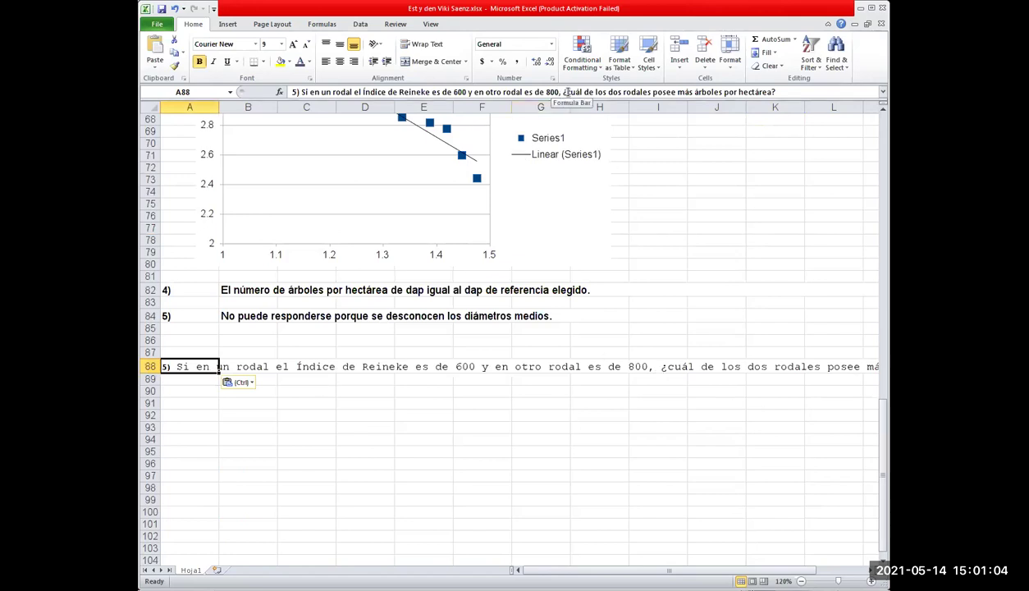
# Move the clause "¿cuál de los dos rodales posee más árboles por hectárea?" from A88 to A89.
pyautogui.moveTo(565, 92); pyautogui.dragTo(831, 129)
pyautogui.hotkey('ctrl', 'c')
pyautogui.press('Delete')
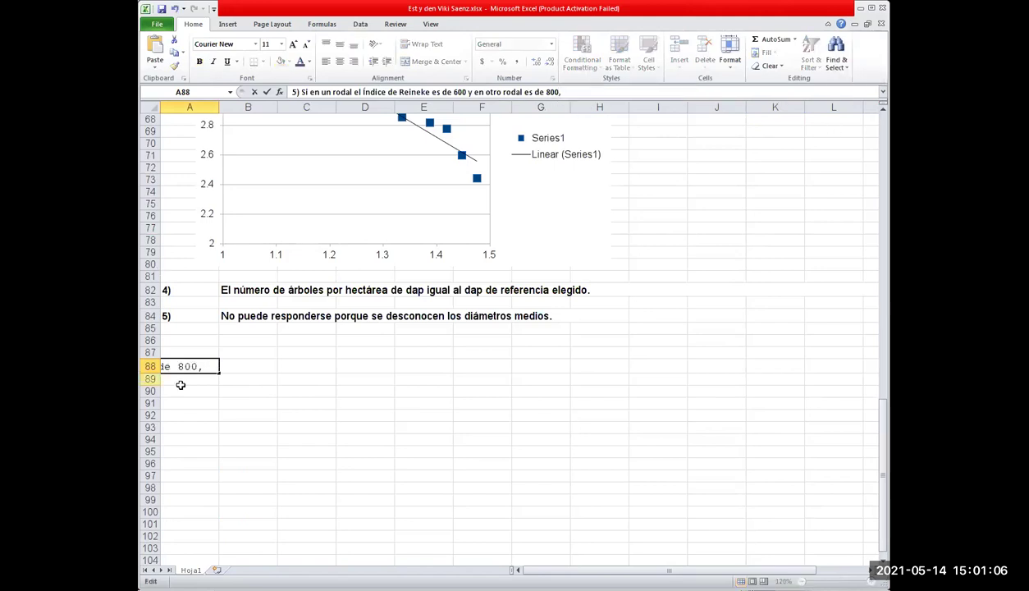
pyautogui.click(198, 379)
pyautogui.hotkey('ctrl', 'v')
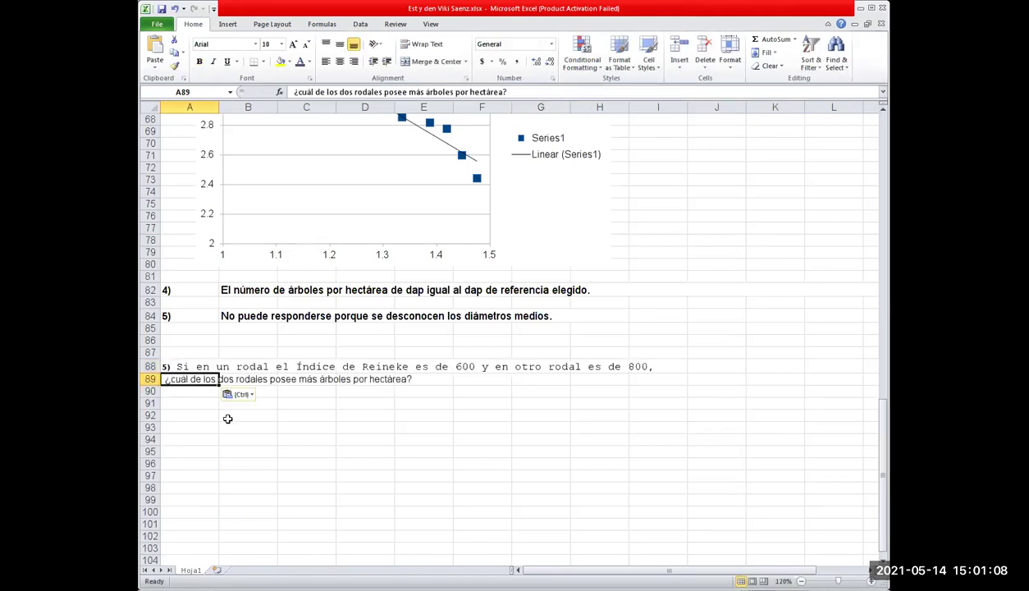
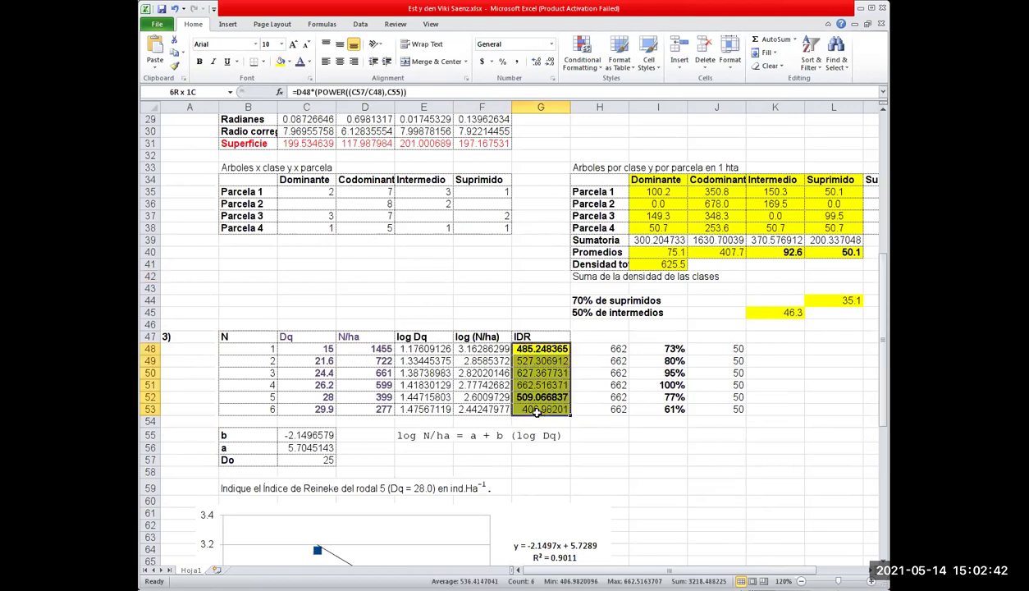
# Reduce the IDR values in G48:G53 to one decimal place.
pyautogui.click(546, 62)
pyautogui.click(549, 62)
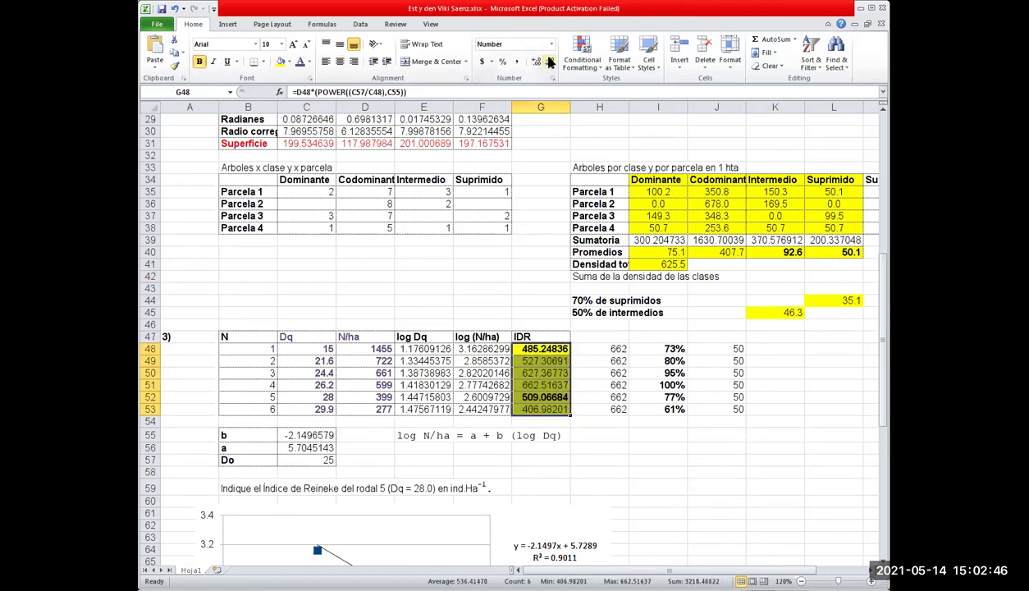
pyautogui.click(549, 62)
pyautogui.click(652, 499)
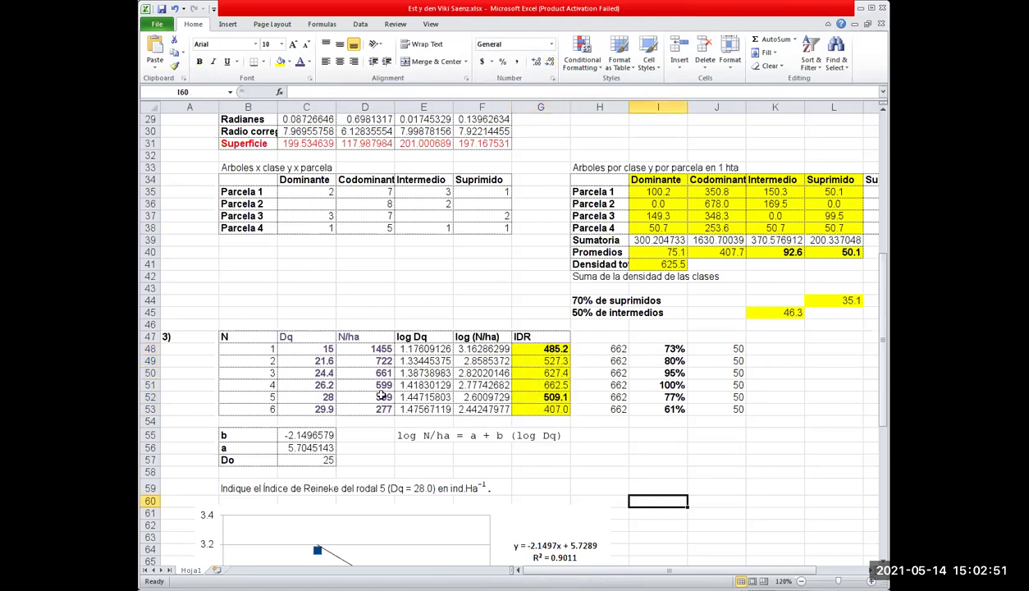
# Highlight the N/ha values of stands 1 and 5, cells D48 and D52, with yellow fill.
pyautogui.click(382, 396)
pyautogui.keyDown('ctrl'); pyautogui.click(373, 348); pyautogui.keyUp('ctrl')
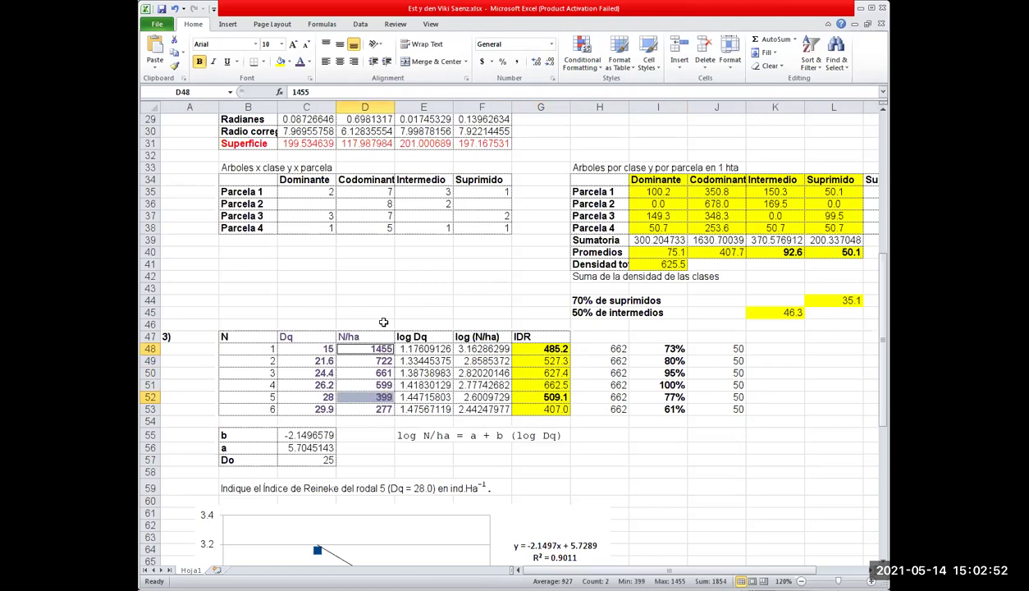
pyautogui.click(279, 62)
pyautogui.click(713, 470)
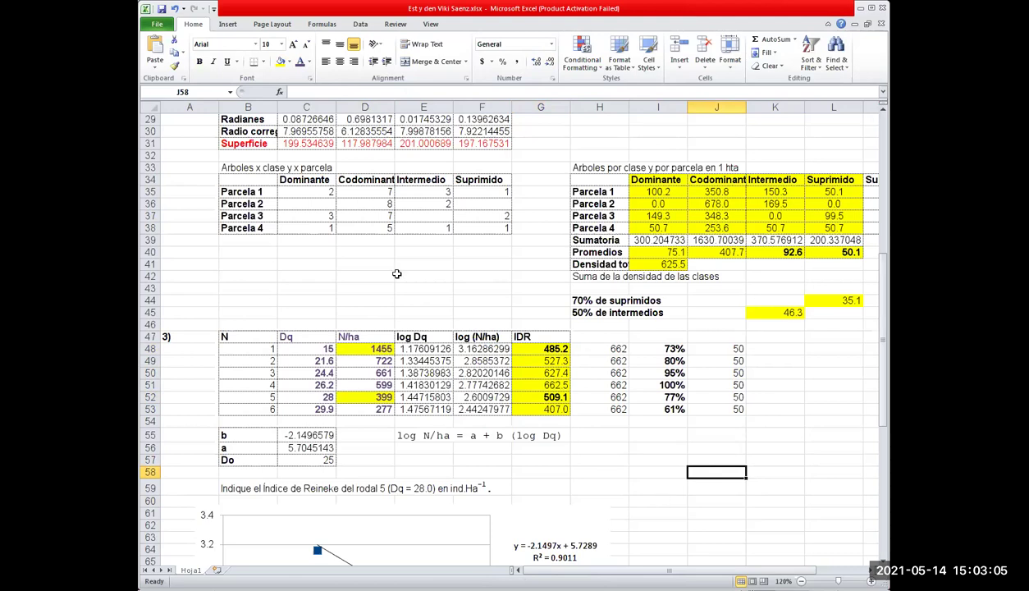
# Compare the Dq, N/ha and IDR values of stand 1 with those of stand 5 in the Reineke table.
pyautogui.click(291, 348)
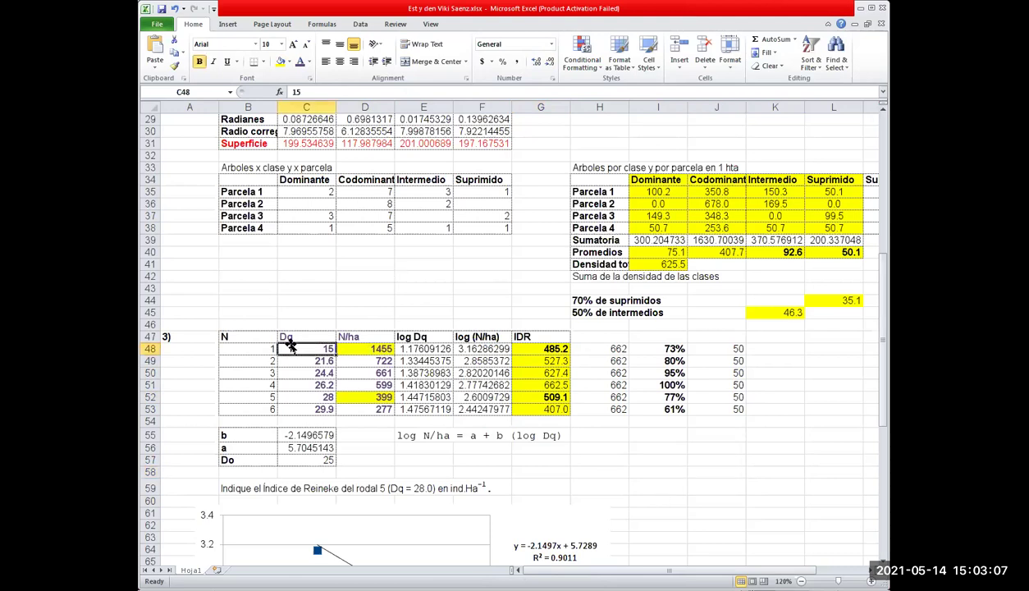
pyautogui.click(304, 398)
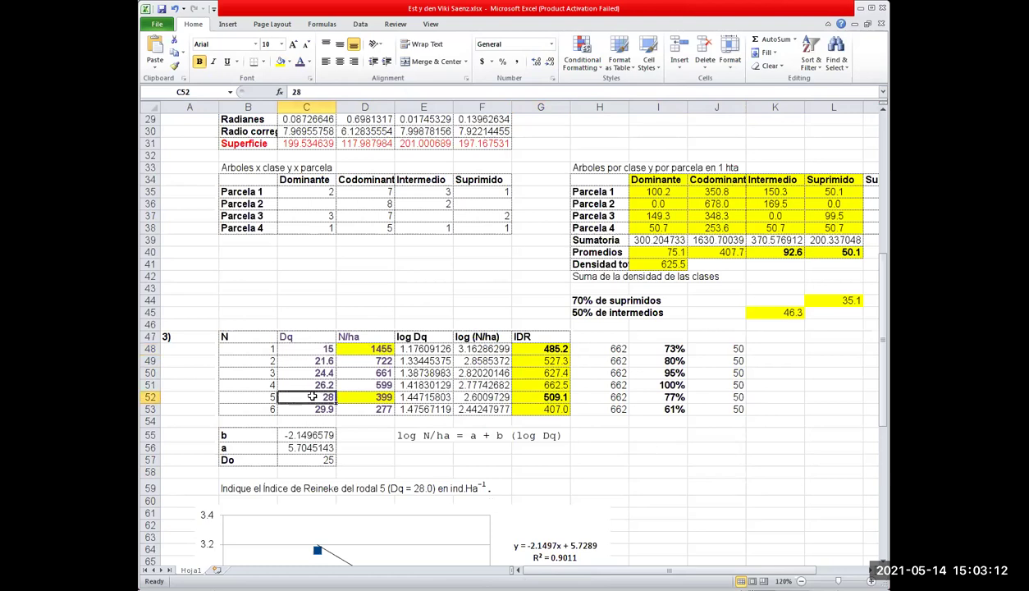
pyautogui.click(353, 396)
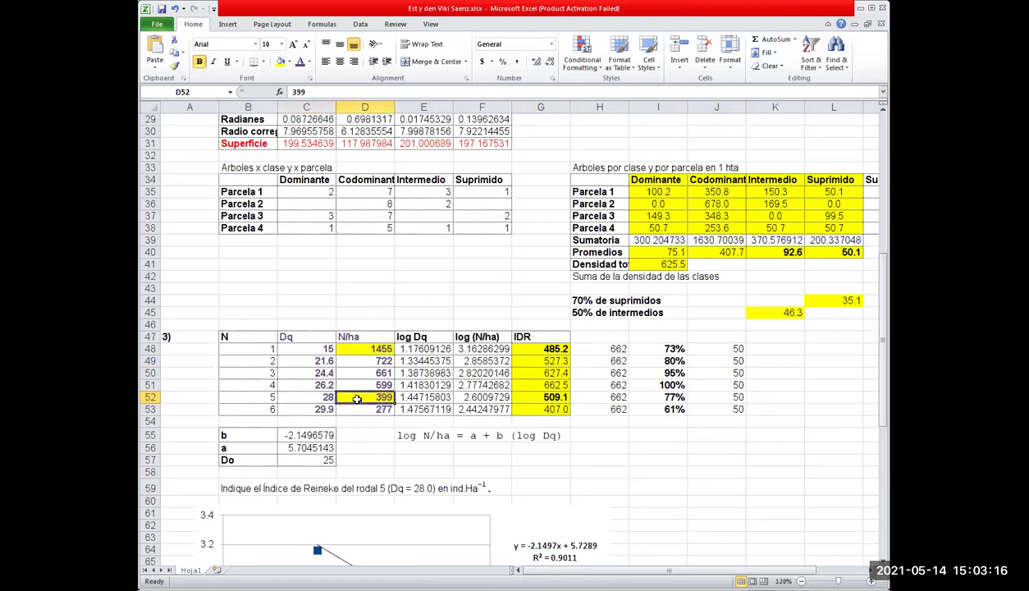
pyautogui.click(307, 349)
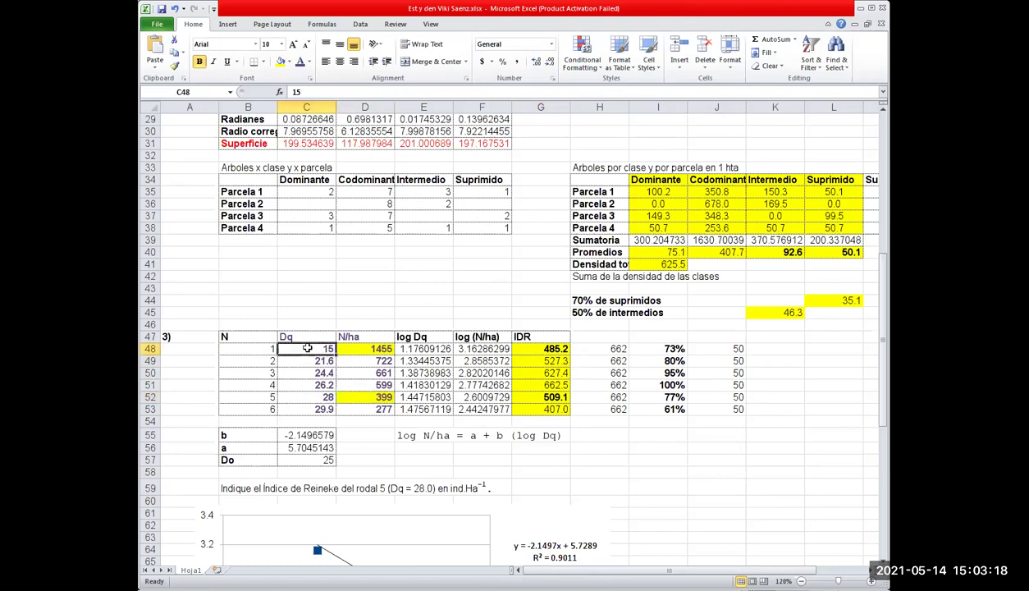
pyautogui.click(368, 348)
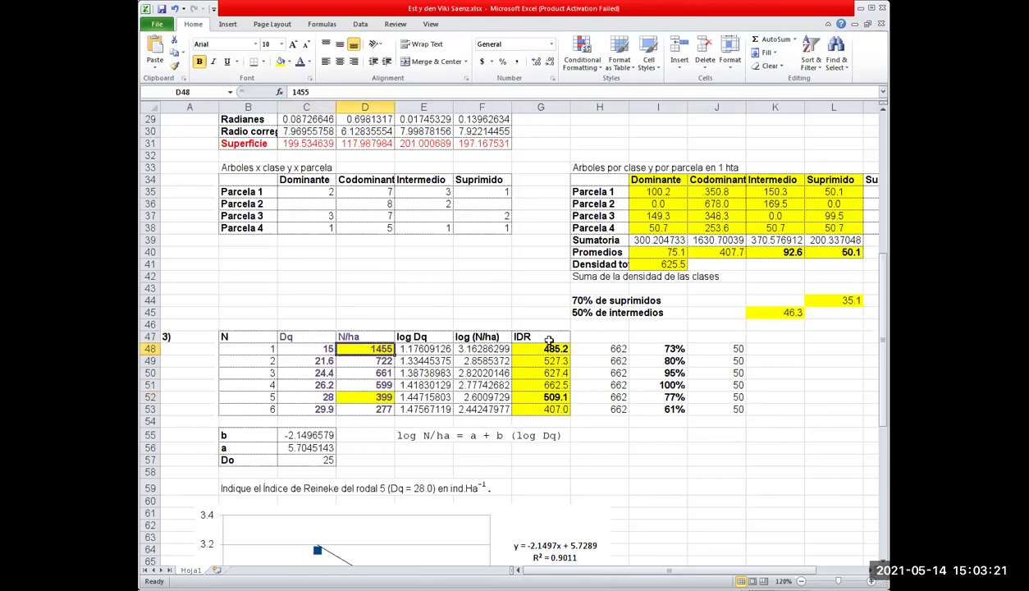
pyautogui.press('Right')
pyautogui.press('Right')
pyautogui.press('Right')
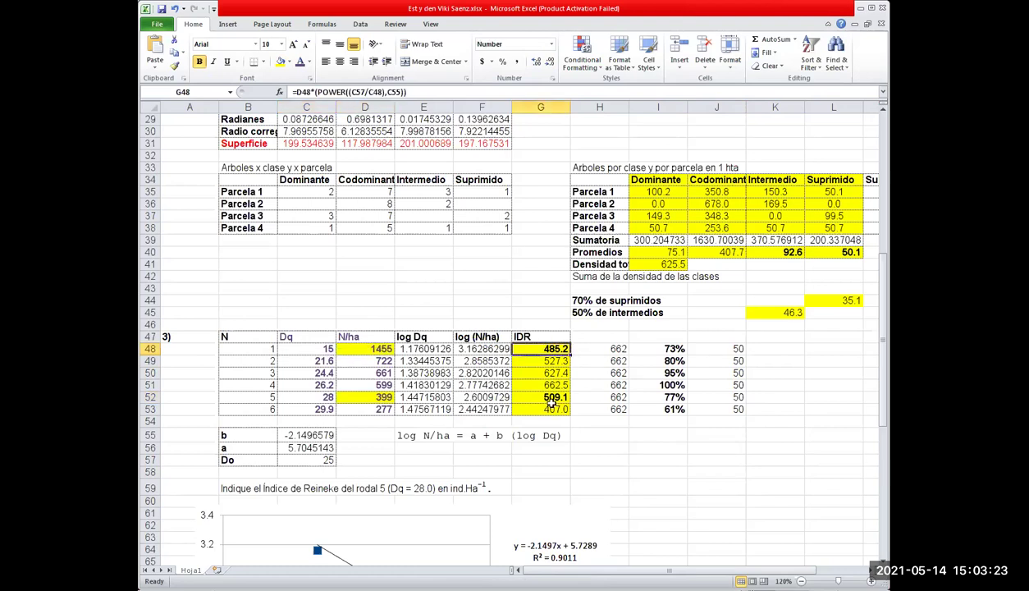
pyautogui.click(548, 397)
pyautogui.press('Up')
pyautogui.press('Up')
pyautogui.press('Up')
pyautogui.press('Up')
pyautogui.click(605, 447)
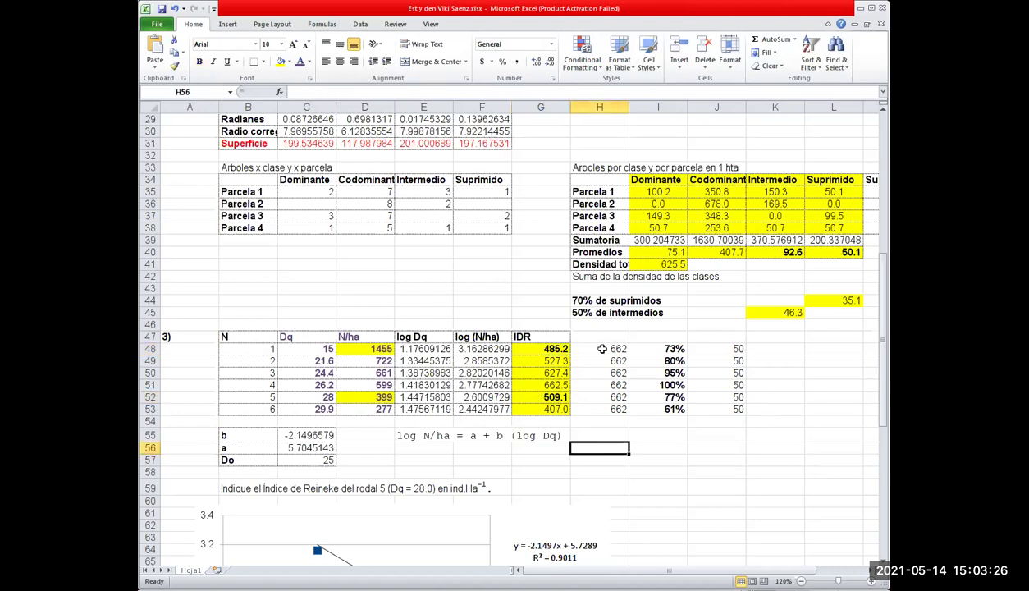
# Examine the chart points of stands 4 and 6 relative to the trend line and their IDR values in column G.
pyautogui.scroll(-5, 320, 480)
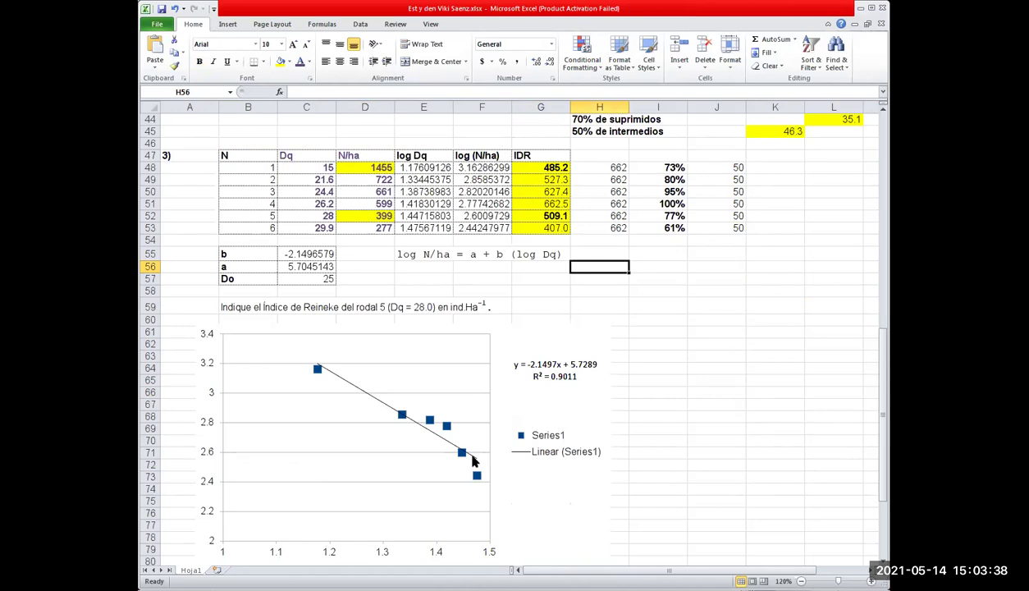
pyautogui.scroll(-3, 468, 462)
pyautogui.scroll(1, 467, 462)
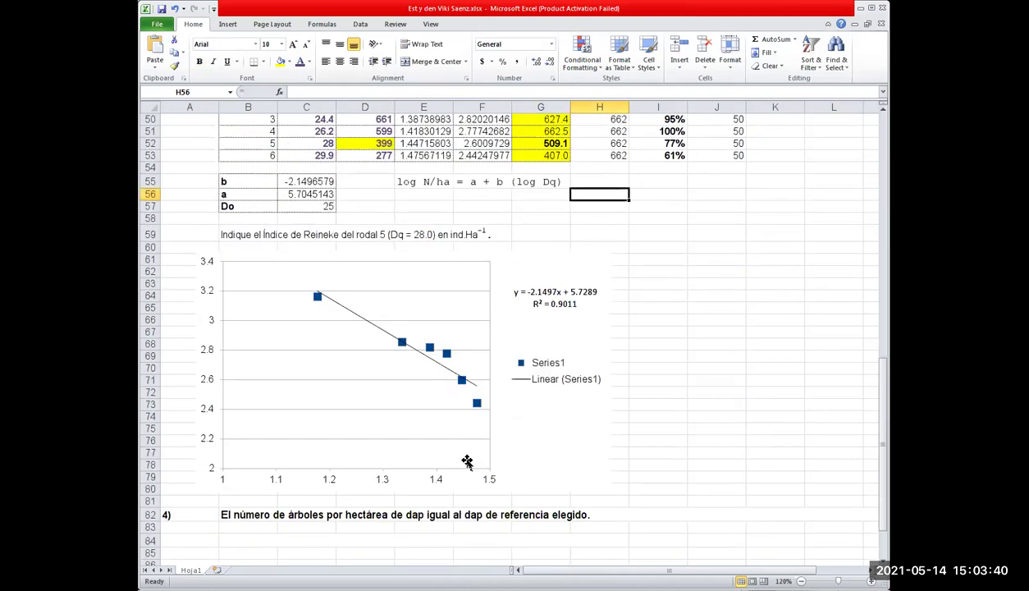
pyautogui.scroll(2, 467, 462)
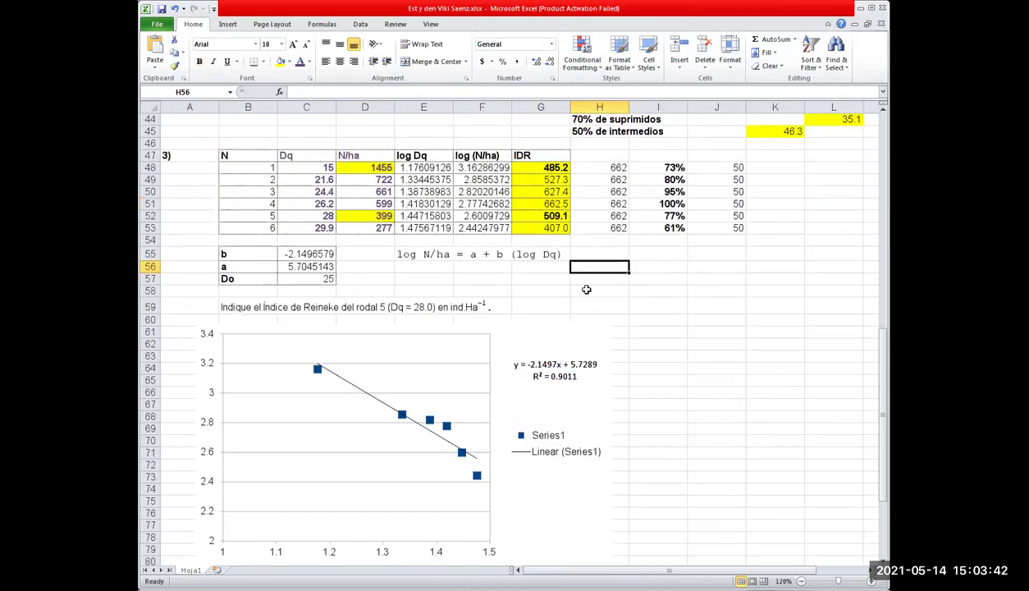
pyautogui.click(446, 425)
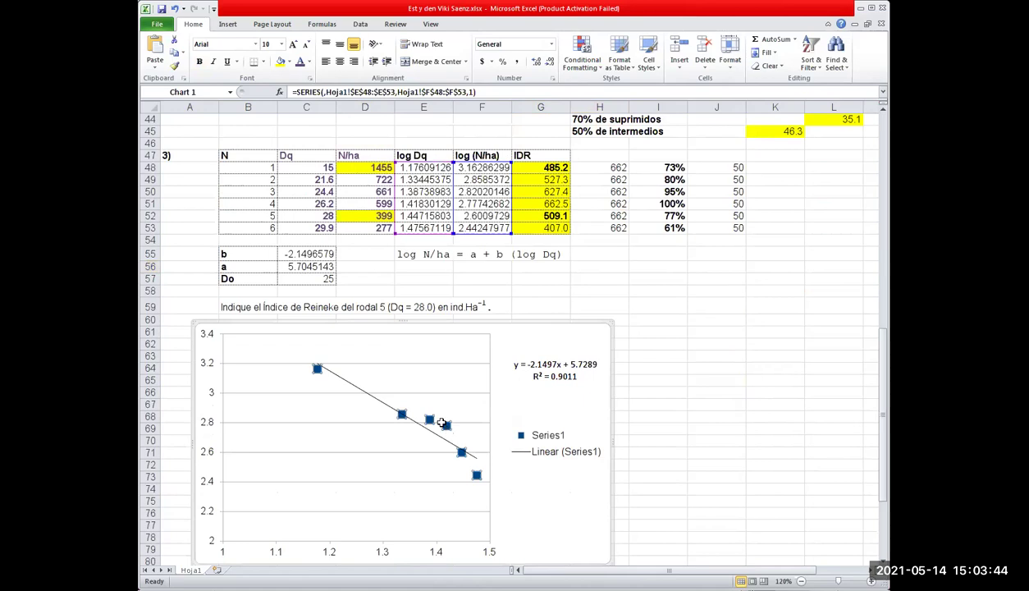
pyautogui.click(550, 204)
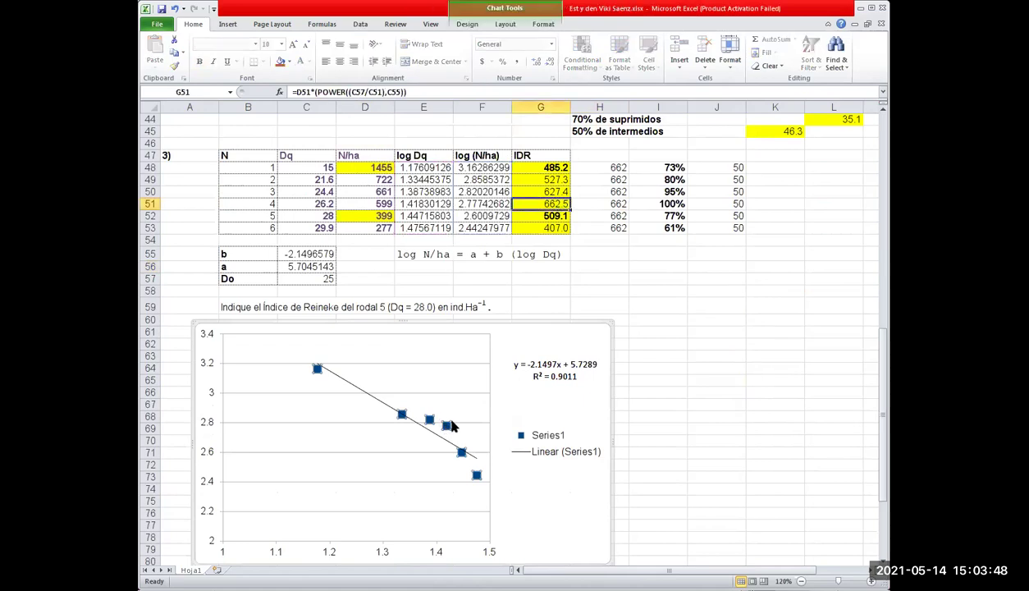
pyautogui.click(448, 425)
pyautogui.click(477, 476)
pyautogui.click(556, 227)
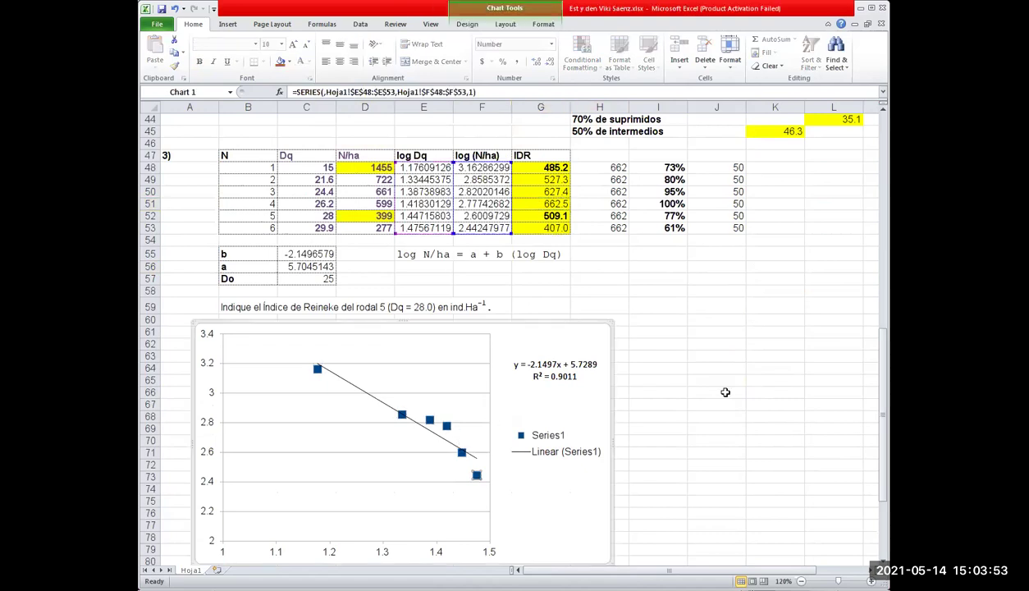
pyautogui.click(476, 475)
pyautogui.click(476, 476)
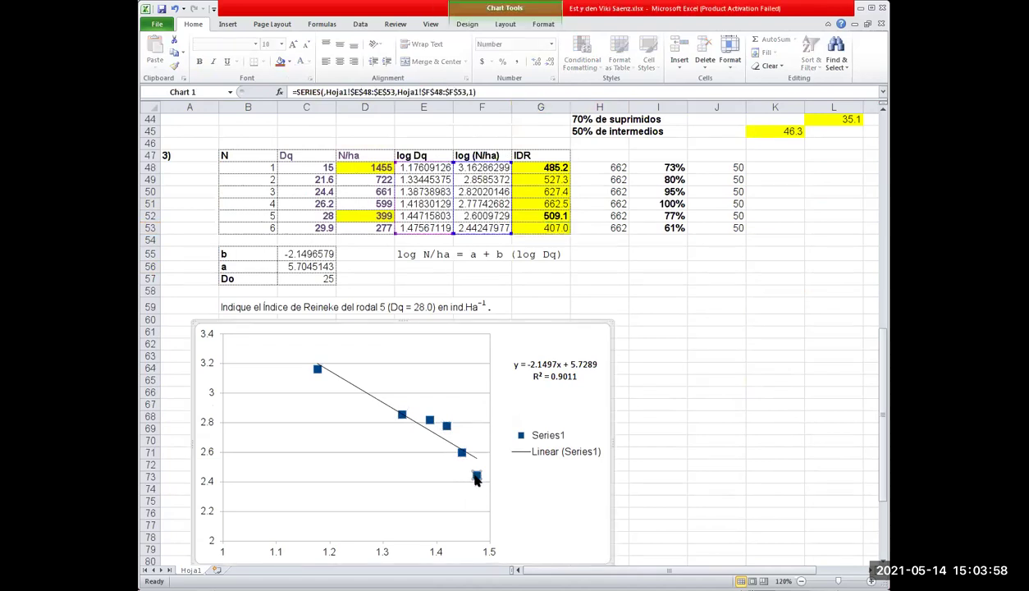
pyautogui.click(661, 463)
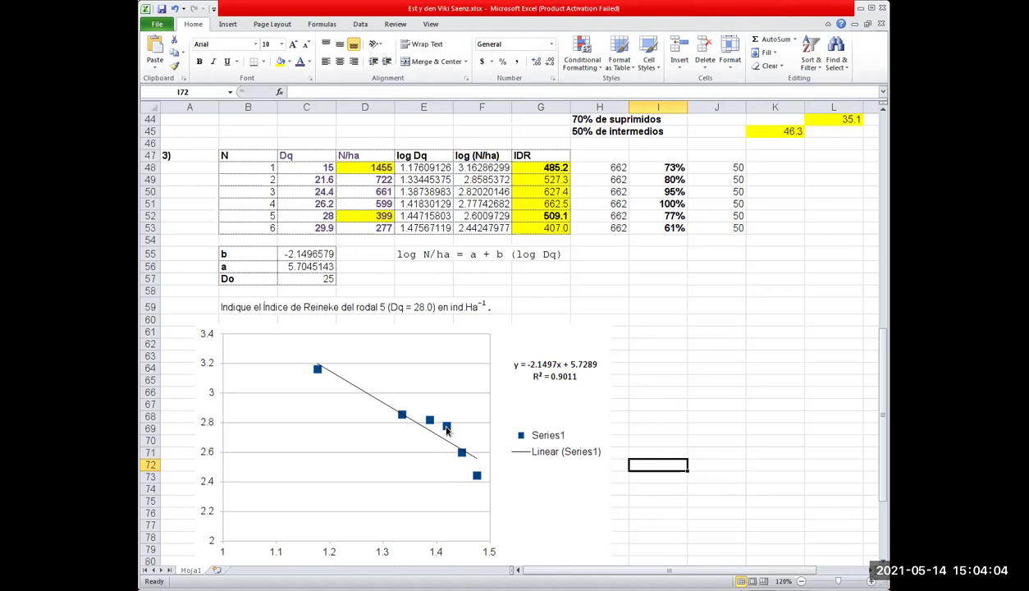
pyautogui.click(767, 369)
# Read question 5 in rows 88 and 89 about the stands with Reineke indices of 600 and 800.
pyautogui.scroll(-6, 748, 448)
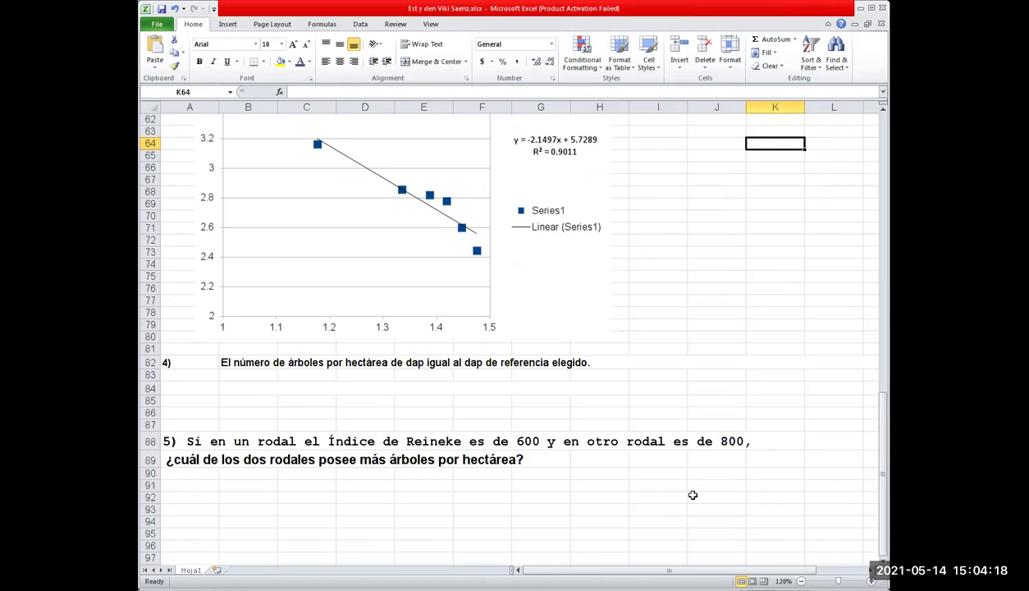
pyautogui.click(188, 441)
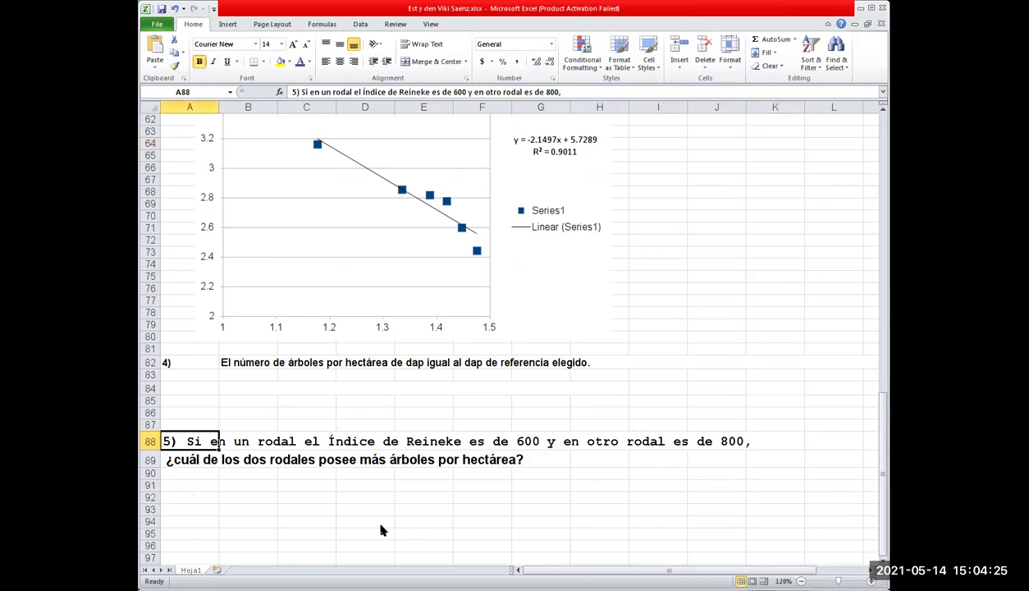
pyautogui.press('Right')
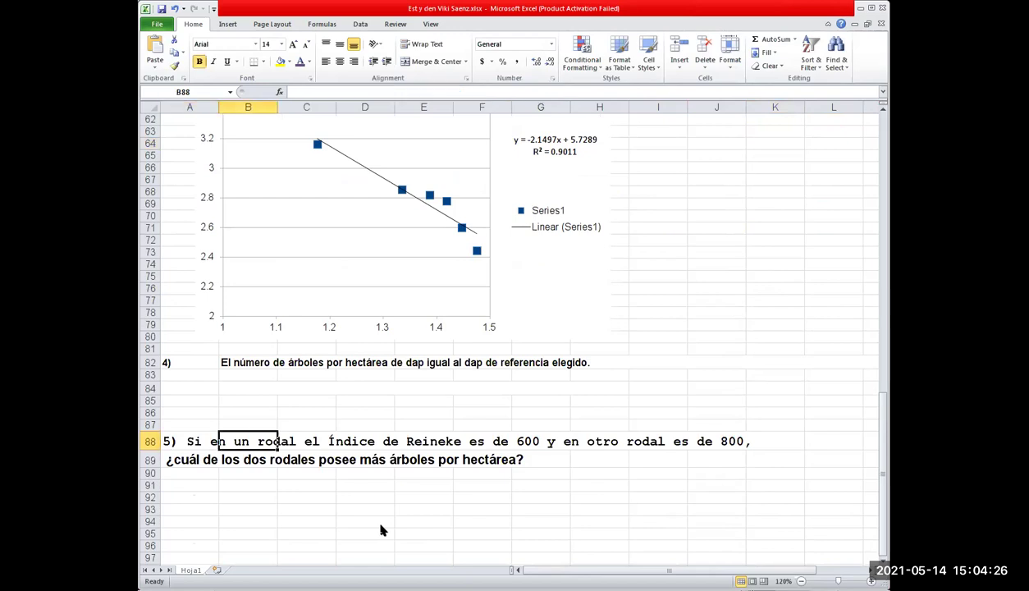
pyautogui.press('Right')
pyautogui.press('Right')
pyautogui.press('Right')
pyautogui.press('Right')
pyautogui.press('Right')
pyautogui.press('Right')
pyautogui.press('Right')
pyautogui.press('Right')
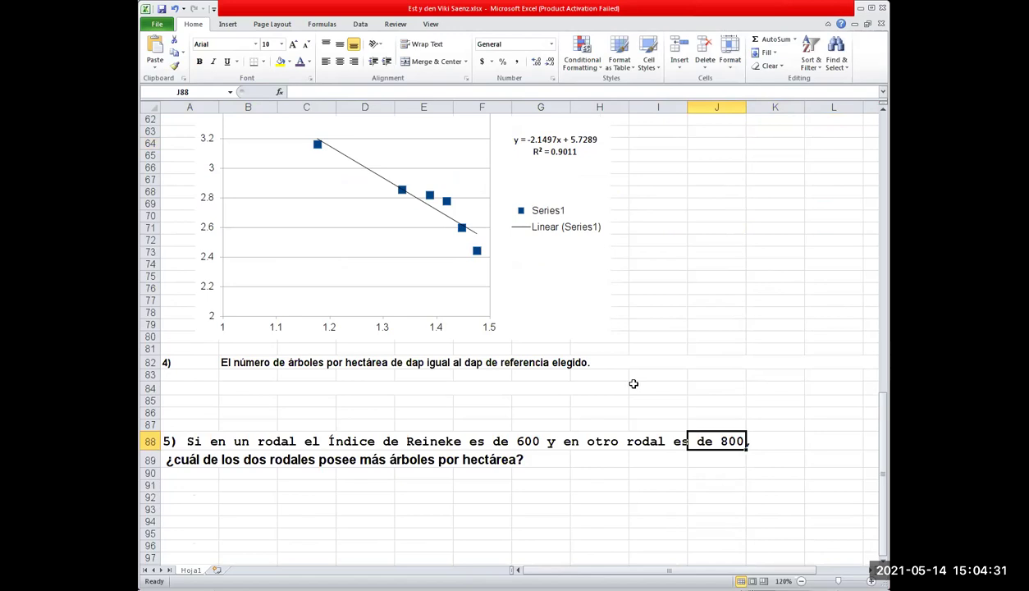
# Review the IDR values in G48:G53 and inspect which cells the stand 4 formula in G51 references.
pyautogui.scroll(6, 634, 384)
pyautogui.scroll(2, 634, 385)
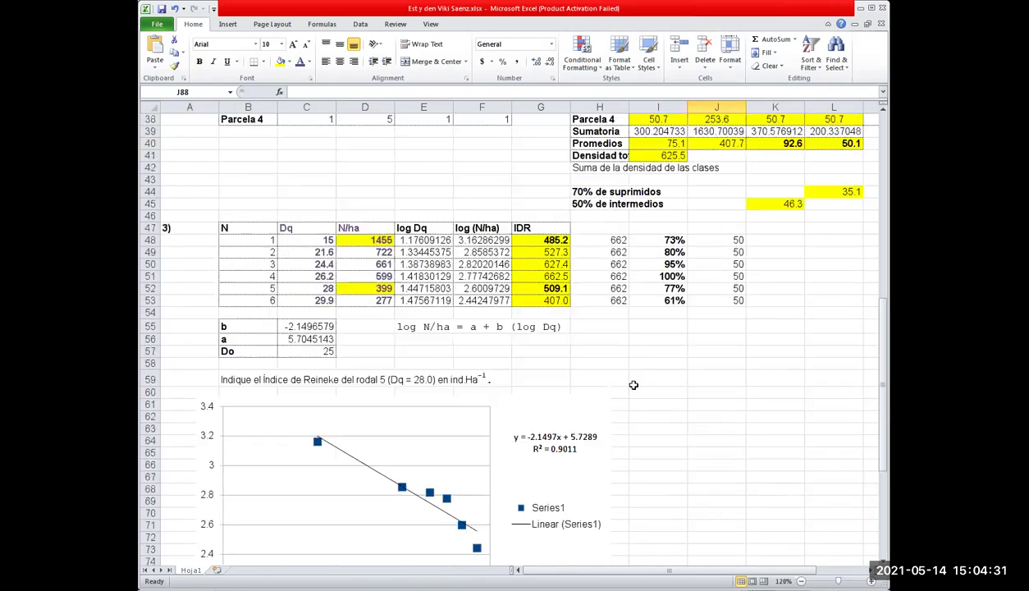
pyautogui.click(551, 241)
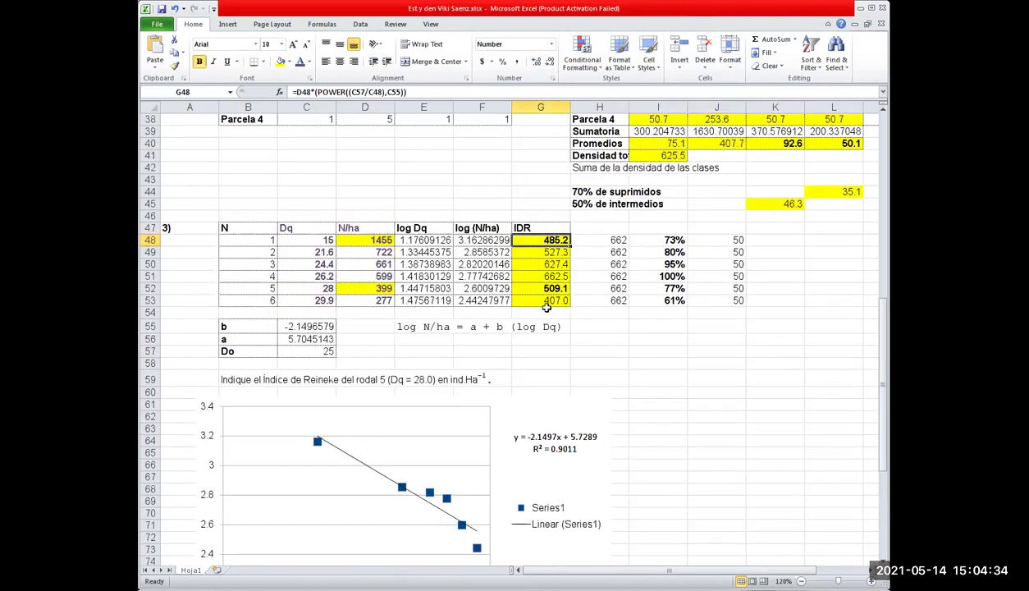
pyautogui.moveTo(546, 304); pyautogui.dragTo(551, 241)
pyautogui.click(722, 361)
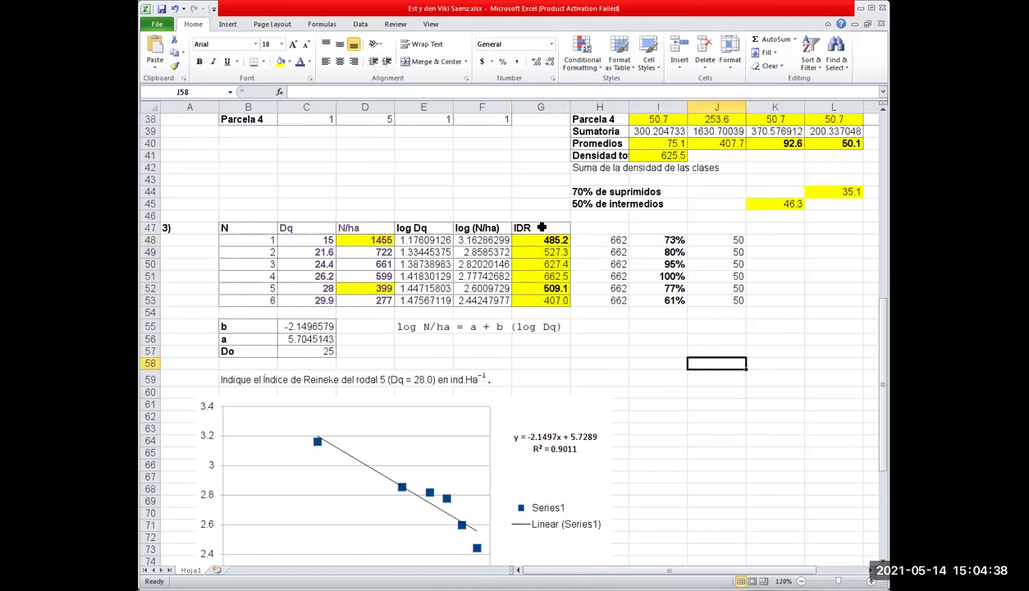
pyautogui.click(543, 276)
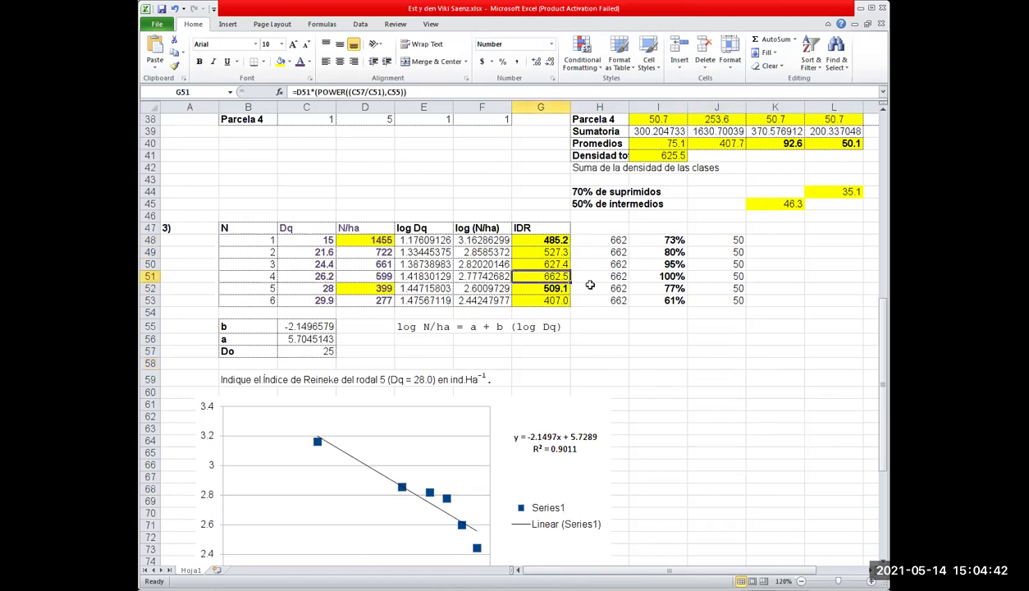
pyautogui.click(439, 92)
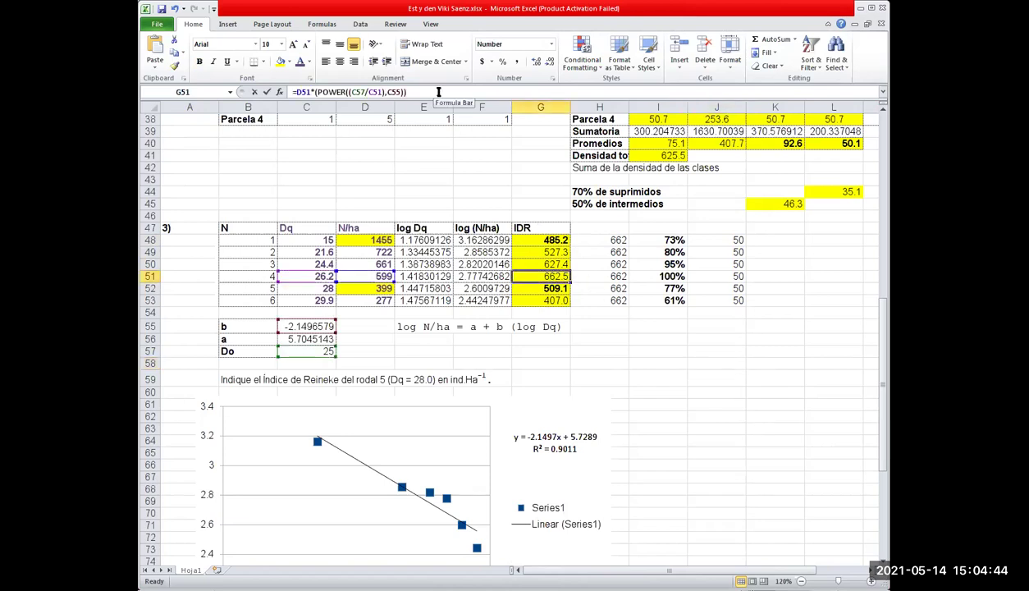
pyautogui.click(717, 361)
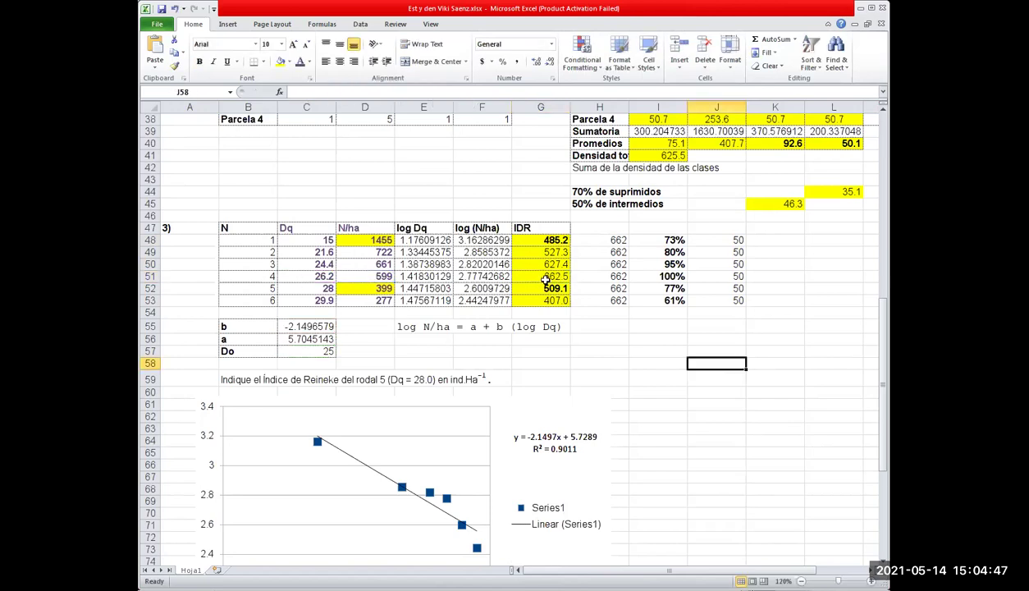
pyautogui.click(545, 277)
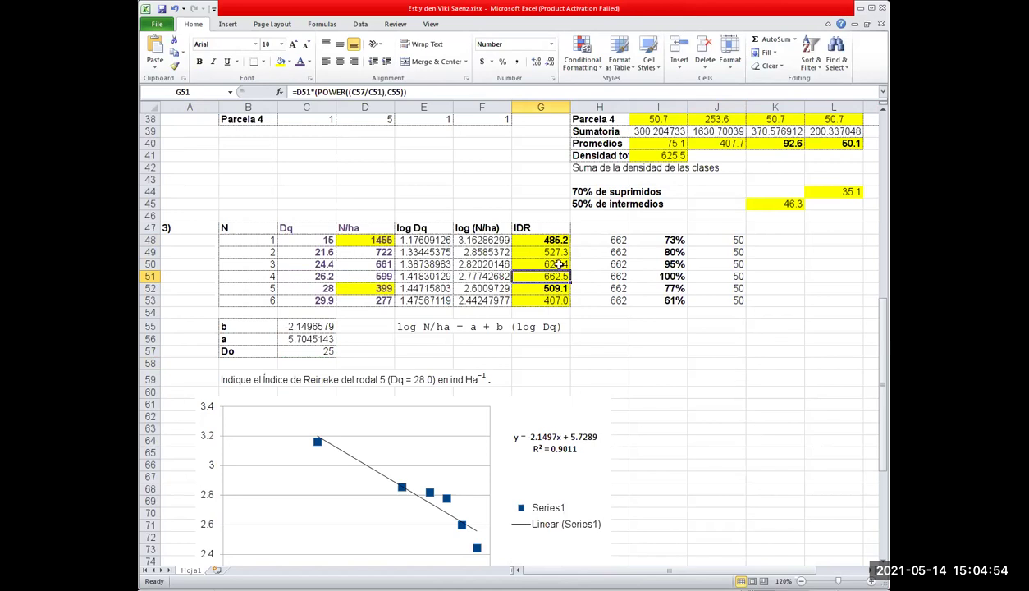
# Highlight the inputs of stand 4's IDR formula, cells C51:D51, C55 and C57, with light orange fill.
pyautogui.click(295, 275)
pyautogui.moveTo(331, 269); pyautogui.dragTo(351, 282)
pyautogui.keyDown('ctrl'); pyautogui.click(316, 327); pyautogui.keyUp('ctrl')
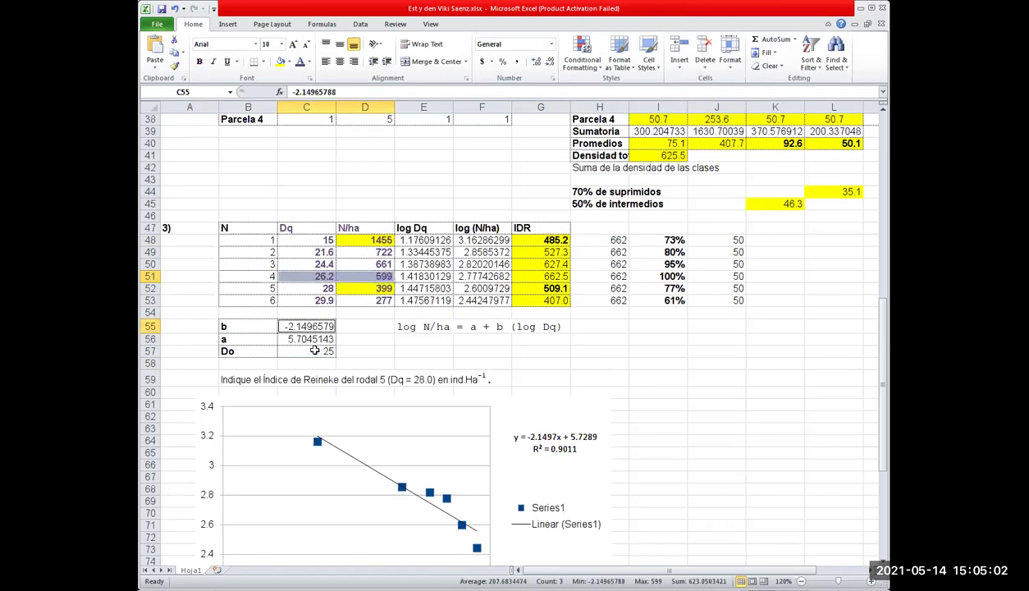
pyautogui.keyDown('ctrl'); pyautogui.click(314, 351); pyautogui.keyUp('ctrl')
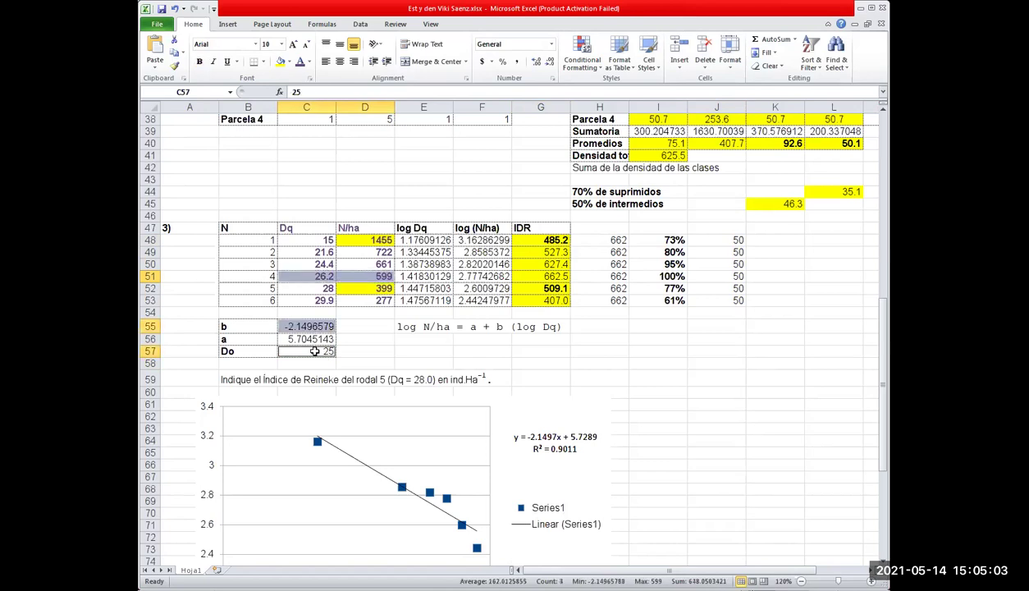
pyautogui.click(287, 63)
pyautogui.click(289, 62)
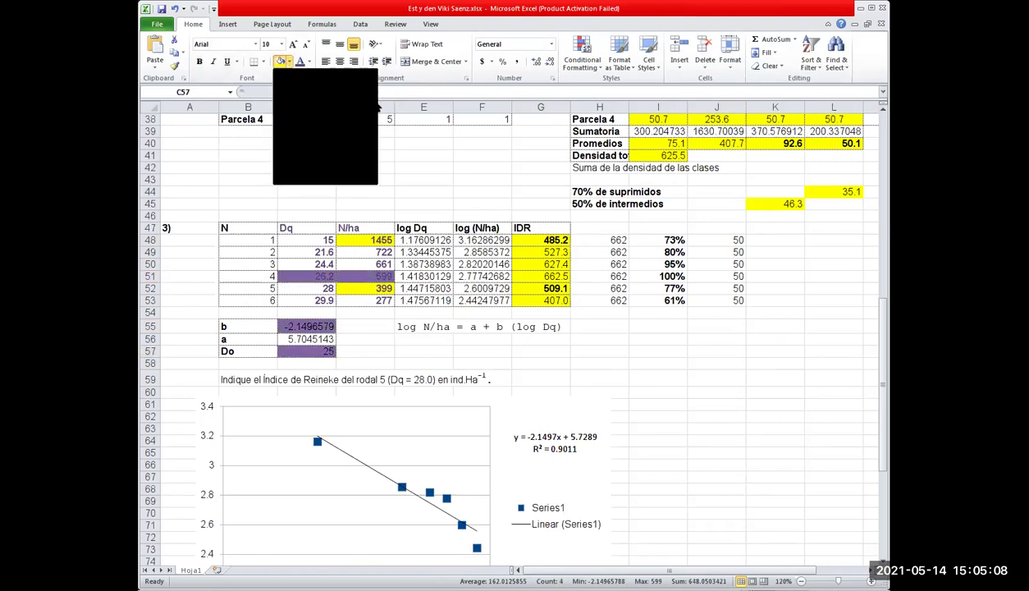
pyautogui.click(660, 406)
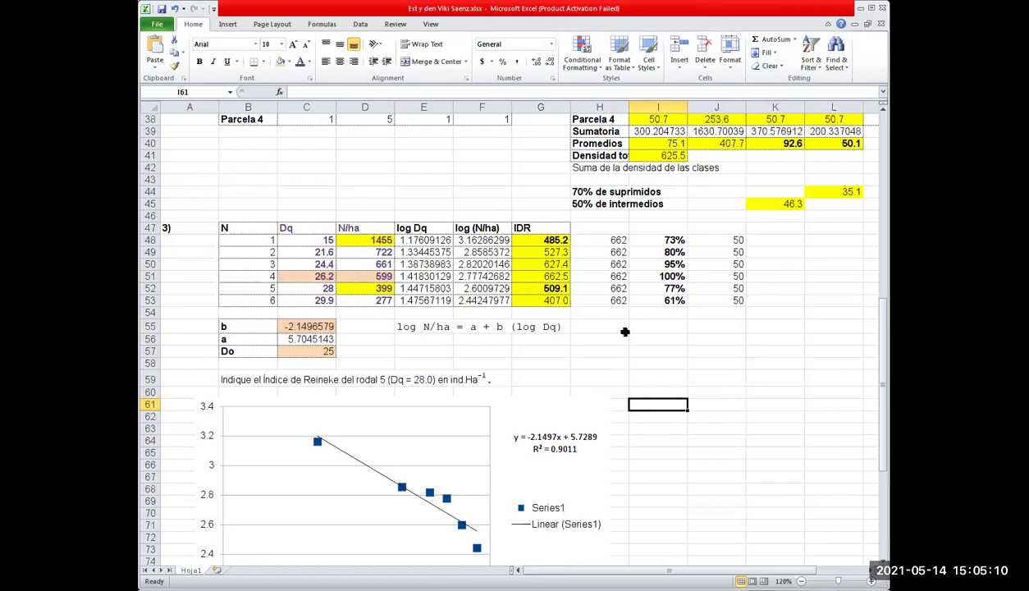
# Copy the light orange formatting of C51 onto stand 4's IDR cell G51.
pyautogui.click(557, 276)
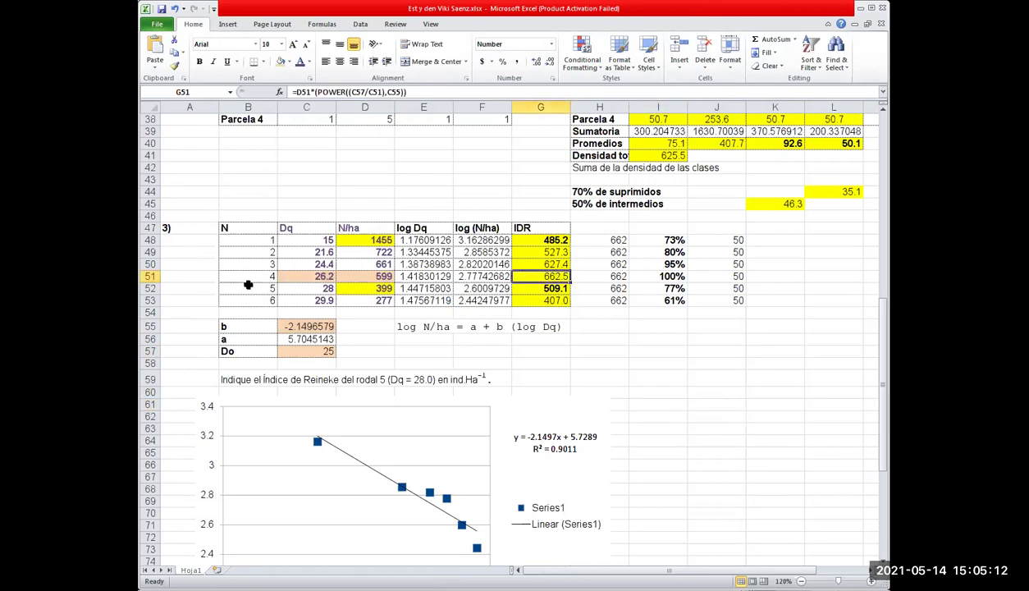
pyautogui.click(294, 276)
pyautogui.click(174, 65)
pyautogui.click(550, 275)
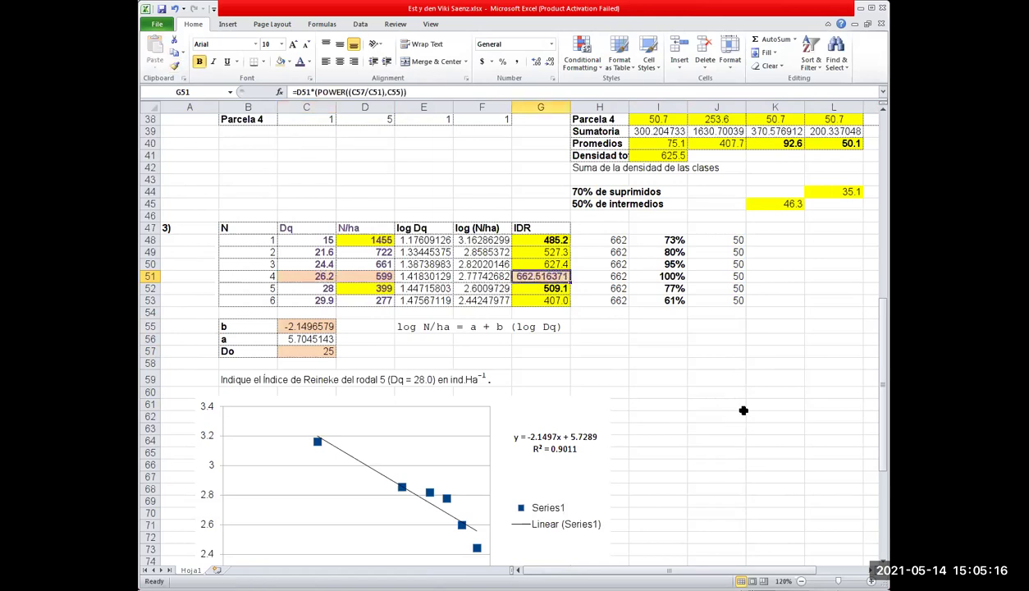
# Check the formula of stand 4's IDR in G51 and display its value with no decimals.
pyautogui.doubleClick(550, 275)
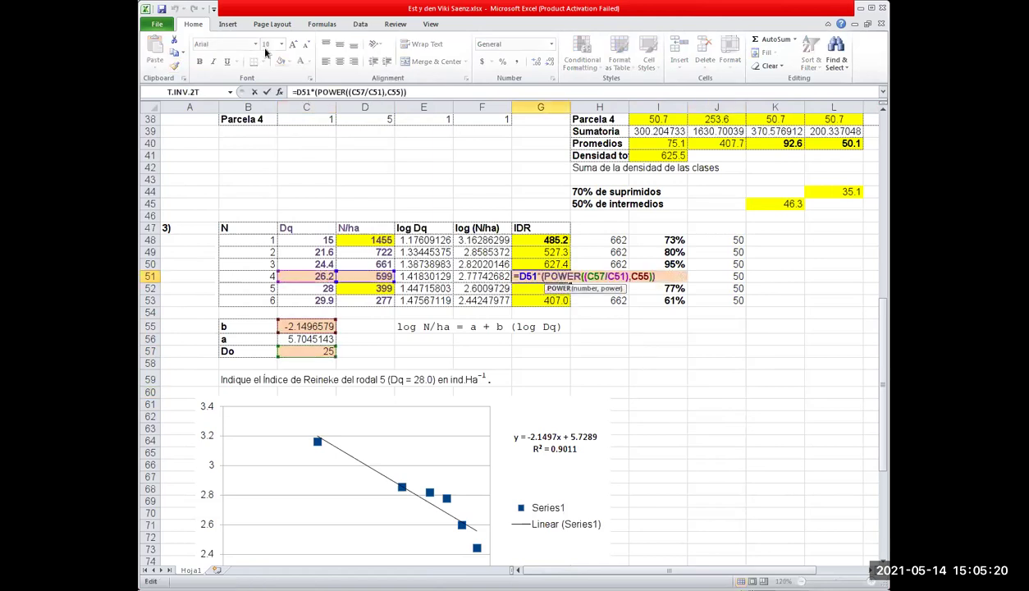
pyautogui.press('Escape')
pyautogui.click(549, 62)
pyautogui.click(550, 62)
pyautogui.click(550, 61)
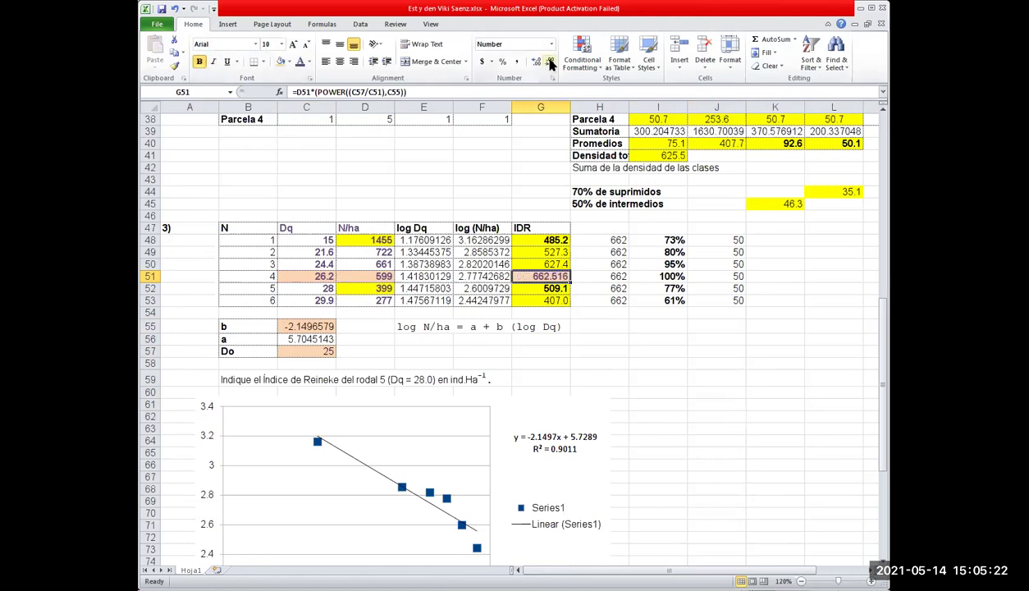
pyautogui.click(716, 377)
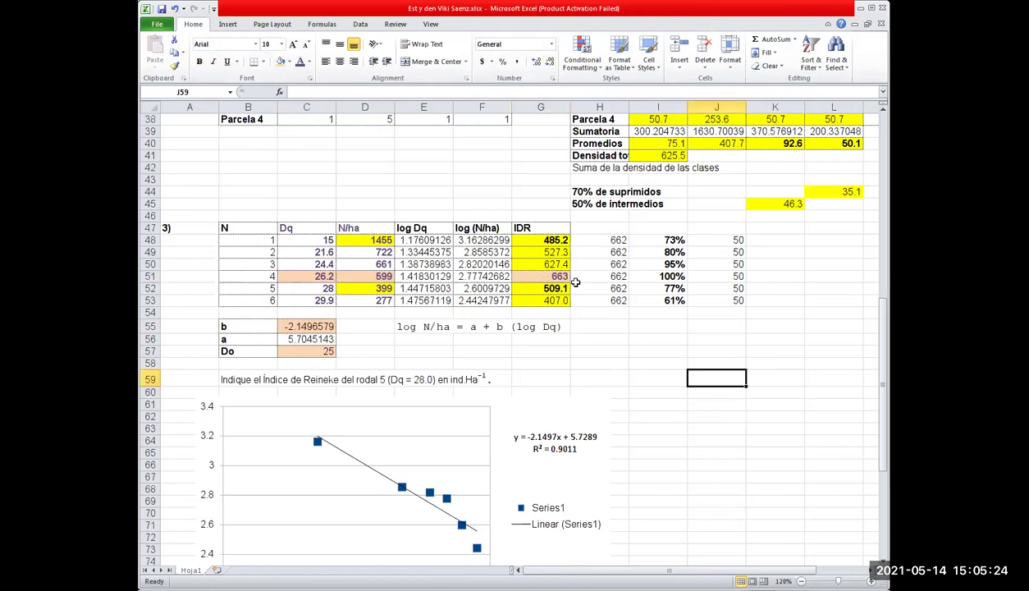
# Review stand 4's density in D51, diameter in C51 and coefficient b in C55 against its IDR in G51.
pyautogui.click(378, 276)
pyautogui.doubleClick(317, 274)
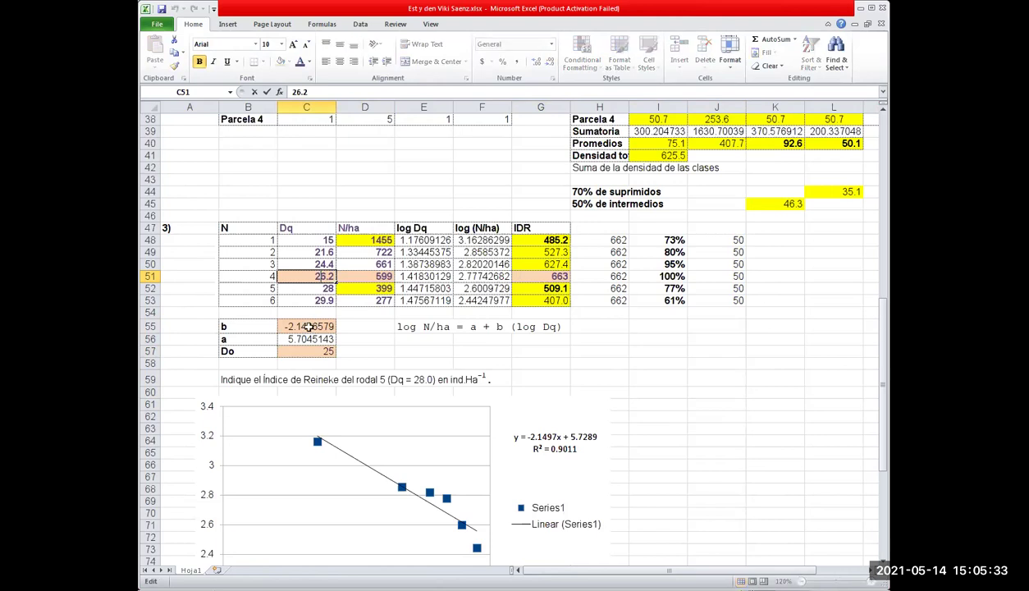
pyautogui.click(307, 326)
pyautogui.press('Return')
pyautogui.click(632, 338)
pyautogui.click(521, 277)
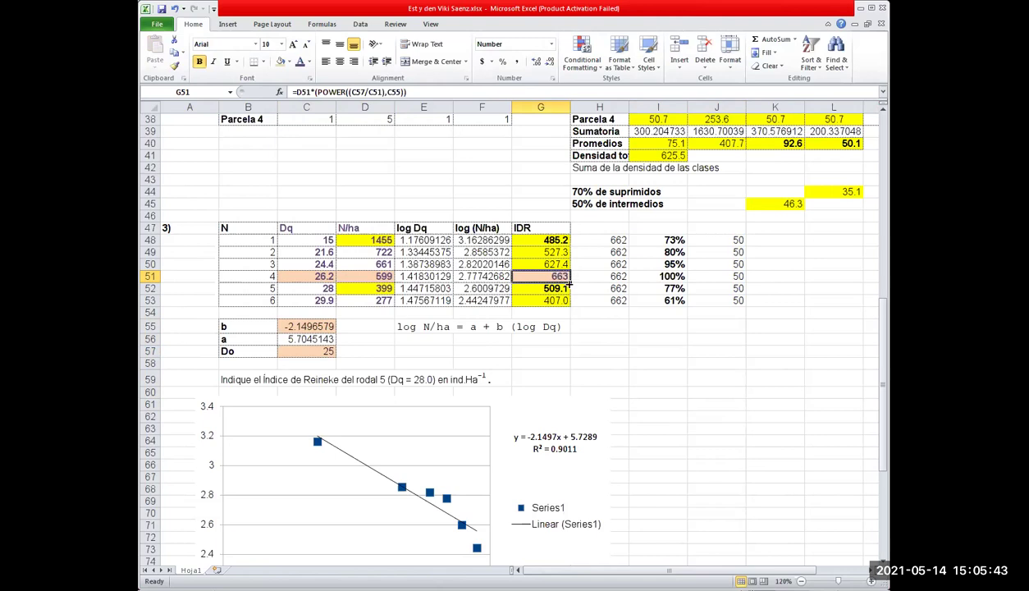
# Inspect the inputs of stand 6's IDR formula in G53 and compare the percentages of stands 6 and 4 in I53 and I51.
pyautogui.click(566, 301)
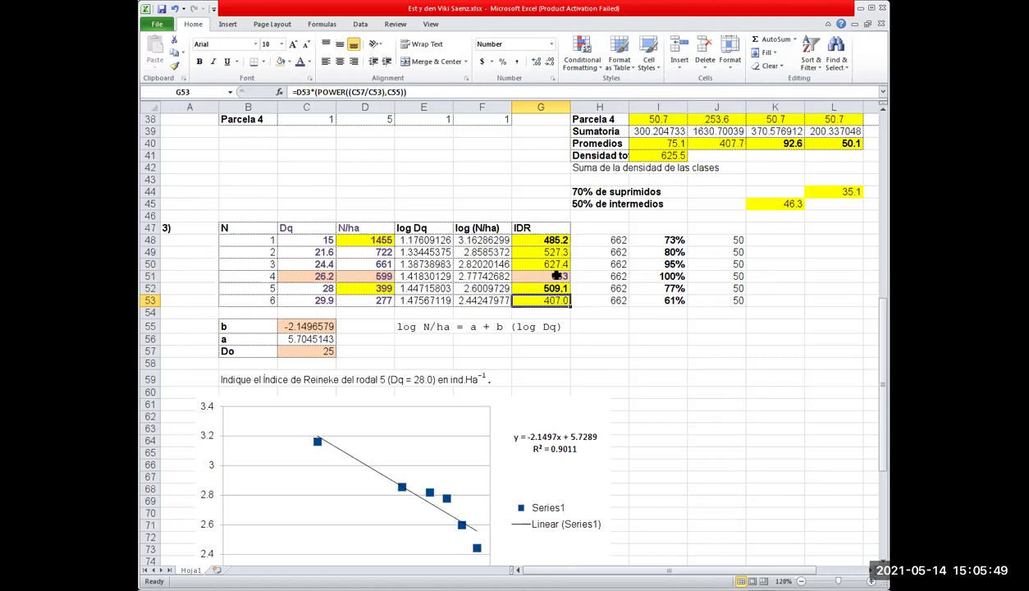
pyautogui.doubleClick(558, 301)
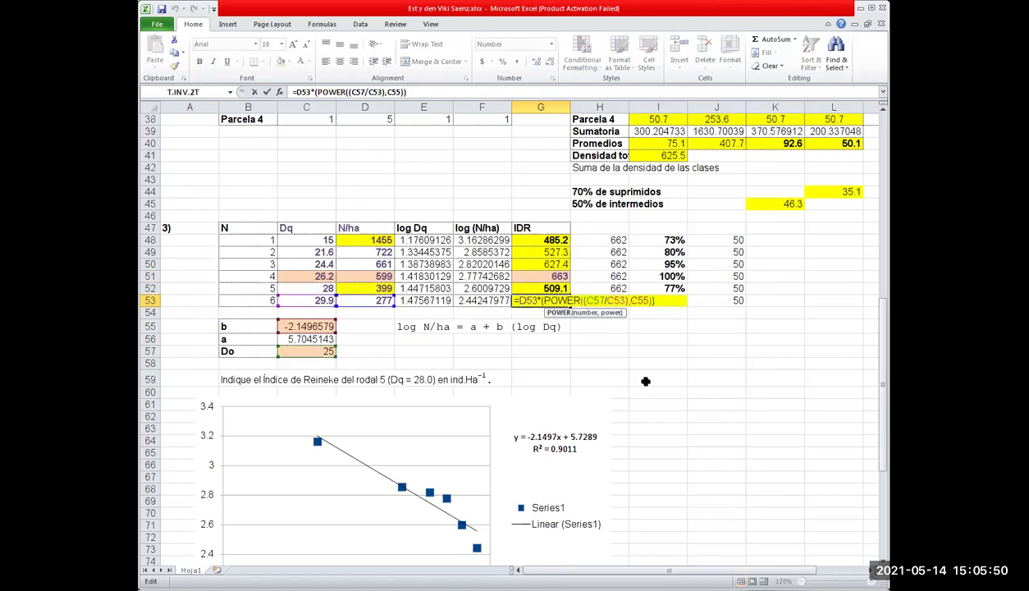
pyautogui.press('Escape')
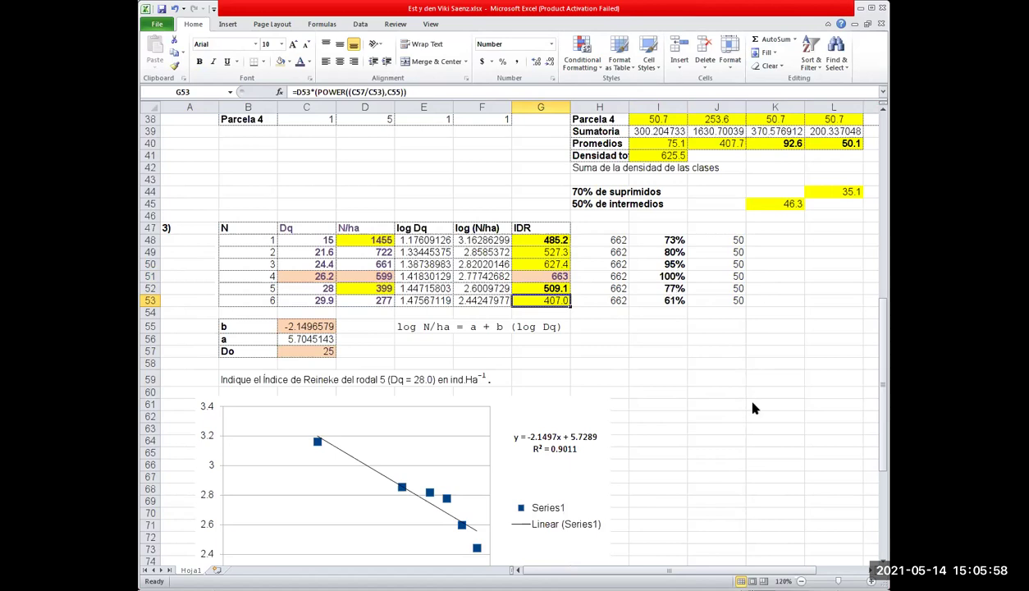
pyautogui.press('Right')
pyautogui.press('Right')
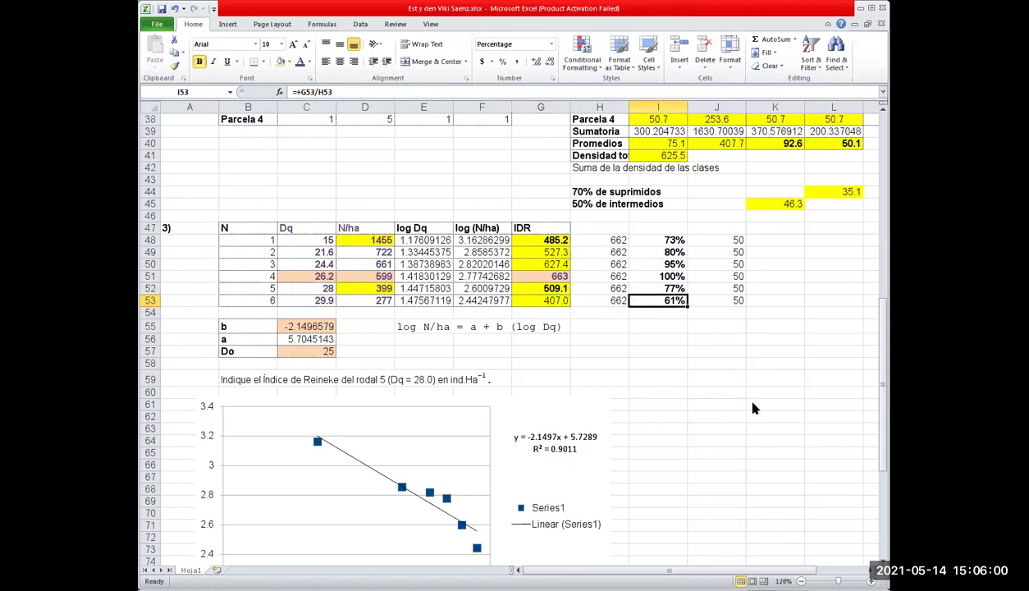
pyautogui.click(566, 276)
pyautogui.click(666, 276)
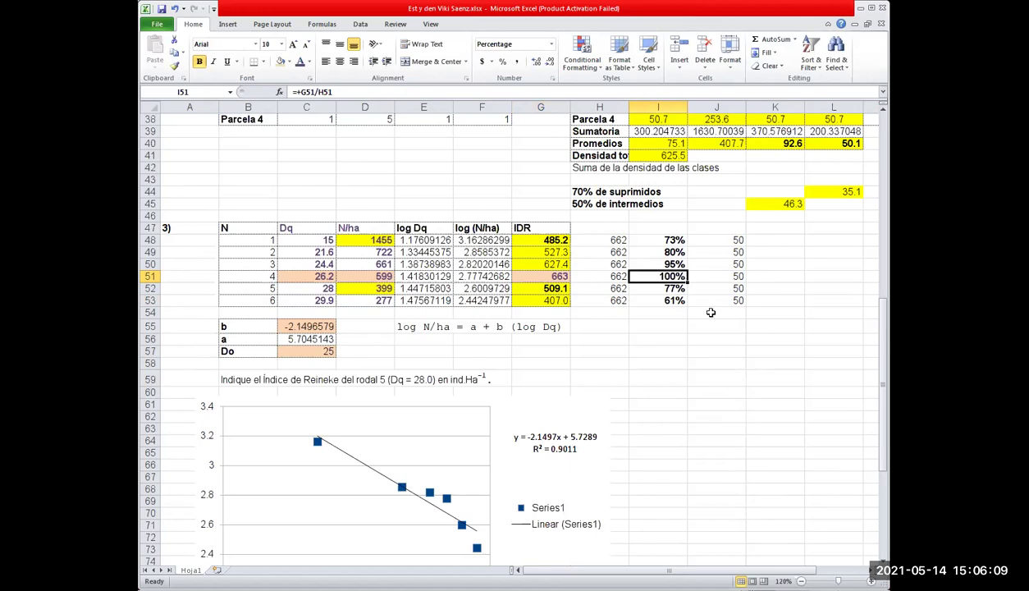
# Review the IDR values in G48:G53 and examine stand 4's point in the chart.
pyautogui.click(546, 244)
pyautogui.keyDown('shift'); pyautogui.click(551, 302); pyautogui.keyUp('shift')
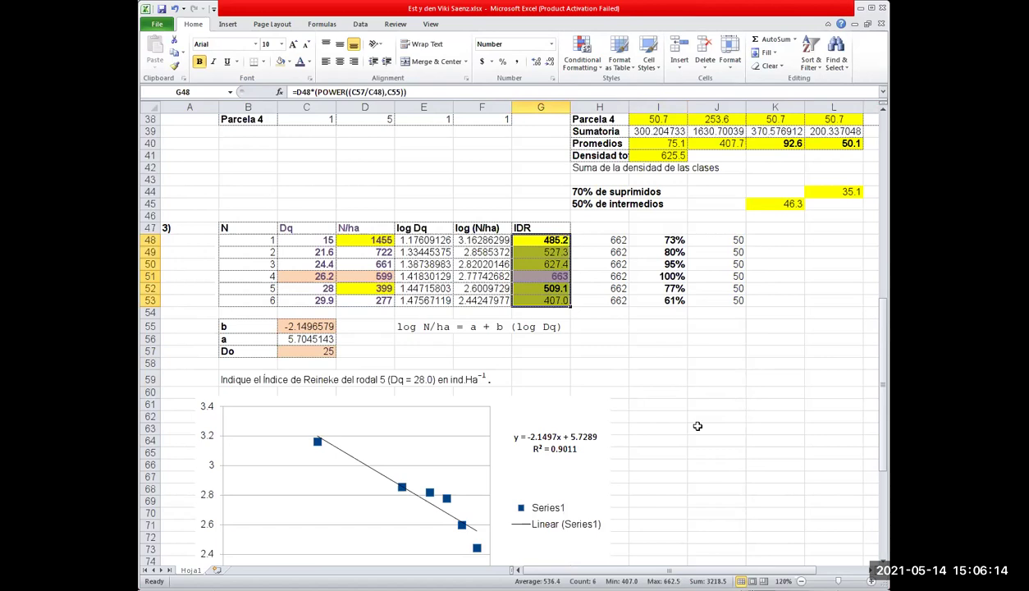
pyautogui.scroll(-2, 437, 434)
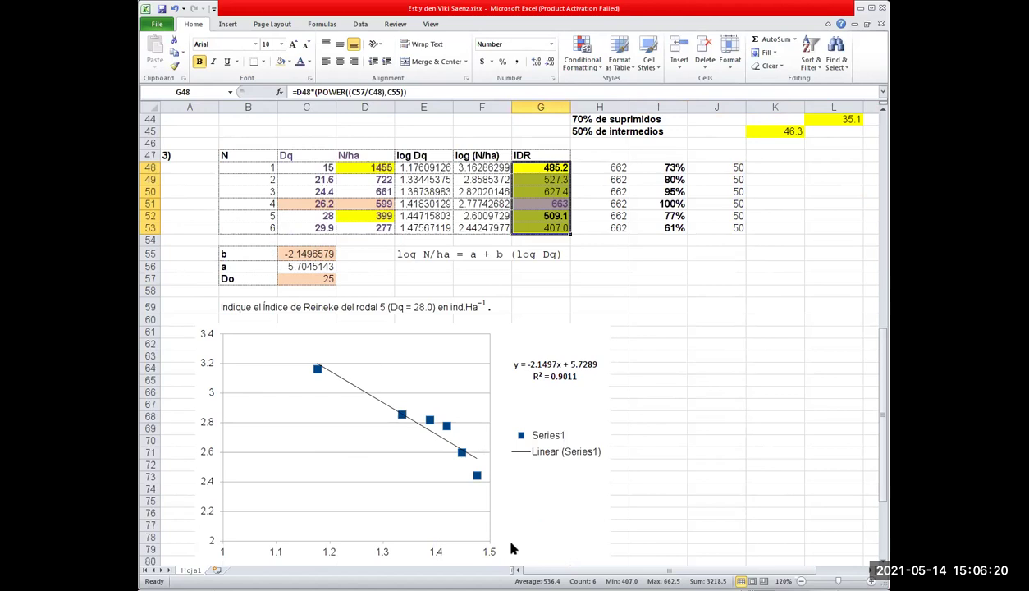
pyautogui.click(486, 493)
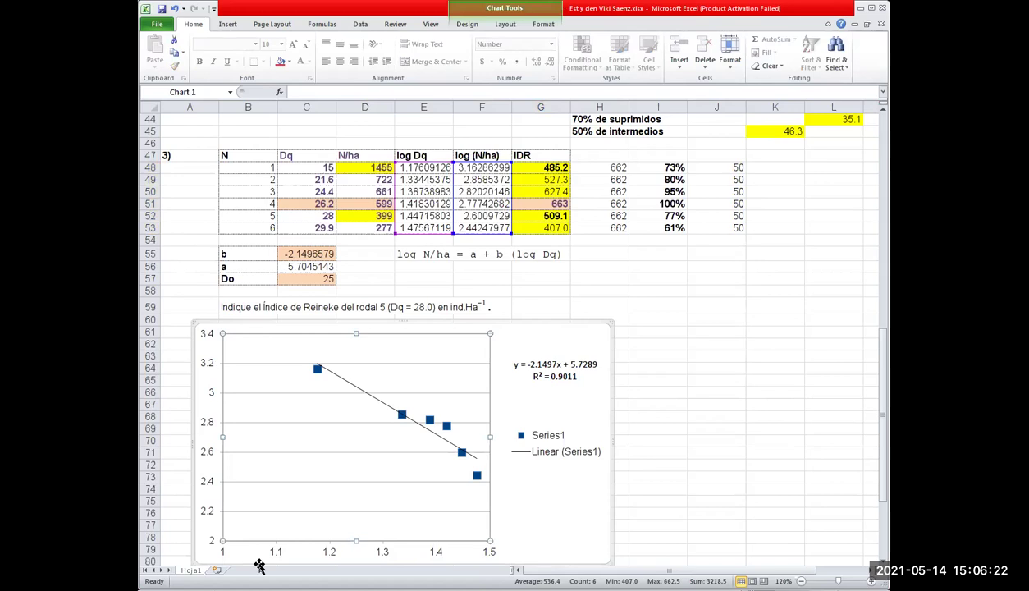
pyautogui.click(446, 427)
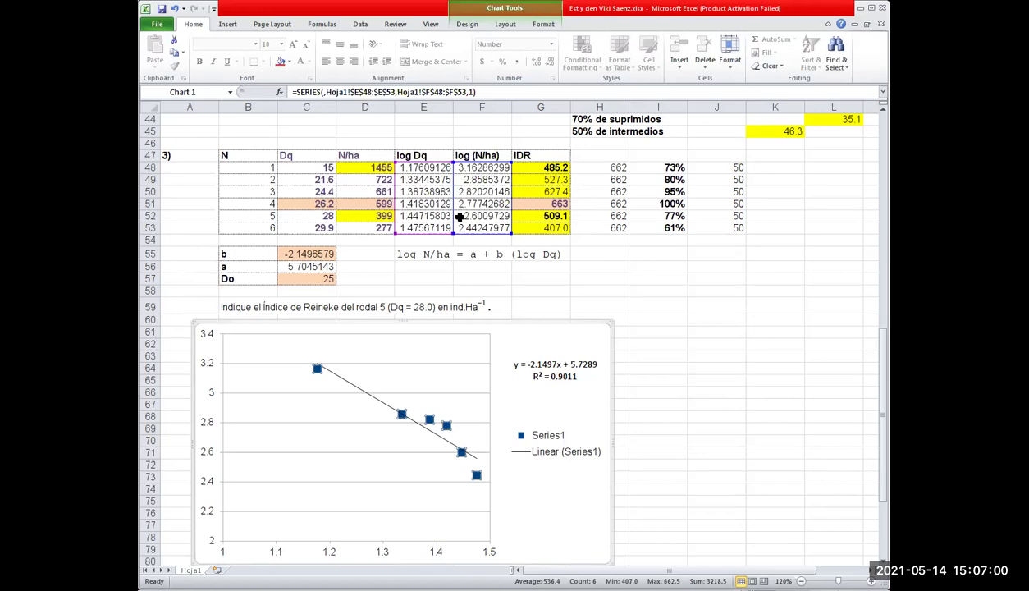
pyautogui.press('Escape')
pyautogui.press('Escape')
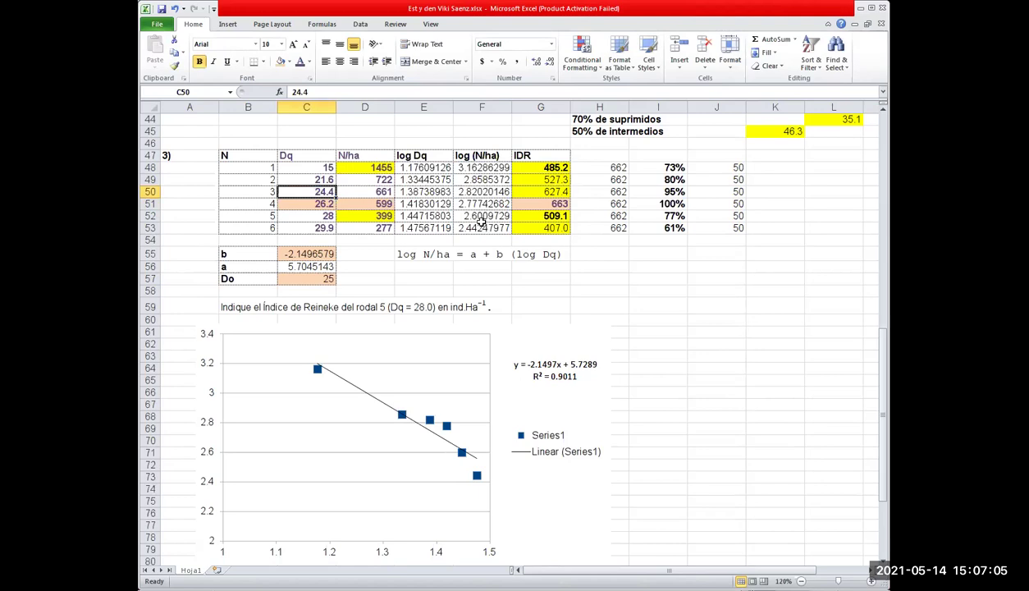
# Compare the diameters of stands 3 and 4 in C50:C51 and examine stand 6's point in the chart.
pyautogui.hotkey('shift', 'Down')
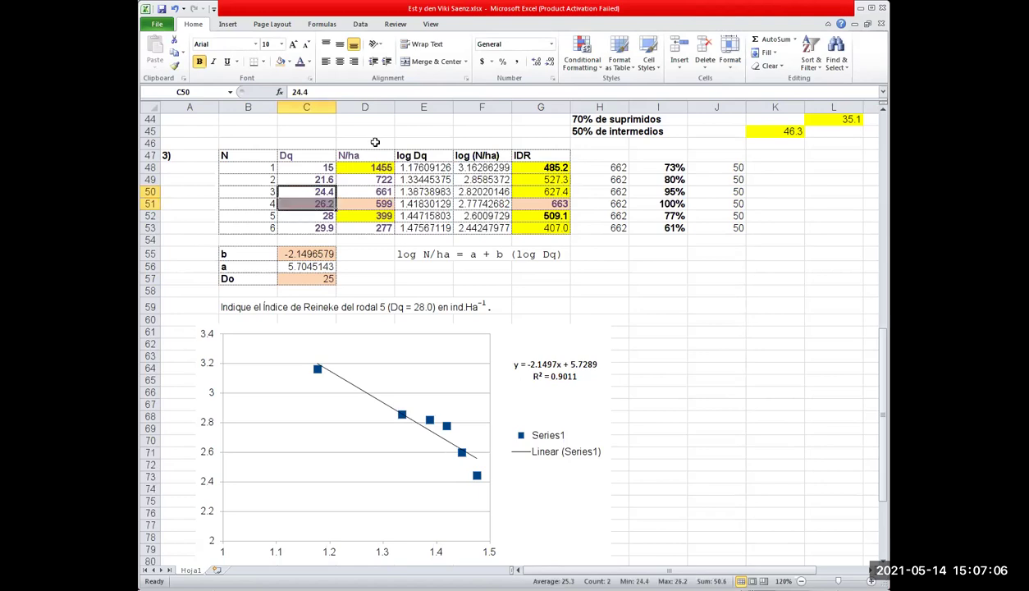
pyautogui.hotkey('shift', 'Up')
pyautogui.click(300, 203)
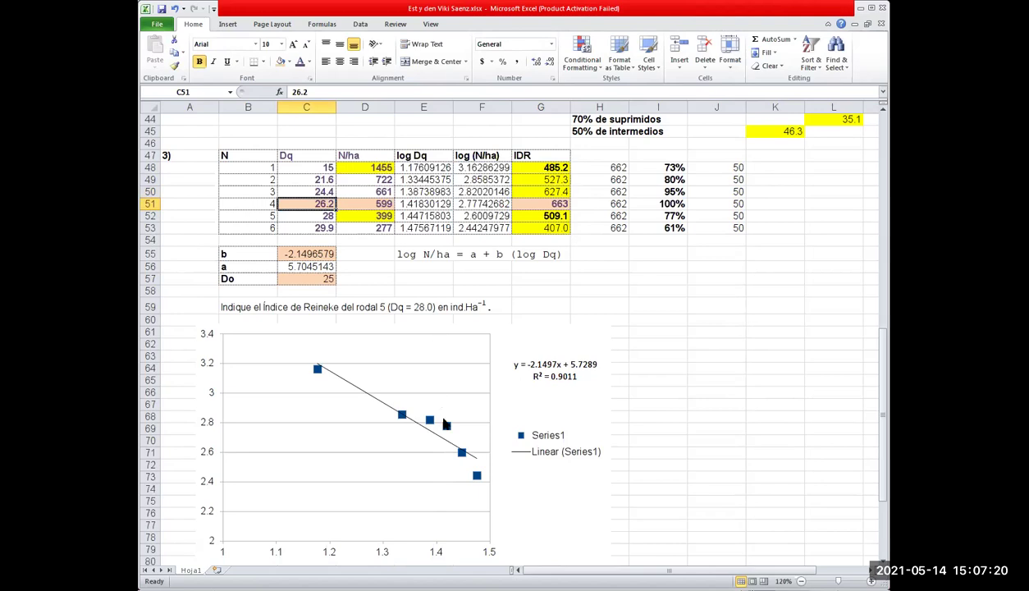
pyautogui.click(472, 471)
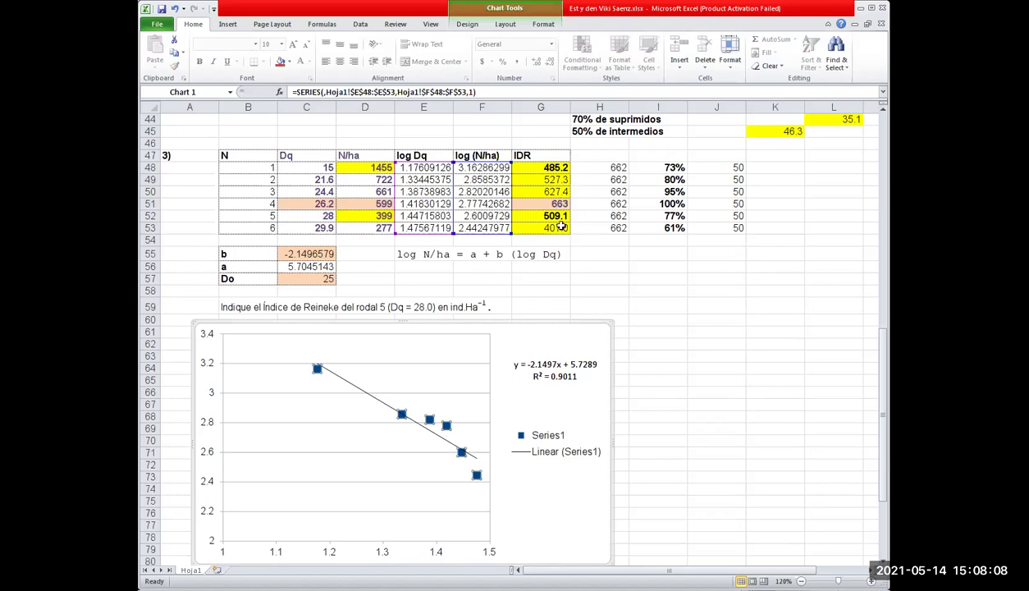
# Review stand 4's diameter and density in C51:D51 as the inputs behind its IDR value.
pyautogui.click(330, 204)
pyautogui.moveTo(330, 204); pyautogui.dragTo(379, 200)
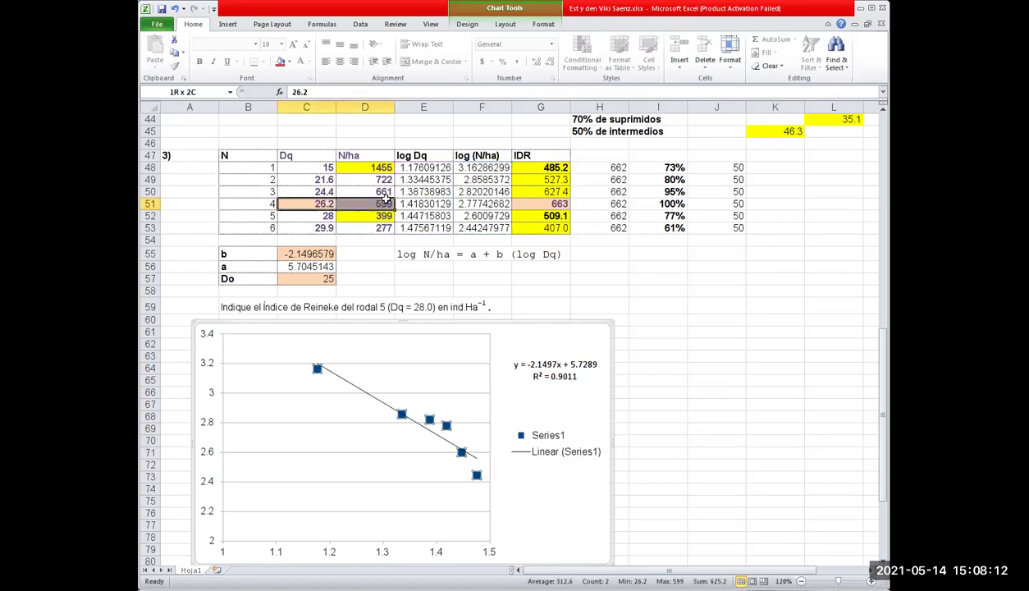
pyautogui.hotkey('shift', 'Left')
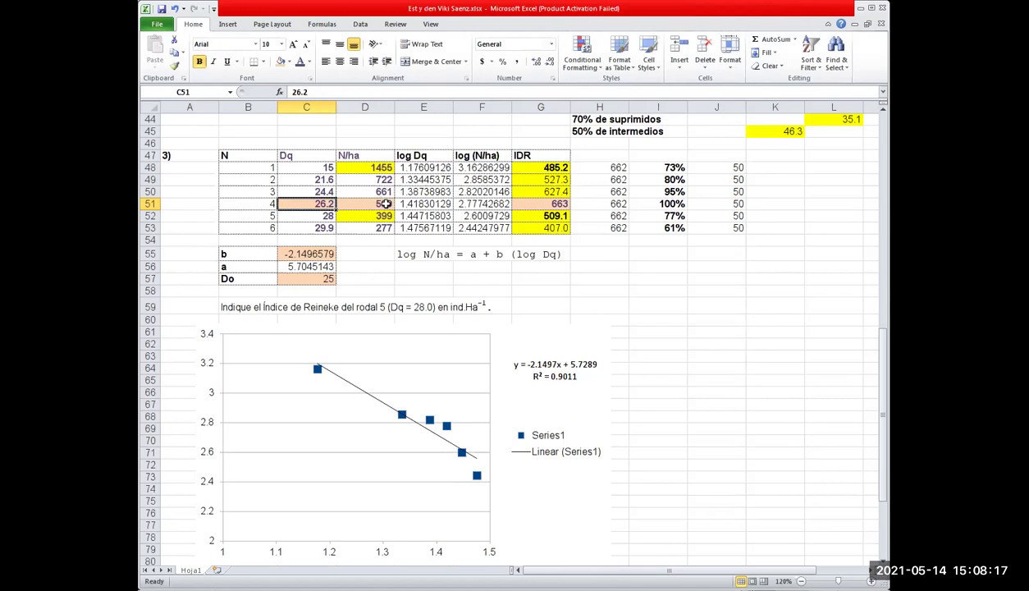
pyautogui.press('Right')
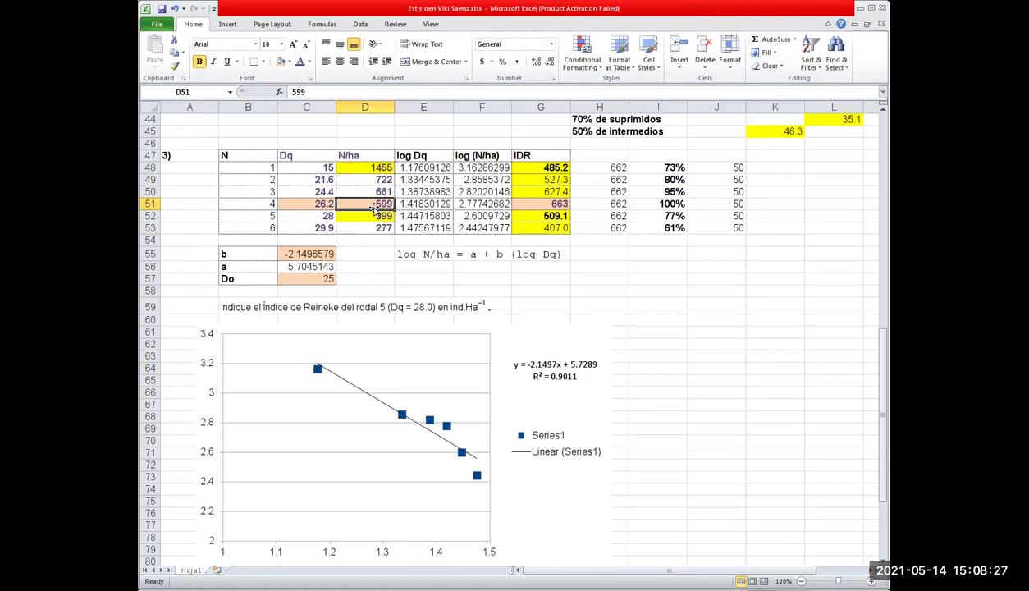
pyautogui.keyDown('shift'); pyautogui.click(313, 198); pyautogui.keyUp('shift')
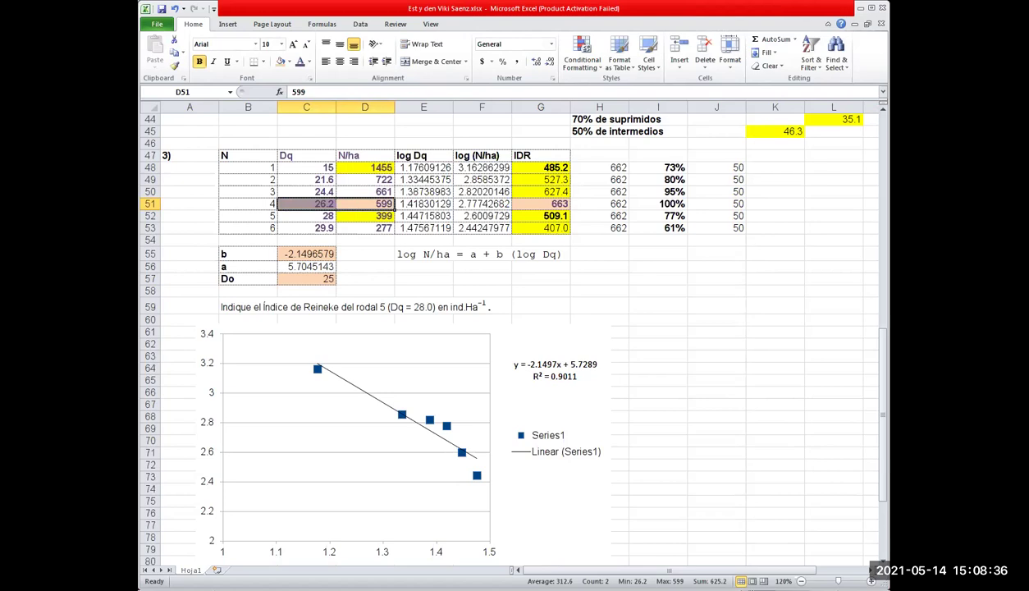
pyautogui.click(789, 355)
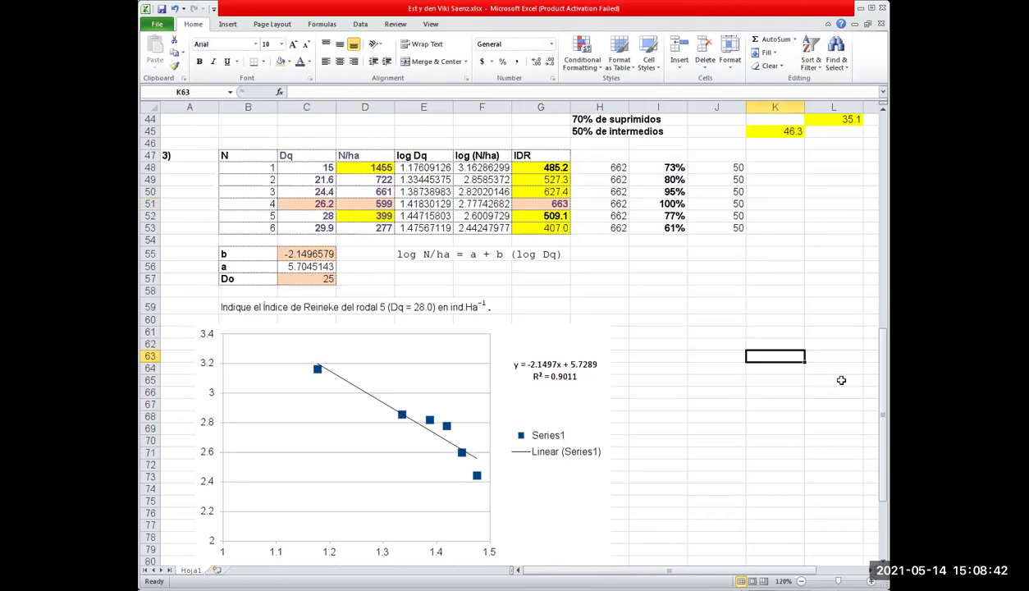
pyautogui.hotkey('ctrl', 'z')
pyautogui.press('F2')
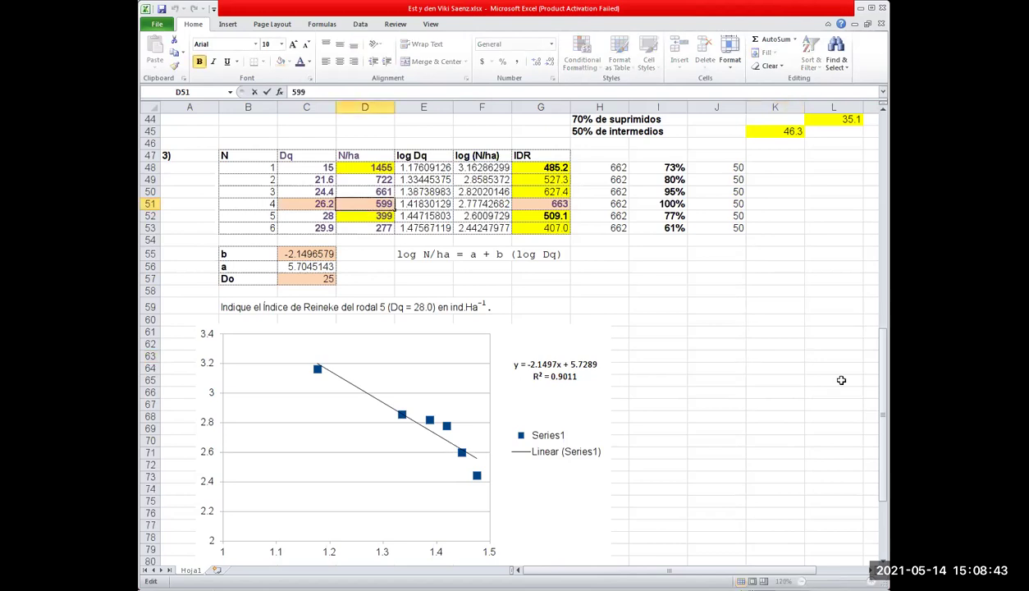
pyautogui.click(755, 373)
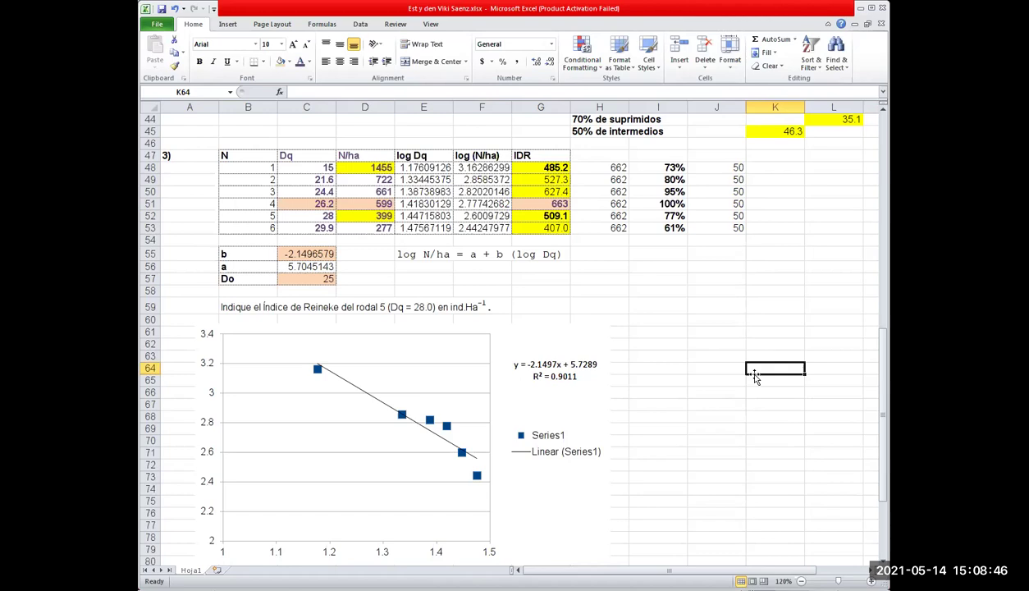
pyautogui.click(301, 205)
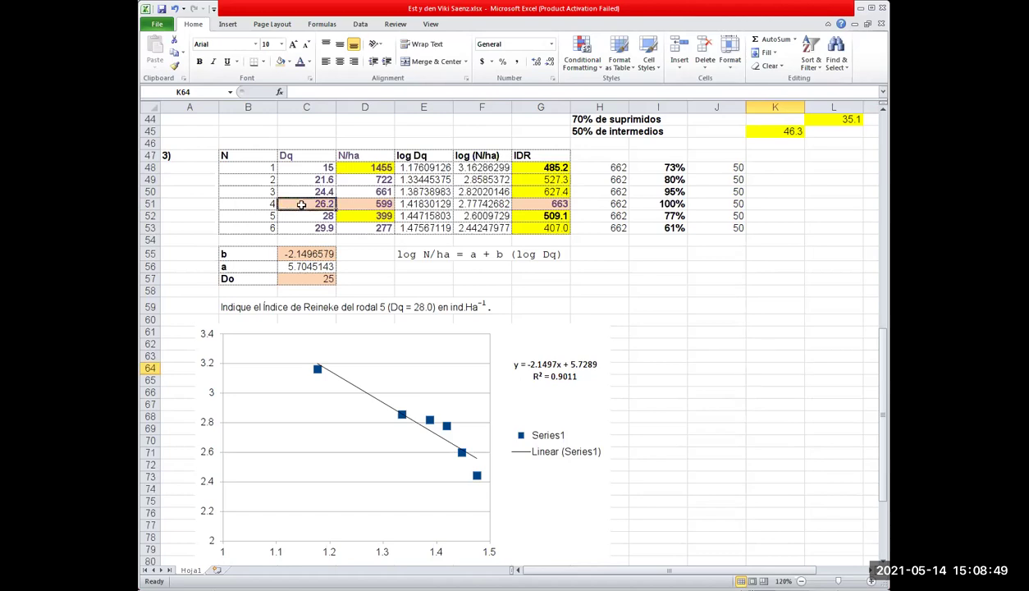
pyautogui.click(755, 354)
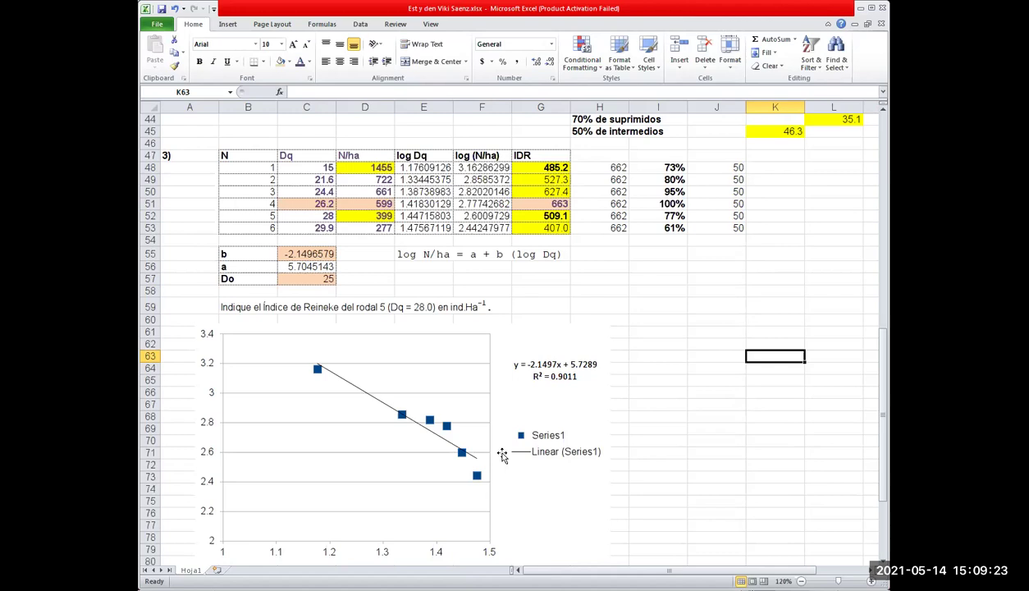
# Examine the chart points of stands 1 and 5 relative to the linear trend line.
pyautogui.click(323, 361)
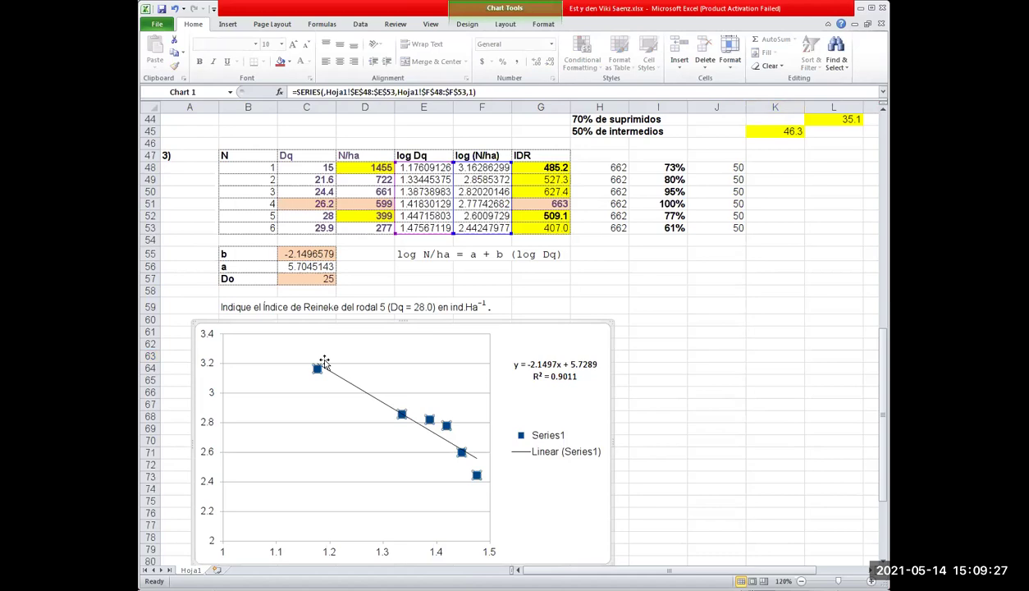
pyautogui.click(317, 369)
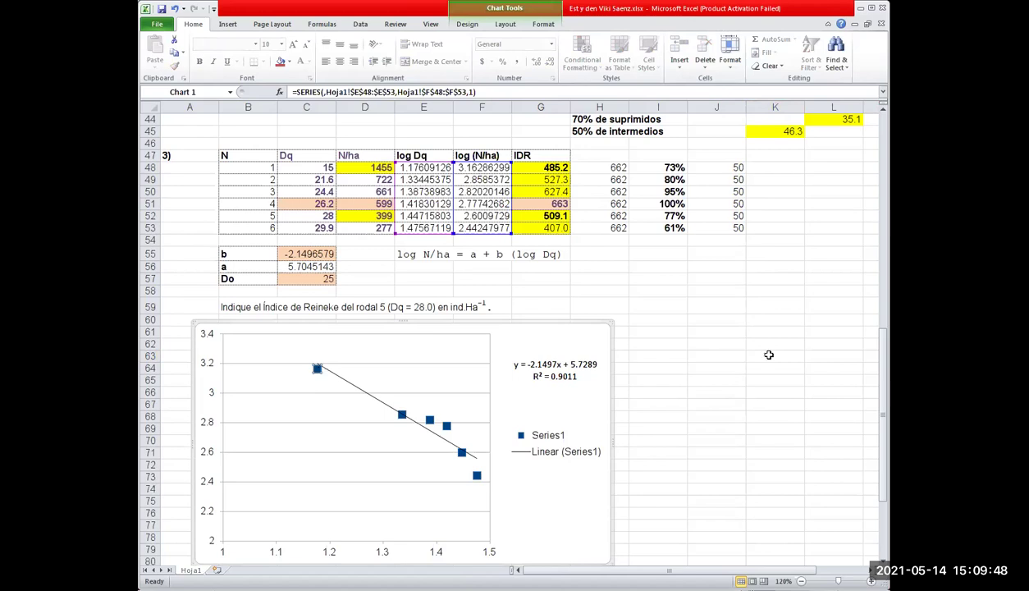
pyautogui.click(736, 402)
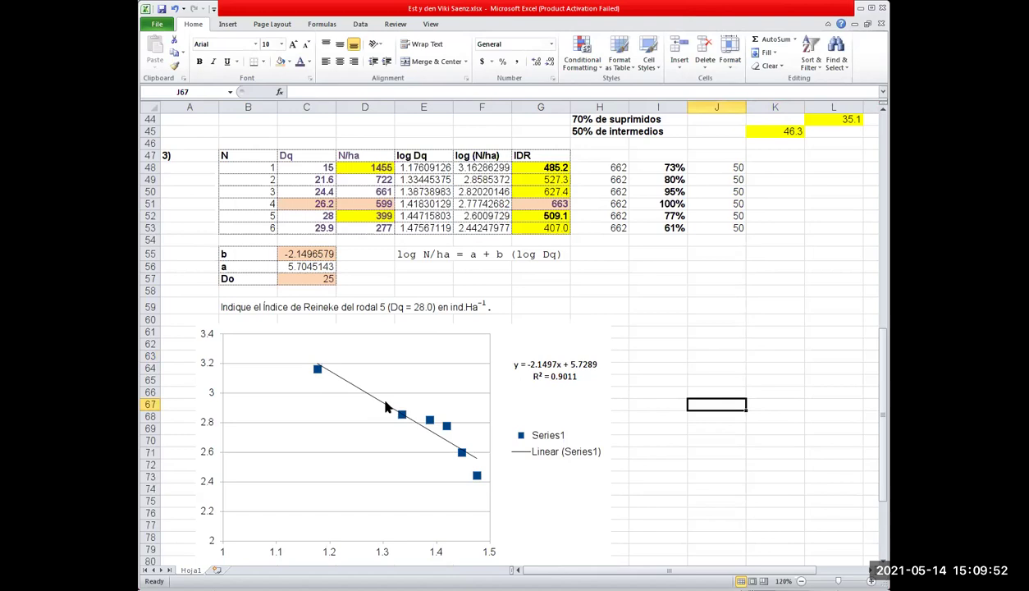
pyautogui.click(420, 433)
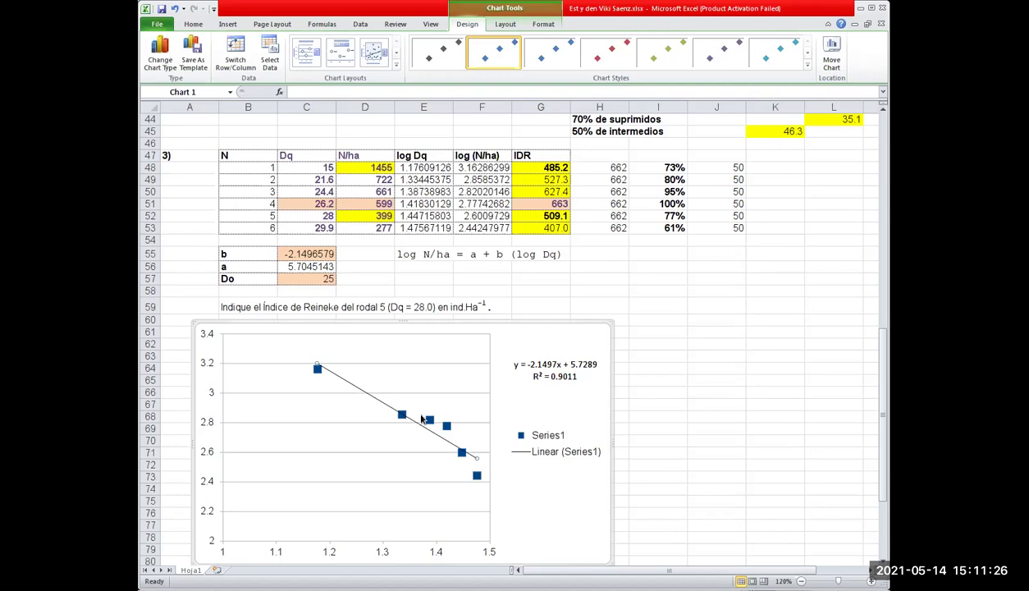
pyautogui.click(462, 455)
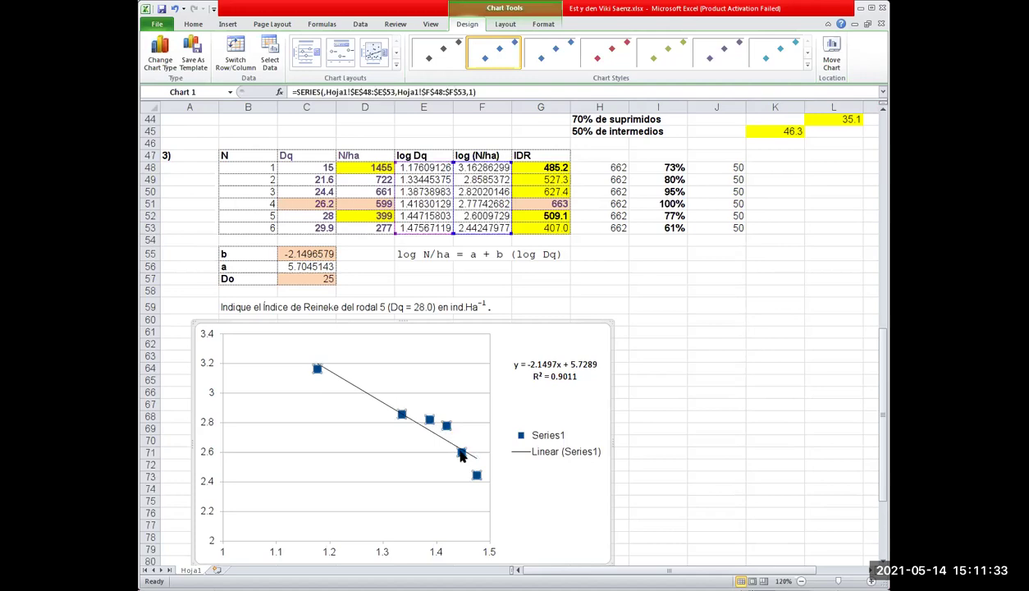
pyautogui.click(461, 452)
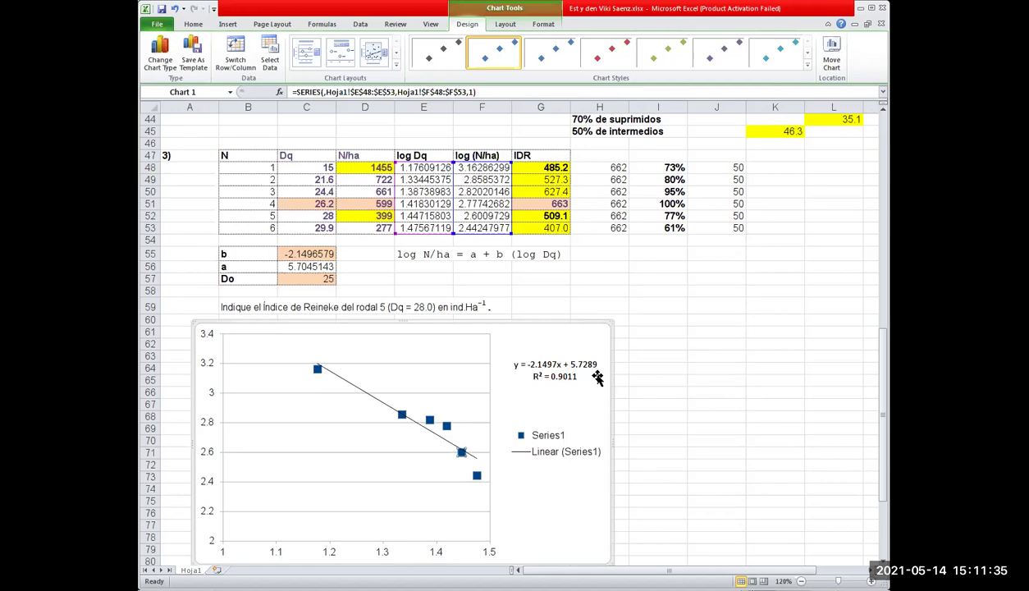
pyautogui.press('Delete')
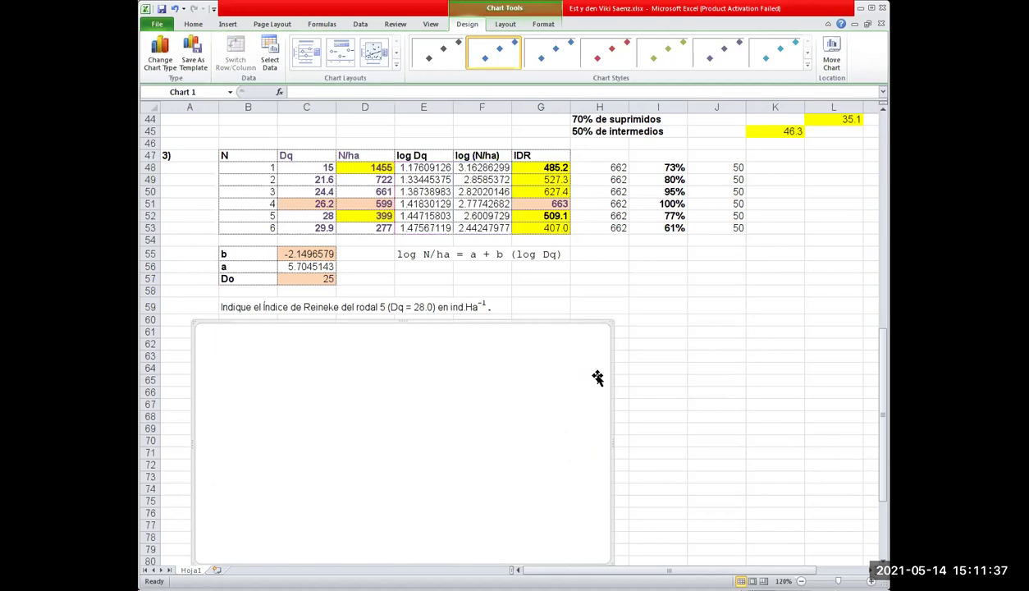
pyautogui.hotkey('ctrl', 'z')
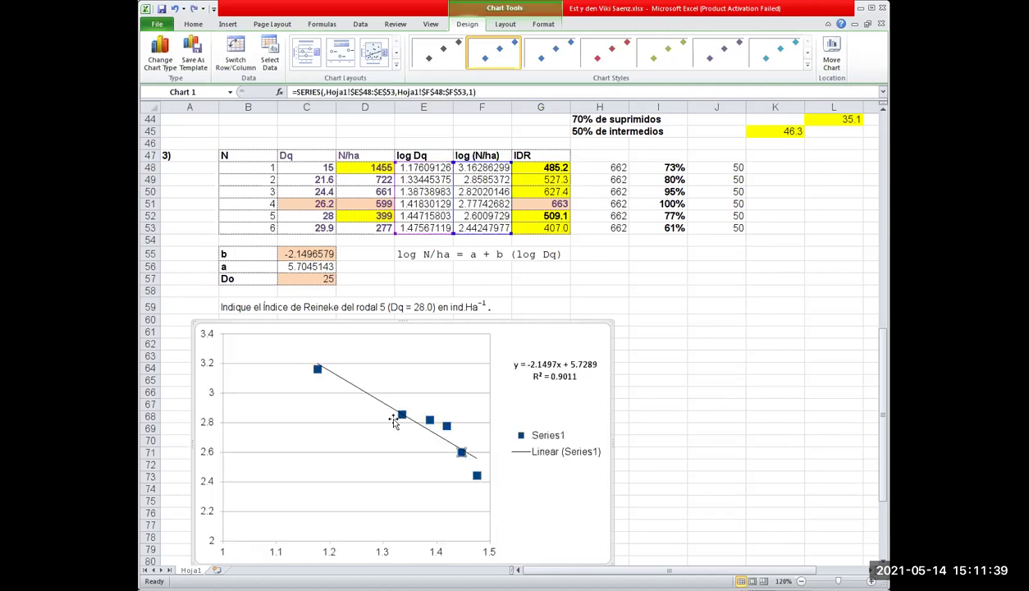
pyautogui.press('Escape')
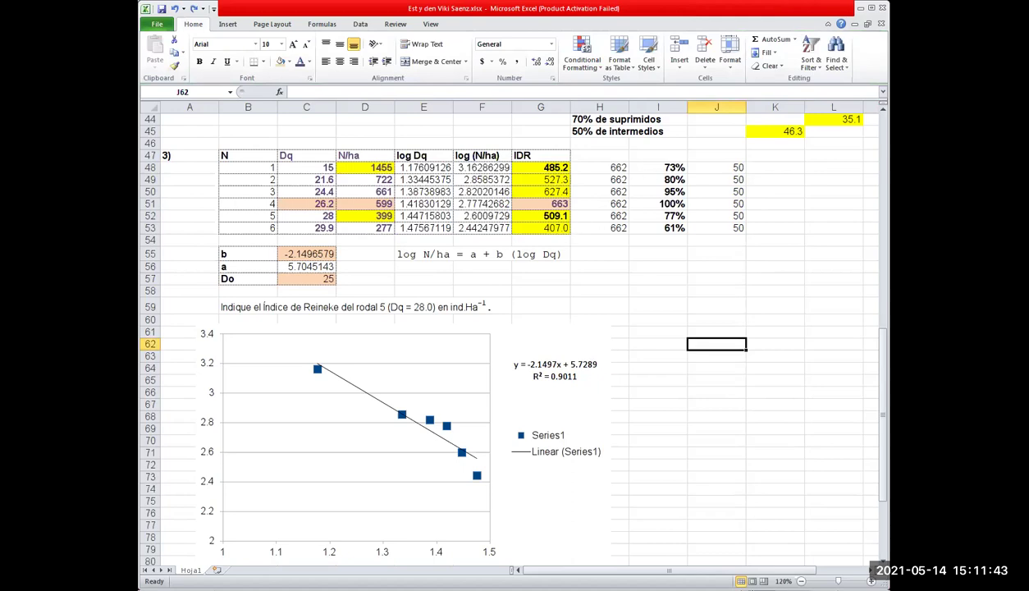
# Clear stand 6's data in row 53 to test its effect on the trend line, and restore it.
pyautogui.click(149, 227)
pyautogui.press('Delete')
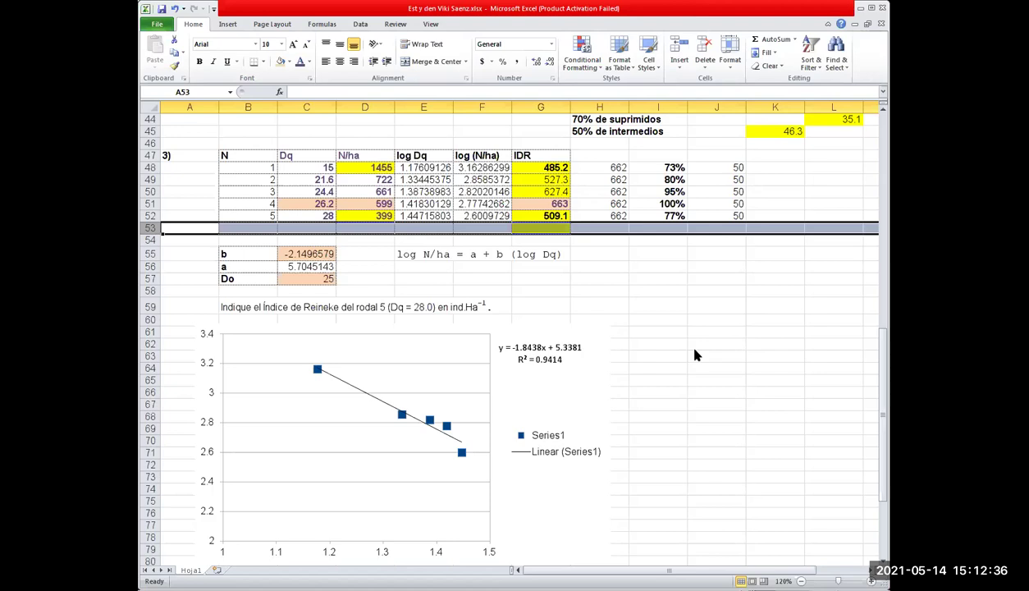
pyautogui.hotkey('ctrl', 'z')
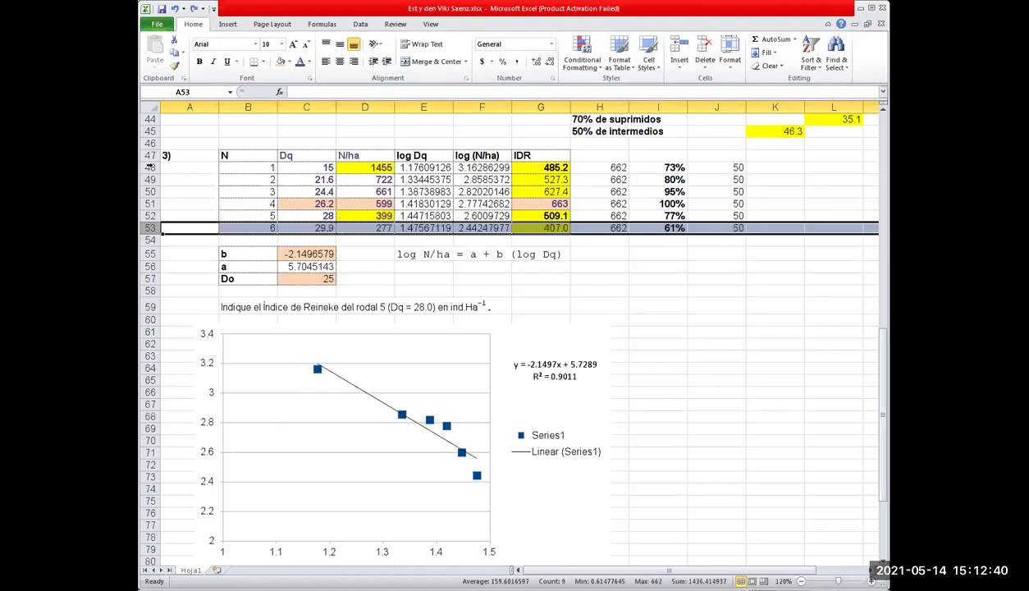
# Clear stand 1's data in row 48 to test its effect on the trend line, and restore it.
pyautogui.click(150, 167)
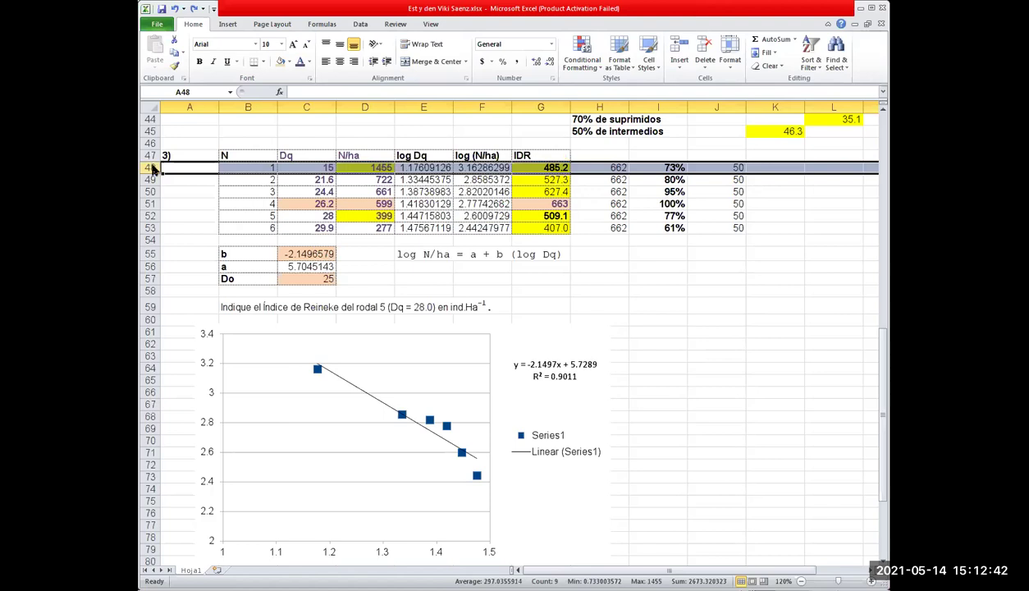
pyautogui.press('Delete')
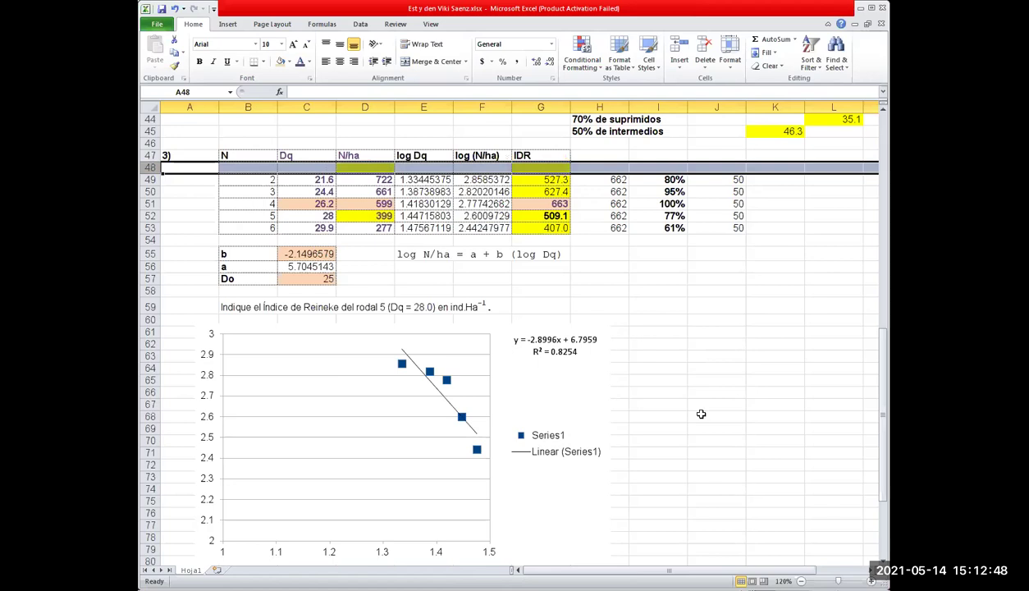
pyautogui.hotkey('ctrl', 'z')
pyautogui.click(727, 462)
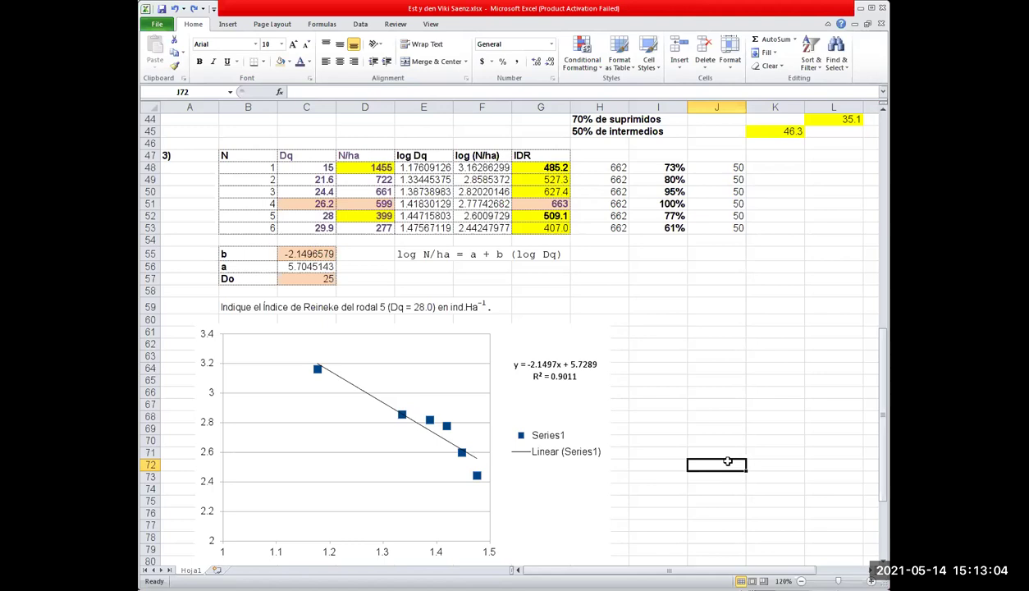
# Enlarge the line chart of the H13:L13 values so it starts in column G and extends down to about row 30.
pyautogui.scroll(6, 575, 406)
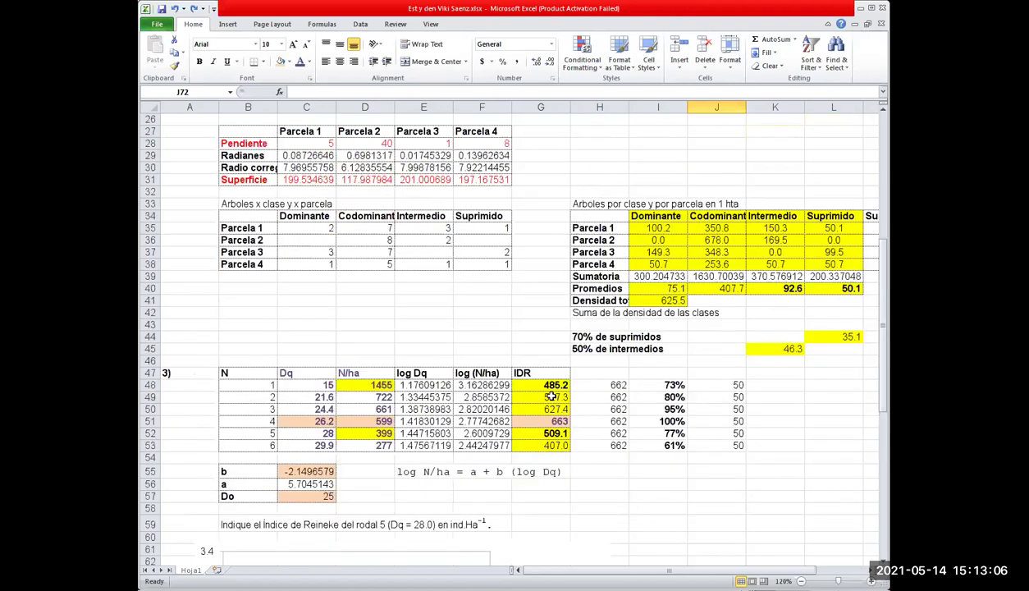
pyautogui.scroll(8, 552, 396)
pyautogui.click(699, 334)
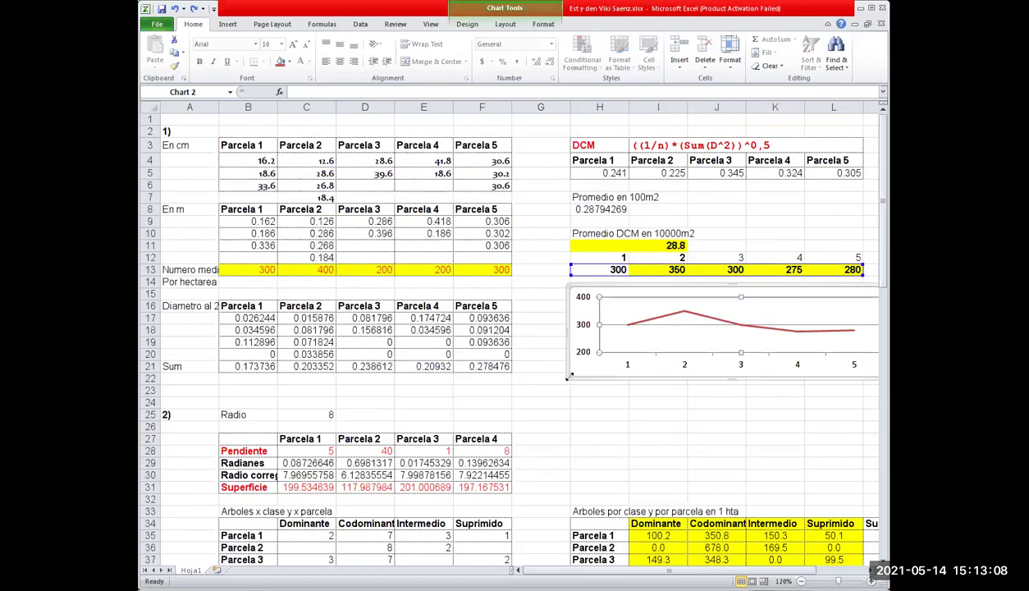
pyautogui.moveTo(566, 377); pyautogui.dragTo(534, 476)
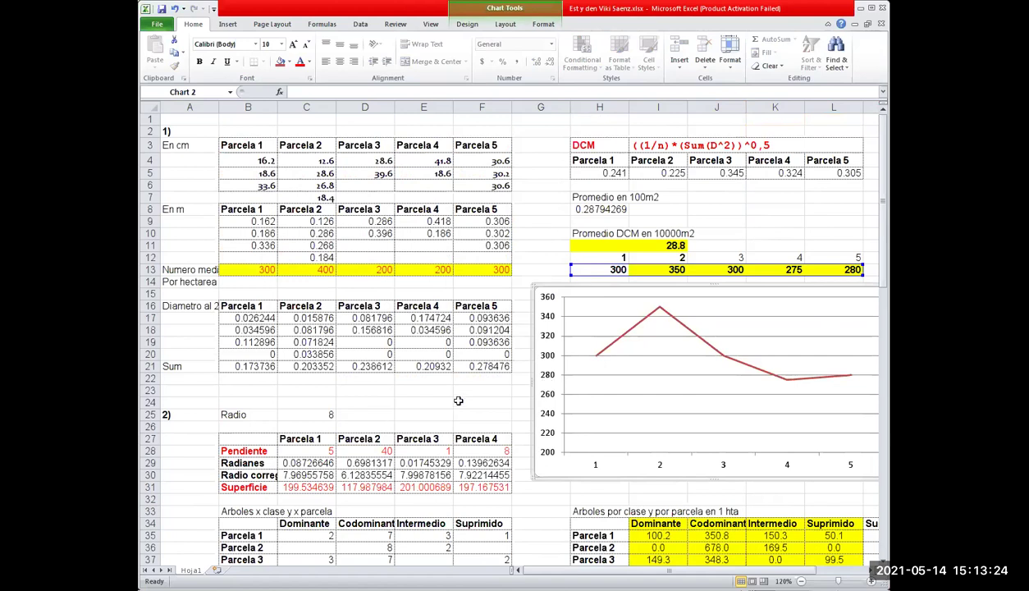
# Return to the Reineke scatter chart and examine it together with the question 4 heading in row 82.
pyautogui.scroll(-6, 456, 402)
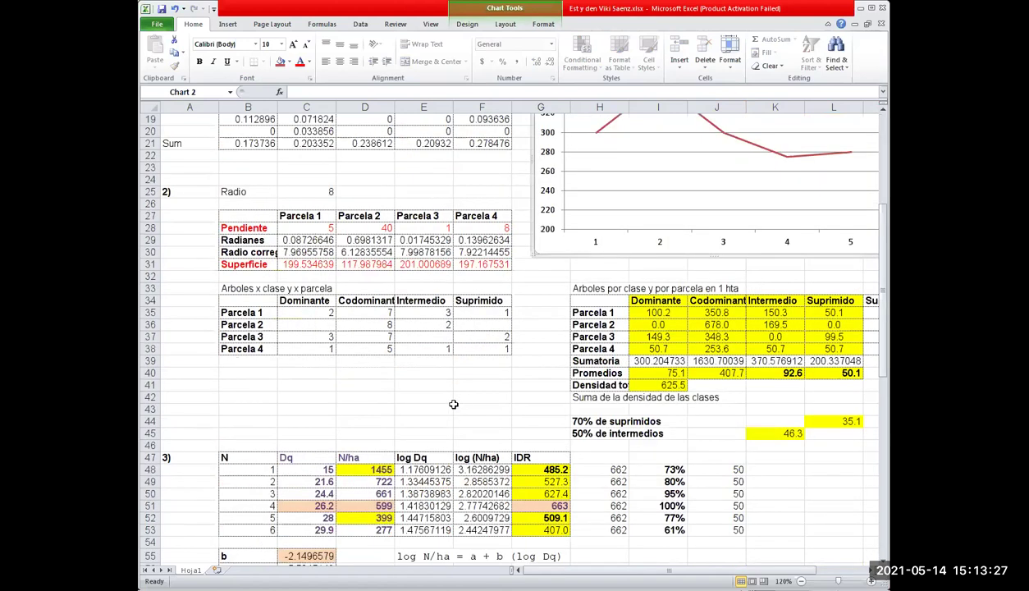
pyautogui.scroll(-6, 453, 404)
pyautogui.scroll(-4, 455, 406)
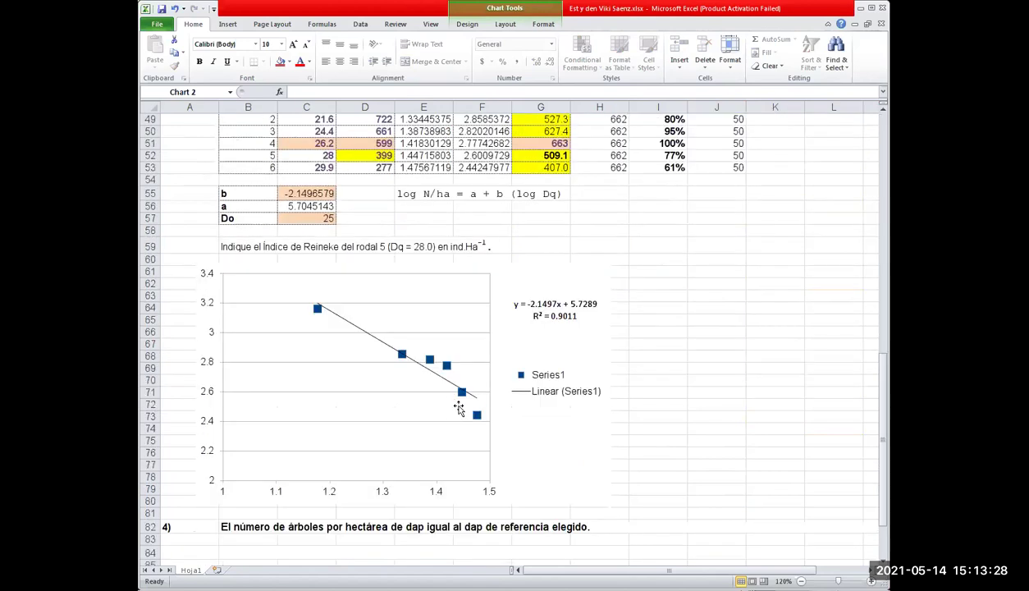
pyautogui.scroll(-1, 459, 408)
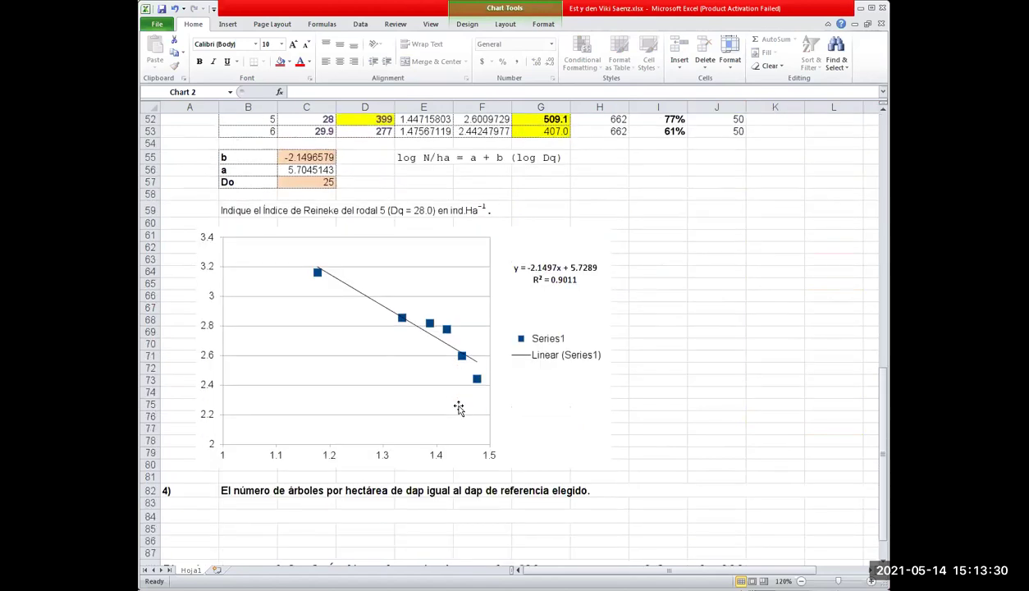